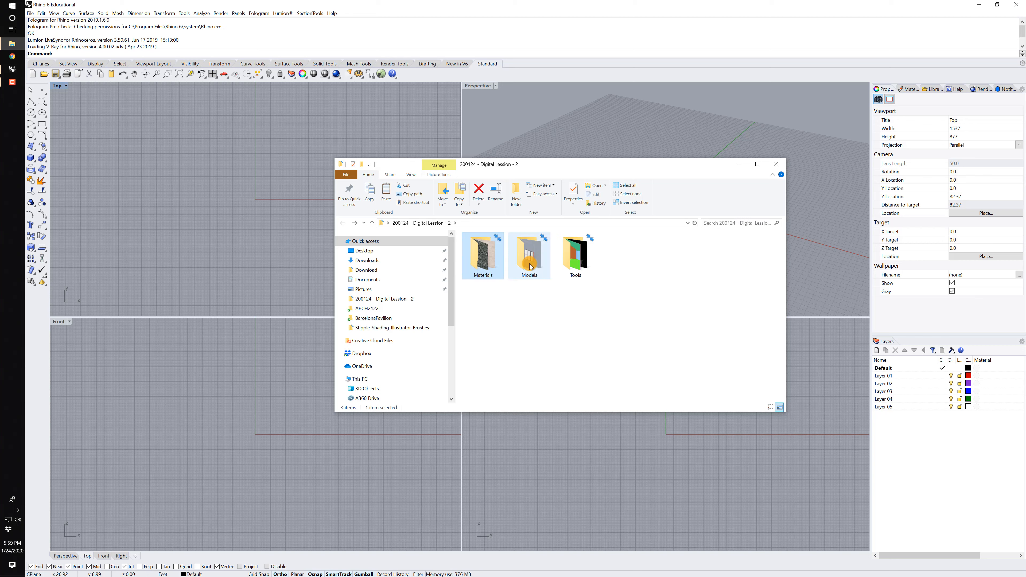
# Look through the Models and Tools folders of the lesson and highlight the FlatColor.ini file.
pyautogui.doubleClick(529, 259)
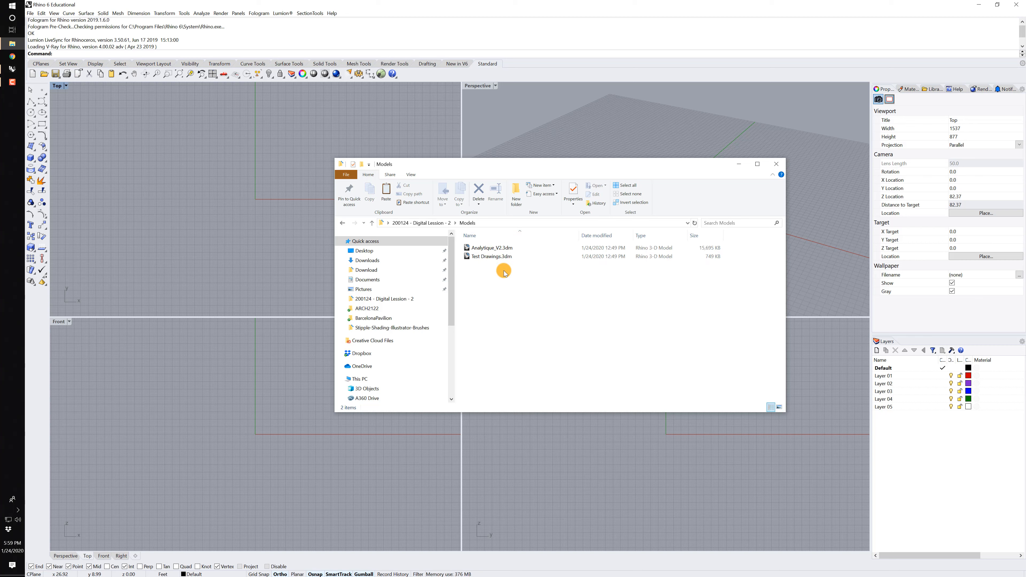
pyautogui.hotkey('alt', 'Up')
pyautogui.doubleClick(586, 252)
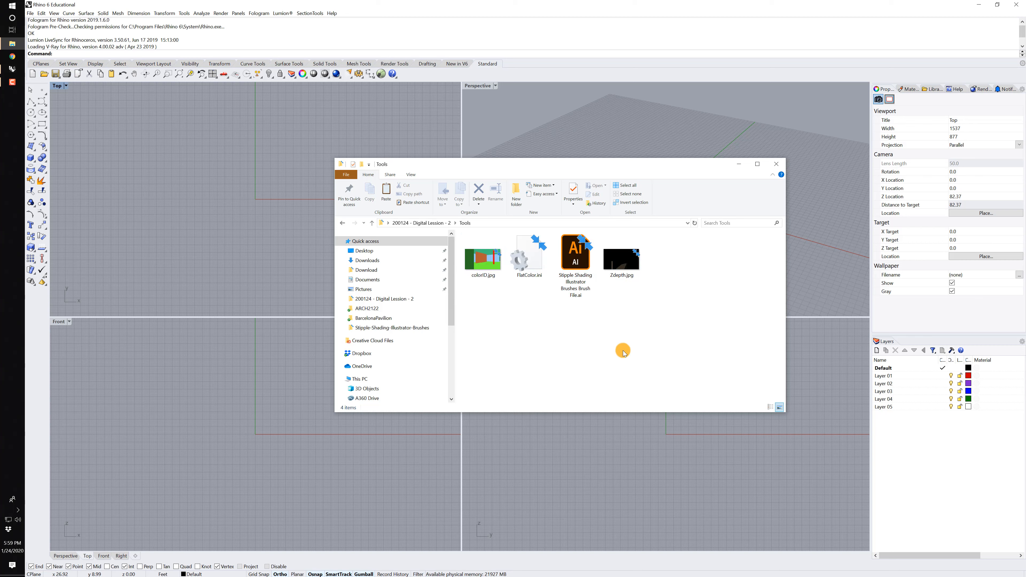
pyautogui.press('f')
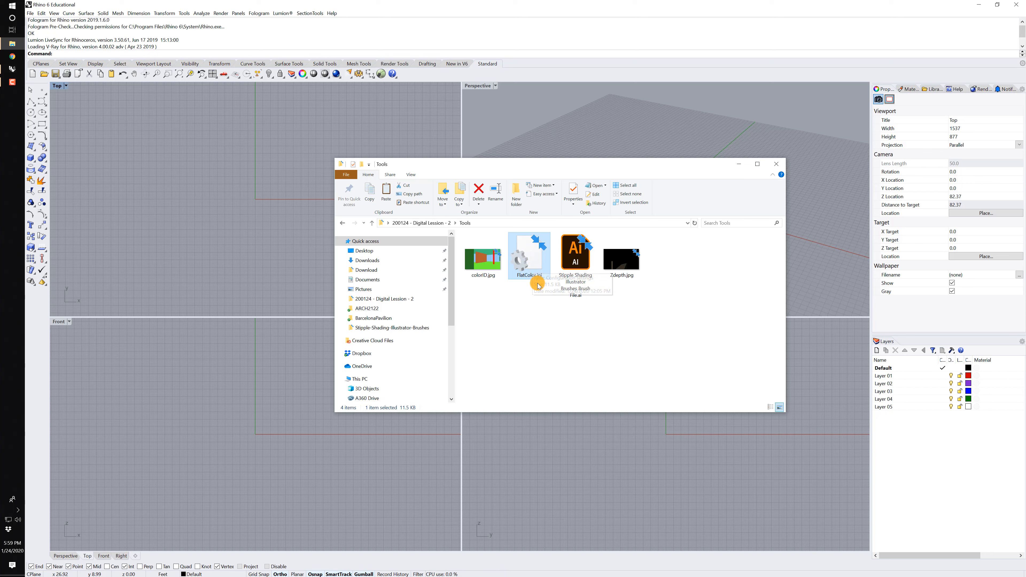
# Open Test Drawings.3dm from the Models folder in Rhino.
pyautogui.hotkey('alt', 'Left')
pyautogui.doubleClick(540, 256)
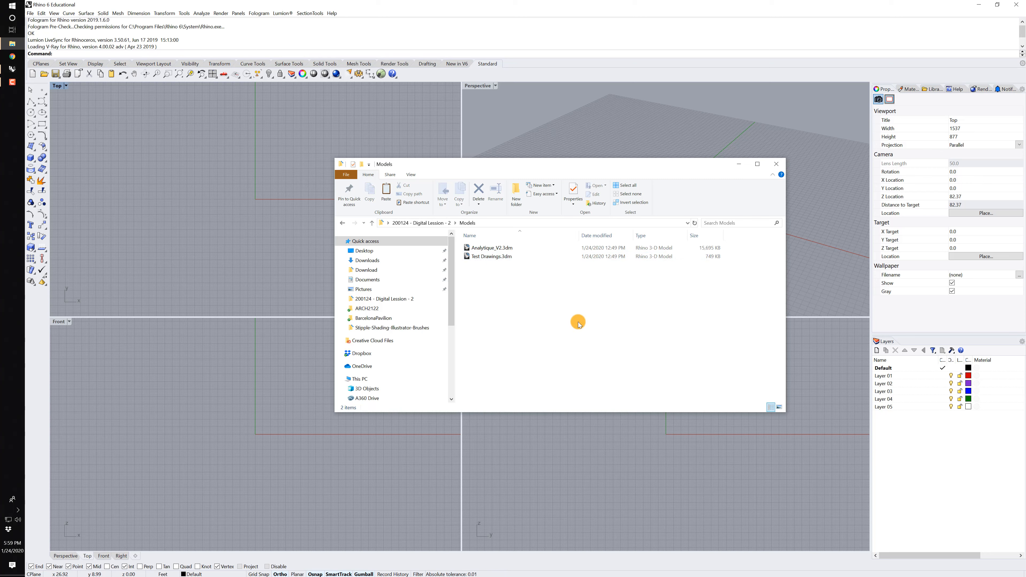
pyautogui.moveTo(492, 259); pyautogui.dragTo(228, 213)
pyautogui.click(520, 314)
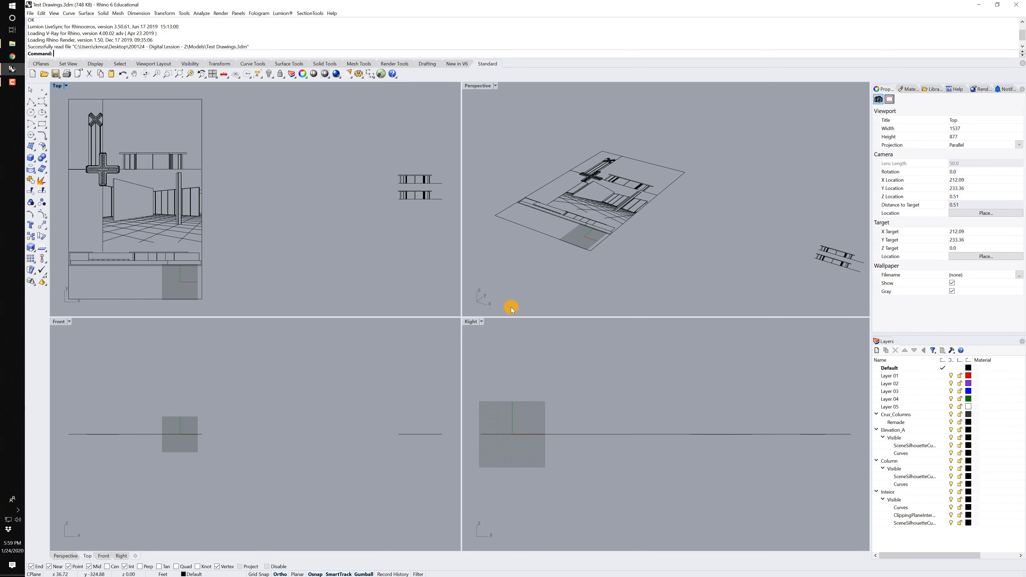
# Maximize the Top viewport and examine the composed sheet with the cross column detail, elevations and interior perspective.
pyautogui.doubleClick(56, 86)
pyautogui.moveTo(323, 238); pyautogui.dragTo(551, 214, button='right')
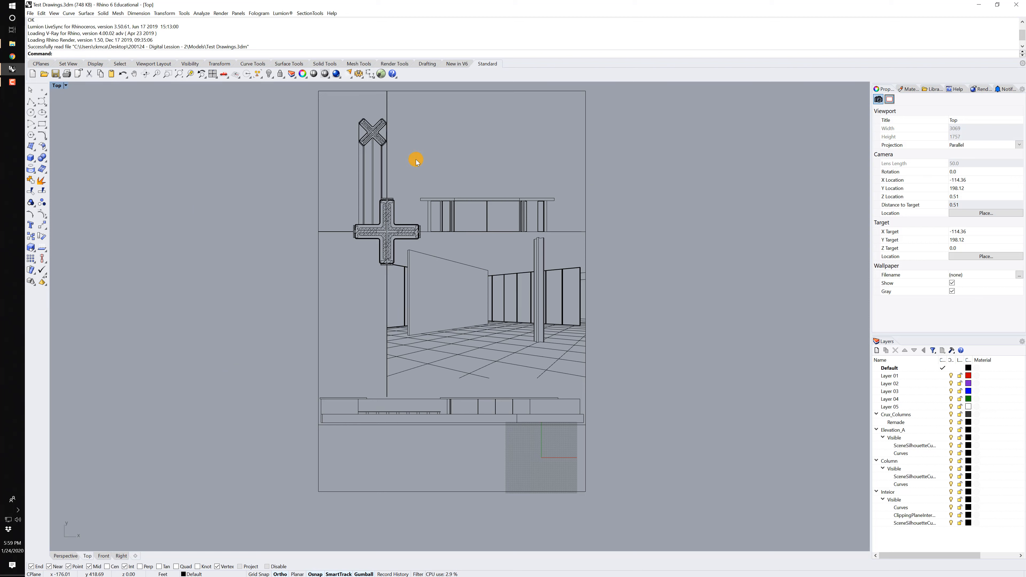
pyautogui.scroll(5, 378, 202)
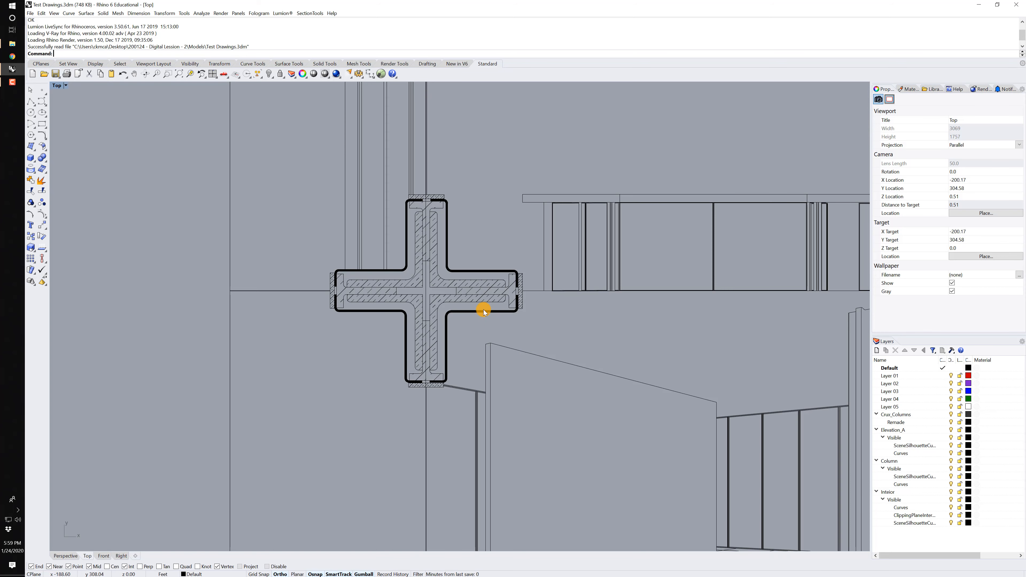
pyautogui.scroll(-4, 384, 247)
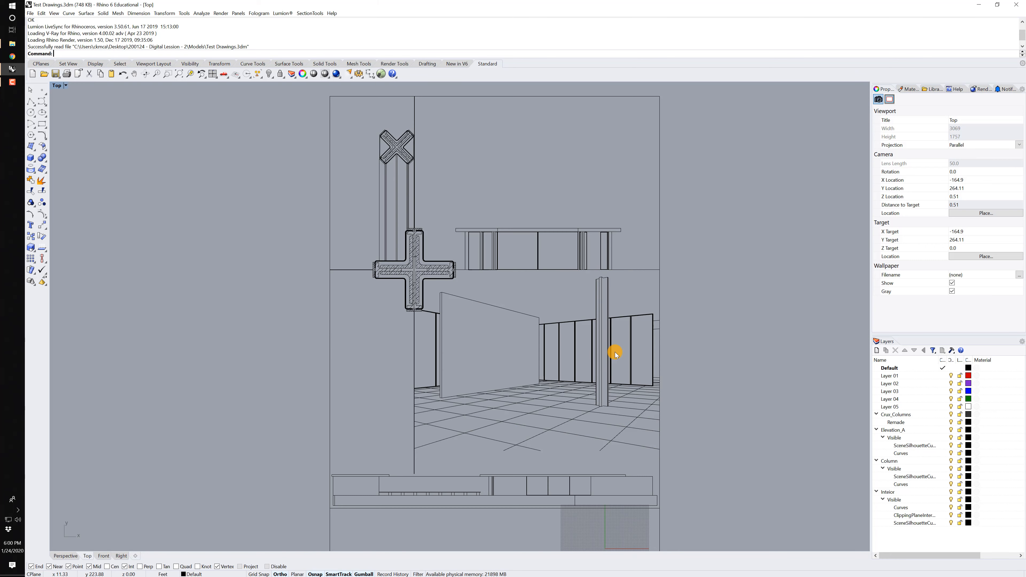
pyautogui.moveTo(619, 337); pyautogui.dragTo(594, 330, button='right')
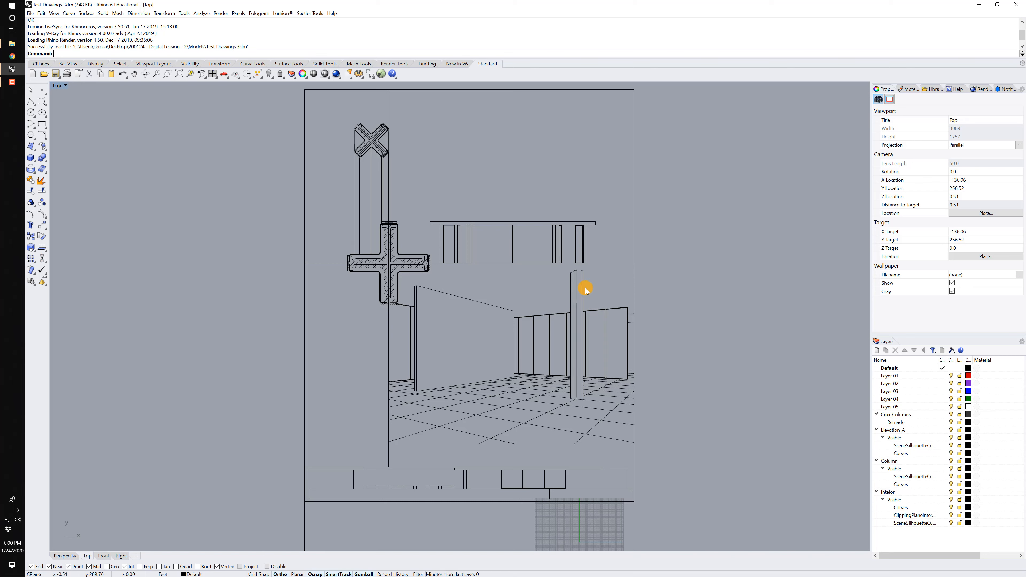
pyautogui.click(564, 290)
pyautogui.moveTo(570, 291); pyautogui.dragTo(572, 289)
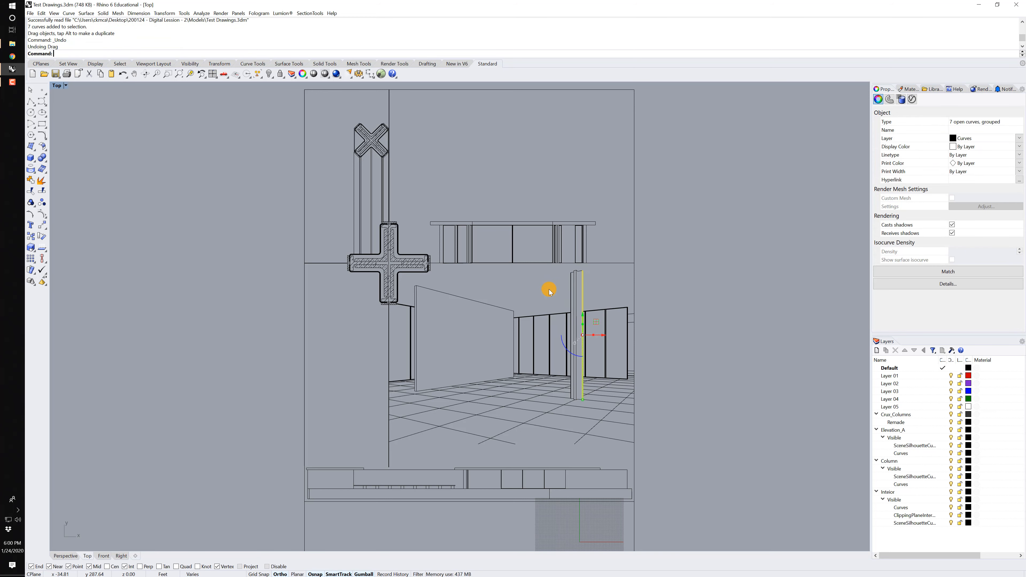
pyautogui.hotkey('ctrl', 'z')
pyautogui.scroll(-1, 494, 347)
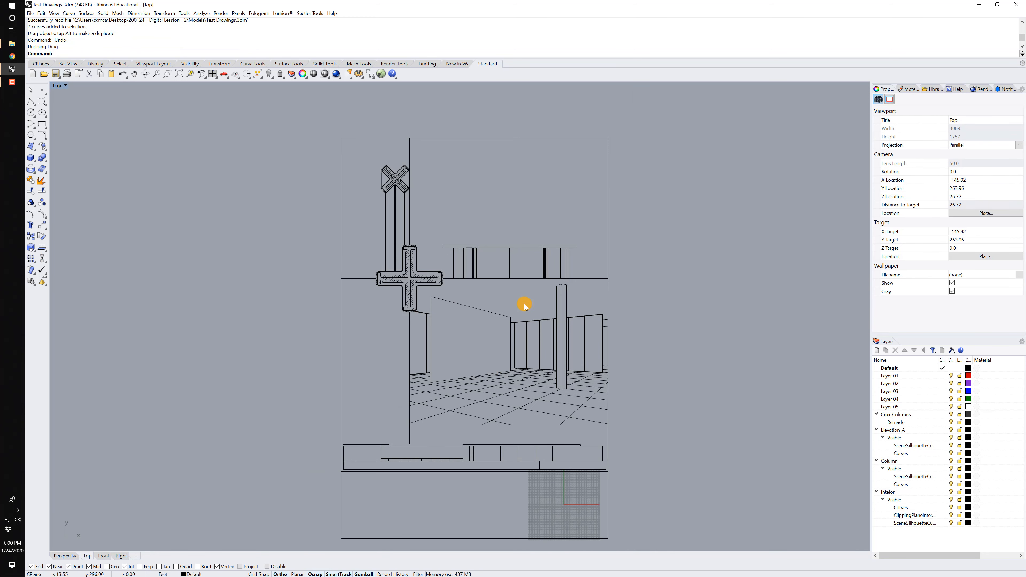
# Open Analytique_V2.3dm from the Models folder in place of the current drawing.
pyautogui.click(13, 50)
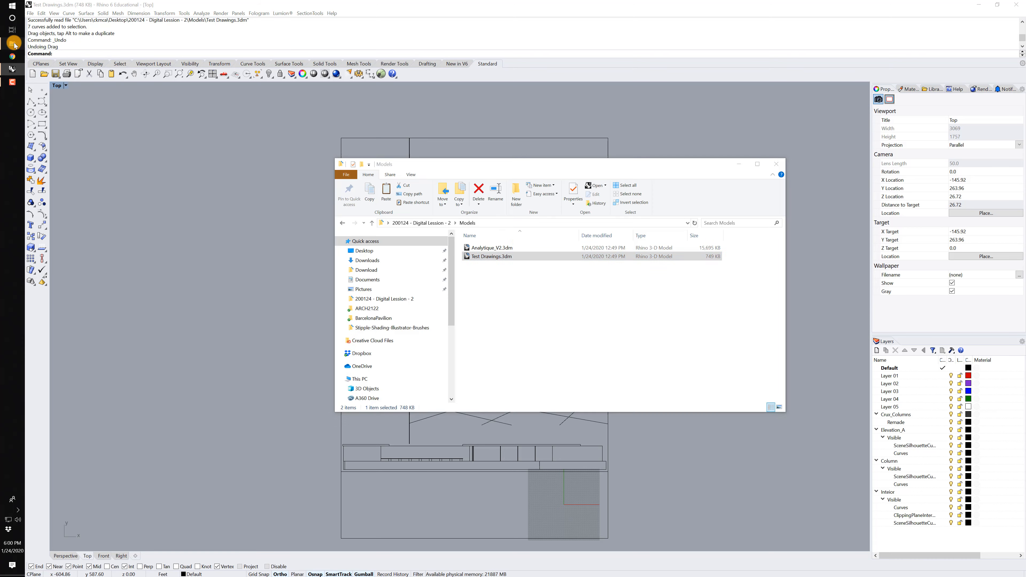
pyautogui.moveTo(485, 247); pyautogui.dragTo(241, 227)
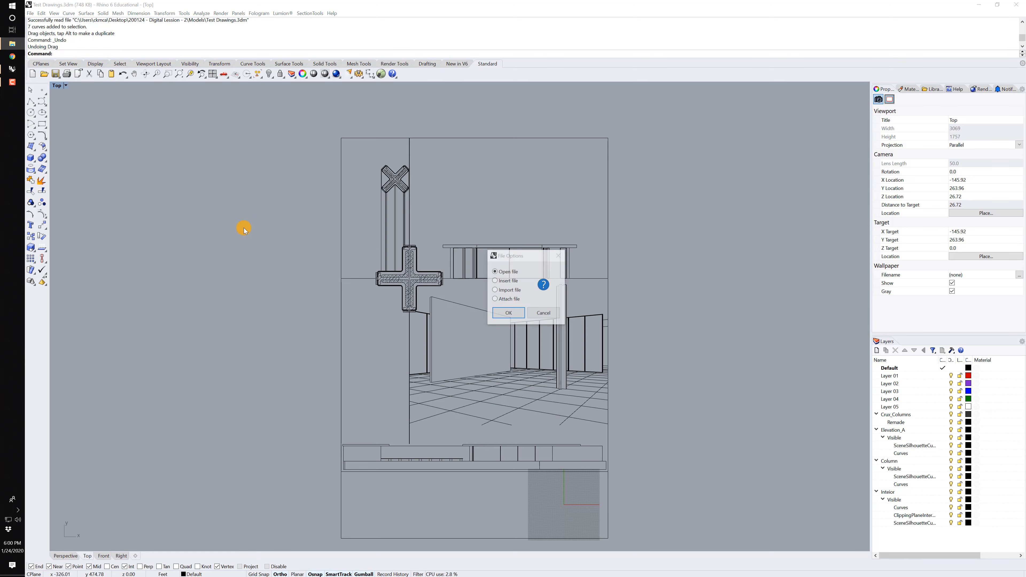
pyautogui.click(507, 315)
pyautogui.click(524, 326)
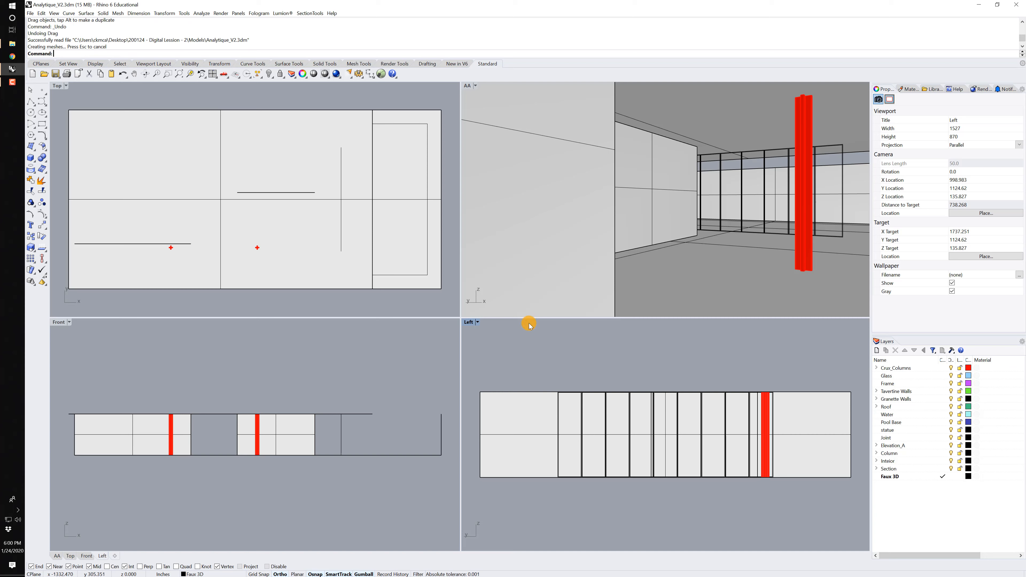
# Save the AA viewport's current camera as a new named view called Persp.
pyautogui.click(684, 235)
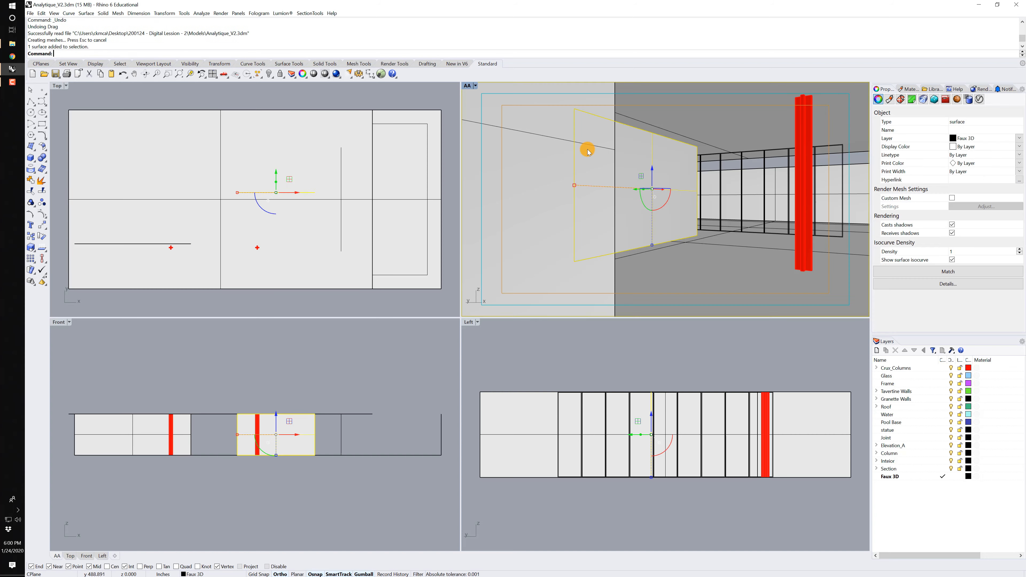
pyautogui.click(467, 89)
pyautogui.moveTo(500, 240)
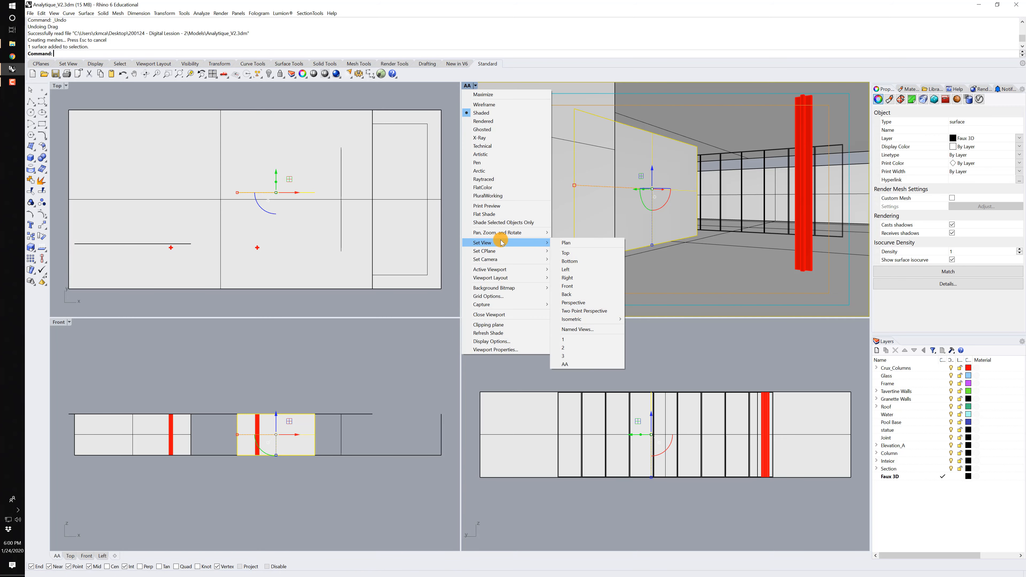
pyautogui.click(590, 330)
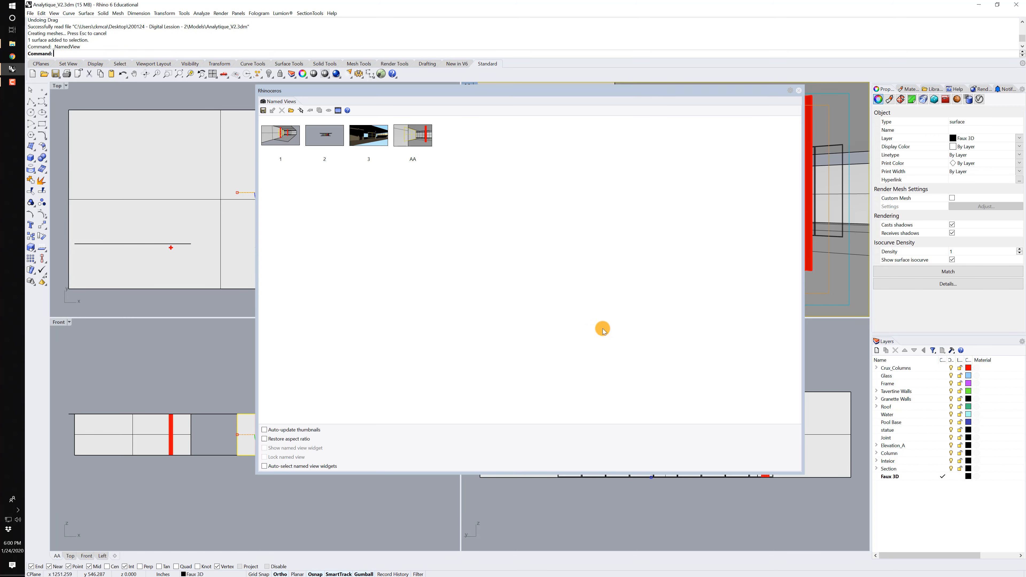
pyautogui.click(263, 111)
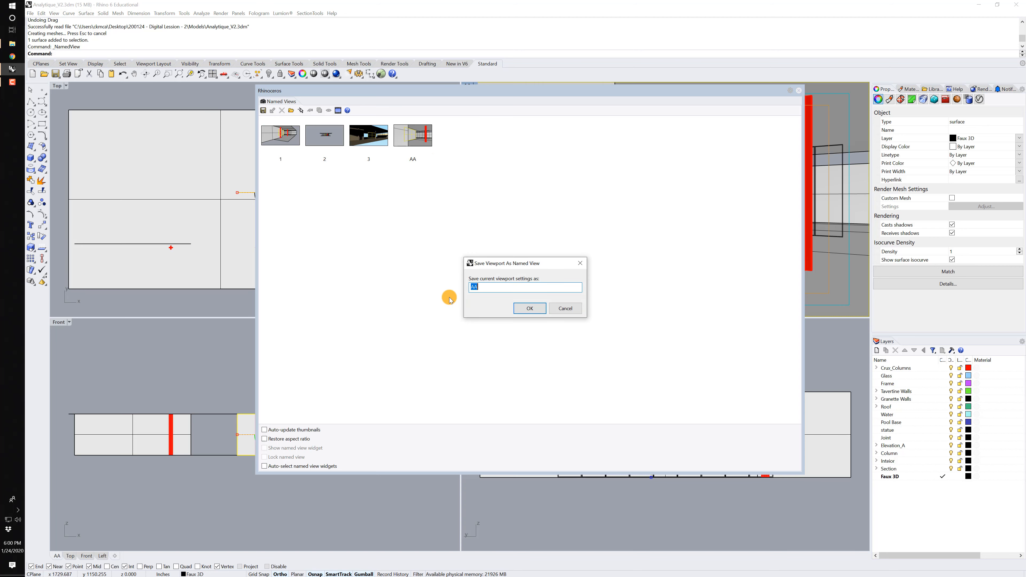
pyautogui.write('Persp')
pyautogui.click(529, 308)
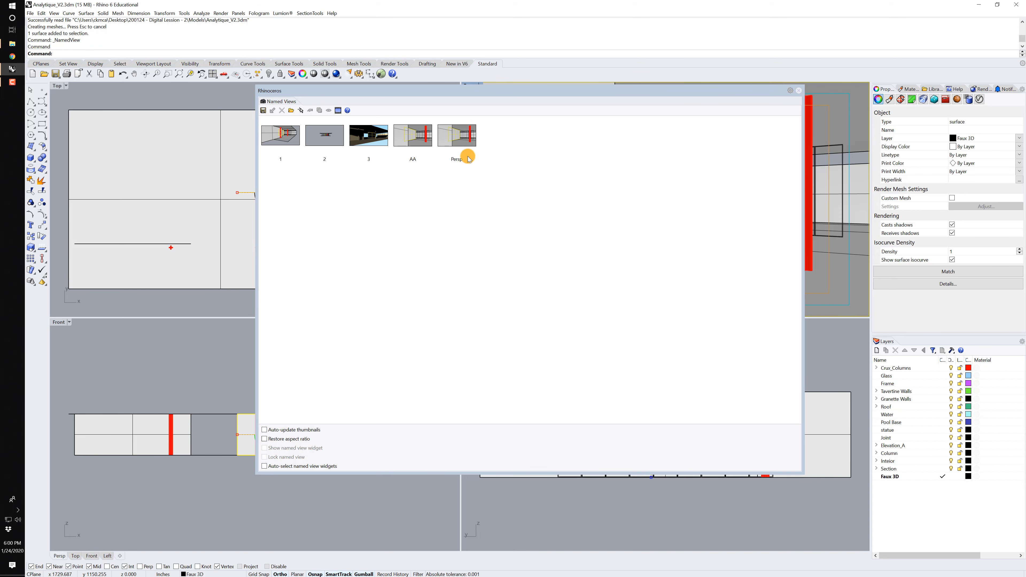
pyautogui.click(799, 90)
# Restore the saved Persp named view in the perspective viewport and clear the selection.
pyautogui.scroll(5, 711, 182)
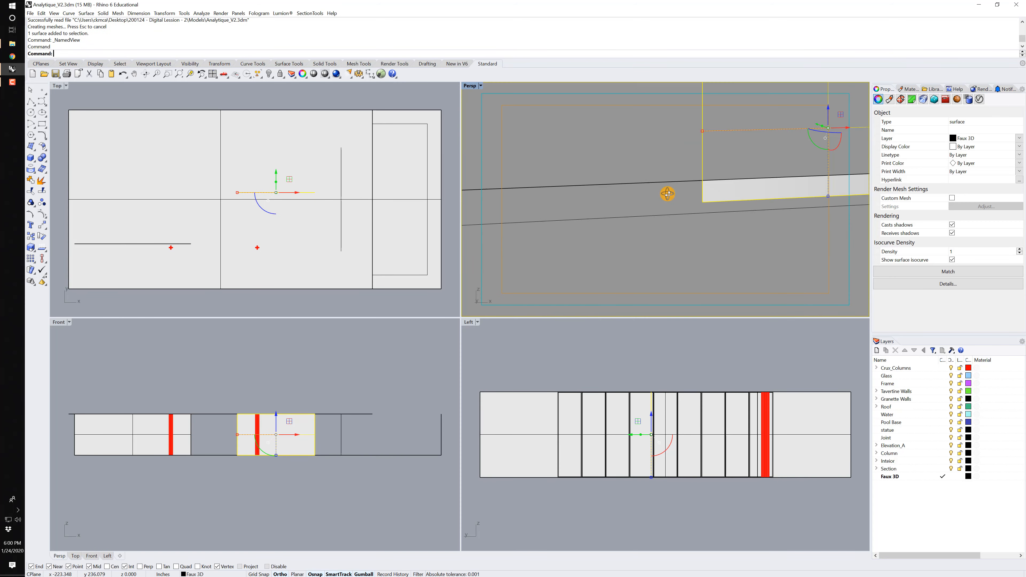
pyautogui.click(473, 87)
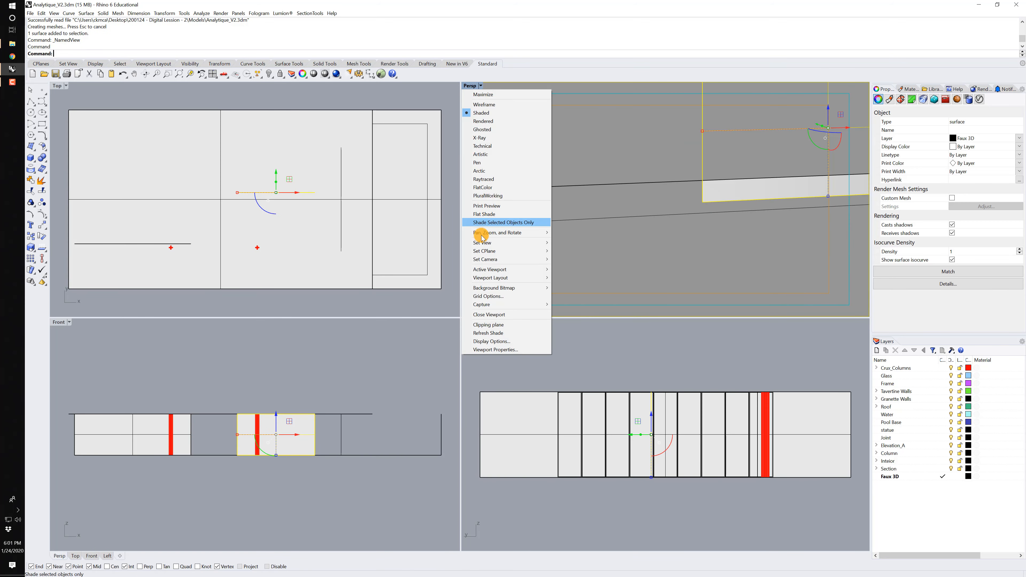
pyautogui.moveTo(482, 244)
pyautogui.click(569, 372)
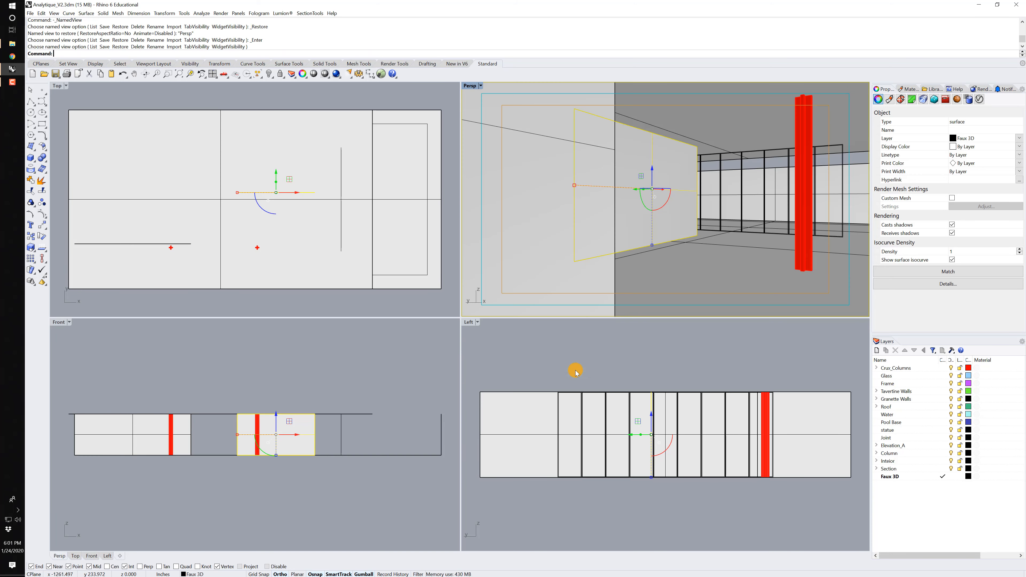
pyautogui.press('Escape')
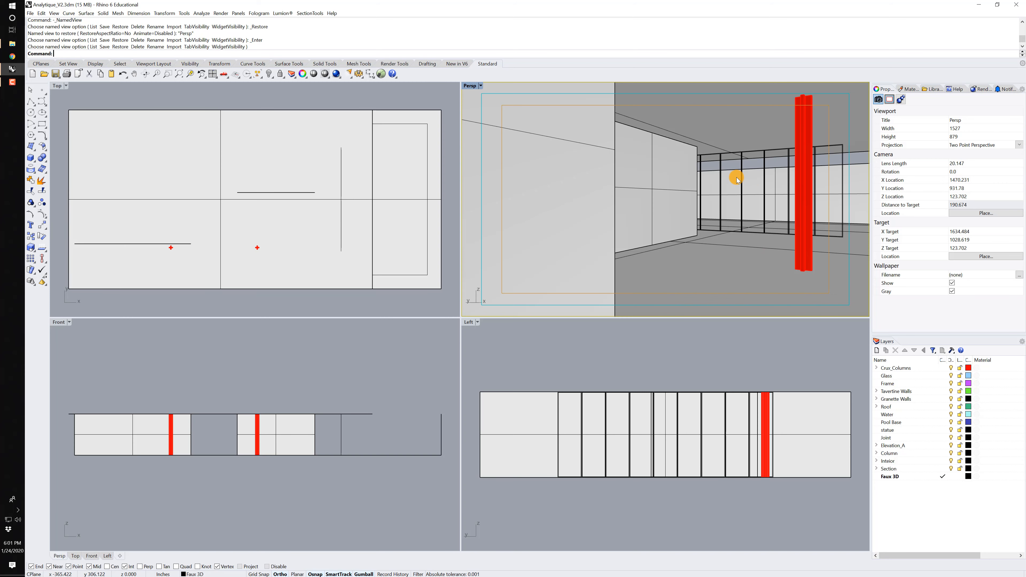
# Change the Persp viewport's projection to Parallel and maximize that viewport.
pyautogui.click(974, 146)
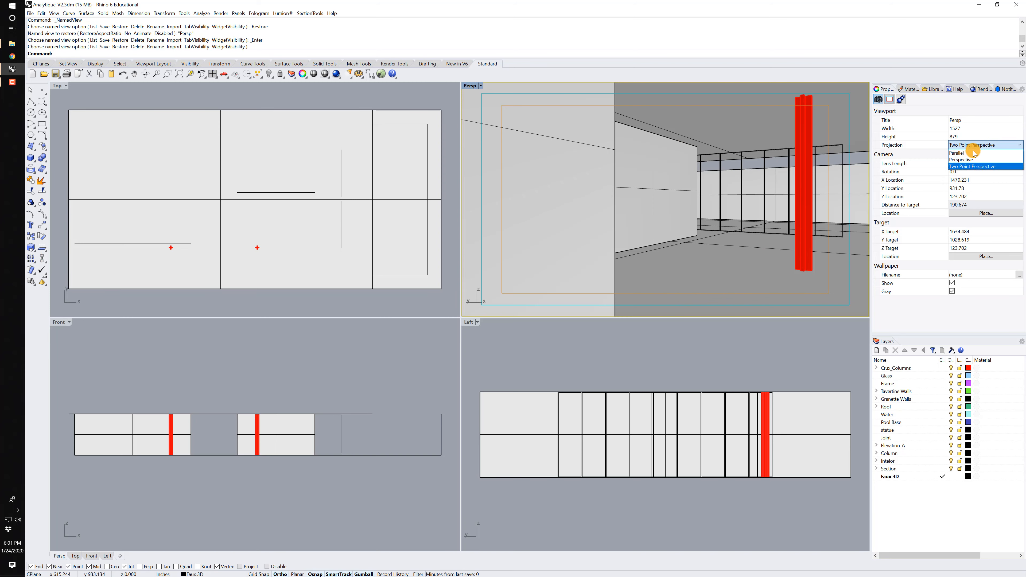
pyautogui.click(973, 153)
pyautogui.doubleClick(470, 85)
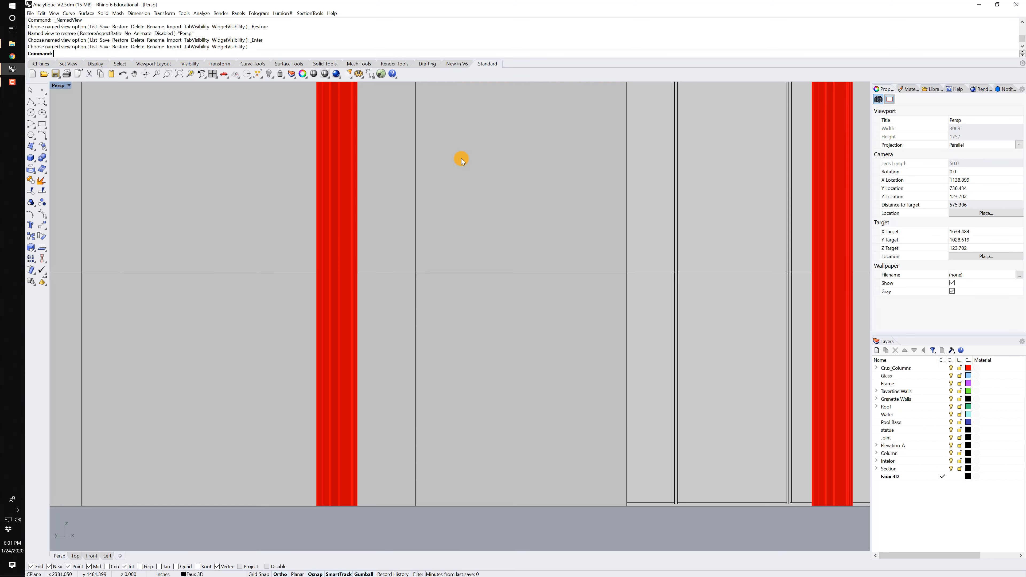
pyautogui.scroll(-5, 483, 206)
pyautogui.moveTo(484, 206); pyautogui.dragTo(346, 221, button='right')
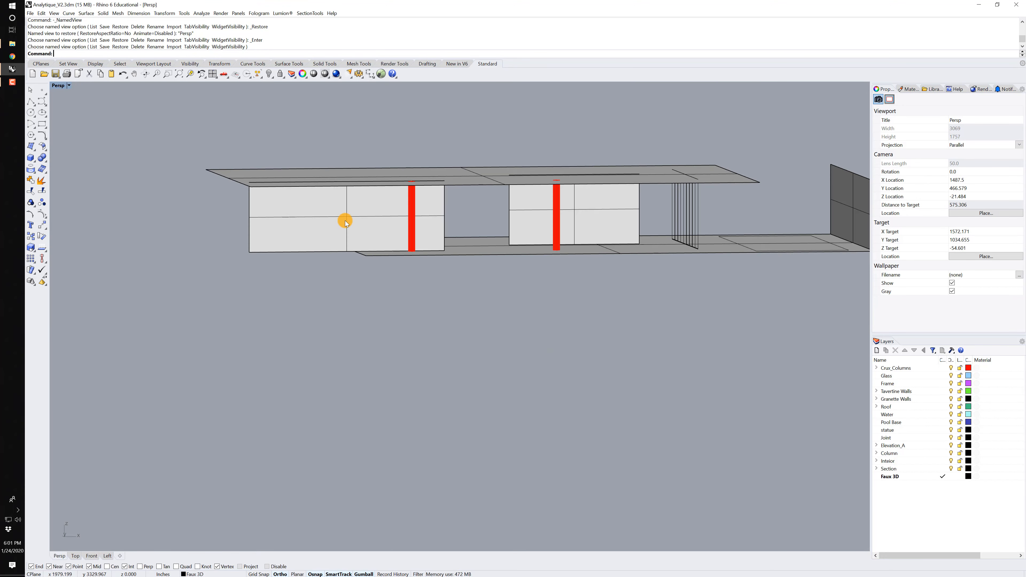
# Examine the pavilion's wall, floor and roof surfaces by selecting them one after another.
pyautogui.click(346, 221)
pyautogui.keyDown('shift'); pyautogui.click(513, 217); pyautogui.keyUp('shift')
pyautogui.moveTo(548, 219); pyautogui.dragTo(584, 222, button='right')
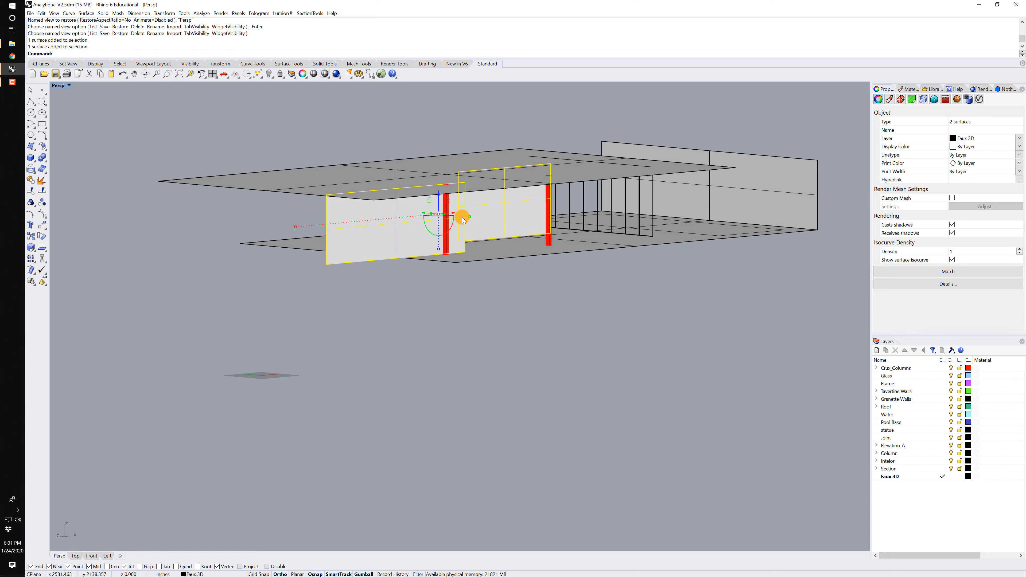
pyautogui.click(755, 176)
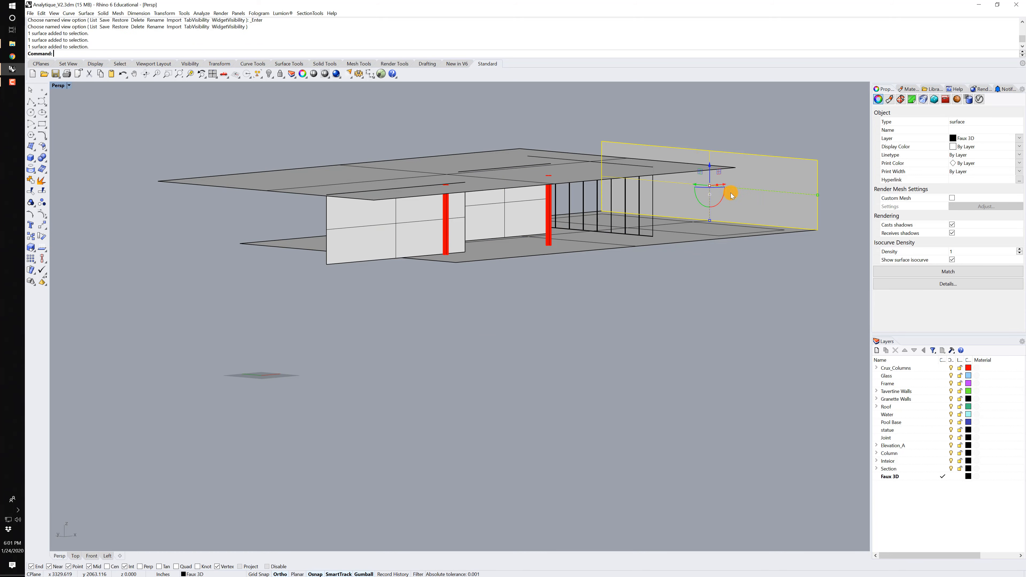
pyautogui.click(557, 245)
pyautogui.click(558, 153)
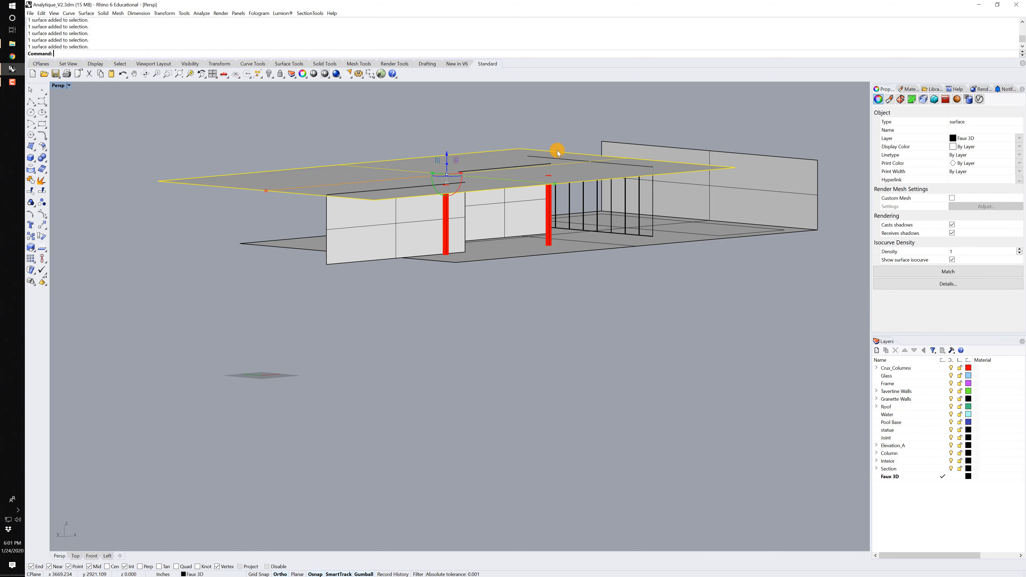
pyautogui.moveTo(557, 153); pyautogui.dragTo(526, 156, button='right')
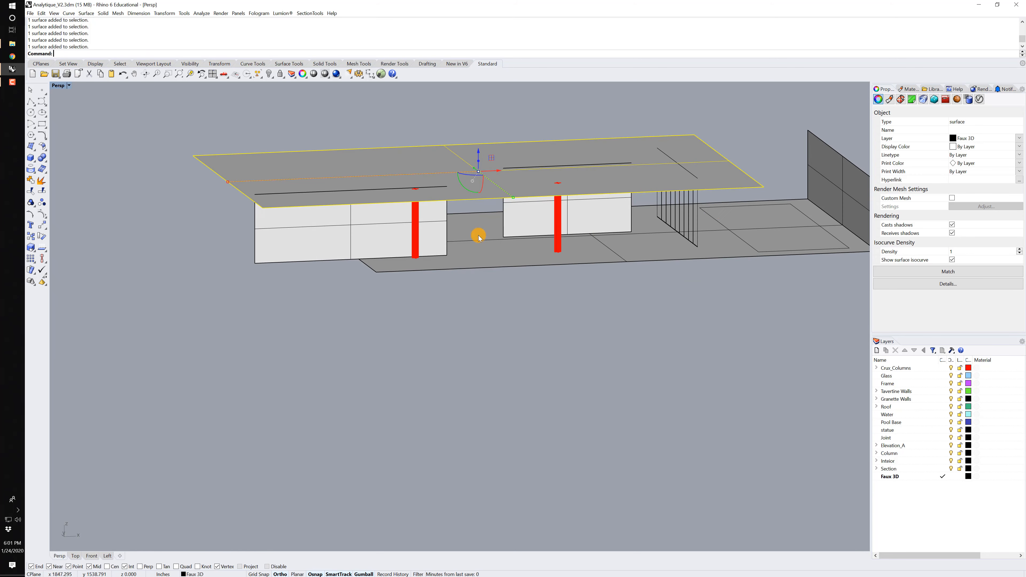
# Examine the red cross-shaped column and the grouped window frame curves by selecting each in turn.
pyautogui.click(415, 249)
pyautogui.scroll(5, 515, 266)
pyautogui.scroll(4, 532, 203)
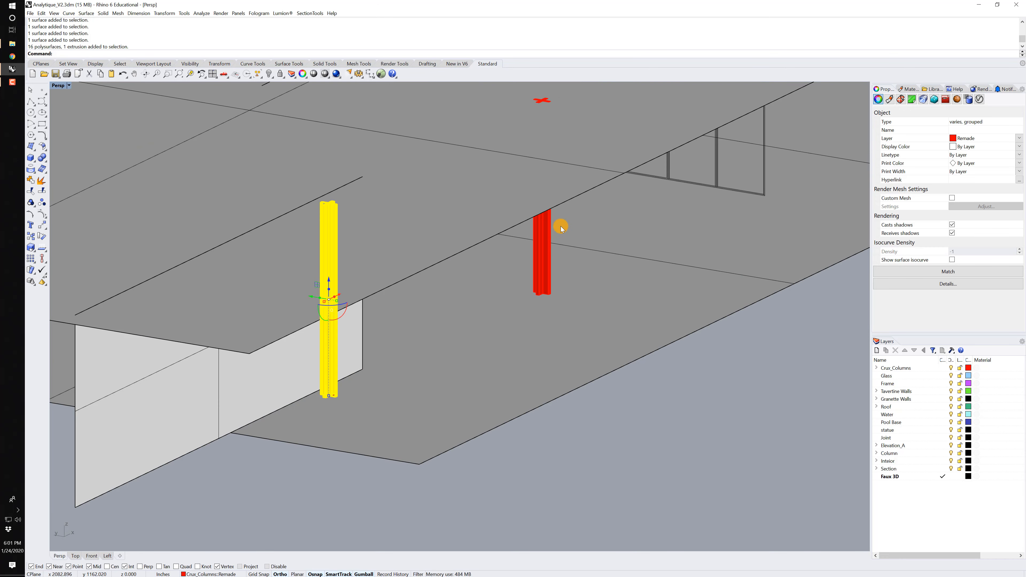
pyautogui.moveTo(560, 227); pyautogui.dragTo(559, 218, button='right')
pyautogui.press('Escape')
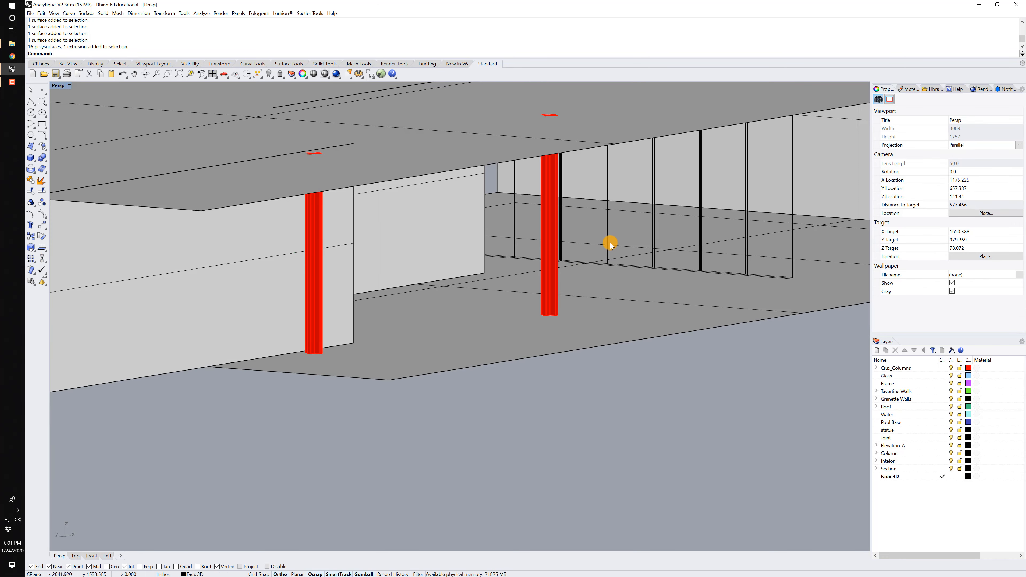
pyautogui.click(617, 239)
pyautogui.scroll(-6, 622, 233)
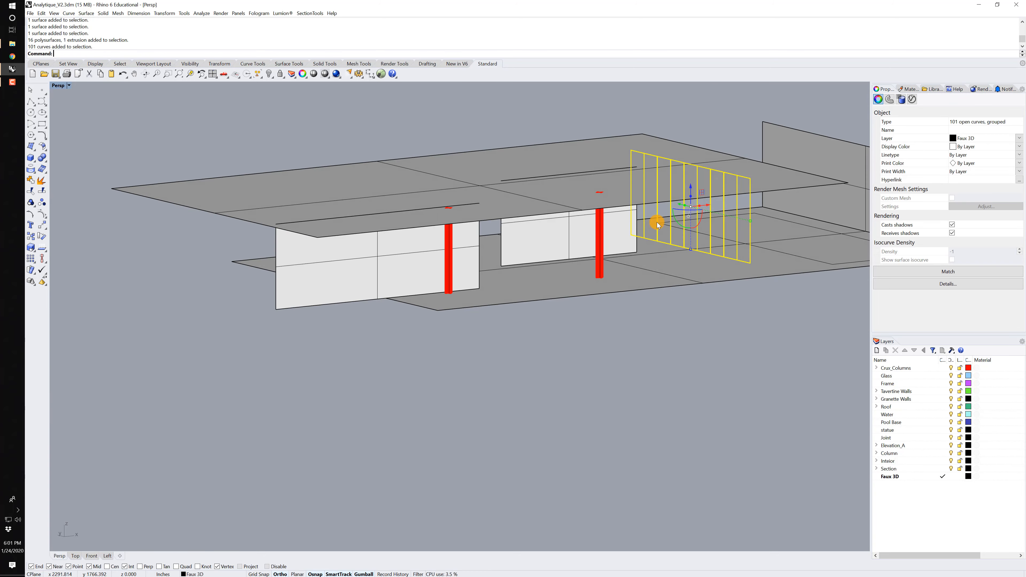
pyautogui.scroll(-4, 663, 203)
pyautogui.moveTo(665, 198); pyautogui.dragTo(617, 218, button='right')
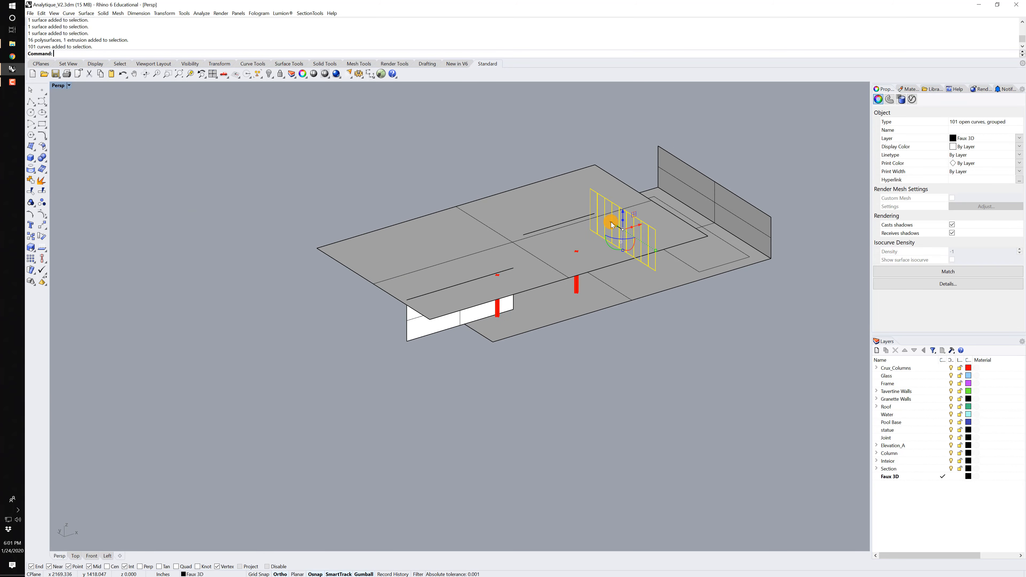
pyautogui.click(612, 226)
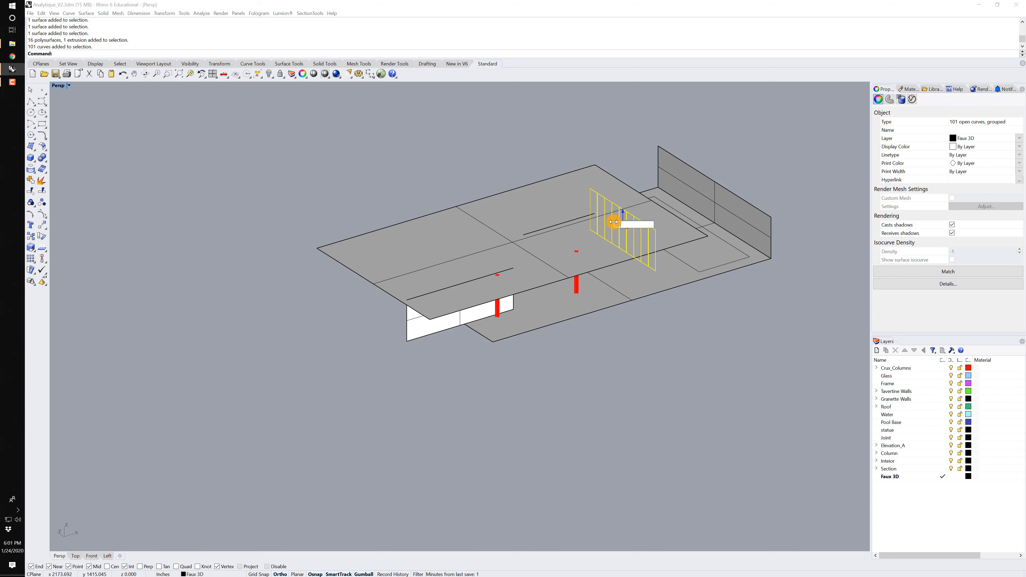
# Move the grouped window frame curves clear of the pavilion and clear the selection.
pyautogui.press('Return')
pyautogui.moveTo(415, 170); pyautogui.dragTo(557, 222, button='right')
pyautogui.click(449, 252)
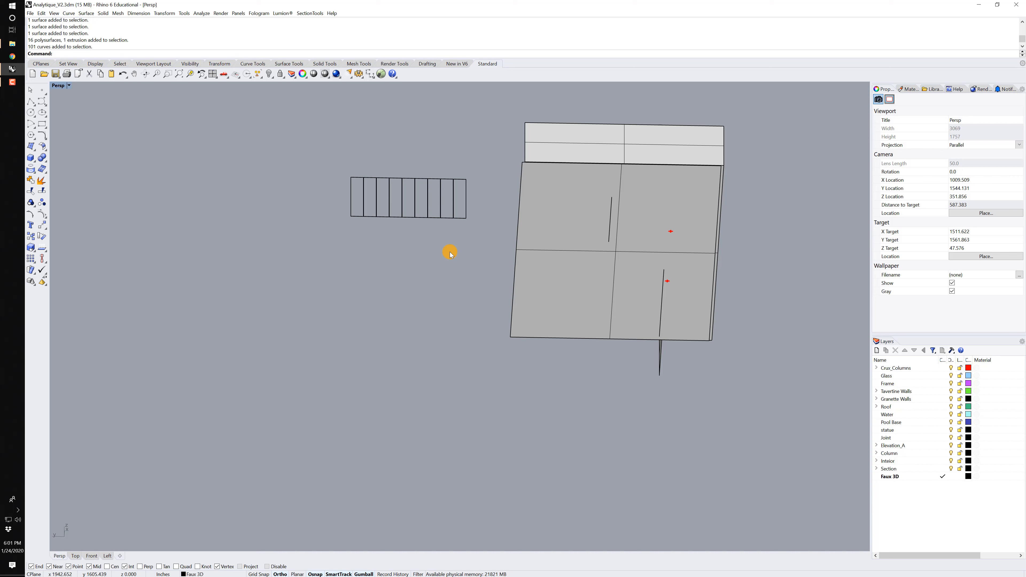
# Create a vertical plane spanning the window frame, from its lower corners up to its upper edge.
pyautogui.press('Return')
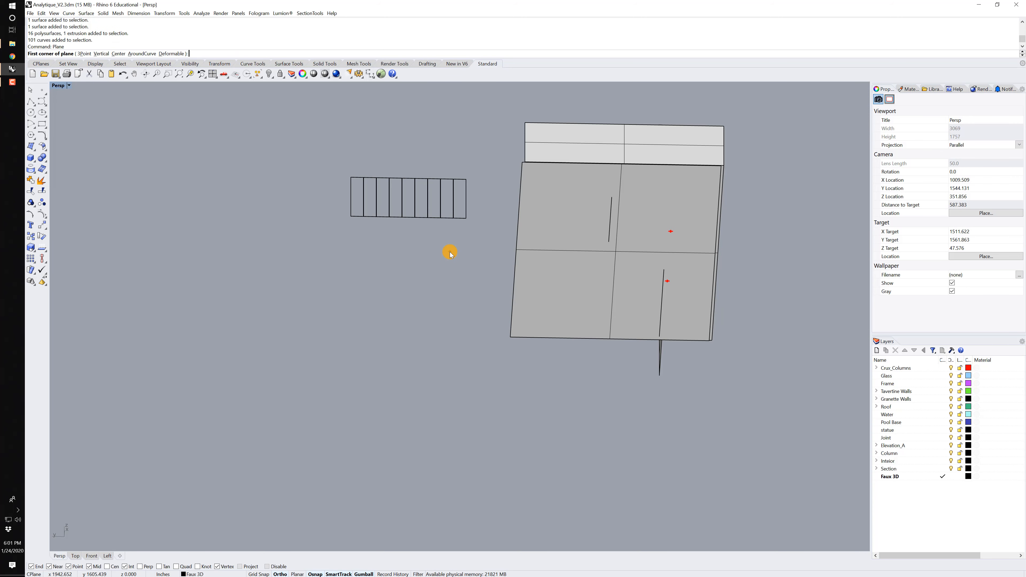
pyautogui.press('Return')
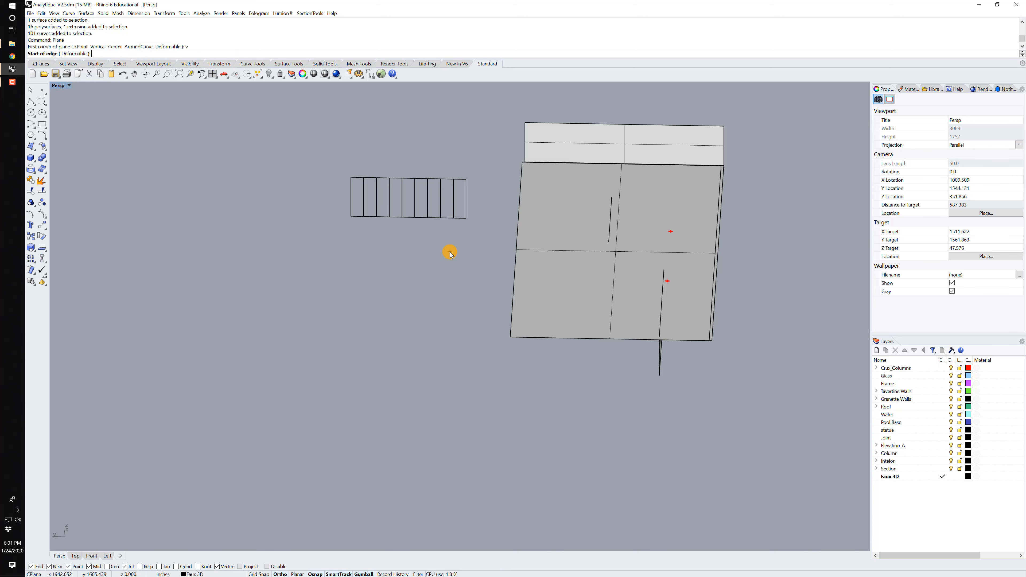
pyautogui.click(469, 221)
pyautogui.click(350, 218)
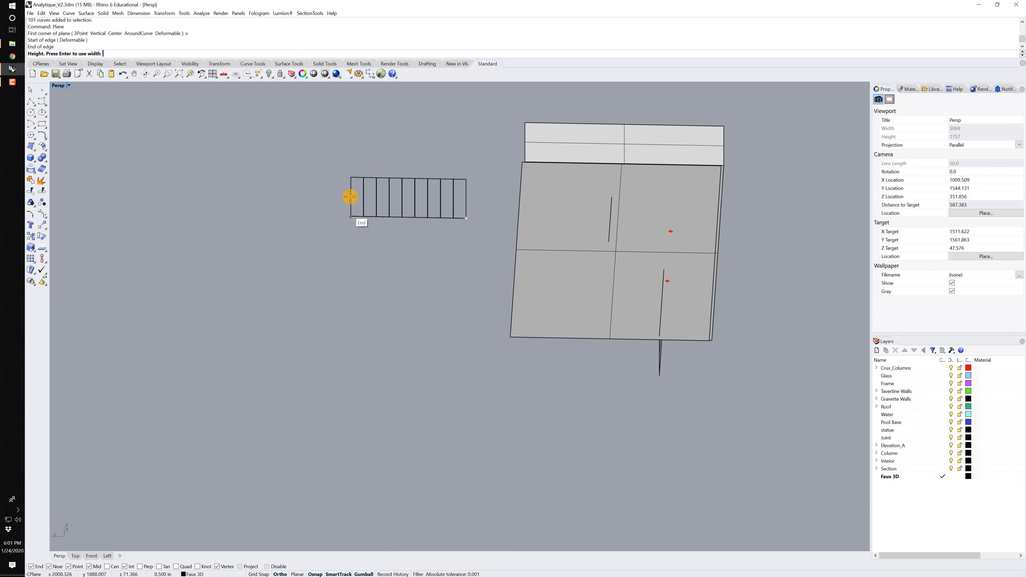
pyautogui.click(351, 175)
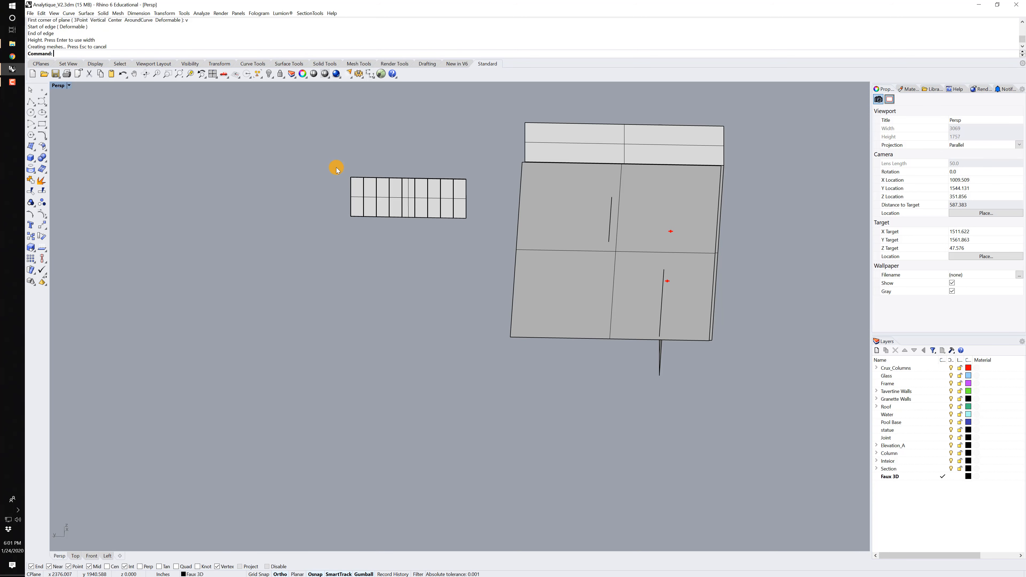
# Add a sublayer named Glass under the Faux 3D layer.
pyautogui.click(896, 477)
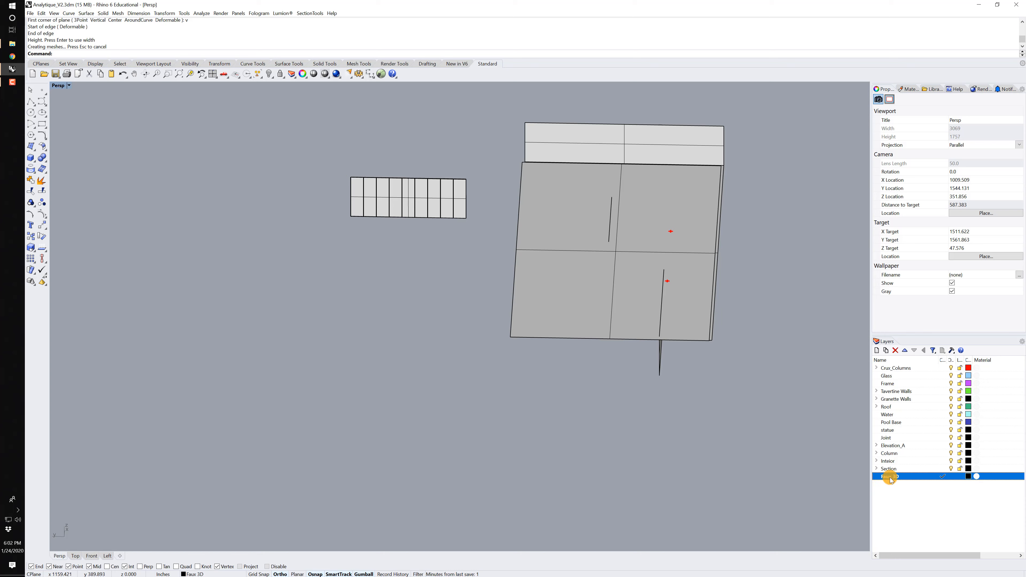
pyautogui.moveTo(746, 391); pyautogui.dragTo(288, 141)
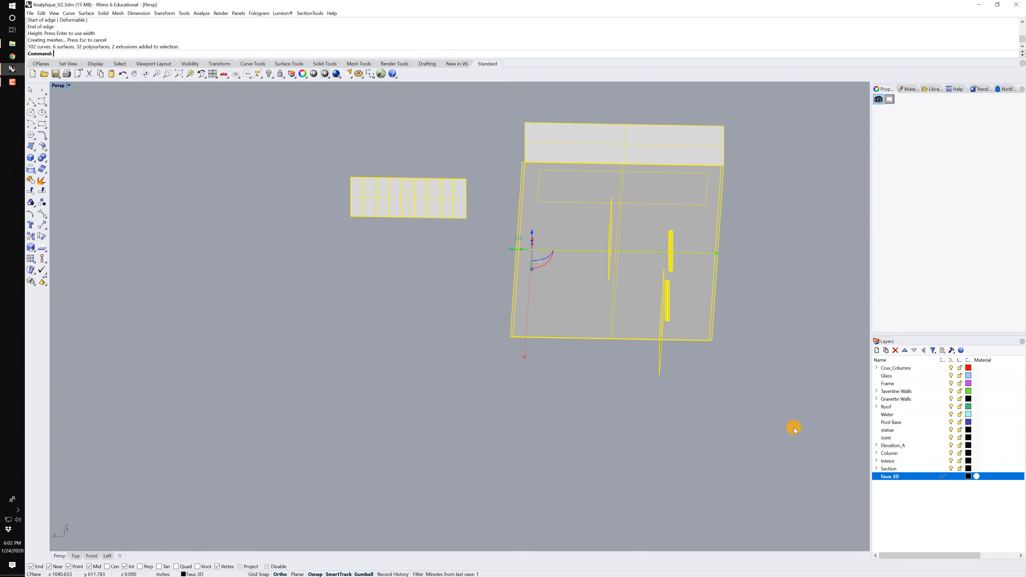
pyautogui.press('Escape')
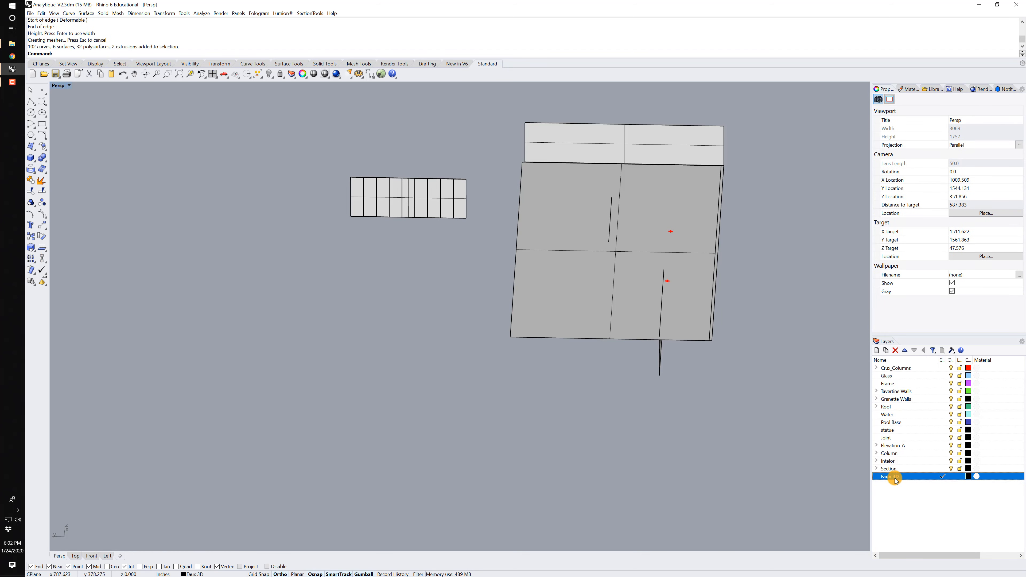
pyautogui.click(886, 350)
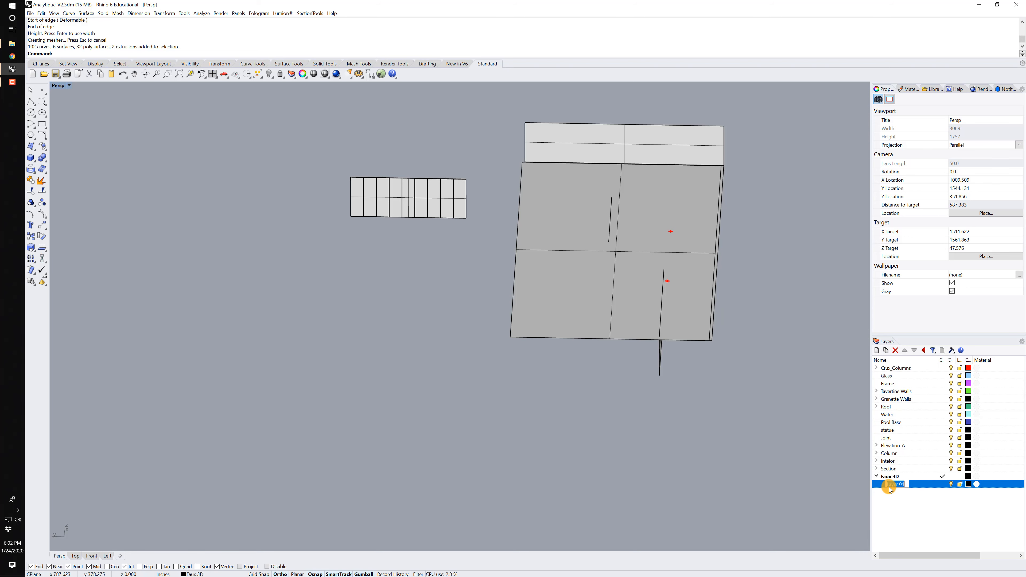
pyautogui.write('Glass')
pyautogui.press('Return')
# Add the layers Floor, GreenStone and RedStone beneath Glass, inside the Faux 3D parent layer.
pyautogui.click(877, 350)
pyautogui.write('Floor')
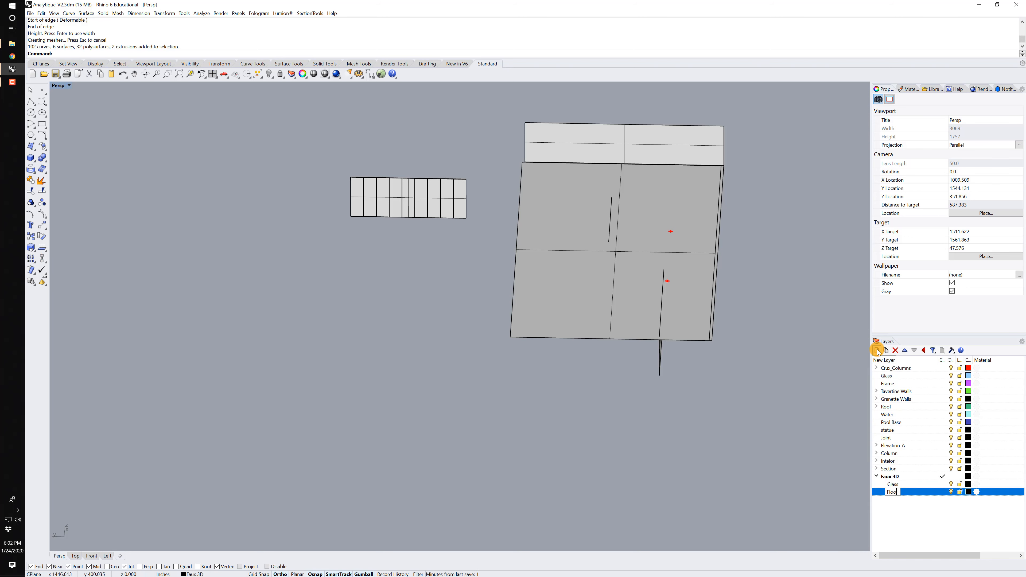
pyautogui.press('Return')
pyautogui.click(878, 351)
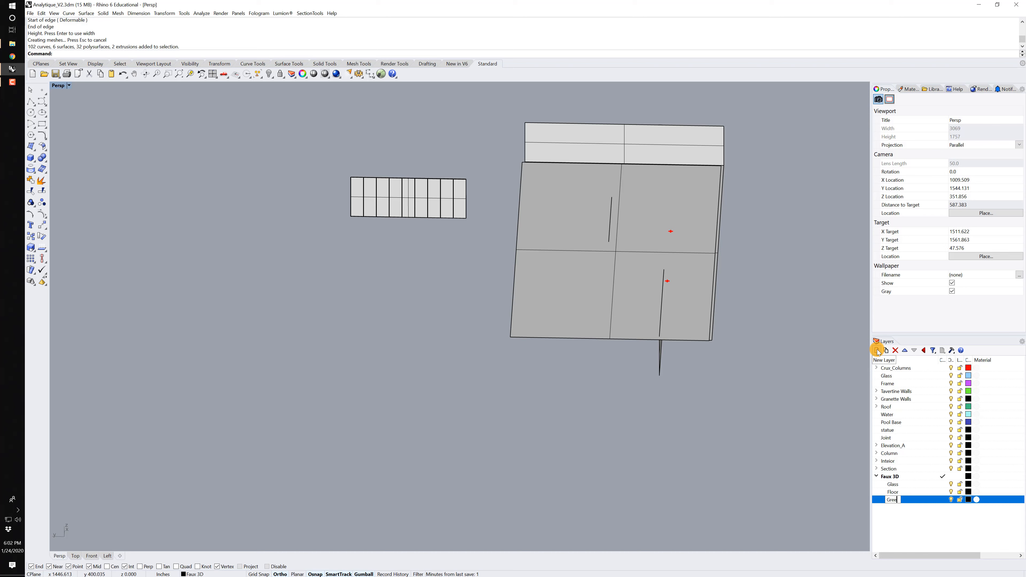
pyautogui.press('Return')
pyautogui.click(877, 351)
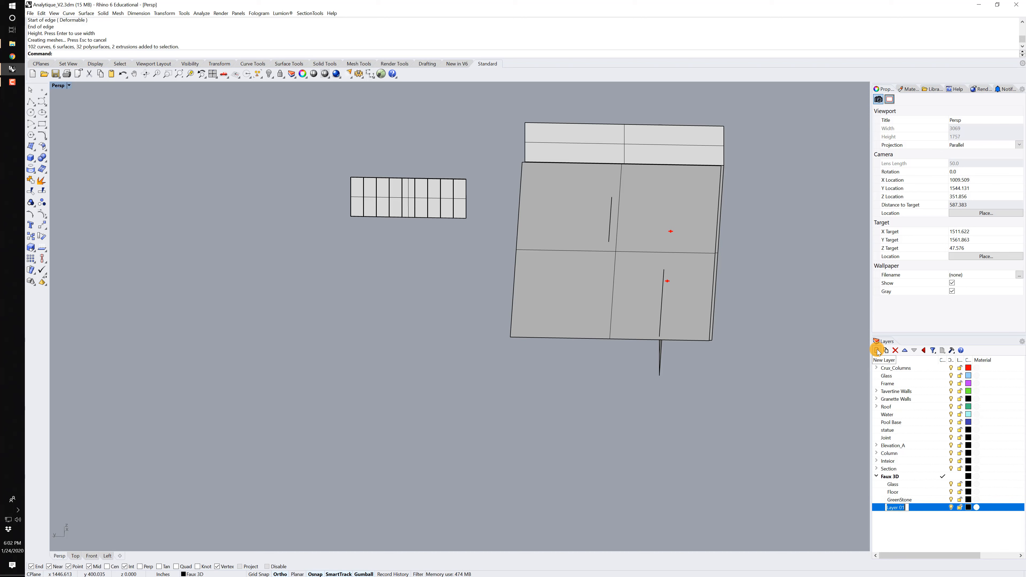
pyautogui.write('RedStone')
pyautogui.press('Return')
# Add three more Faux 3D sublayers named Col, Ceiling and Bookmatched.
pyautogui.click(877, 351)
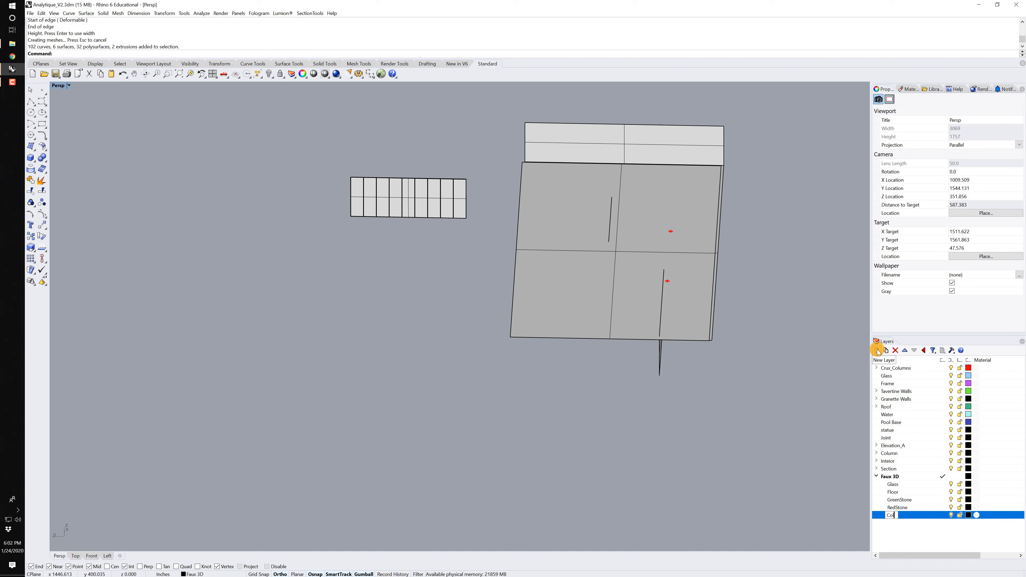
pyautogui.write('Ceiling')
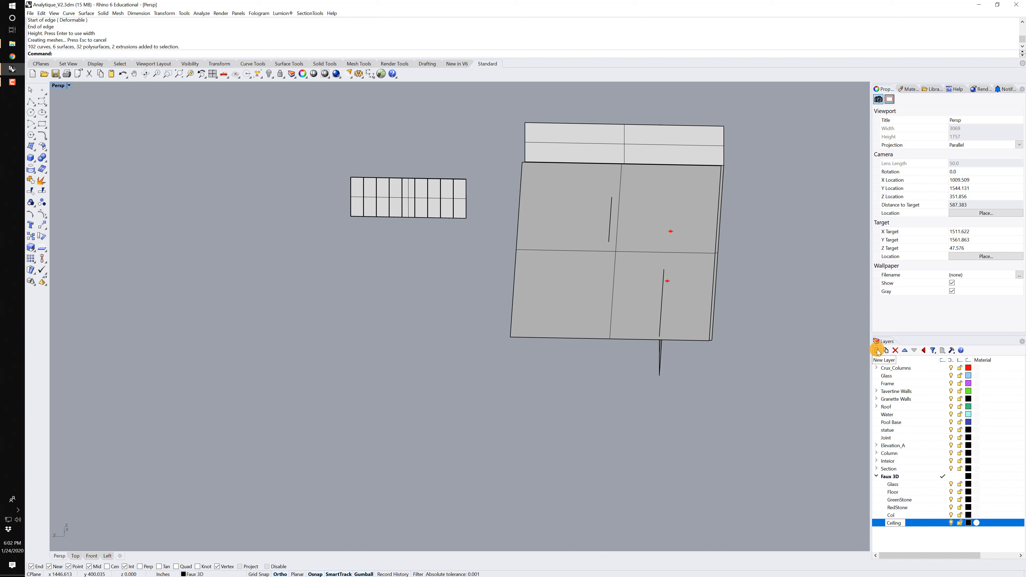
pyautogui.click(877, 351)
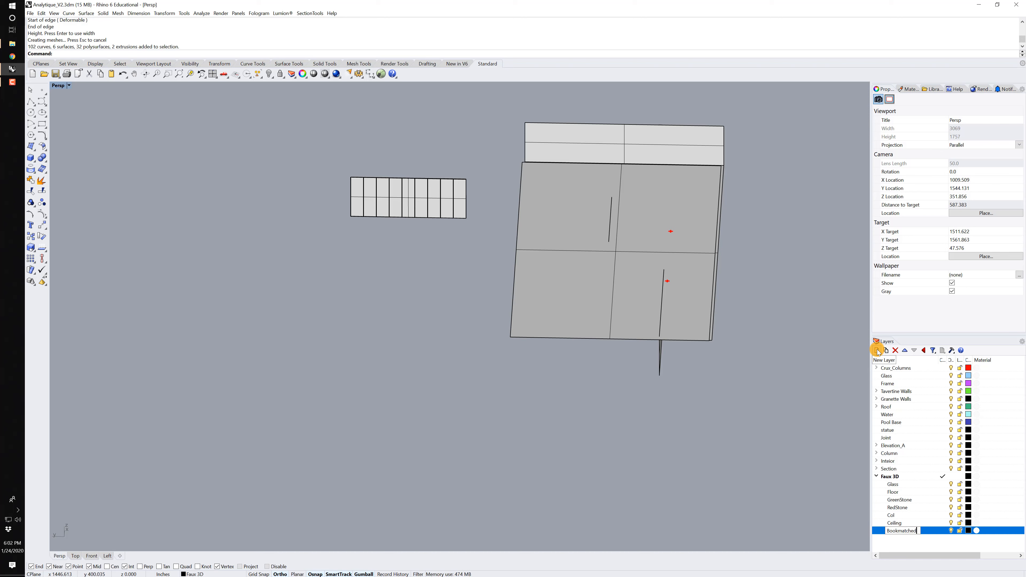
pyautogui.press('Return')
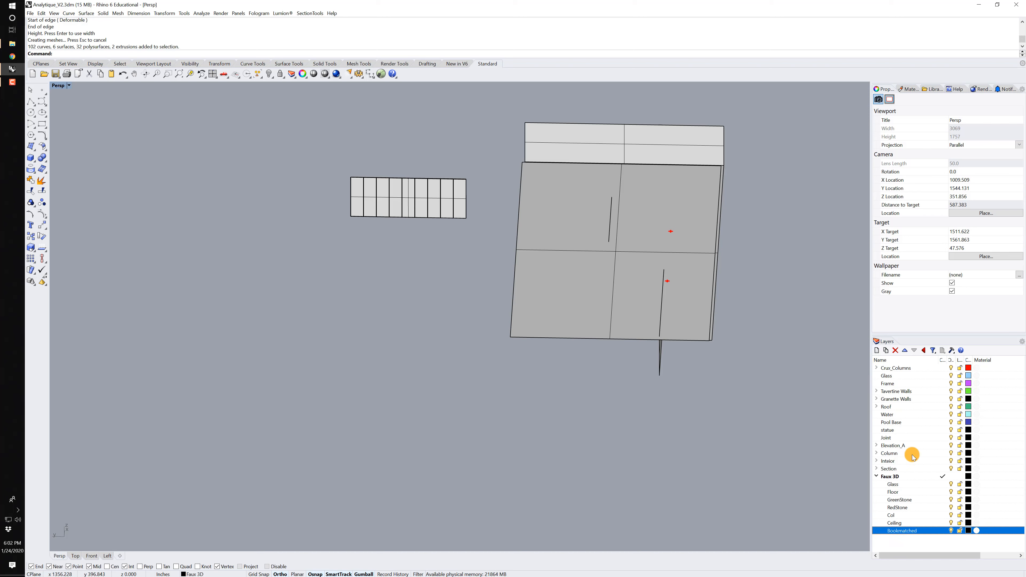
# Set the Glass sublayer's color to Aquamarine and the Floor sublayer's color to Gold.
pyautogui.click(906, 485)
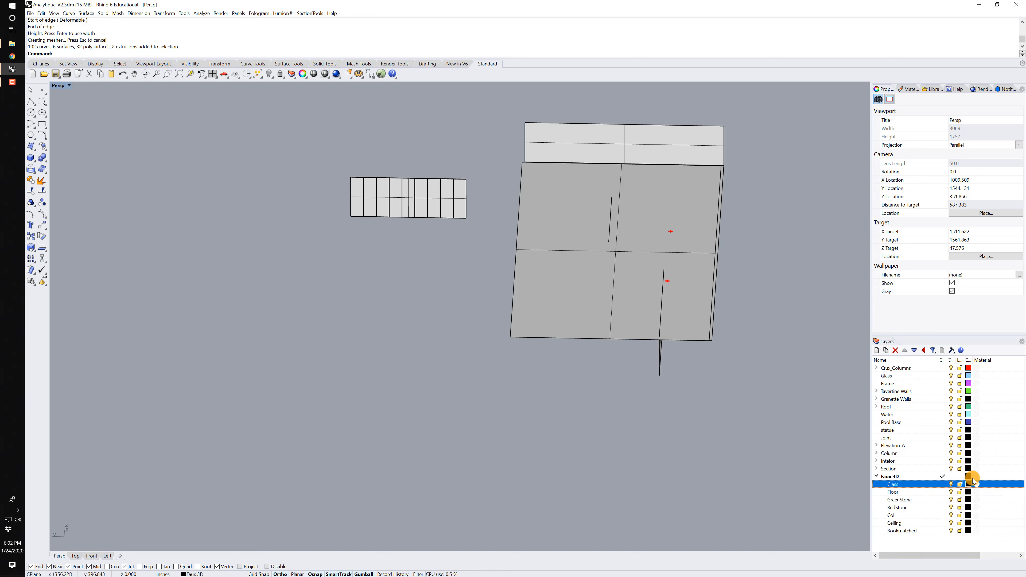
pyautogui.click(968, 485)
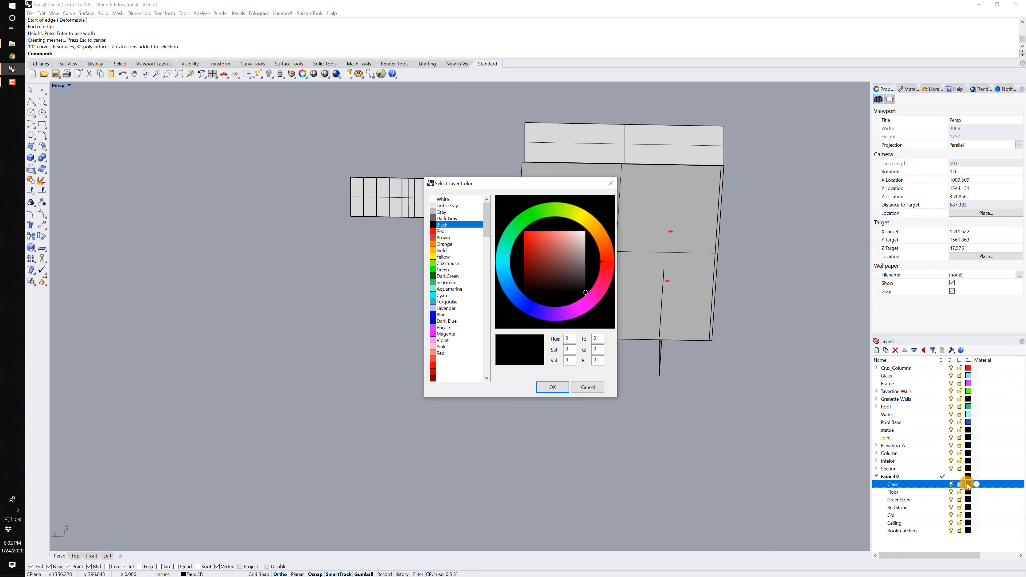
pyautogui.click(448, 289)
pyautogui.click(552, 387)
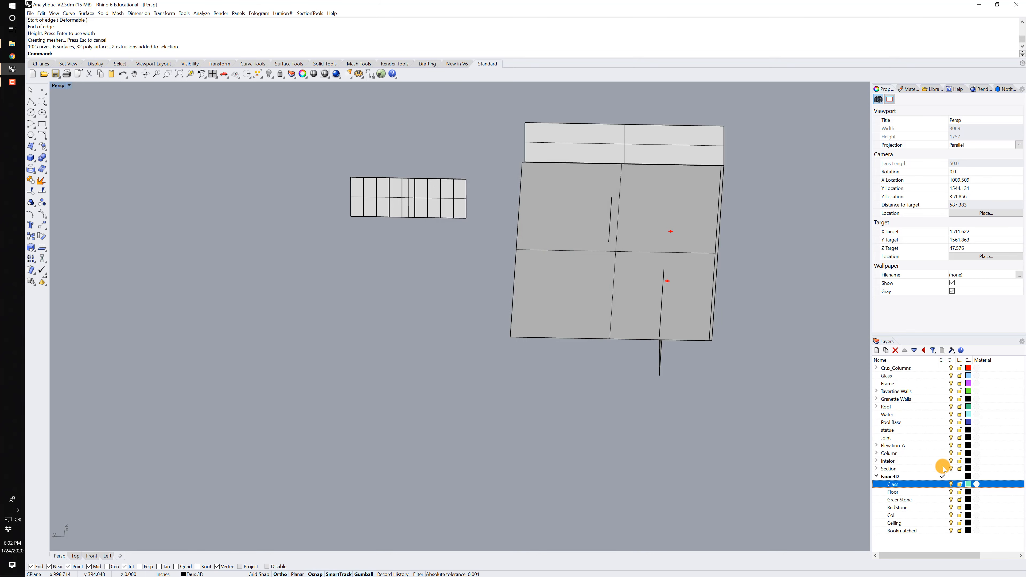
pyautogui.click(969, 492)
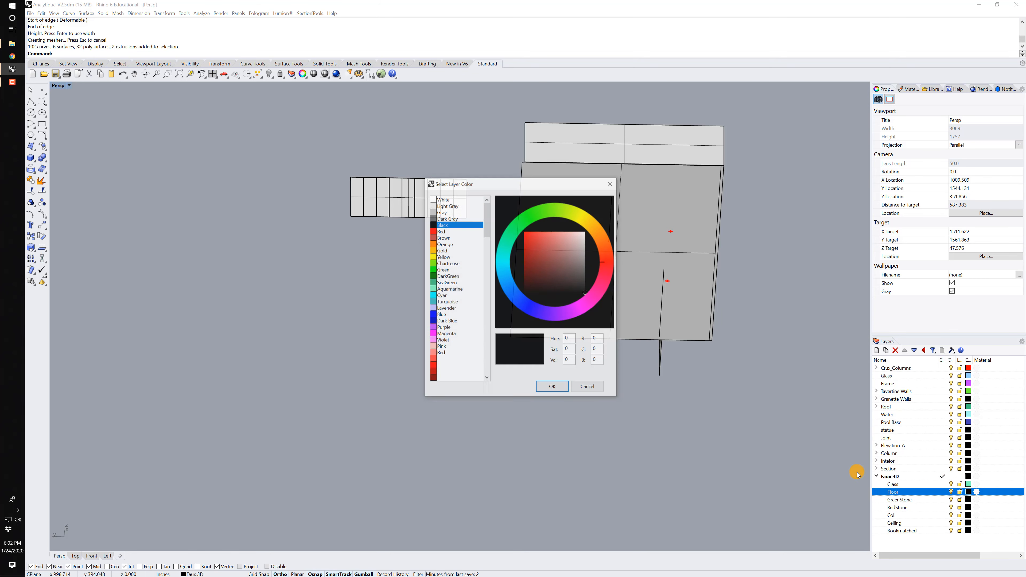
pyautogui.click(447, 250)
pyautogui.click(552, 387)
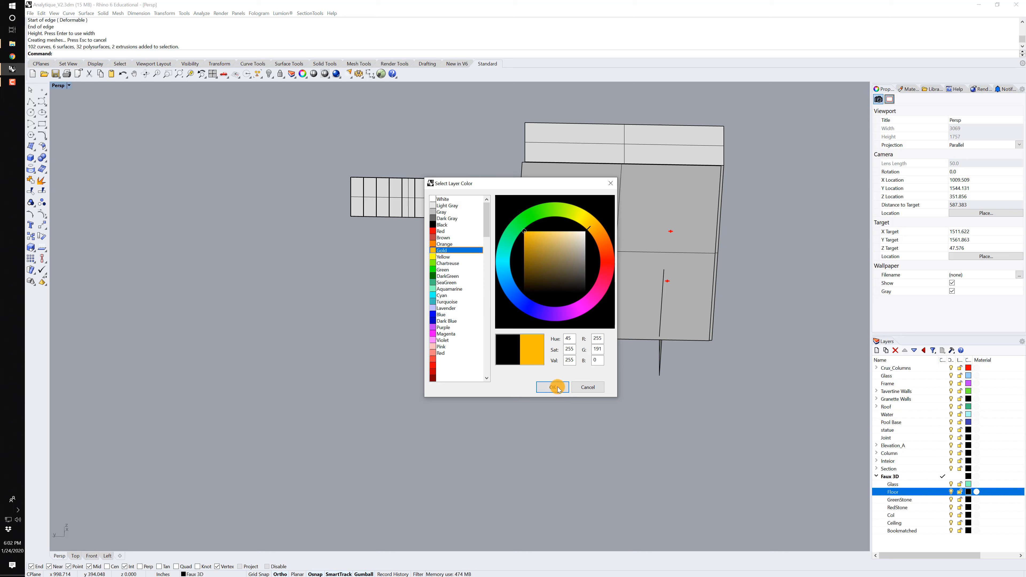
# Set the GreenStone sublayer's color to DarkGreen and the RedStone sublayer's color to Red.
pyautogui.click(968, 500)
pyautogui.click(447, 277)
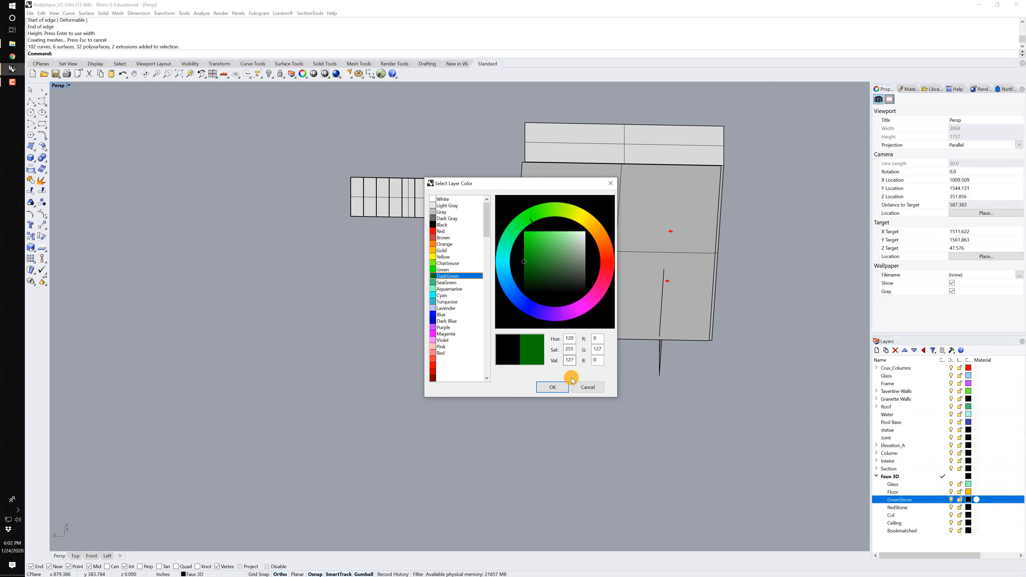
pyautogui.click(556, 387)
pyautogui.click(976, 508)
pyautogui.click(969, 507)
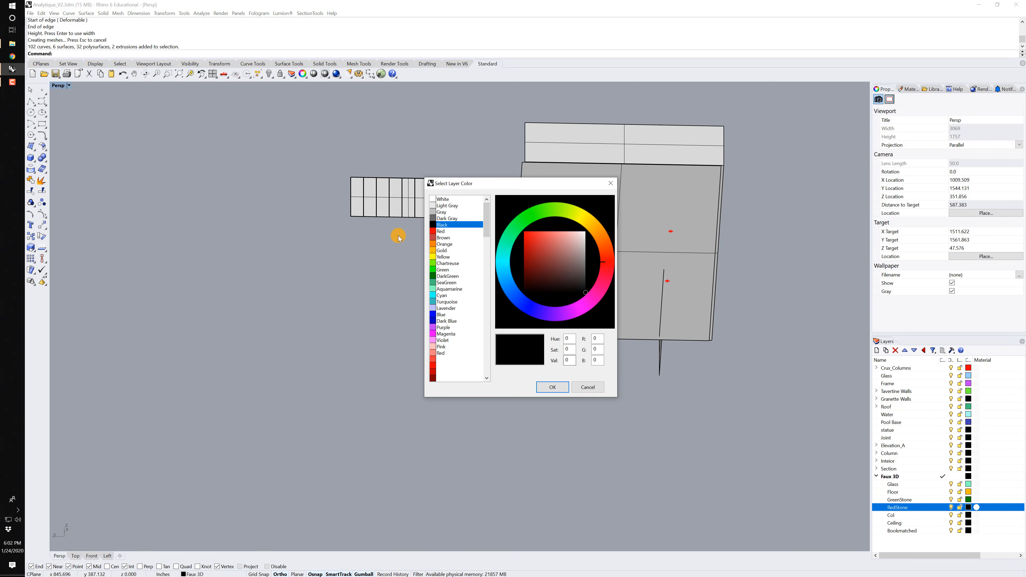
pyautogui.click(446, 233)
pyautogui.click(555, 387)
# Set the Col sublayer's color to a light Magenta shade.
pyautogui.click(969, 516)
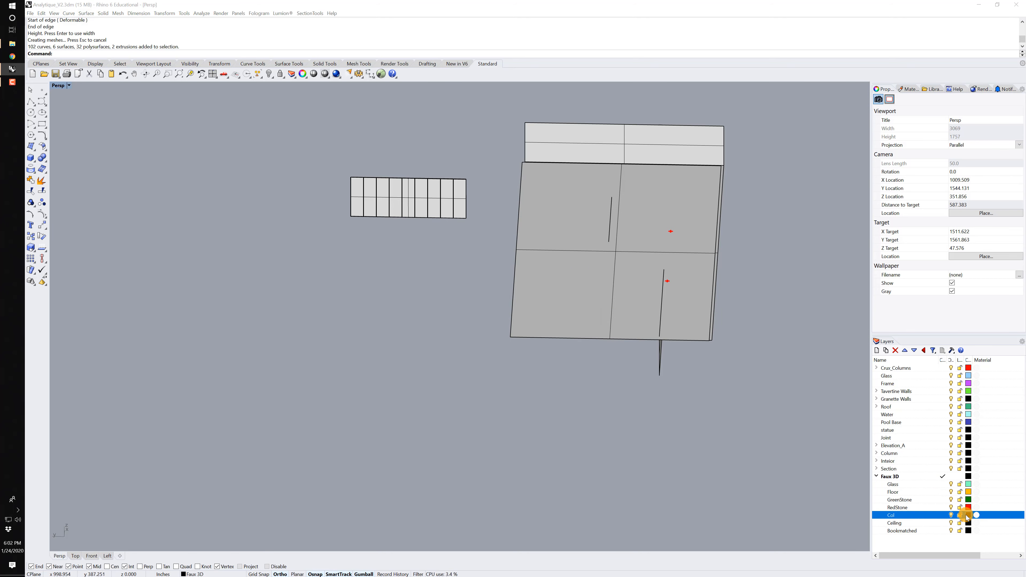
pyautogui.scroll(-8, 460, 366)
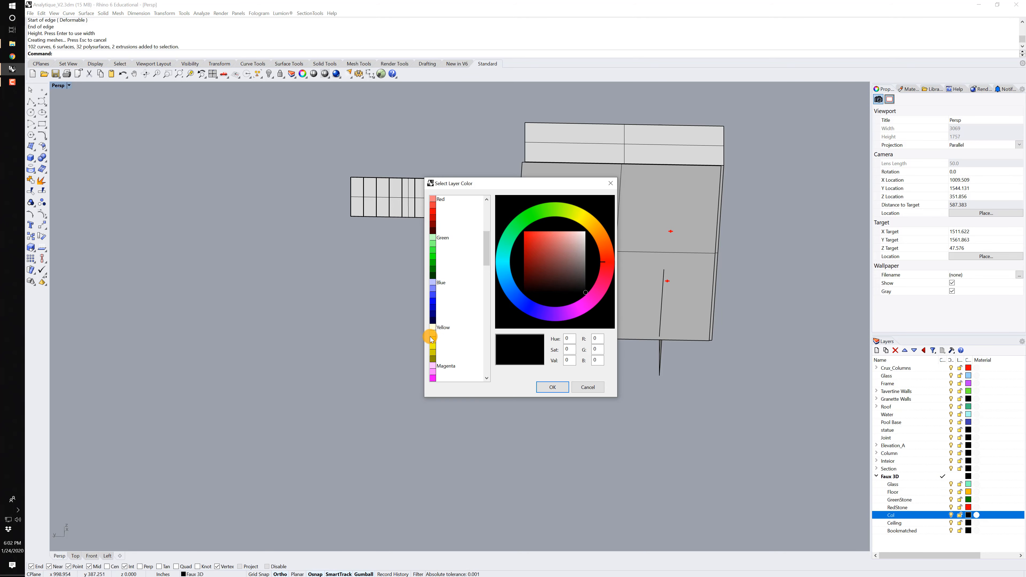
pyautogui.click(433, 375)
pyautogui.press('Return')
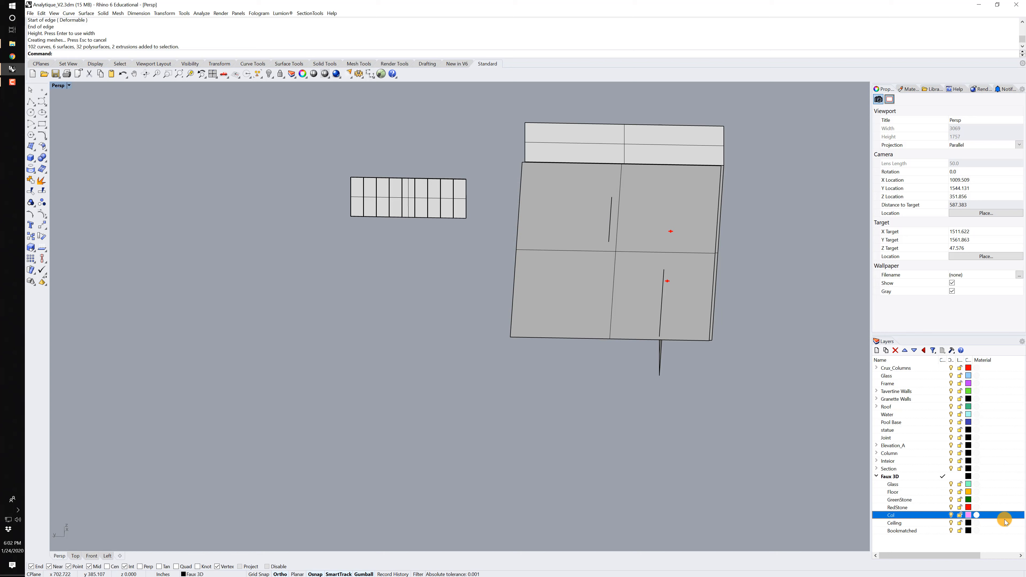
# Set the Ceiling sublayer's color to Gray and the Bookmatched sublayer's color to Chartreuse.
pyautogui.click(971, 524)
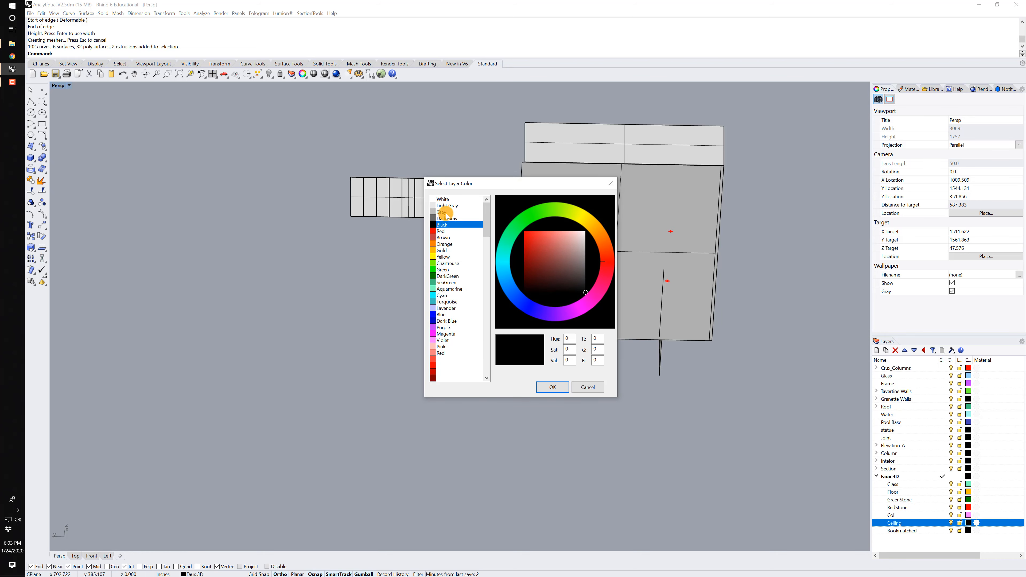
pyautogui.click(445, 212)
pyautogui.click(554, 388)
pyautogui.click(972, 531)
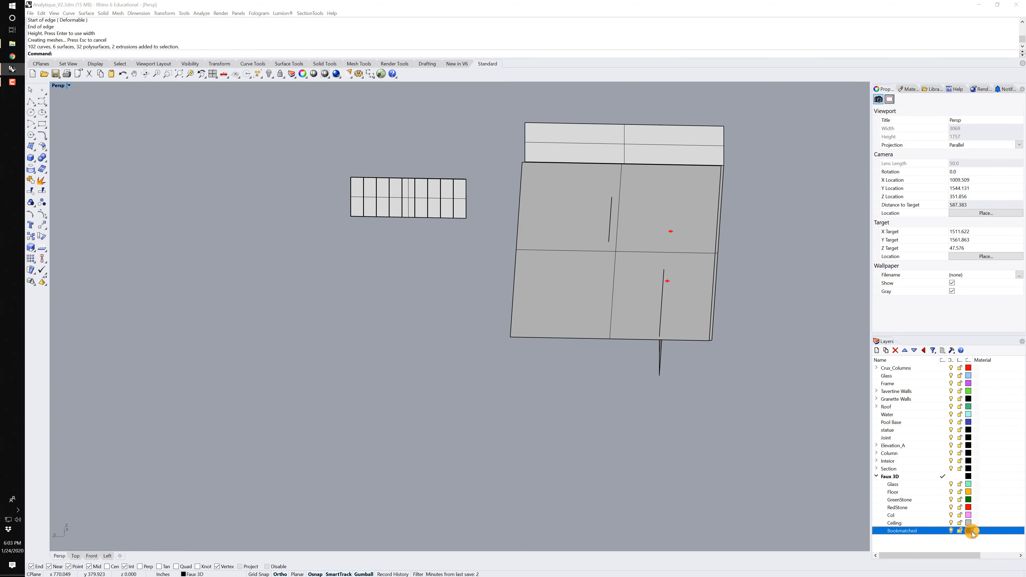
pyautogui.doubleClick(448, 266)
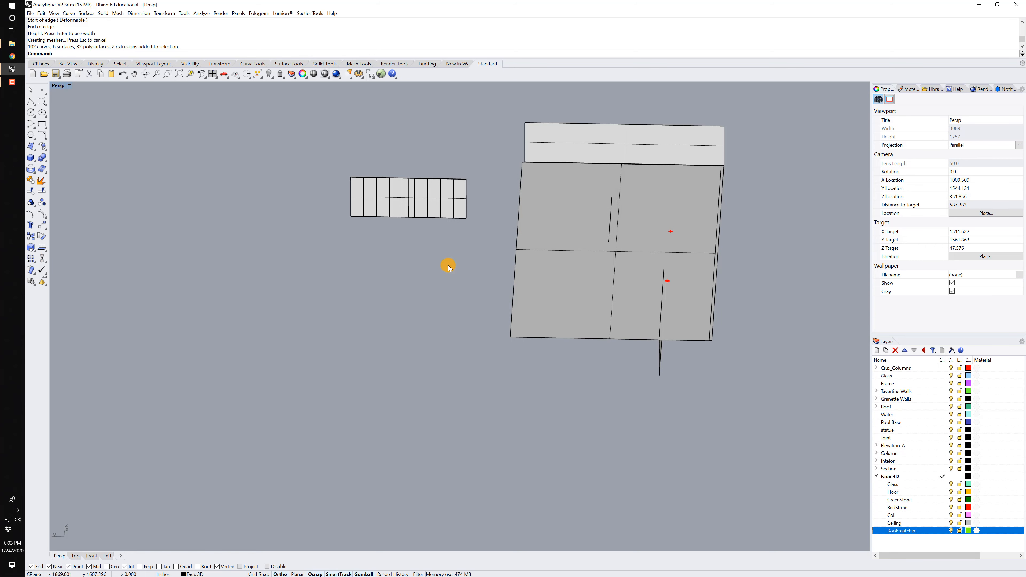
# Set the Persp viewport's display mode to Shaded.
pyautogui.press('Home')
pyautogui.middleClick(431, 247)
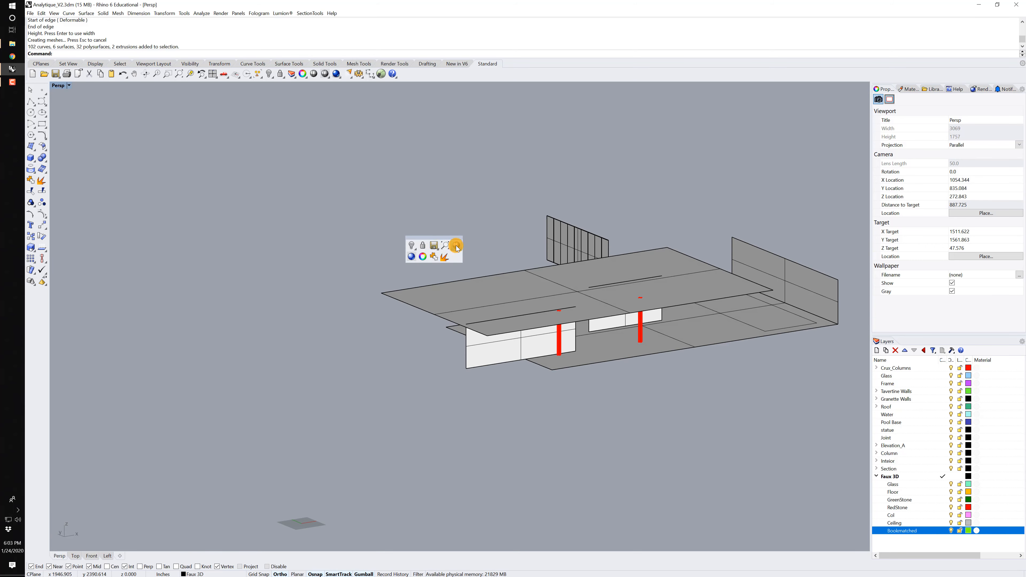
pyautogui.middleClick(469, 214)
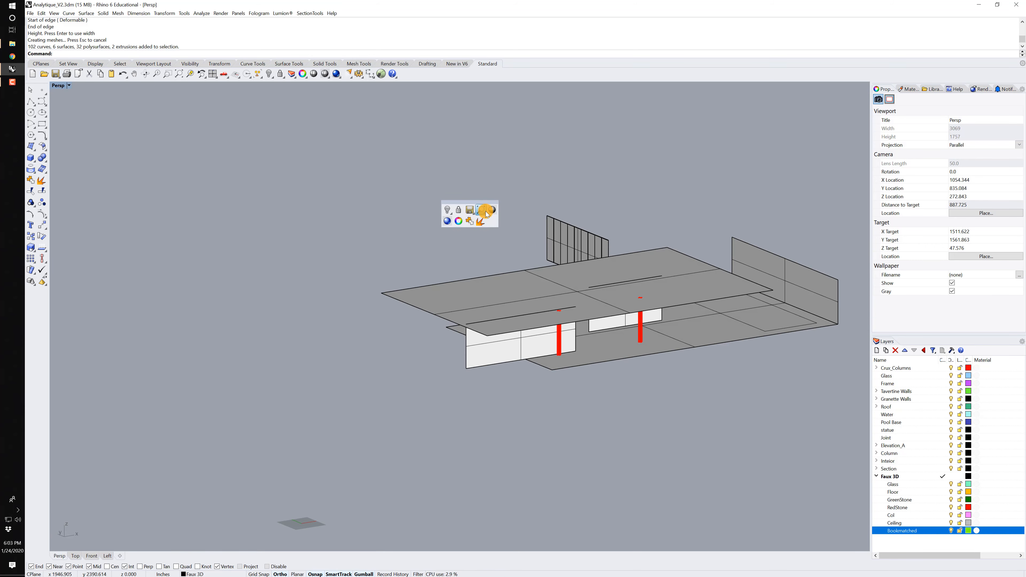
pyautogui.click(490, 211)
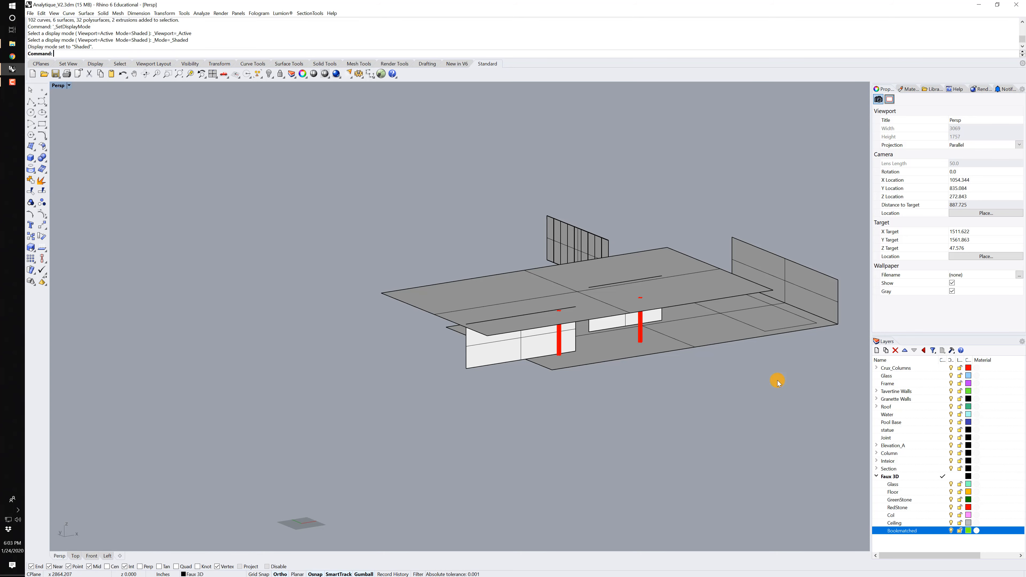
# Assign the far end wall surface to the Bookmatched sublayer and the floor surface to the Floor sublayer.
pyautogui.click(815, 282)
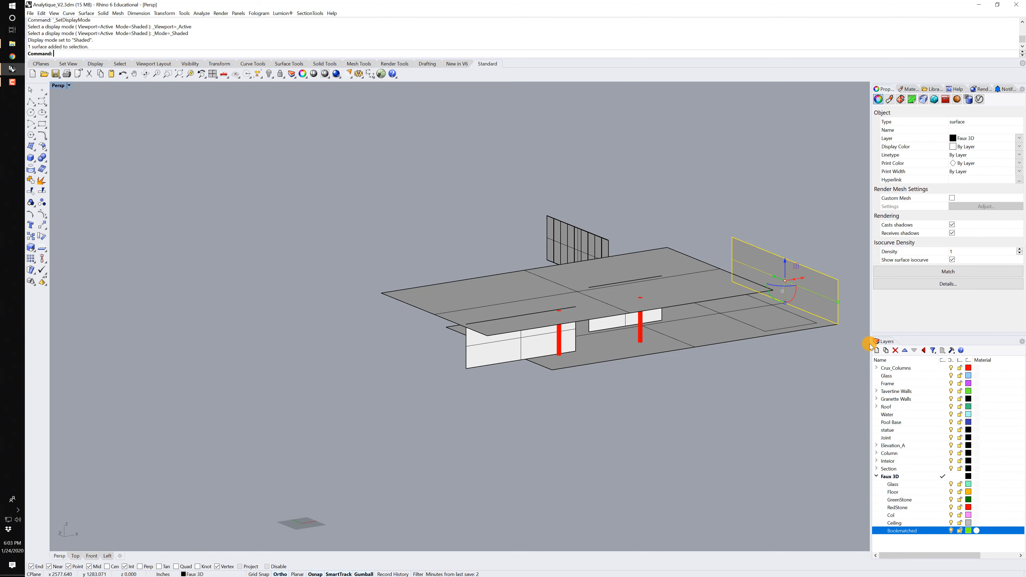
pyautogui.rightClick(897, 532)
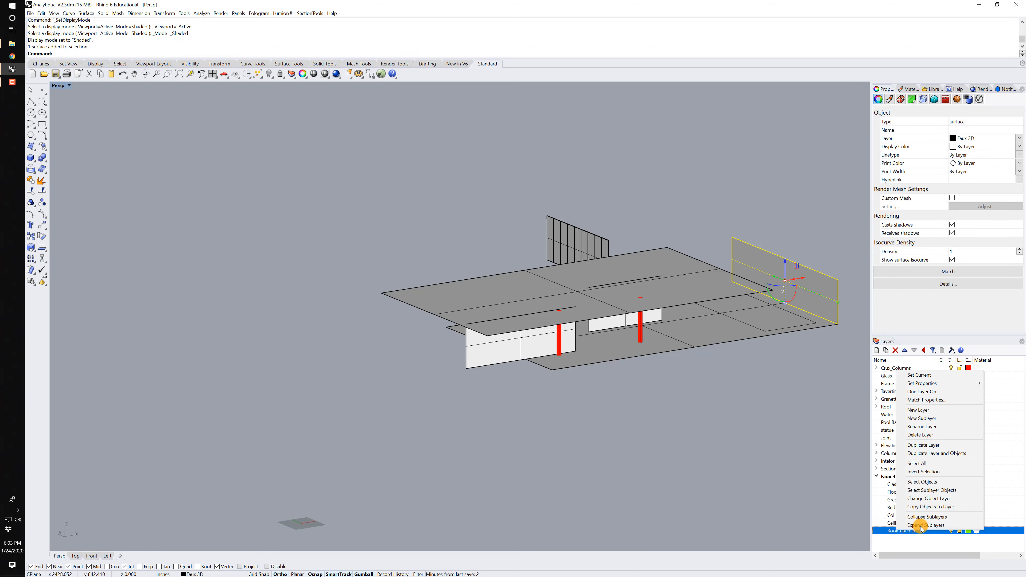
pyautogui.click(945, 499)
pyautogui.click(728, 328)
pyautogui.click(893, 493)
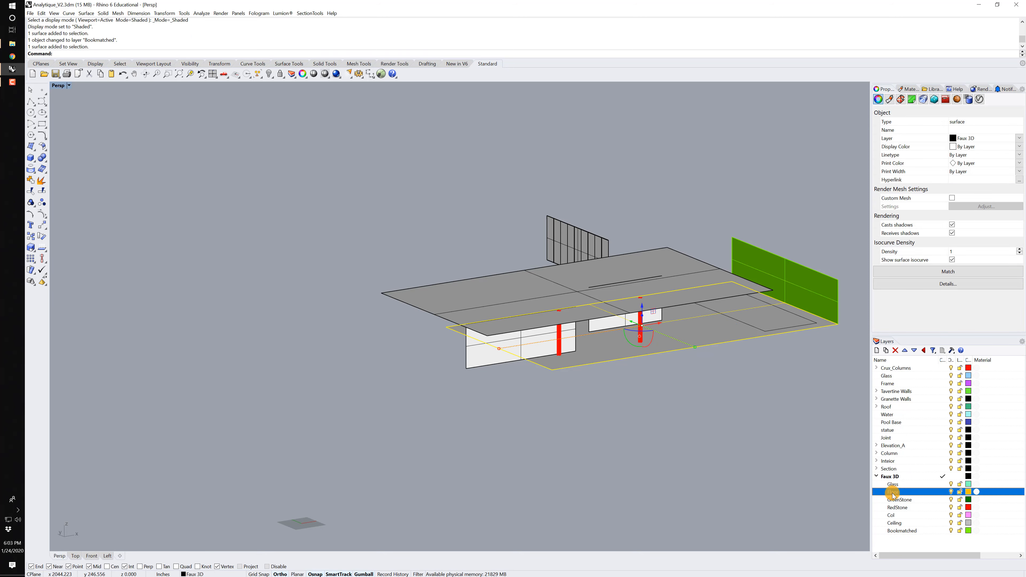
pyautogui.rightClick(893, 493)
pyautogui.click(937, 461)
# Assign the large upper roof surface to the Ceiling sublayer of Faux 3D.
pyautogui.click(675, 270)
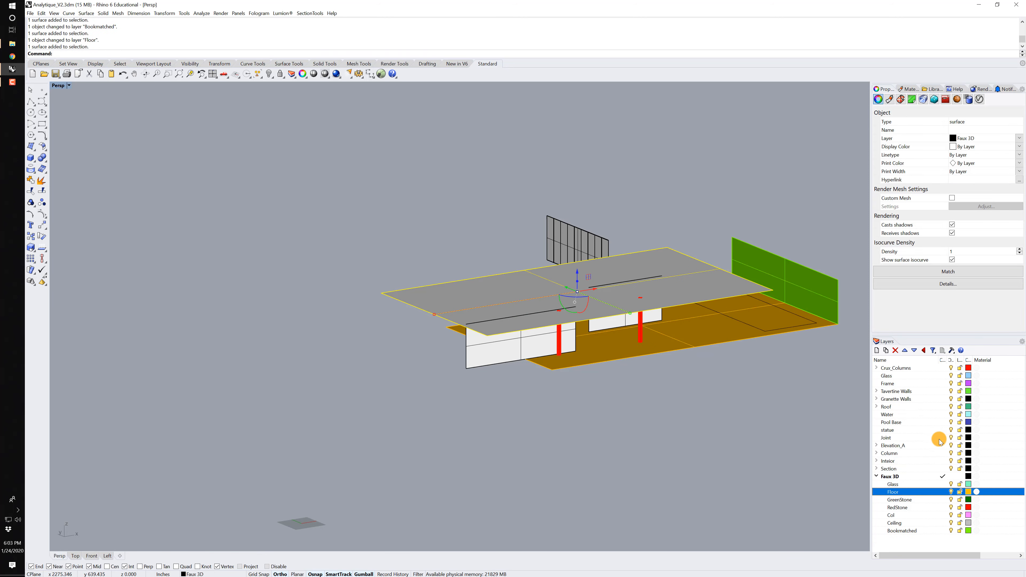
pyautogui.click(893, 522)
pyautogui.rightClick(895, 522)
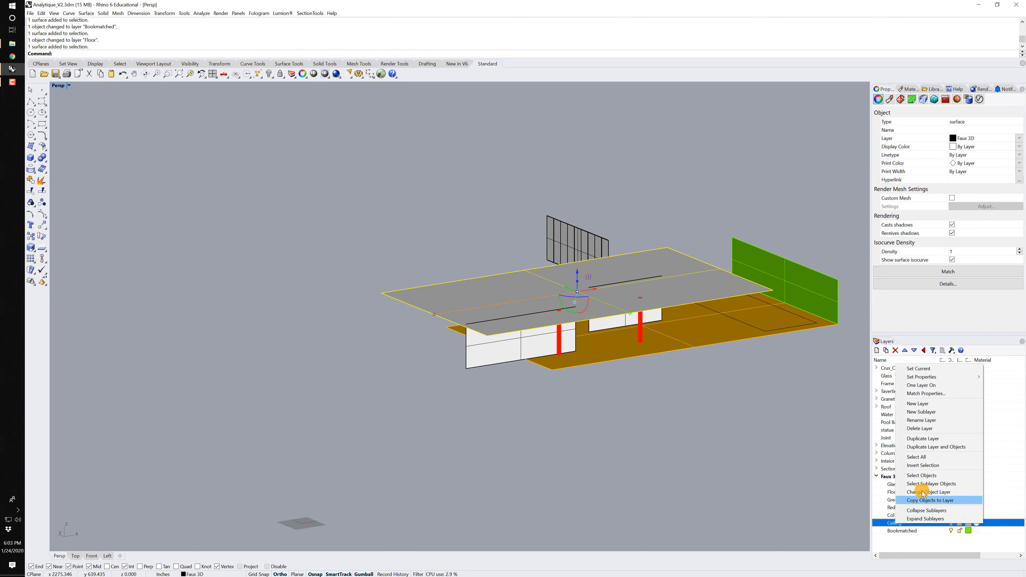
pyautogui.click(925, 492)
# Assign the front white wall to the GreenStone sublayer and the smaller white wall behind it to the RedStone sublayer.
pyautogui.click(497, 348)
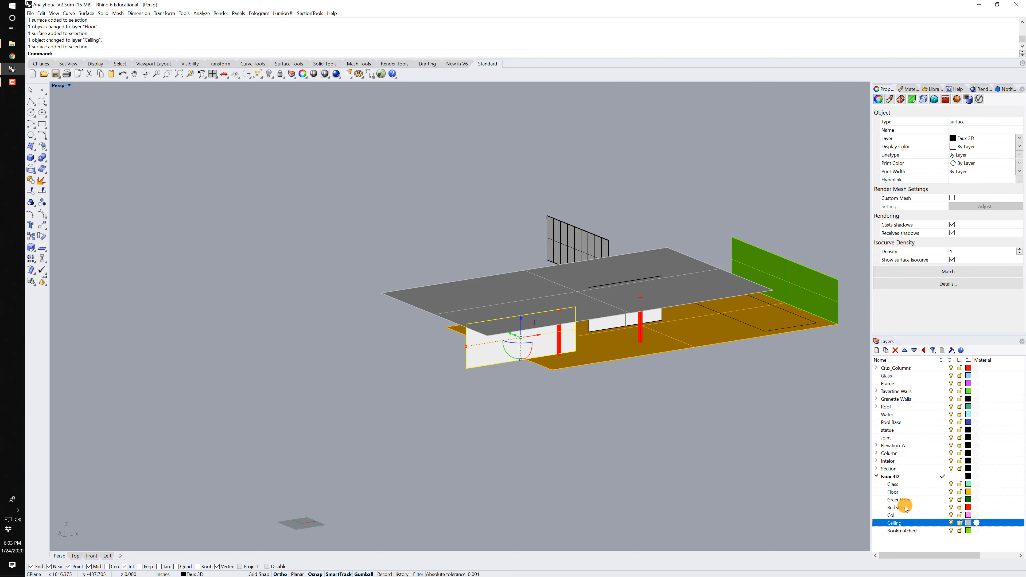
pyautogui.click(899, 500)
pyautogui.rightClick(900, 500)
pyautogui.click(932, 469)
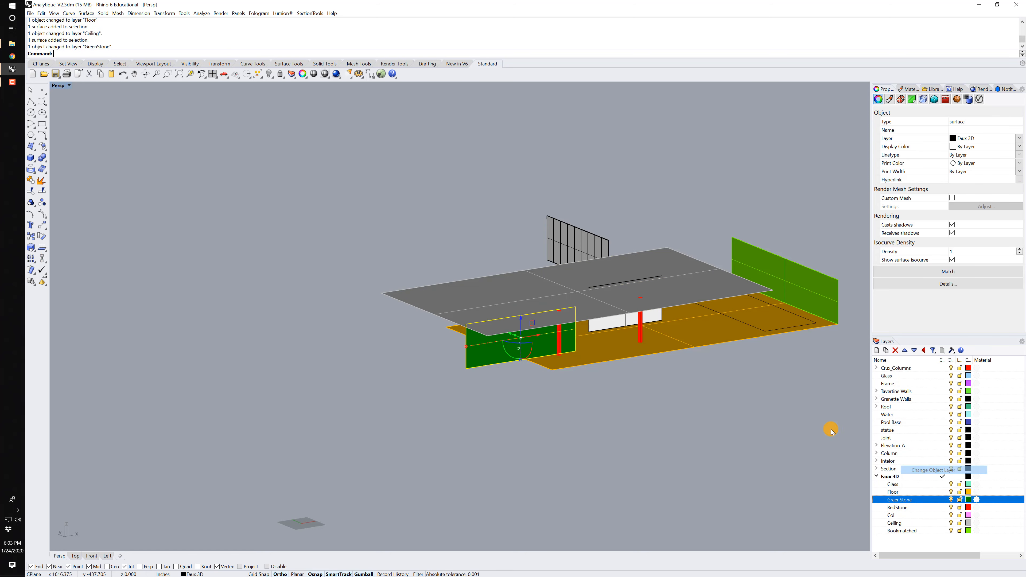
pyautogui.click(620, 327)
pyautogui.click(898, 507)
pyautogui.rightClick(898, 508)
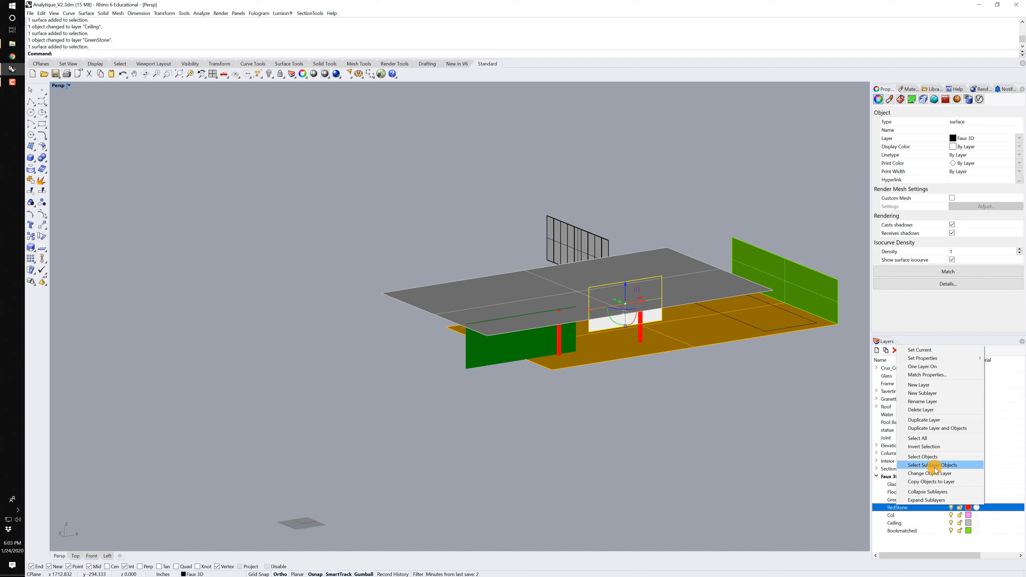
pyautogui.click(933, 473)
# Assign the detached glass plane and its mullion curves to the Glass sublayer of Faux 3D.
pyautogui.click(554, 230)
pyautogui.moveTo(523, 238); pyautogui.dragTo(455, 265, button='right')
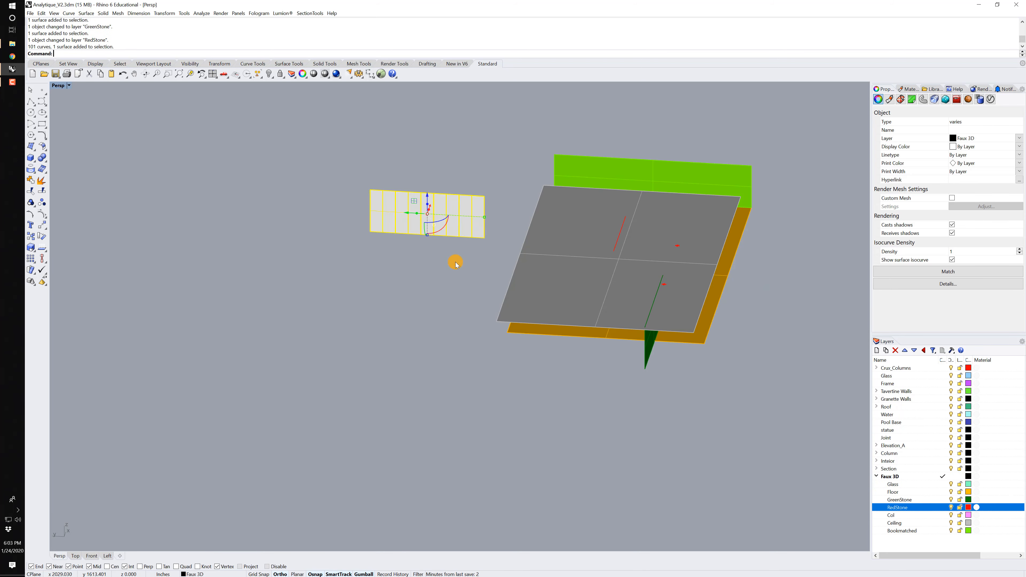
pyautogui.moveTo(493, 236); pyautogui.dragTo(239, 157)
pyautogui.rightClick(893, 485)
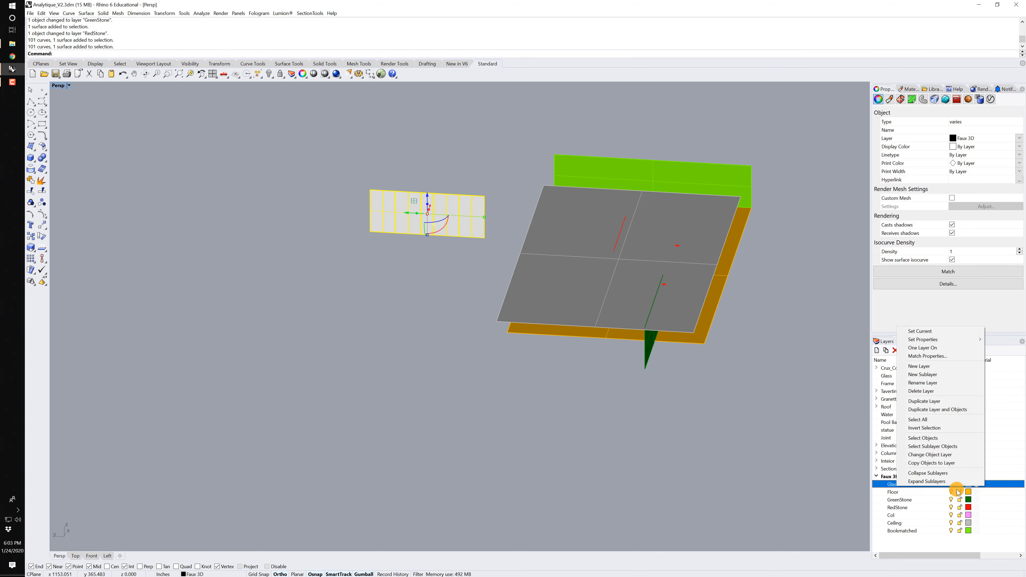
pyautogui.click(930, 455)
# Assign both cruciform column groups to the Col sublayer of Faux 3D.
pyautogui.moveTo(768, 420); pyautogui.dragTo(540, 312, button='right')
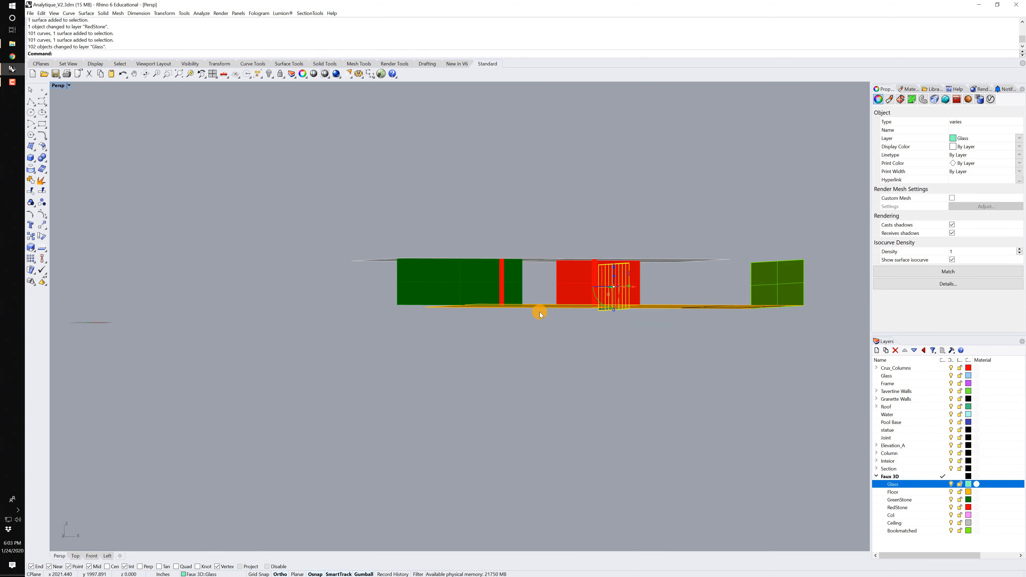
pyautogui.click(500, 277)
pyautogui.moveTo(578, 278); pyautogui.dragTo(619, 277, button='right')
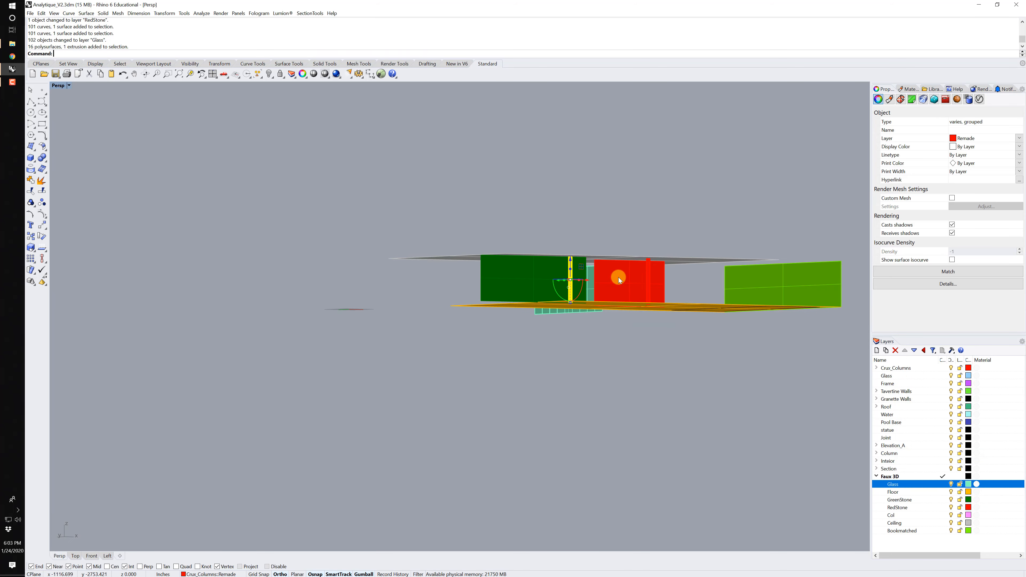
pyautogui.keyDown('shift'); pyautogui.click(651, 275); pyautogui.keyUp('shift')
pyautogui.rightClick(893, 515)
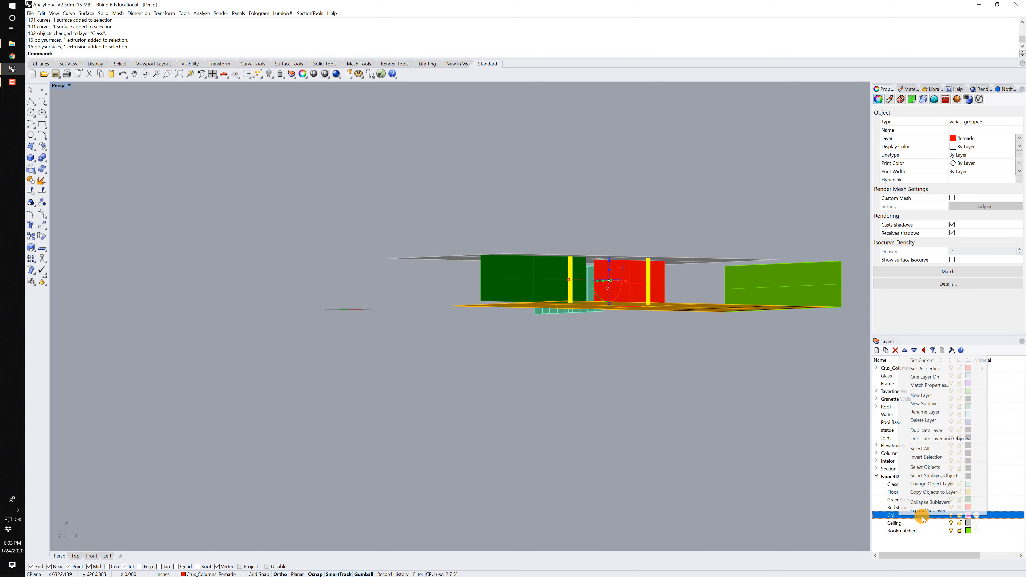
pyautogui.click(937, 484)
# Move the glass plane with its mullion curves horizontally into the pavilion, between the floor and ceiling.
pyautogui.moveTo(639, 366); pyautogui.dragTo(441, 241, button='right')
pyautogui.click(659, 380)
pyautogui.moveTo(437, 256); pyautogui.dragTo(233, 164)
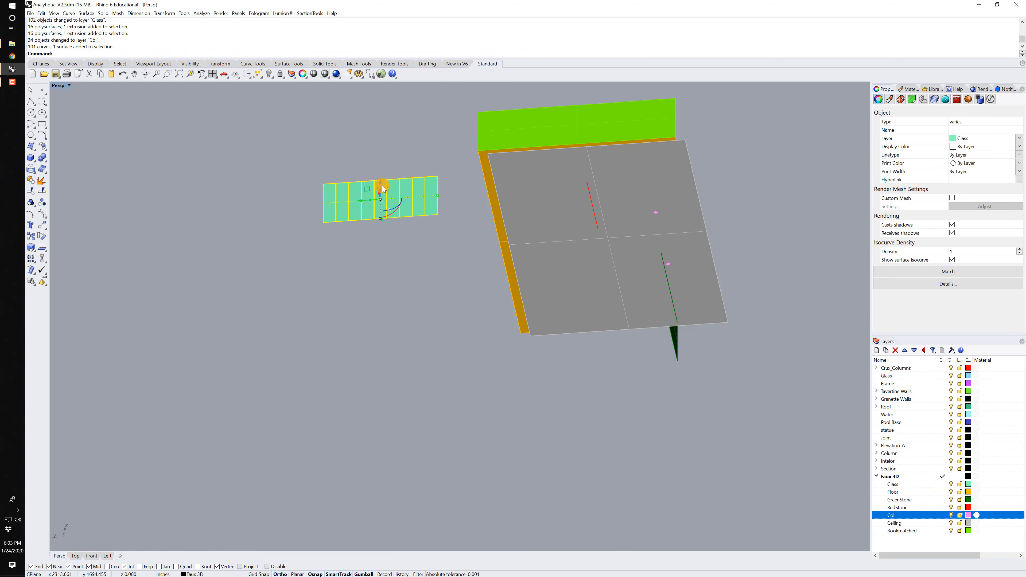
pyautogui.click(359, 198)
pyautogui.write('50')
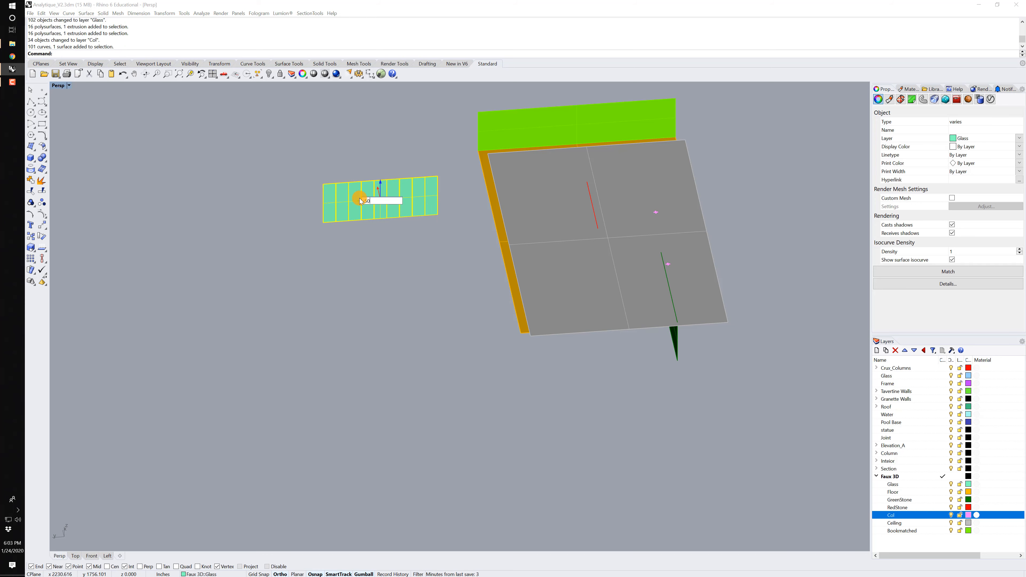
pyautogui.press('Return')
pyautogui.press('Escape')
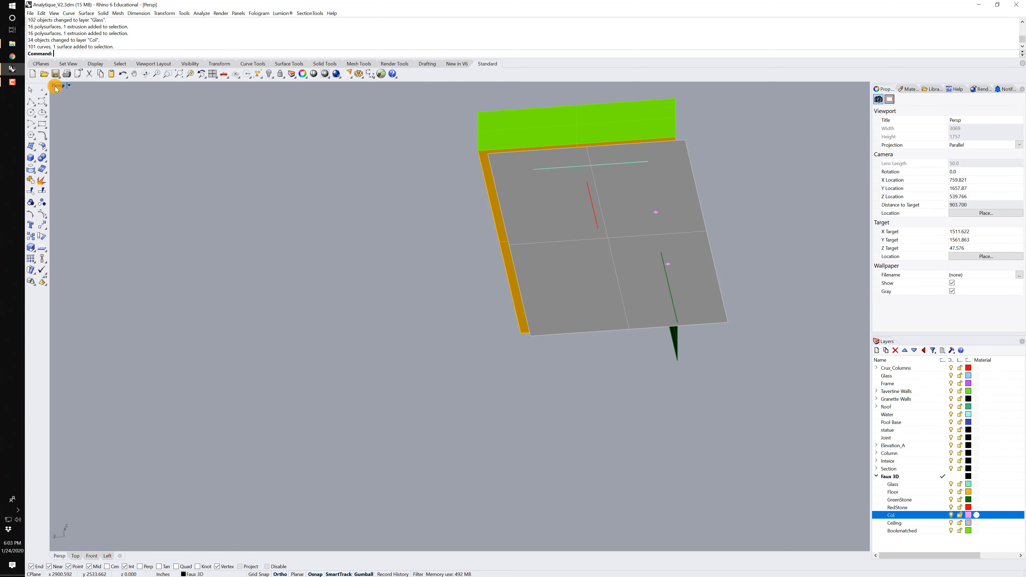
# Restore the Persp named view in the viewport and turn off the safe frame.
pyautogui.click(57, 86)
pyautogui.moveTo(130, 242)
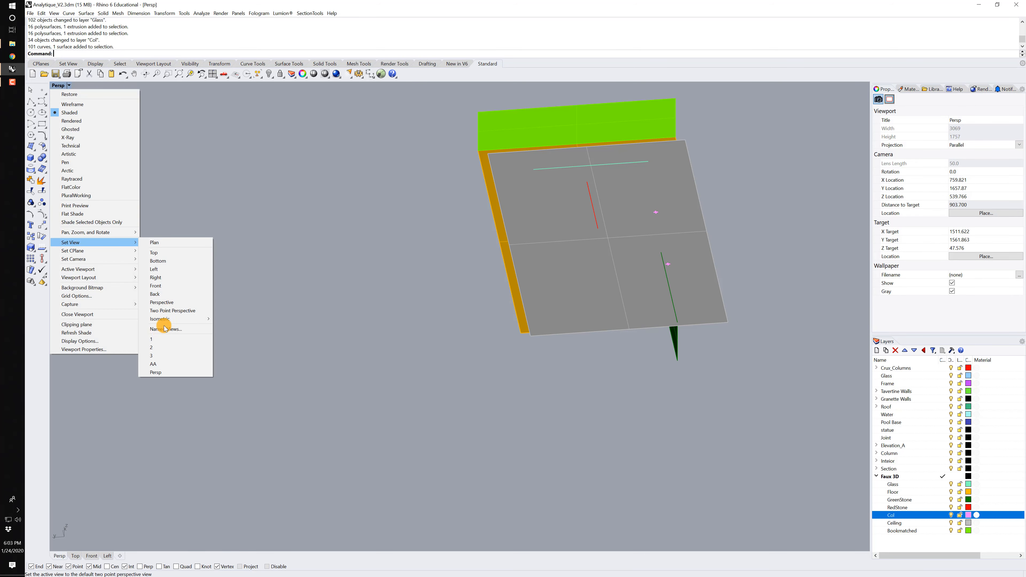
pyautogui.click(156, 371)
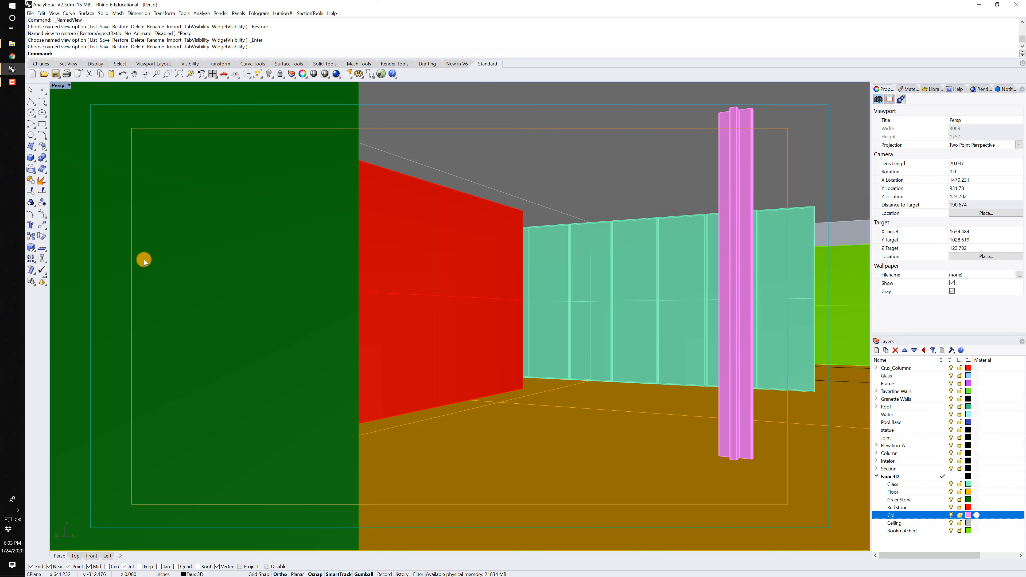
pyautogui.click(221, 13)
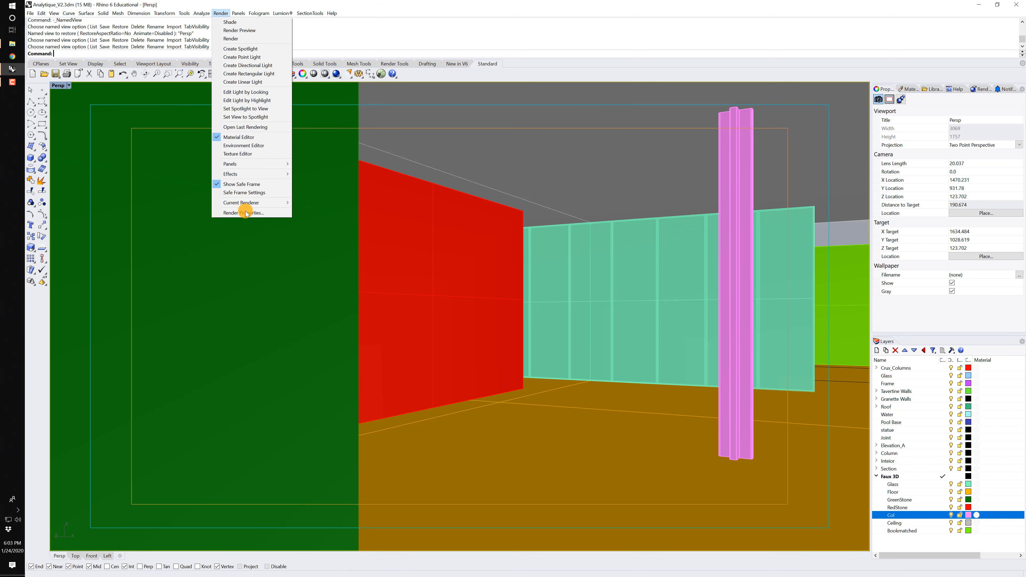
pyautogui.click(224, 186)
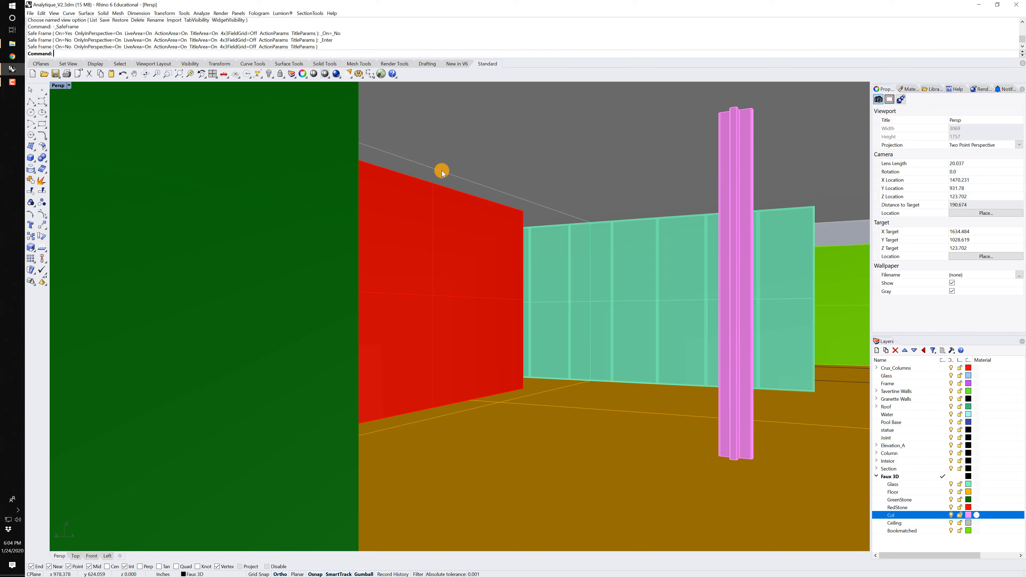
# Run Make2D on the green and red stone walls, ceiling, floor, glass with mullions, bookmatched wall and column.
pyautogui.click(313, 233)
pyautogui.keyDown('shift'); pyautogui.click(400, 208); pyautogui.keyUp('shift')
pyautogui.keyDown('shift'); pyautogui.click(455, 174); pyautogui.keyUp('shift')
pyautogui.keyDown('shift'); pyautogui.click(526, 400); pyautogui.keyUp('shift')
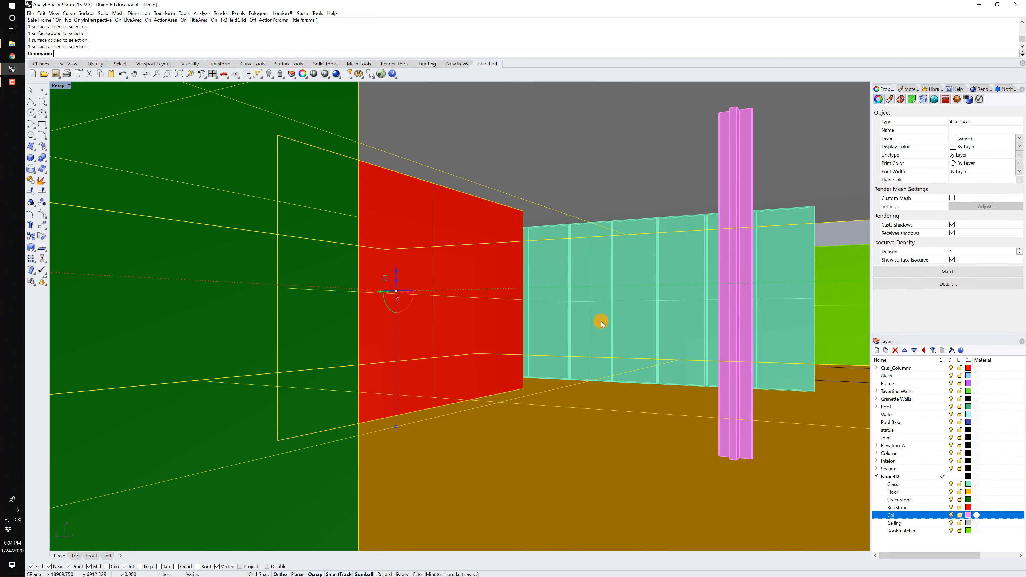
pyautogui.keyDown('shift'); pyautogui.click(585, 318); pyautogui.keyUp('shift')
pyautogui.keyDown('shift'); pyautogui.click(570, 317); pyautogui.keyUp('shift')
pyautogui.keyDown('shift'); pyautogui.click(839, 299); pyautogui.keyUp('shift')
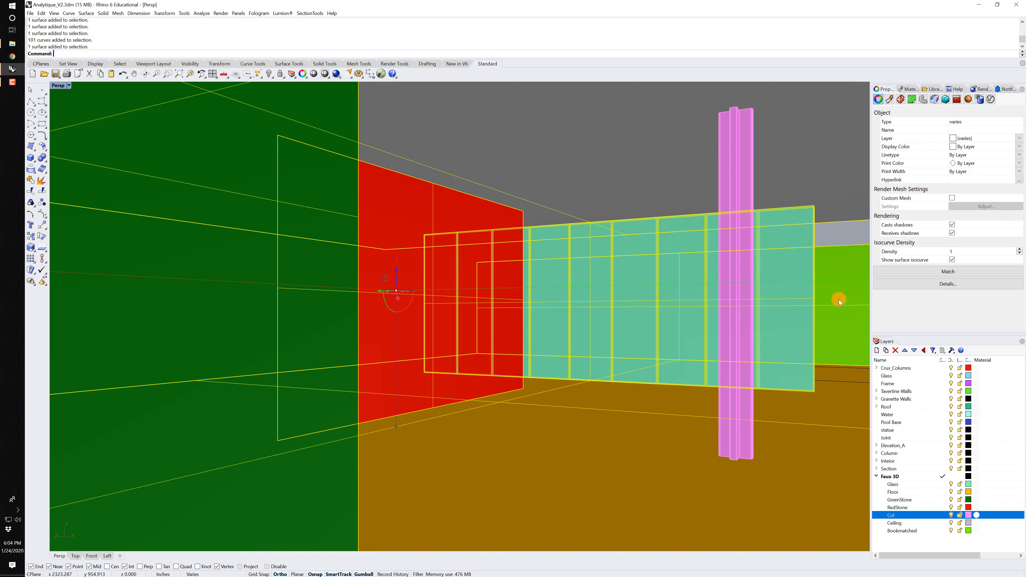
pyautogui.keyDown('shift'); pyautogui.click(721, 422); pyautogui.keyUp('shift')
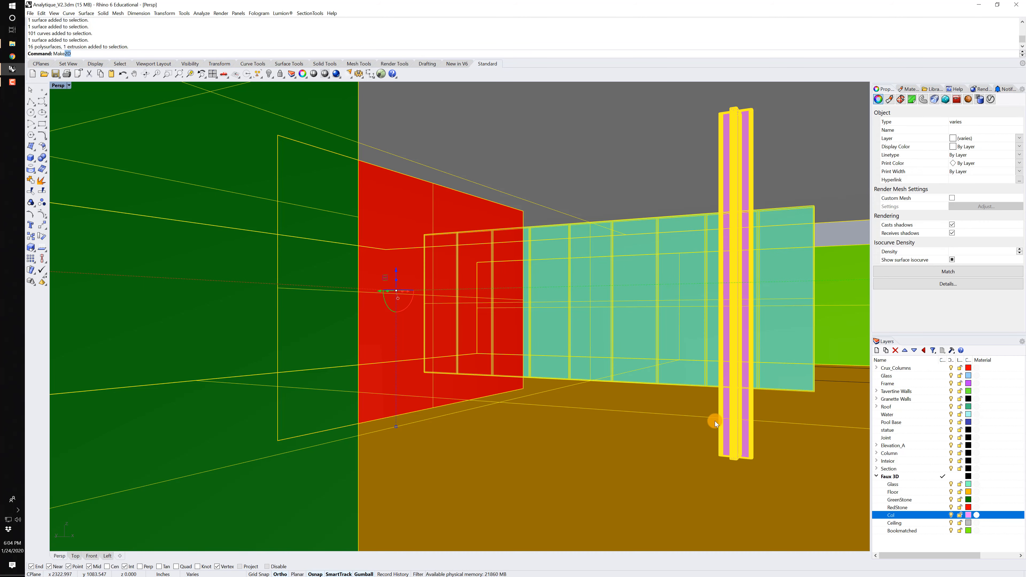
pyautogui.write('Make')
pyautogui.press('Return')
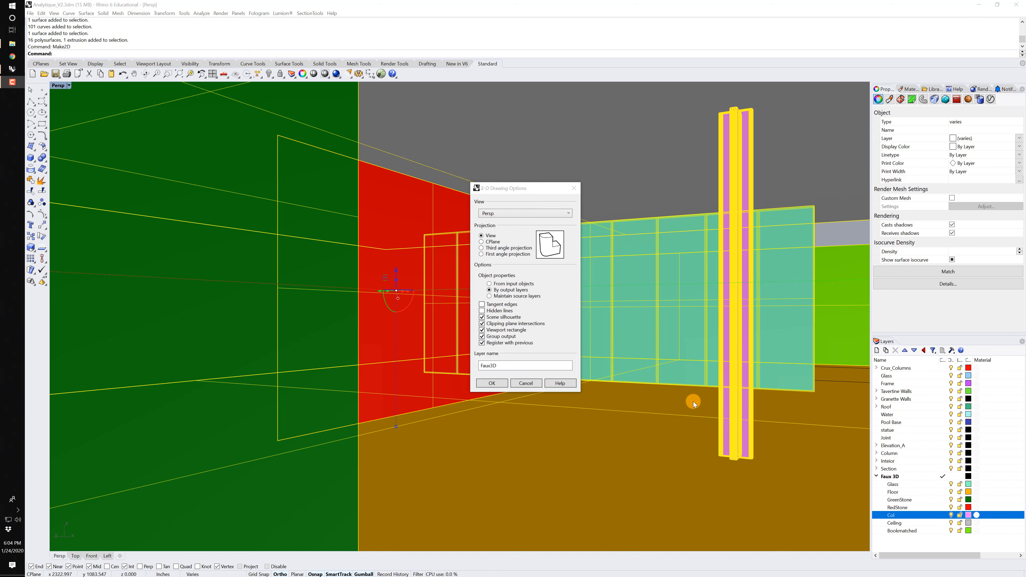
# Generate the 2D drawing on layer Faux3D with Maintain source layers, leaving out scene silhouette and clipping plane intersections.
pyautogui.click(506, 297)
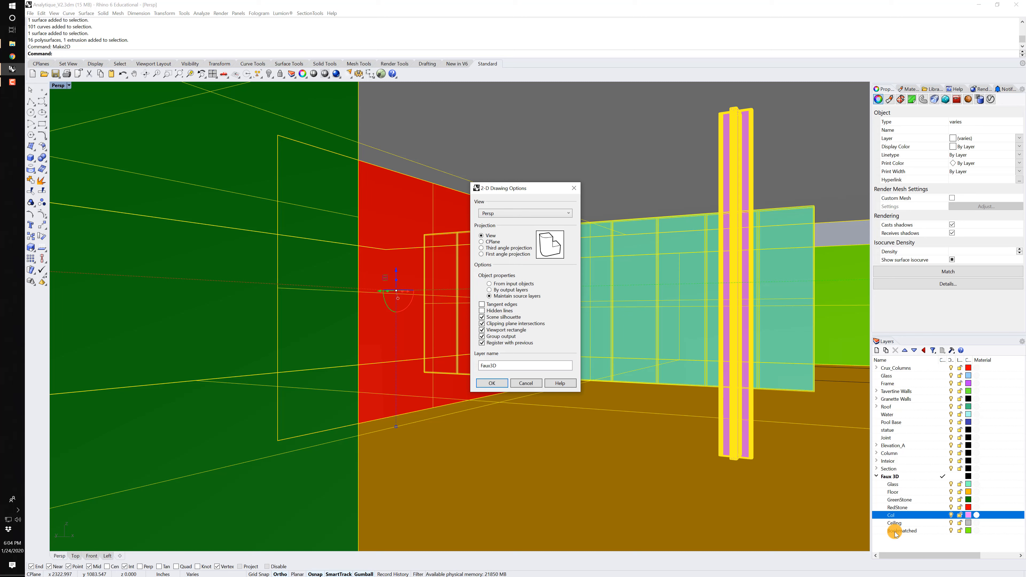
pyautogui.click(492, 320)
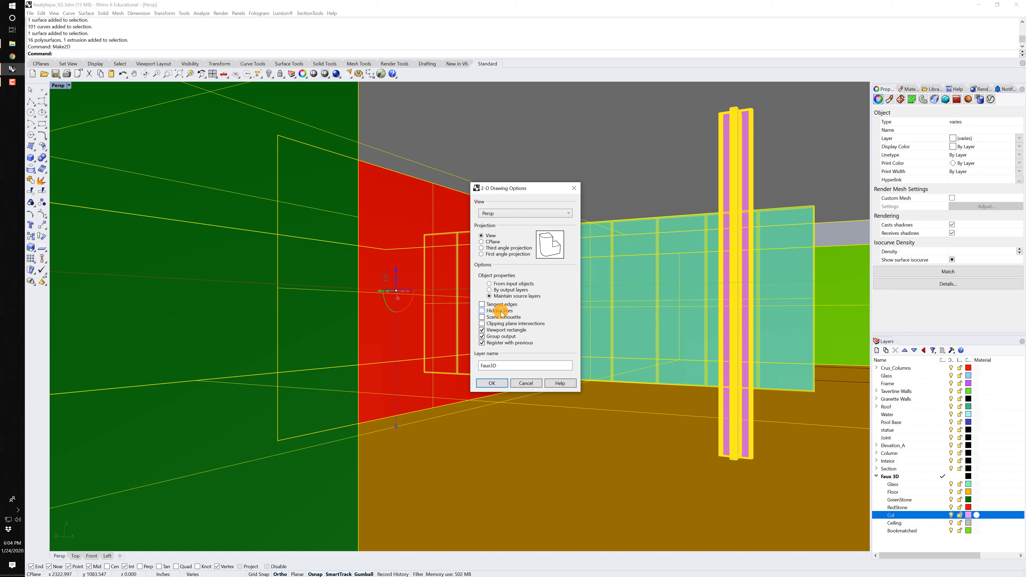
pyautogui.click(493, 383)
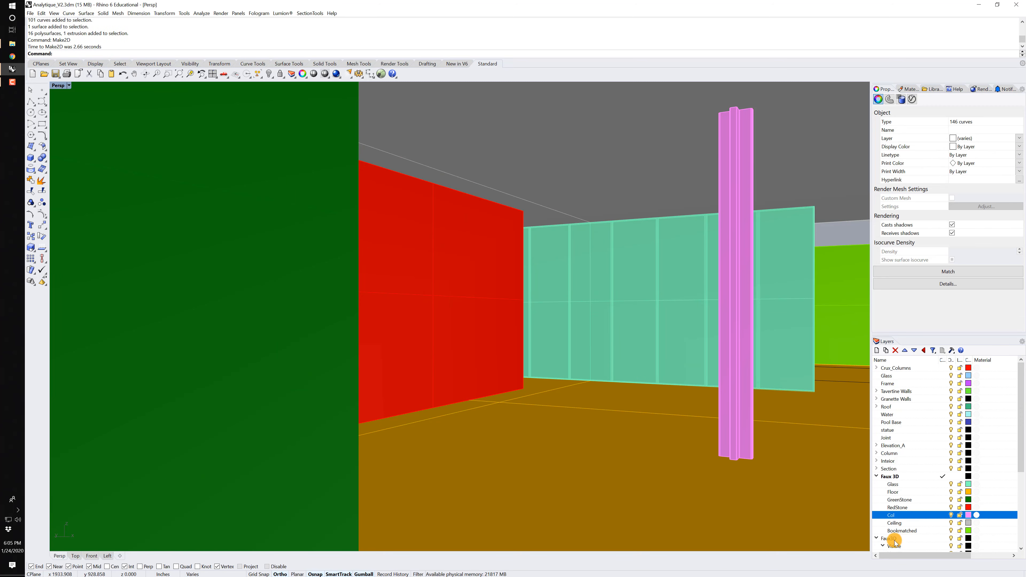
# Examine the generated 2D linework in the Top view and its colored sublayers under Faux3D.
pyautogui.scroll(-5, 909, 525)
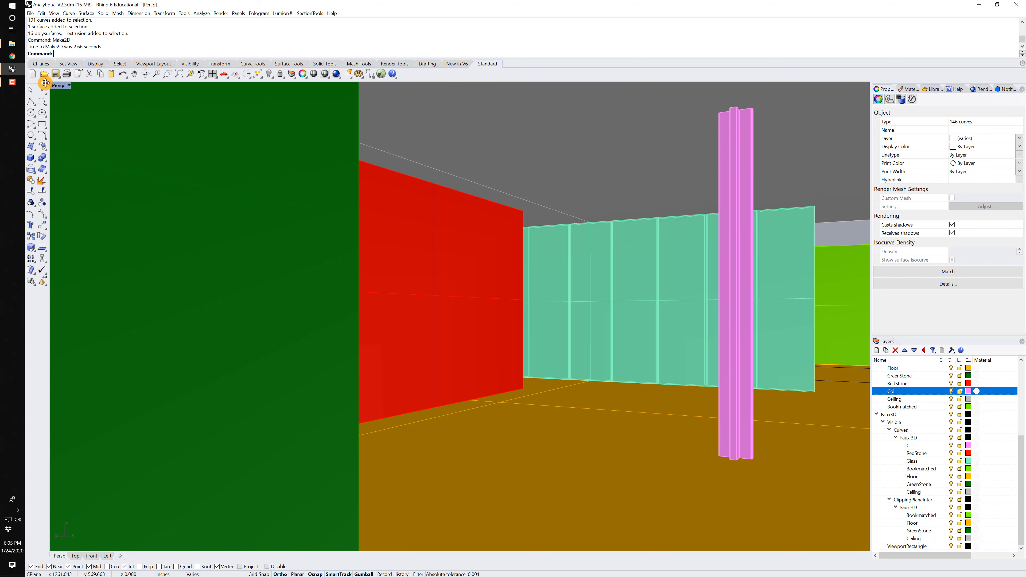
pyautogui.doubleClick(56, 86)
pyautogui.doubleClick(55, 86)
pyautogui.scroll(-10, 300, 213)
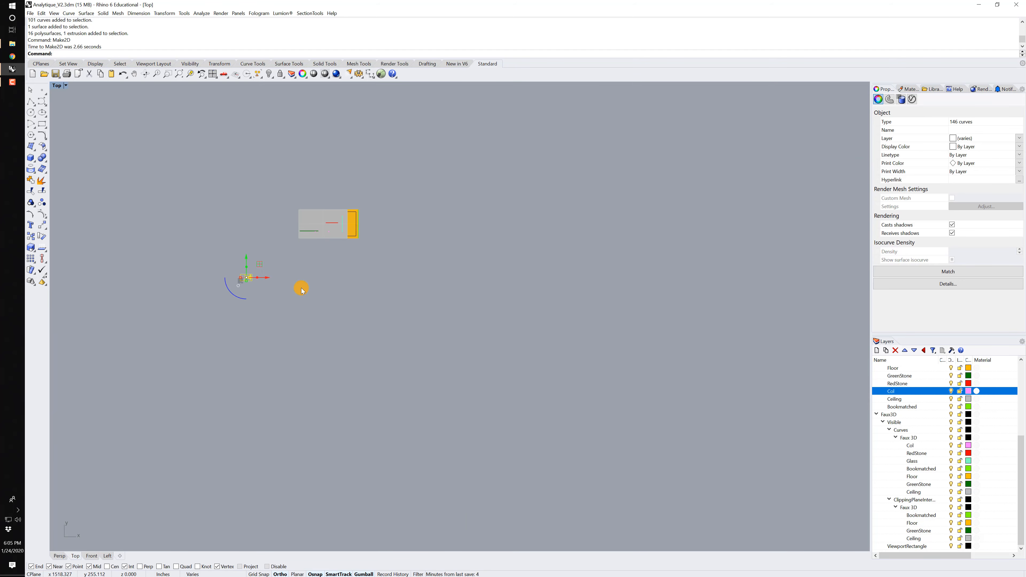
pyautogui.scroll(4, 236, 283)
pyautogui.scroll(12, 236, 283)
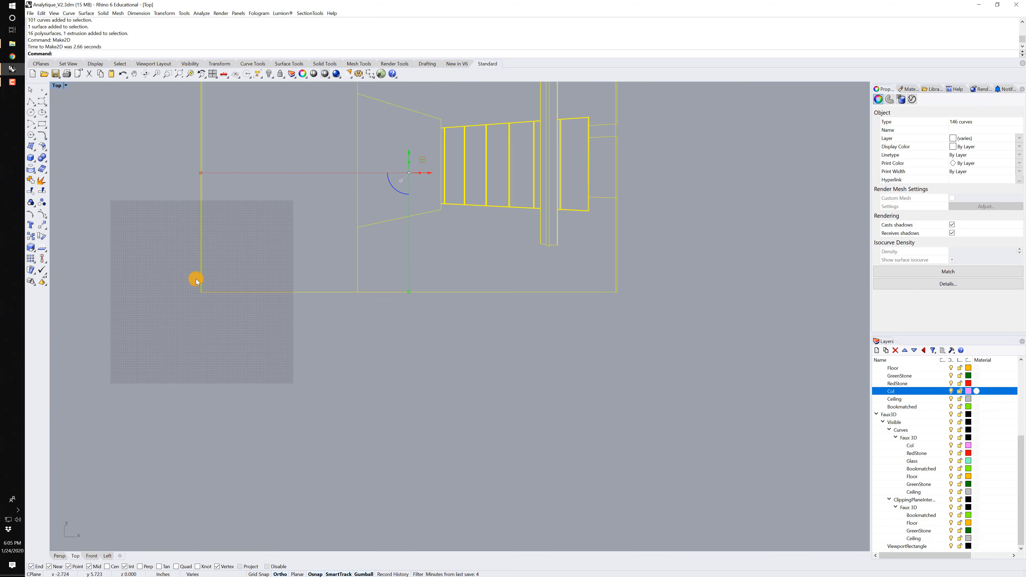
pyautogui.moveTo(264, 240); pyautogui.dragTo(234, 353, button='right')
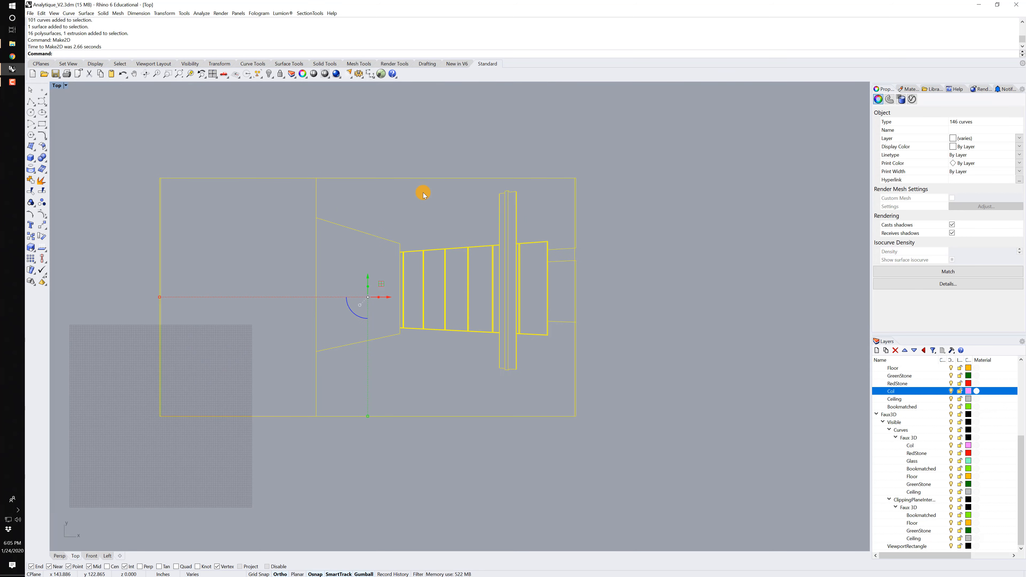
pyautogui.click(423, 206)
pyautogui.scroll(1, 516, 235)
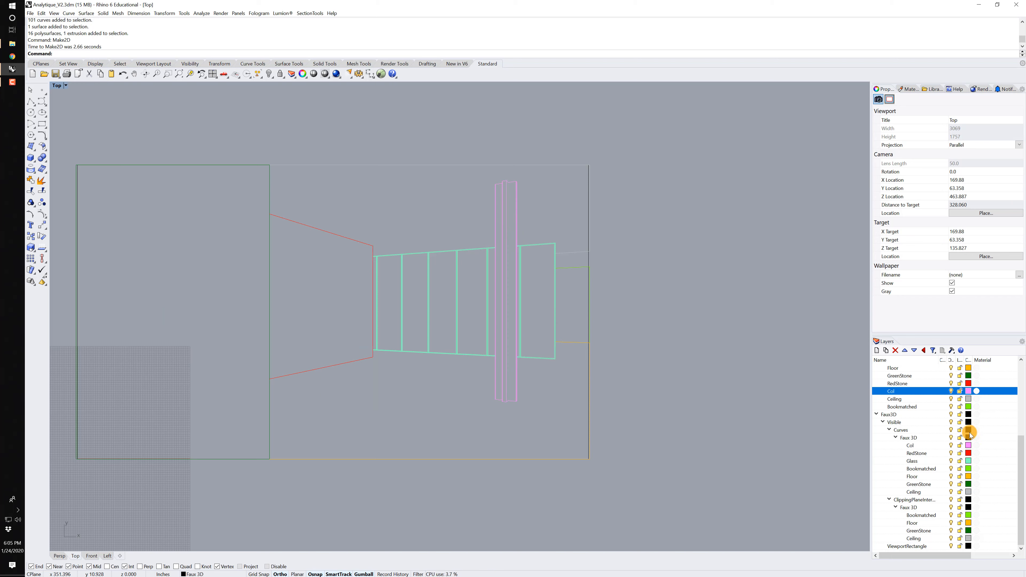
pyautogui.scroll(2, 954, 408)
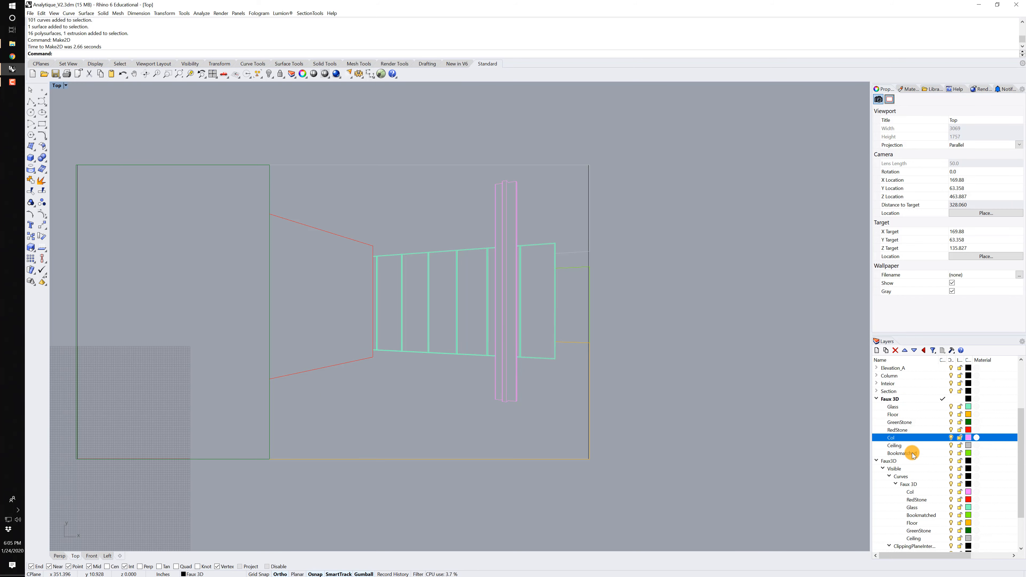
pyautogui.scroll(-1, 444, 347)
# Export all the Make2D curves, fitted to the Top view, as the Illustrator file Interior, using a snapshot of the current view and RGB color.
pyautogui.moveTo(422, 346); pyautogui.dragTo(486, 348, button='right')
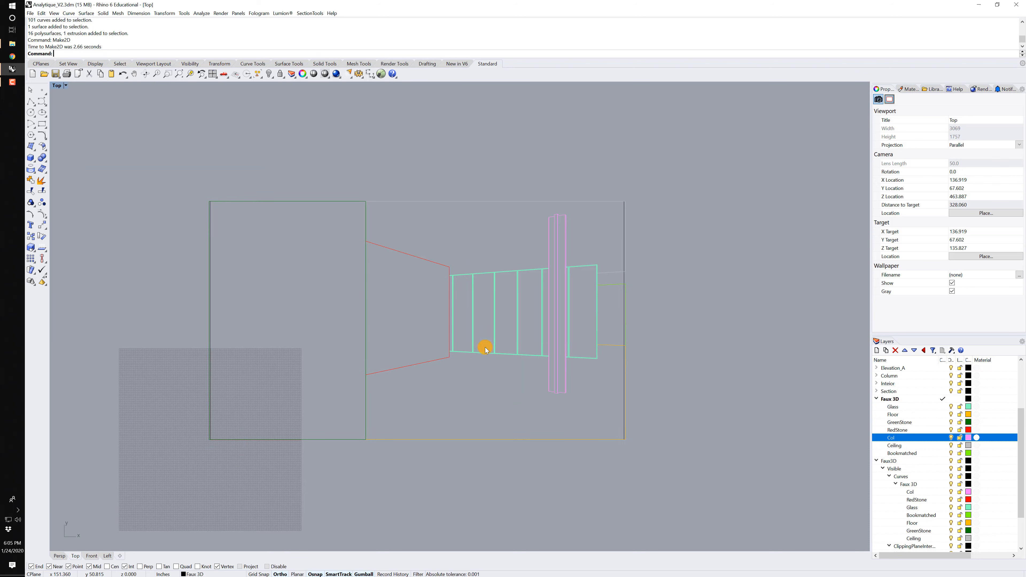
pyautogui.moveTo(188, 176); pyautogui.dragTo(728, 480)
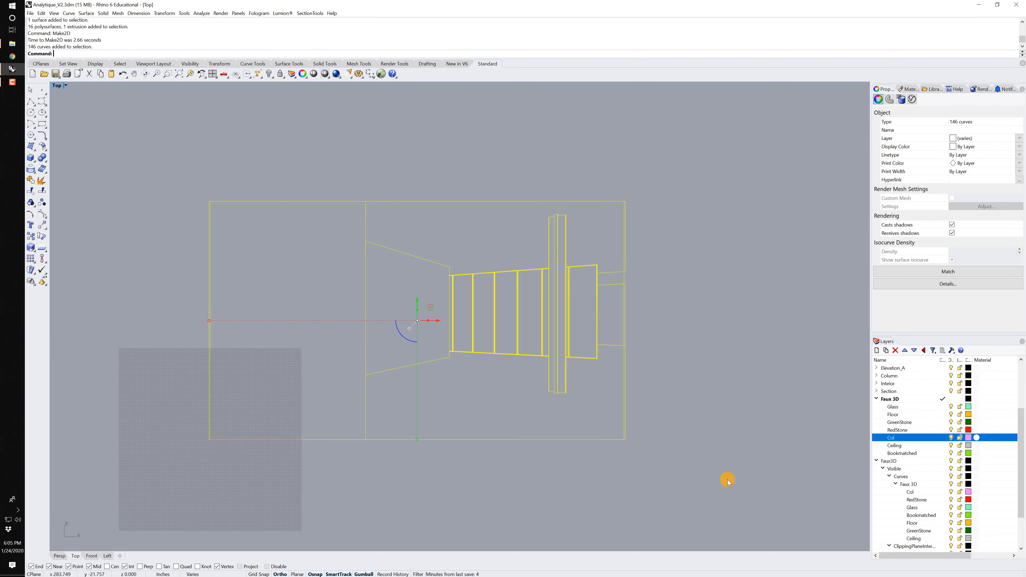
pyautogui.write('z')
pyautogui.press('Return')
pyautogui.write('s')
pyautogui.press('Return')
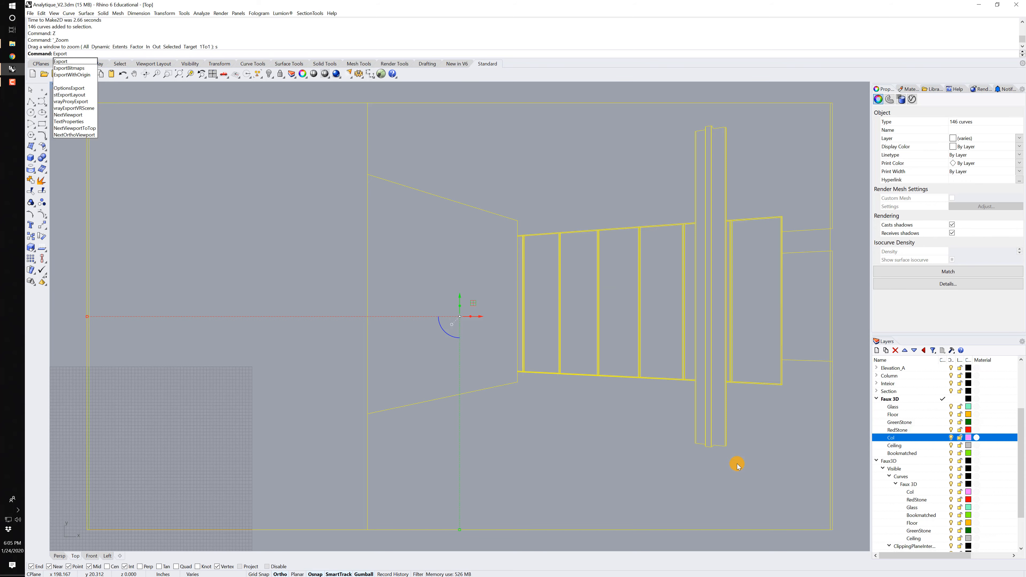
pyautogui.press('Return')
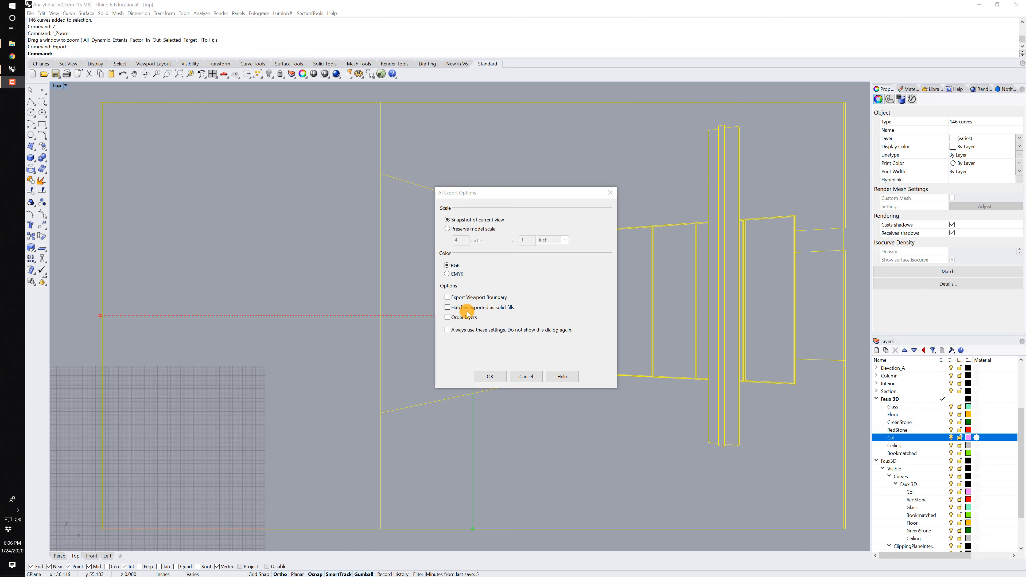
pyautogui.click(490, 376)
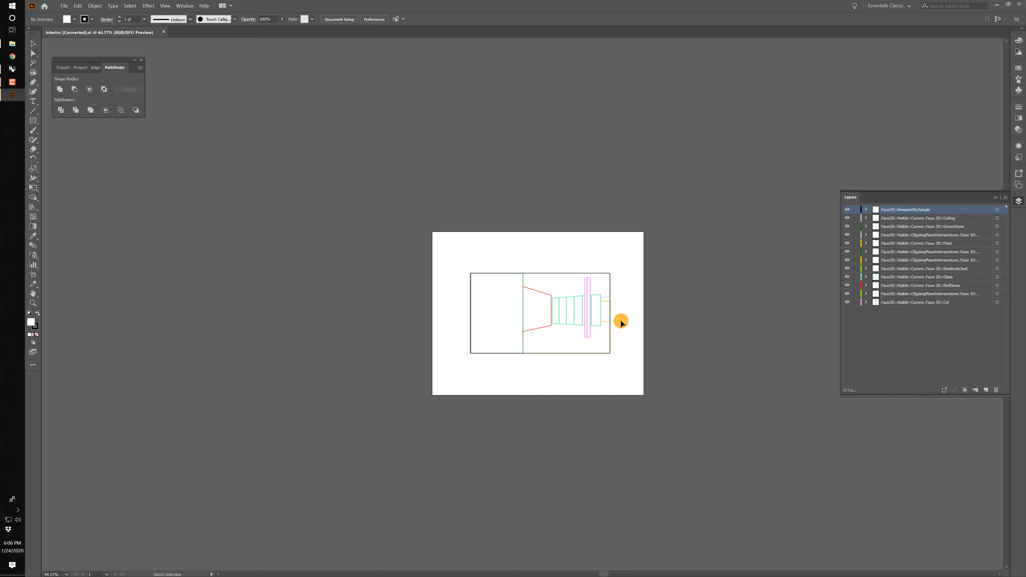
# In Illustrator, select all the linework of the exported Interior drawing and set its stroke color to black.
pyautogui.hotkey('ctrl', '=')
pyautogui.hotkey('ctrl', '=')
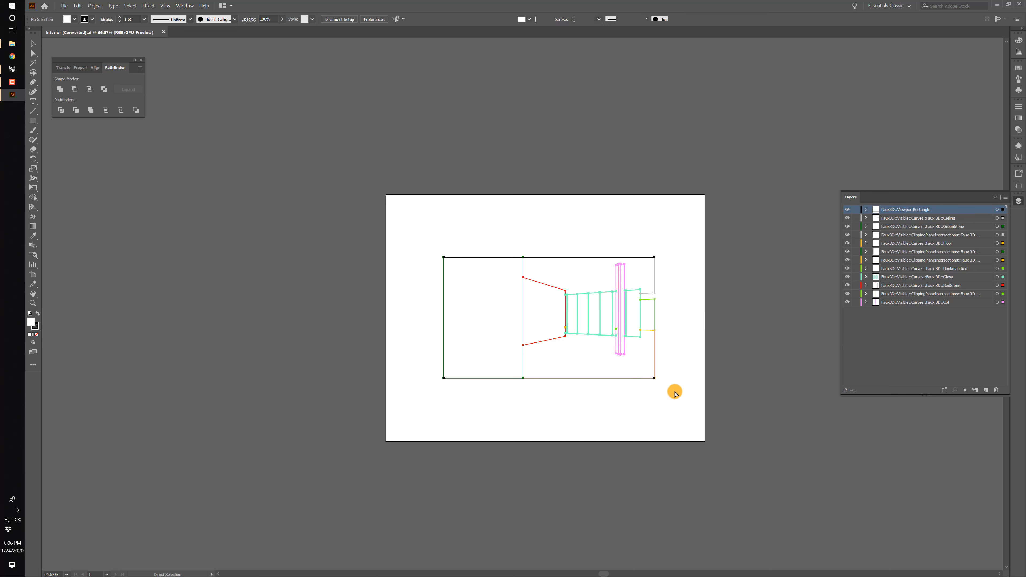
pyautogui.hotkey('ctrl', 'a')
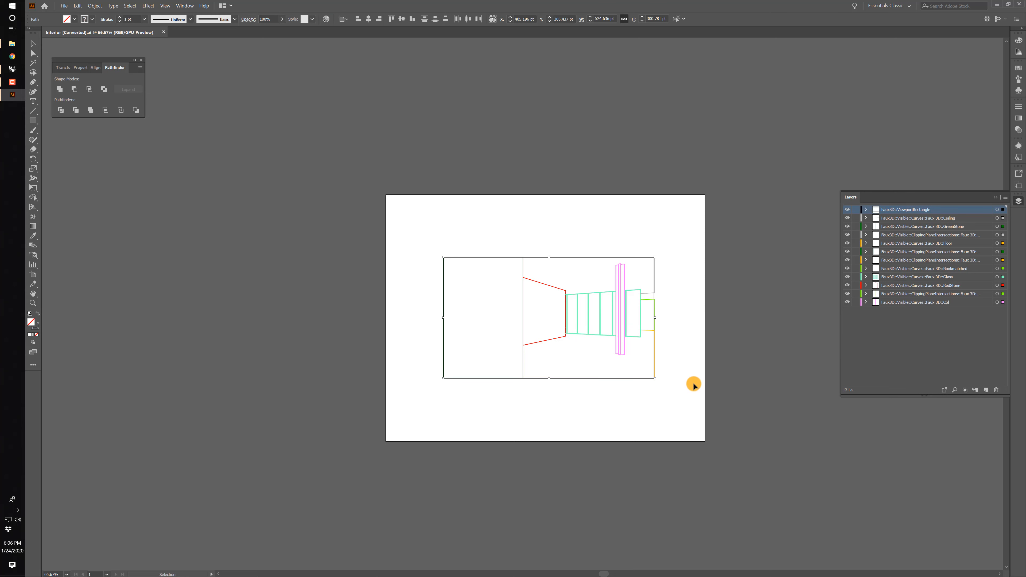
pyautogui.click(39, 329)
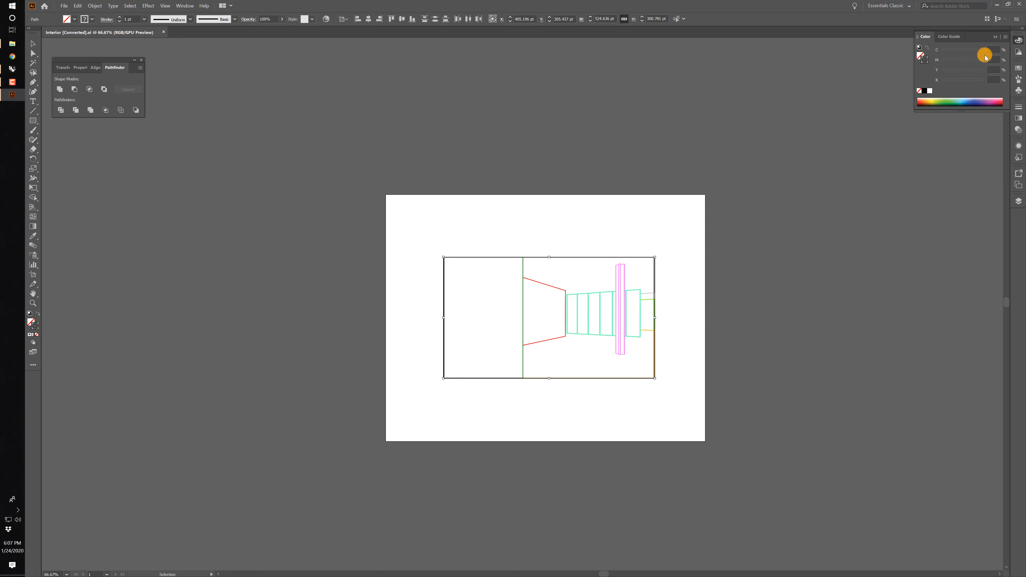
pyautogui.click(925, 90)
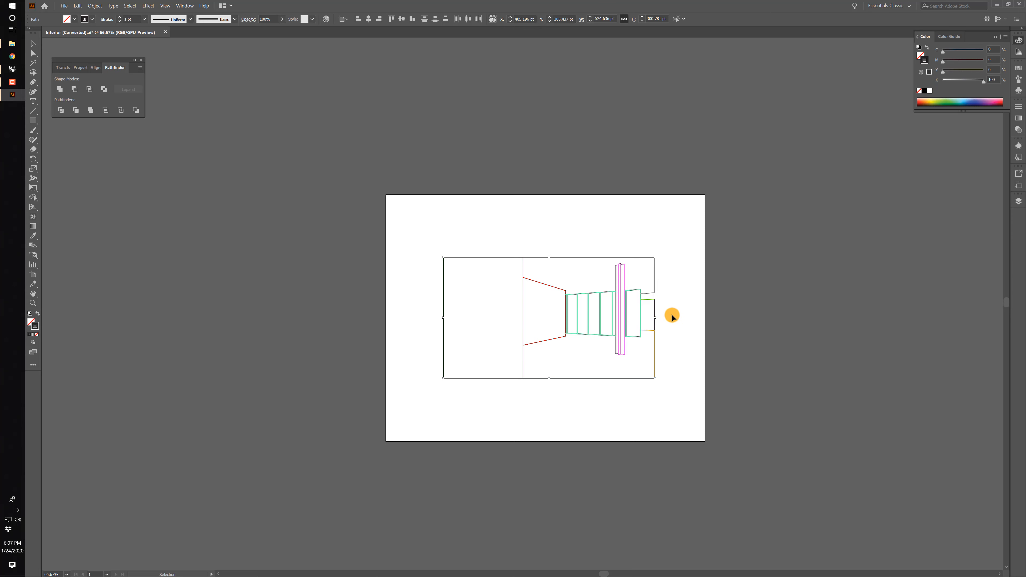
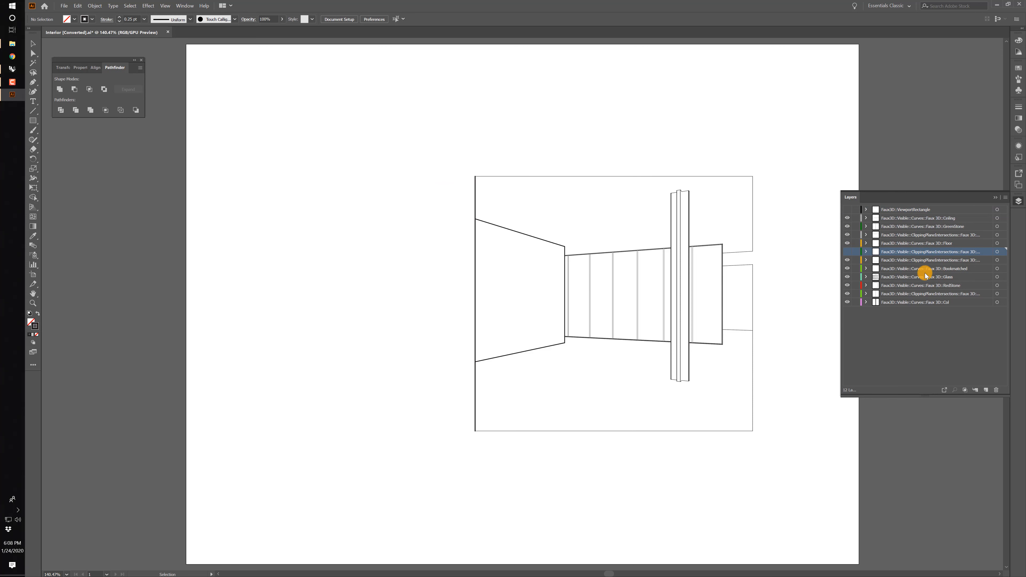
# Hide the remaining ClippingPlaneIntersections layers and lock every layer, keeping the ViewportRectangle layer shown.
pyautogui.click(848, 260)
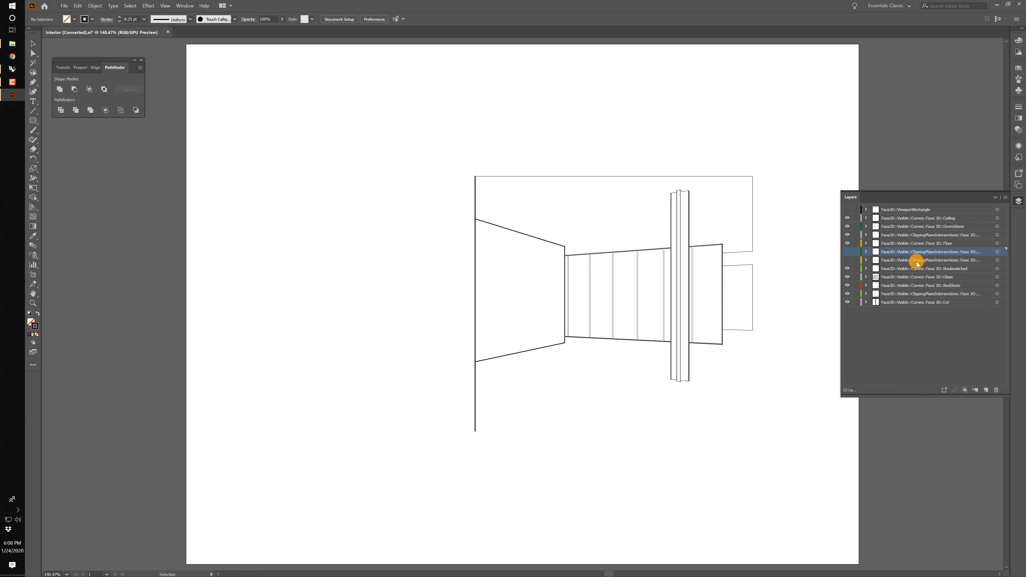
pyautogui.click(848, 294)
pyautogui.moveTo(847, 213); pyautogui.dragTo(858, 339)
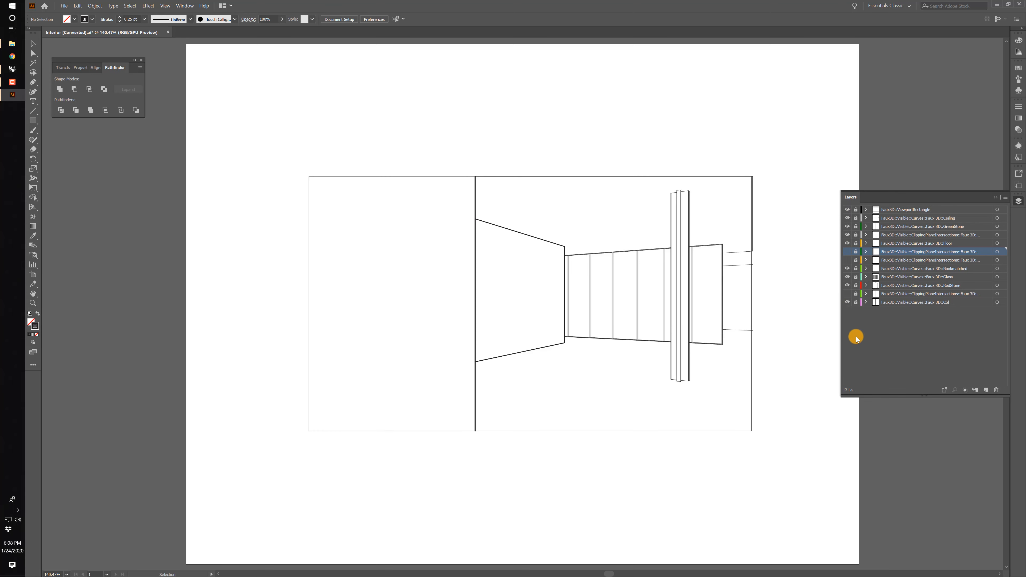
pyautogui.click(848, 235)
# Delete the four hidden ClippingPlaneIntersections layers together with their artwork.
pyautogui.click(925, 235)
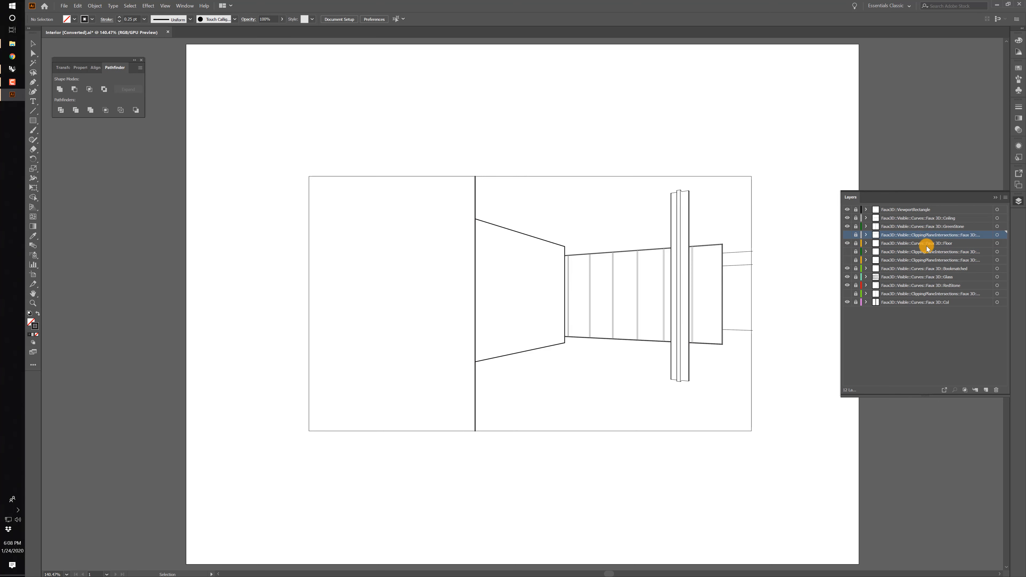
pyautogui.keyDown('ctrl'); pyautogui.click(923, 252); pyautogui.keyUp('ctrl')
pyautogui.keyDown('ctrl'); pyautogui.click(922, 260); pyautogui.keyUp('ctrl')
pyautogui.keyDown('ctrl'); pyautogui.click(919, 293); pyautogui.keyUp('ctrl')
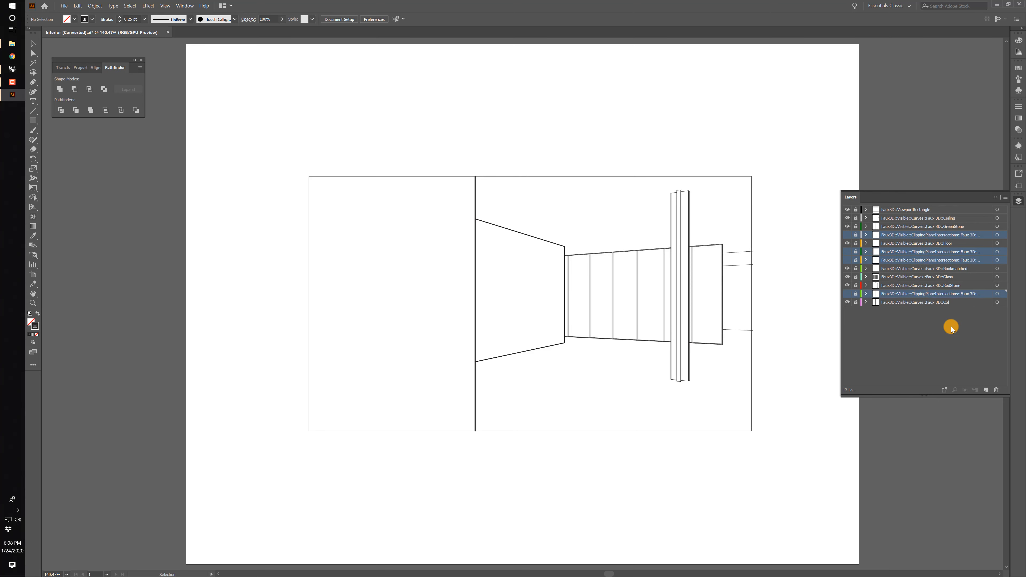
pyautogui.click(996, 389)
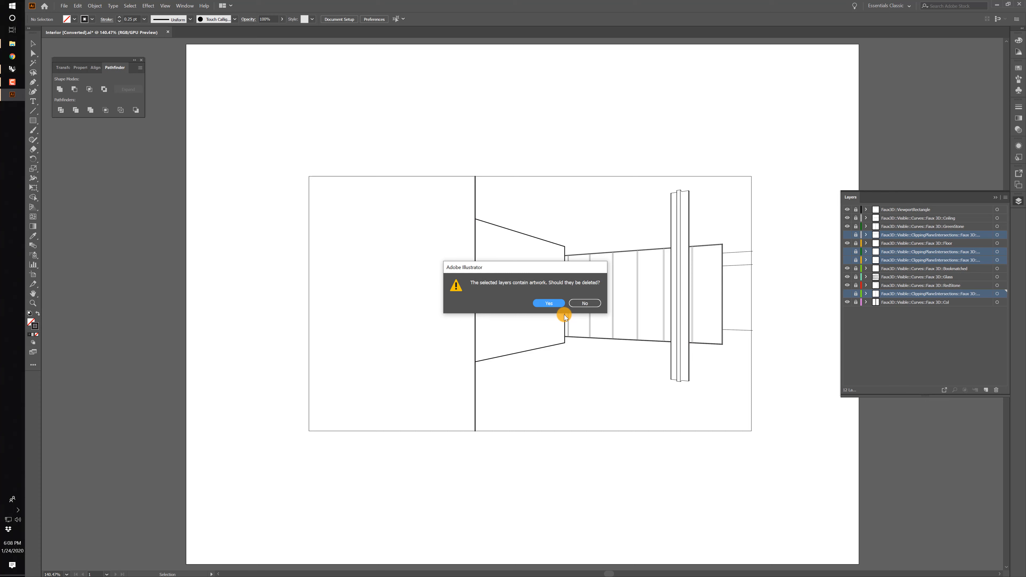
pyautogui.click(554, 305)
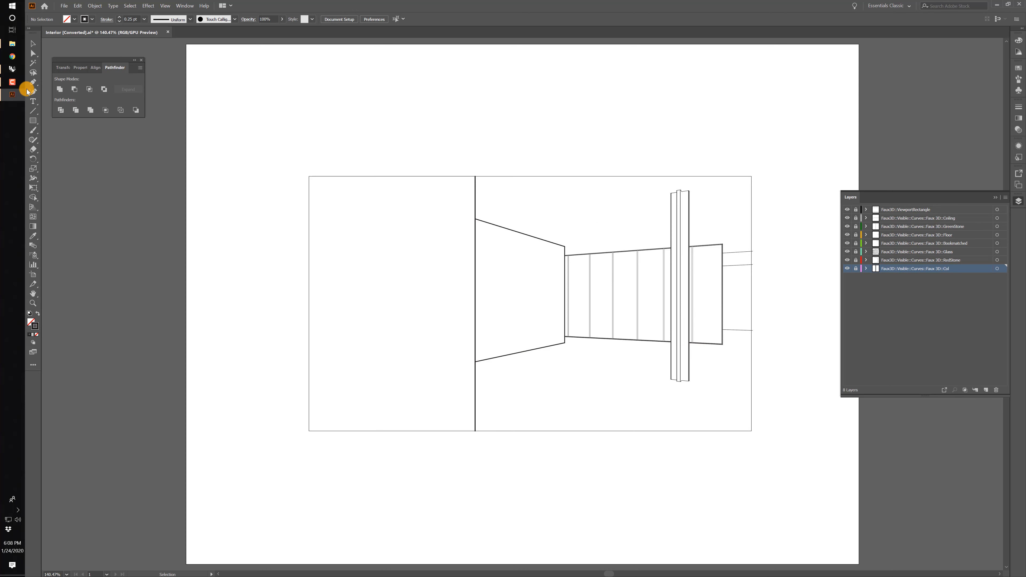
# Switch to Rhino, maximize the Persp view and set its display mode to FlatColor.
pyautogui.click(12, 68)
pyautogui.click(617, 189)
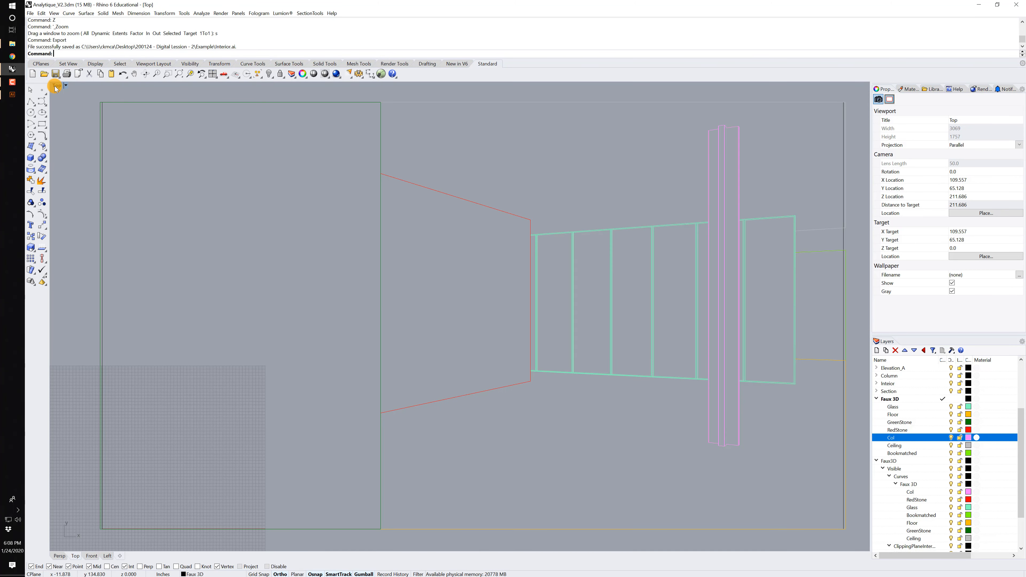
pyautogui.doubleClick(56, 86)
pyautogui.doubleClick(468, 85)
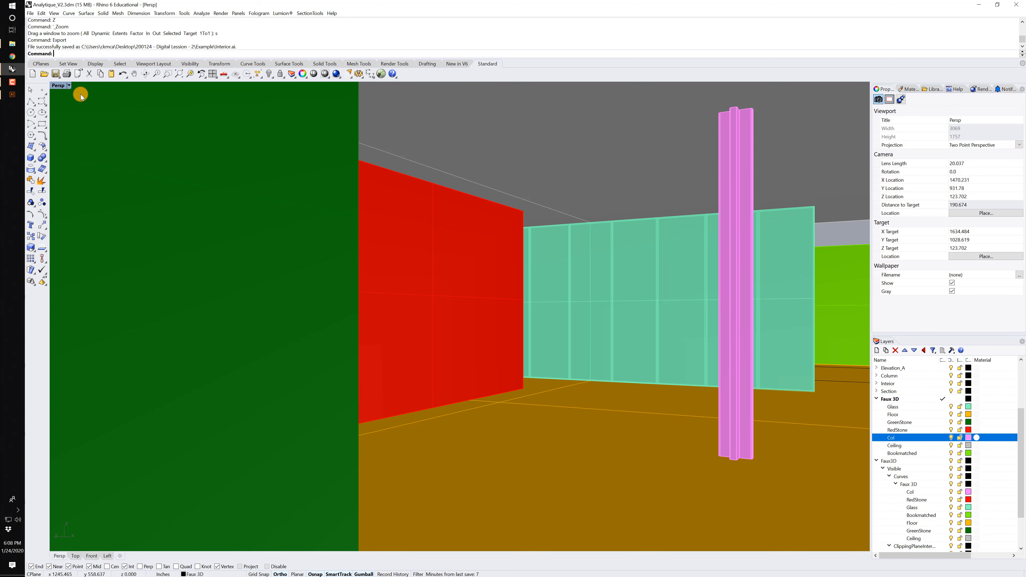
pyautogui.click(65, 89)
pyautogui.click(84, 187)
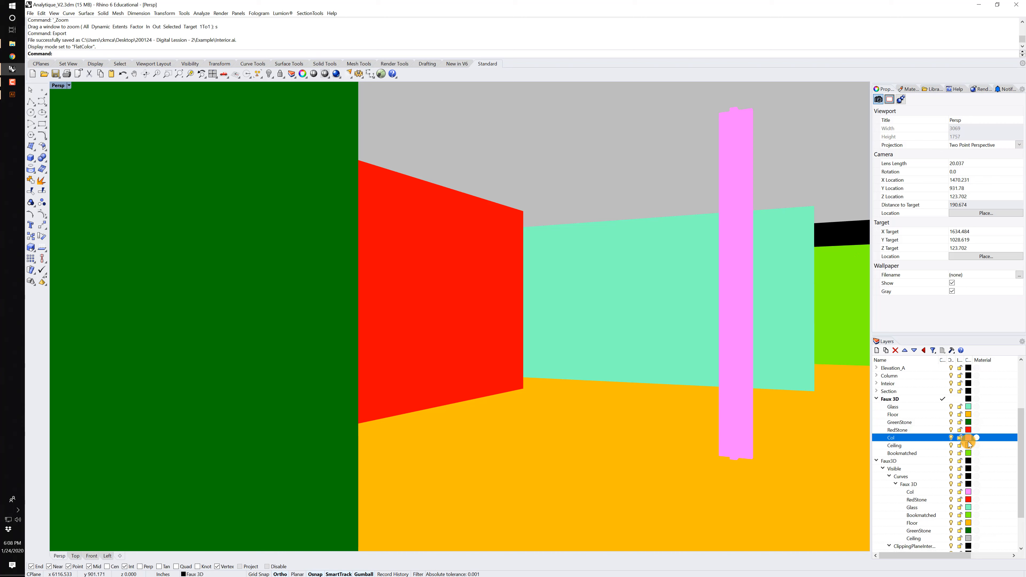
# Examine the FlatColor display mode's viewport, shading, visibility and lighting settings in the Rhino options.
pyautogui.click(58, 85)
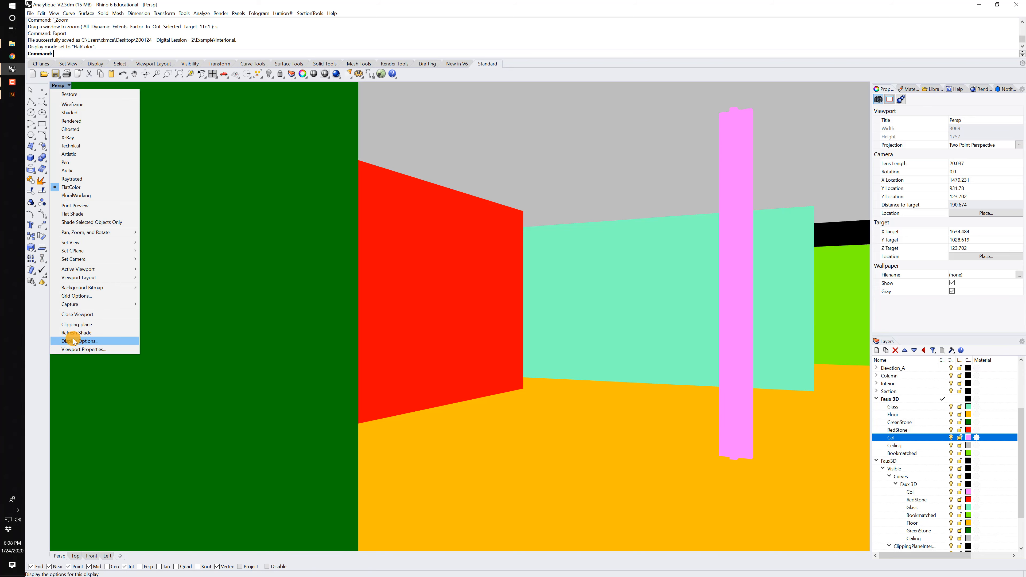
pyautogui.click(83, 340)
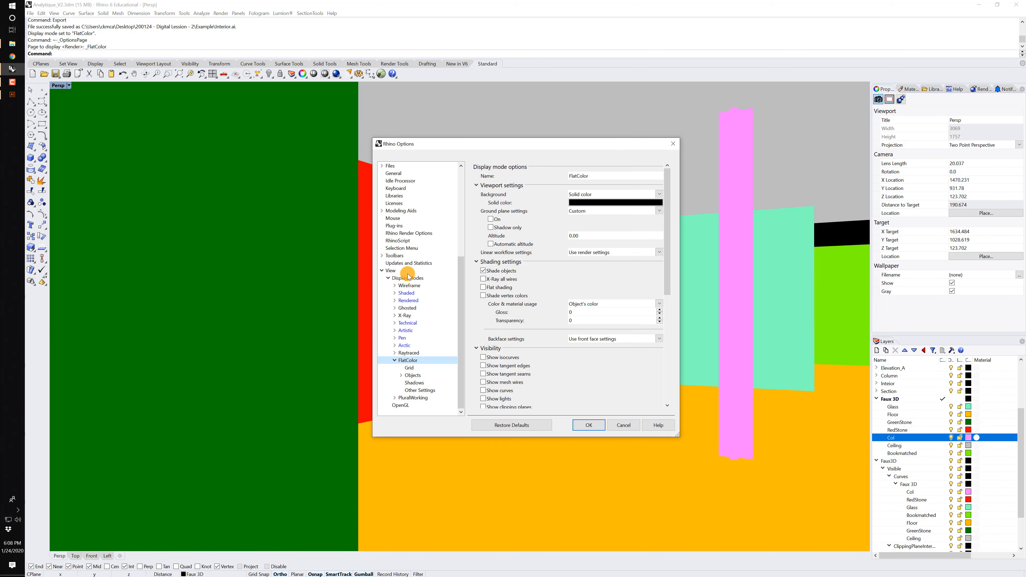
pyautogui.click(406, 279)
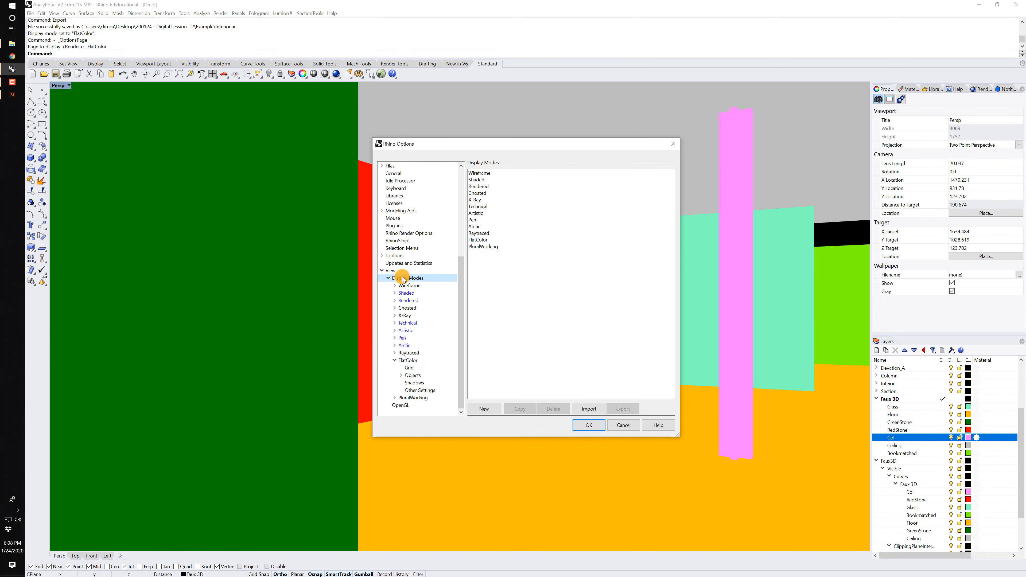
pyautogui.click(488, 240)
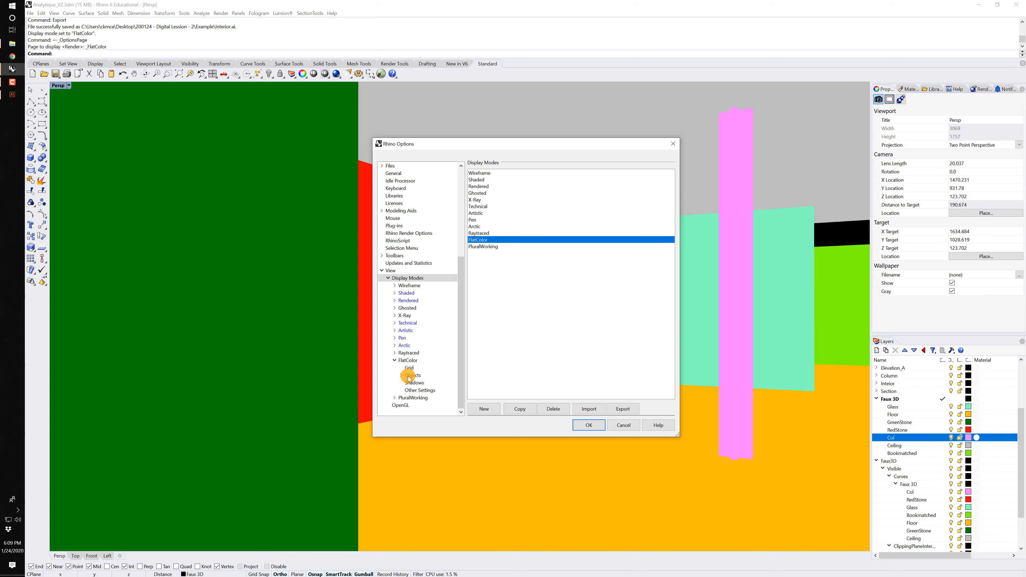
pyautogui.click(408, 361)
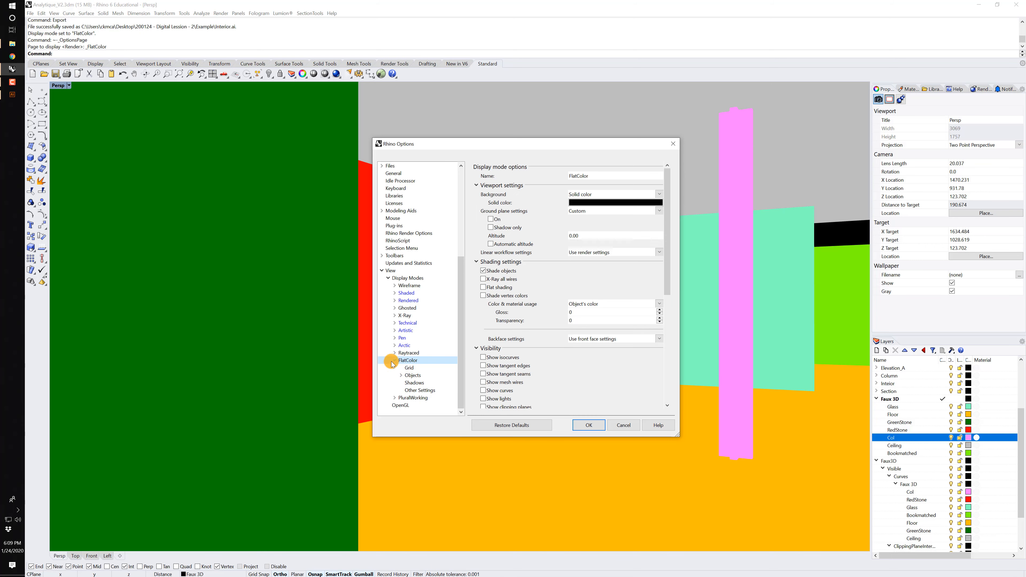
pyautogui.scroll(-5, 534, 316)
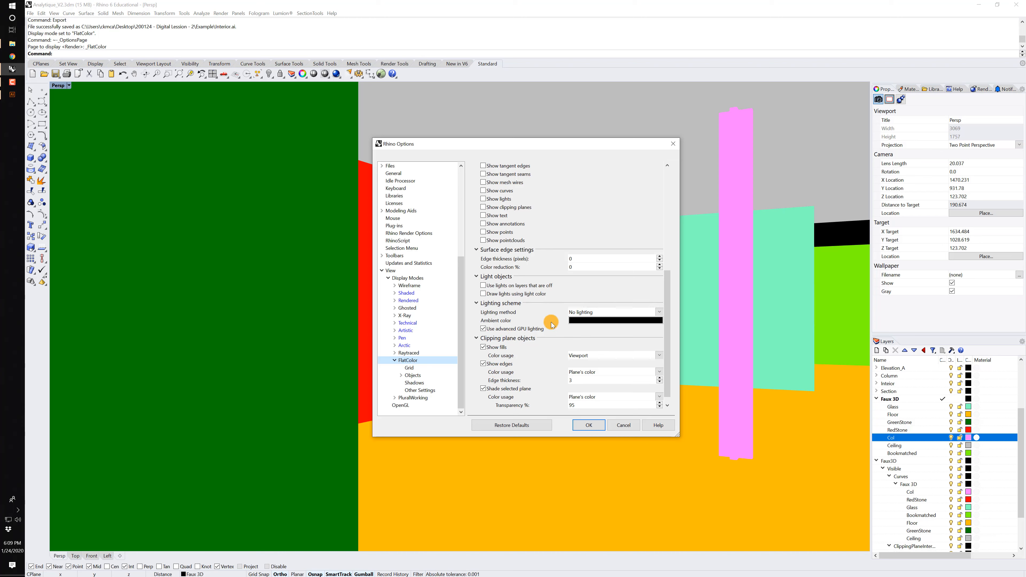
pyautogui.click(588, 425)
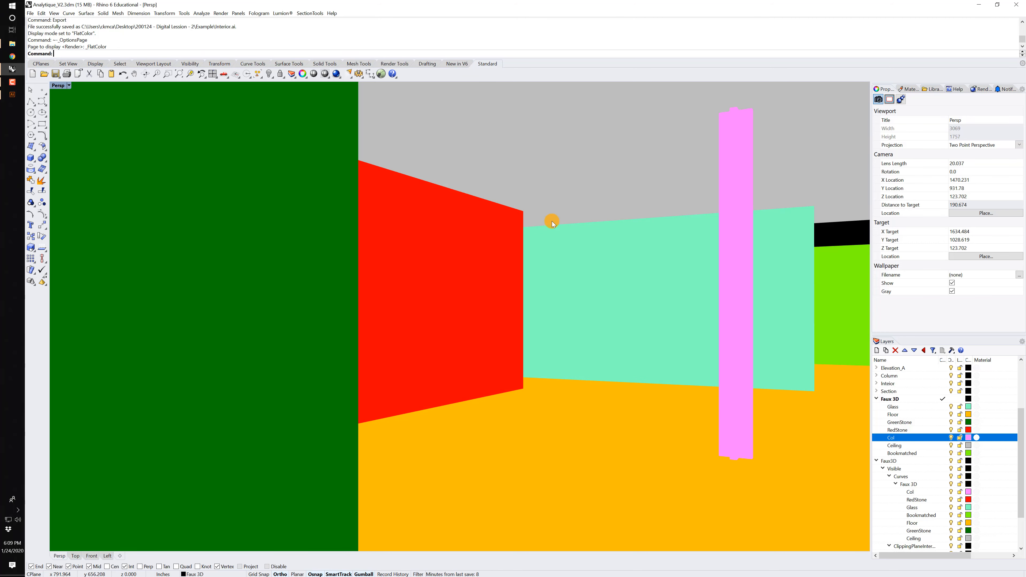
# Try the Shaded and PluralWorking display modes in the Persp view and return it to FlatColor.
pyautogui.click(585, 263)
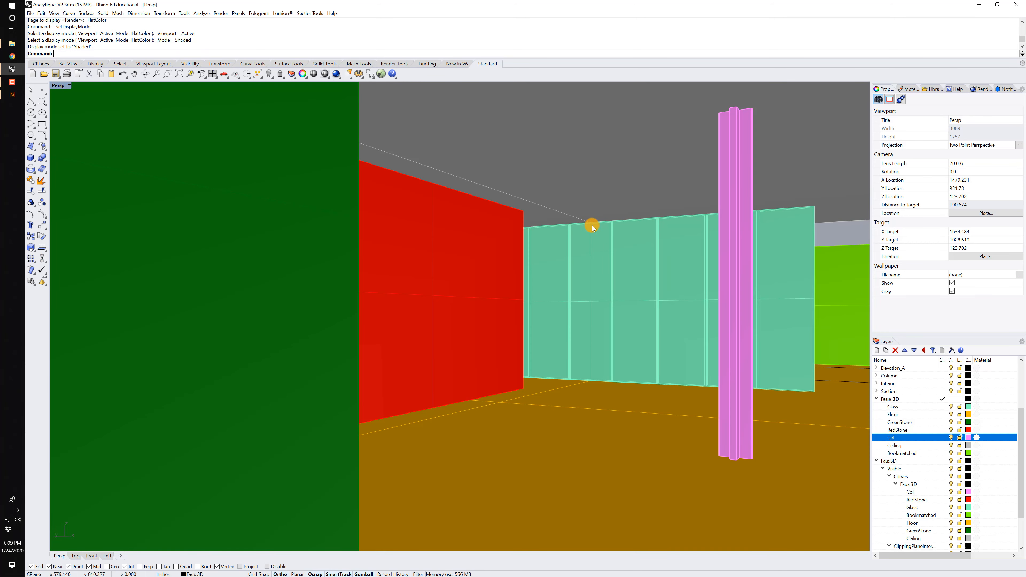
pyautogui.rightClick(10, 65)
pyautogui.click(82, 197)
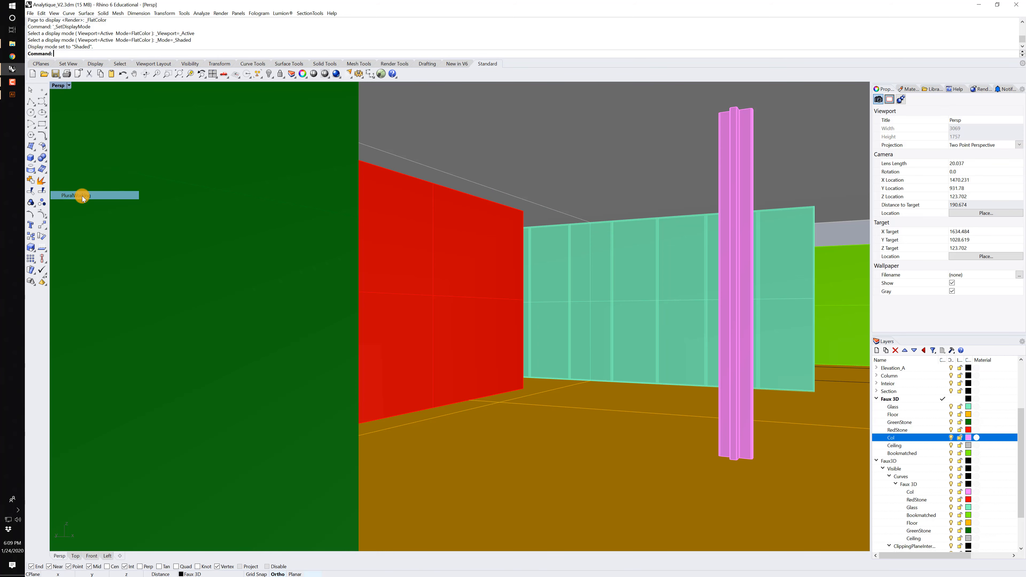
pyautogui.rightClick(54, 84)
pyautogui.click(71, 186)
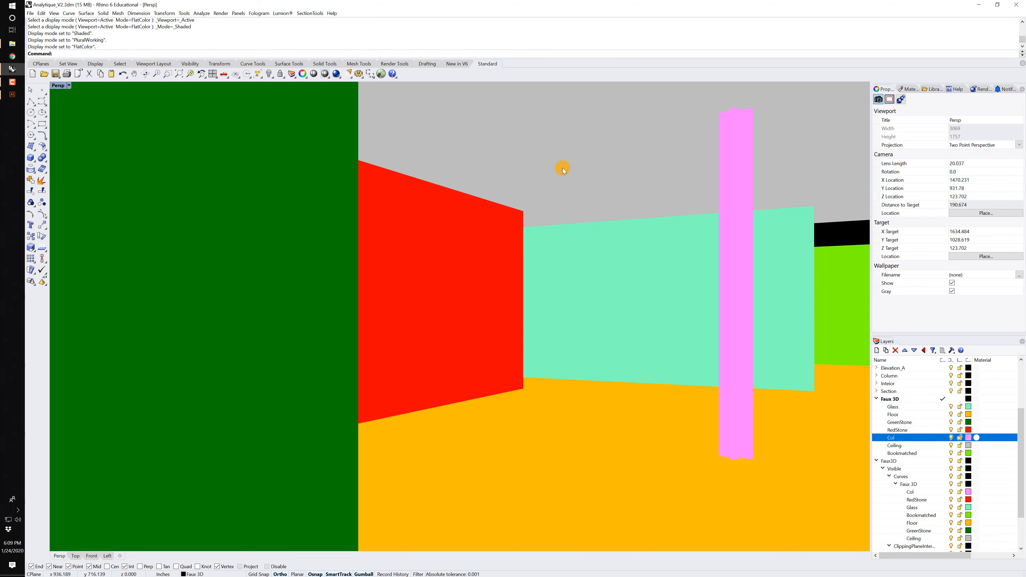
# Capture the Persp view with ViewCaptureToFile as the JPEG MaterialID in the desktop folder 200124 - Digital Lession - 2, subfolder Example.
pyautogui.write('ViewCaptureToClipboard')
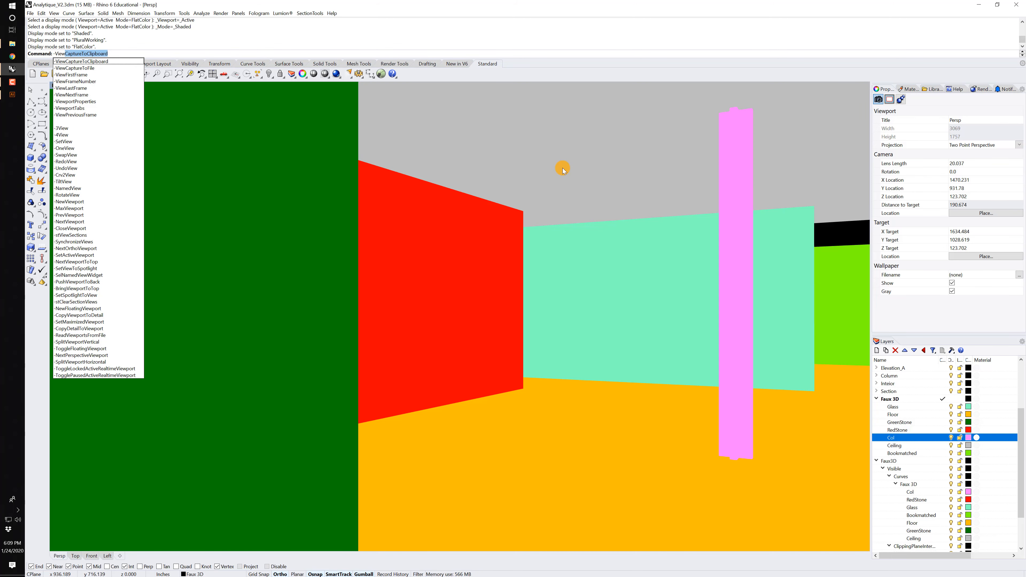
pyautogui.press('Down')
pyautogui.press('Return')
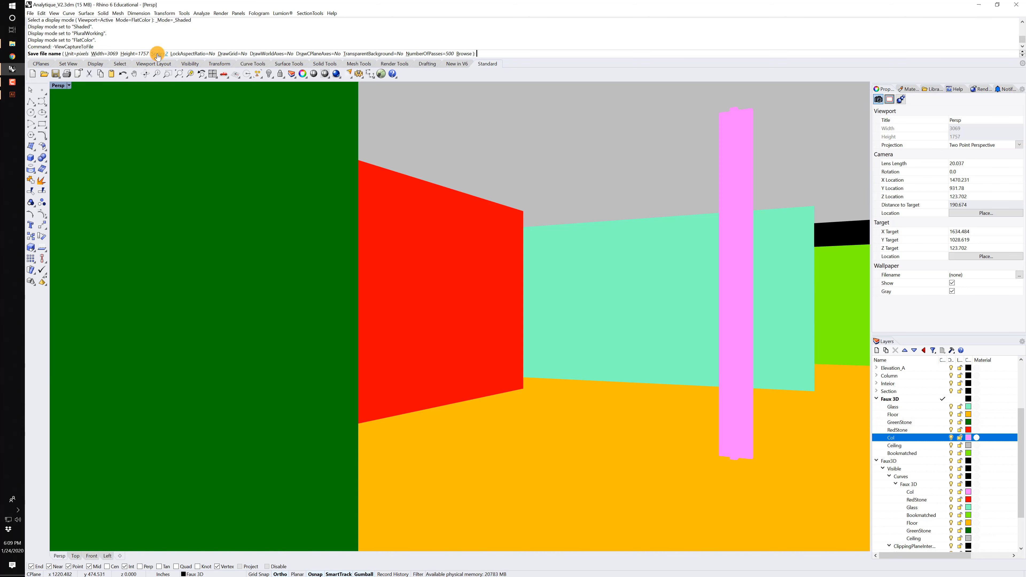
pyautogui.click(464, 53)
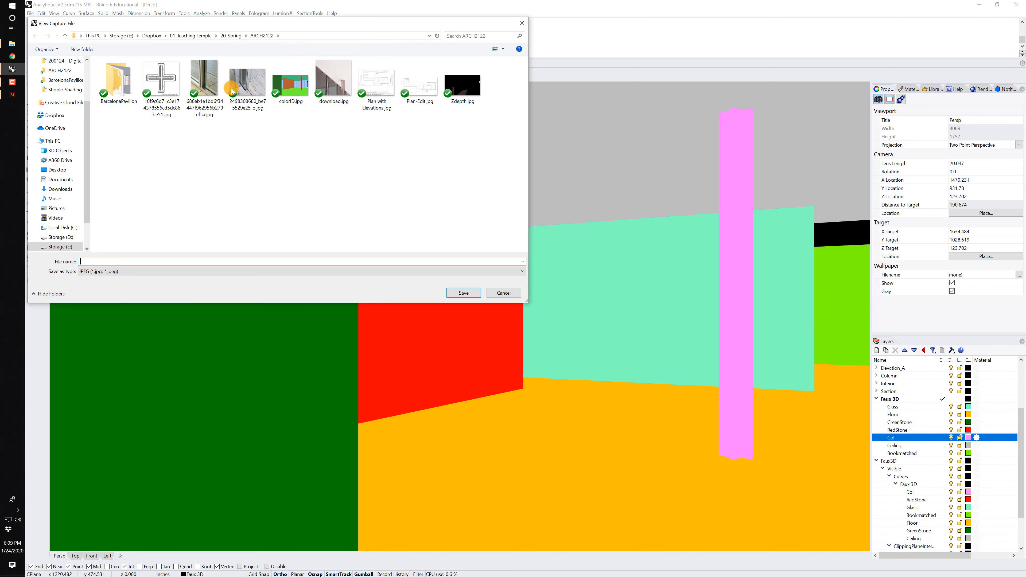
pyautogui.click(57, 170)
pyautogui.doubleClick(137, 75)
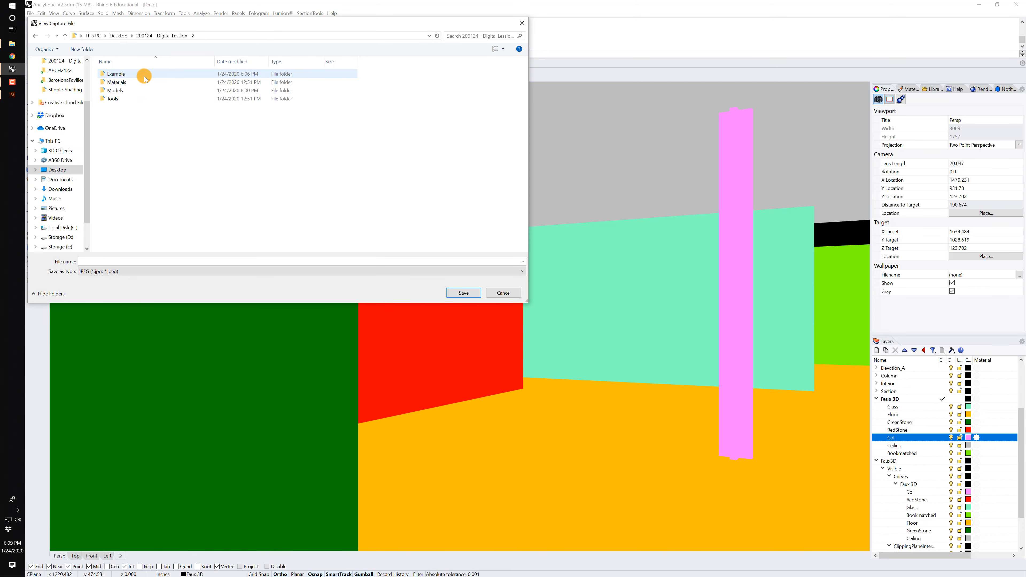
pyautogui.doubleClick(126, 74)
pyautogui.click(97, 262)
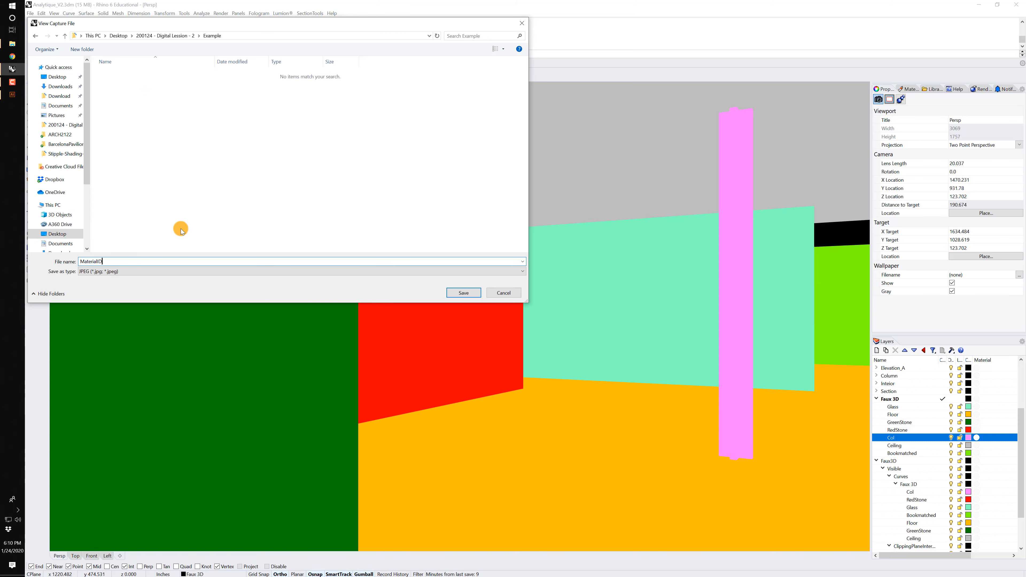
pyautogui.click(455, 293)
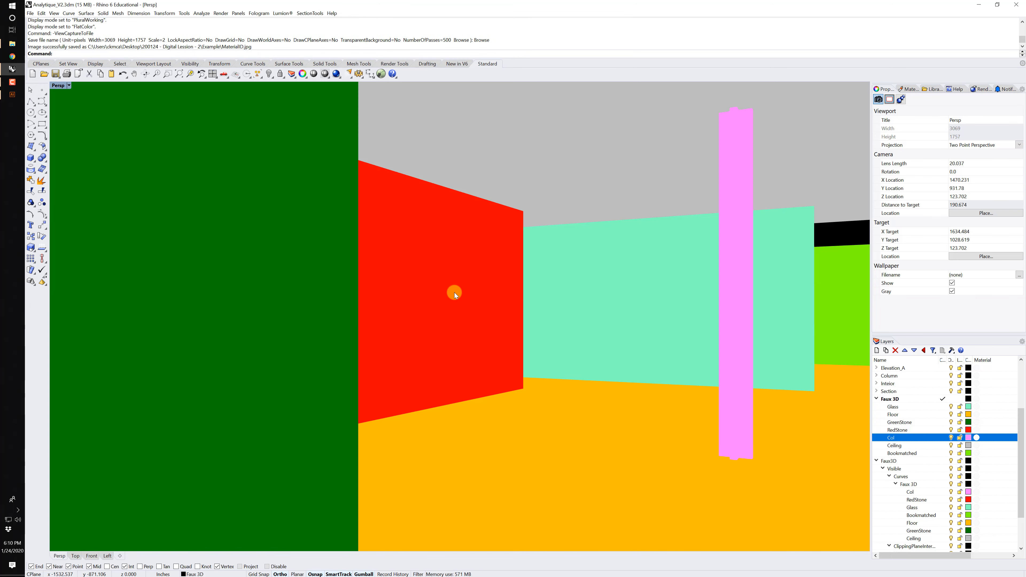
# Switch to Illustrator and add a new layer beneath all the linework layers.
pyautogui.click(12, 94)
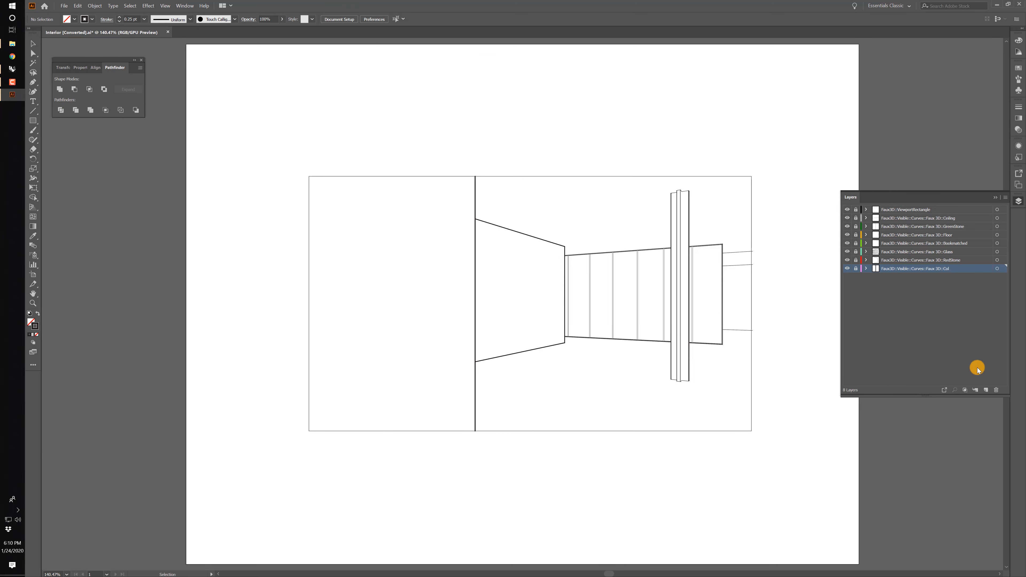
pyautogui.click(985, 389)
pyautogui.moveTo(910, 269); pyautogui.dragTo(909, 291)
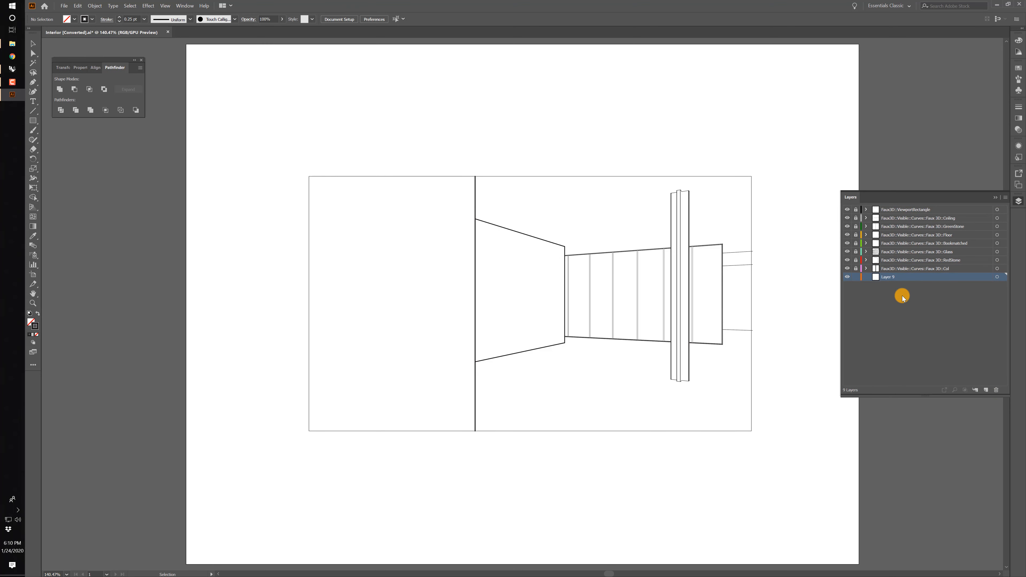
# Place MaterialID.jpg on the new layer, sized to the viewport rectangle from corner to corner.
pyautogui.click(61, 7)
pyautogui.click(85, 128)
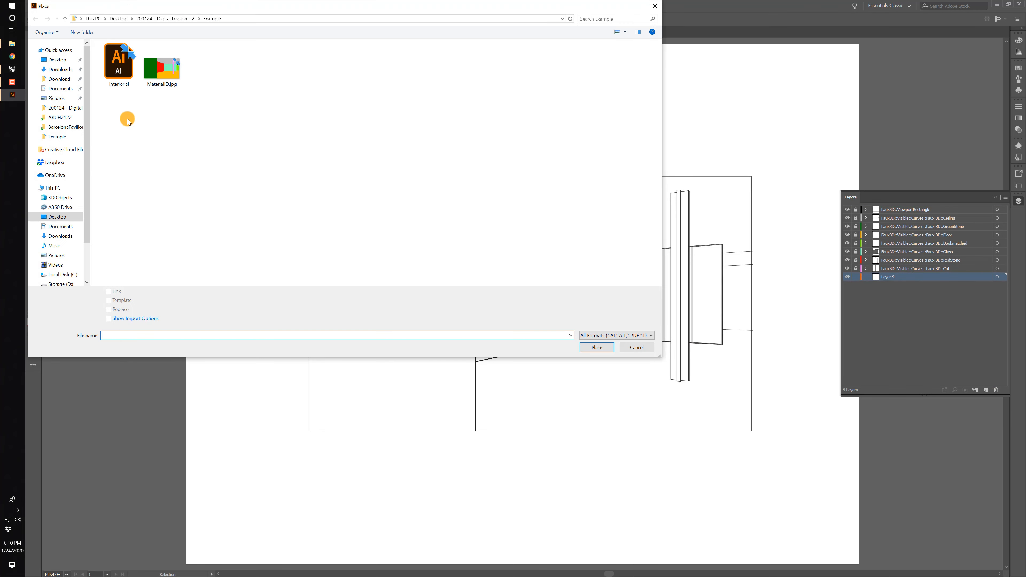
pyautogui.click(156, 86)
pyautogui.click(597, 346)
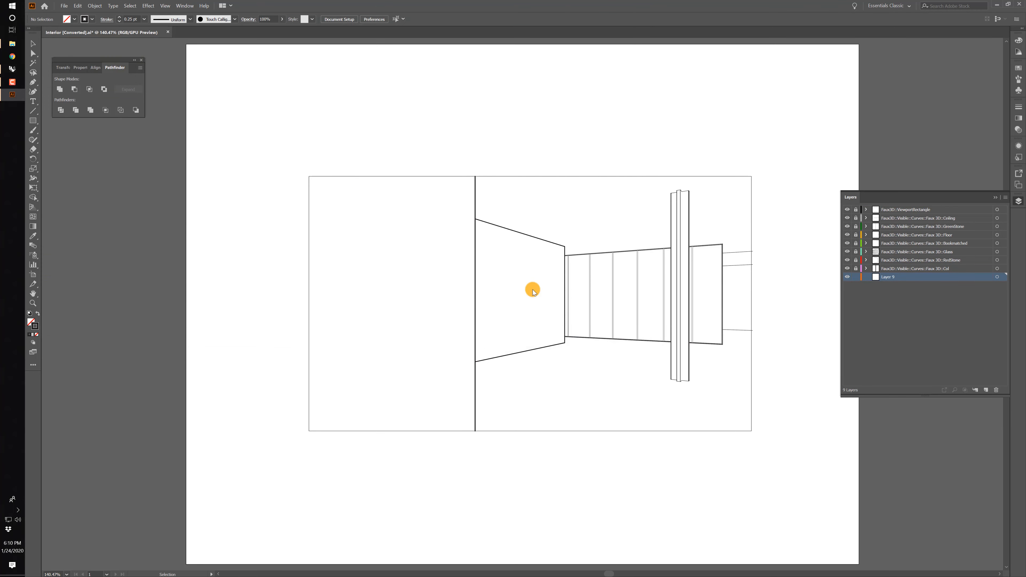
pyautogui.moveTo(310, 176); pyautogui.dragTo(752, 431)
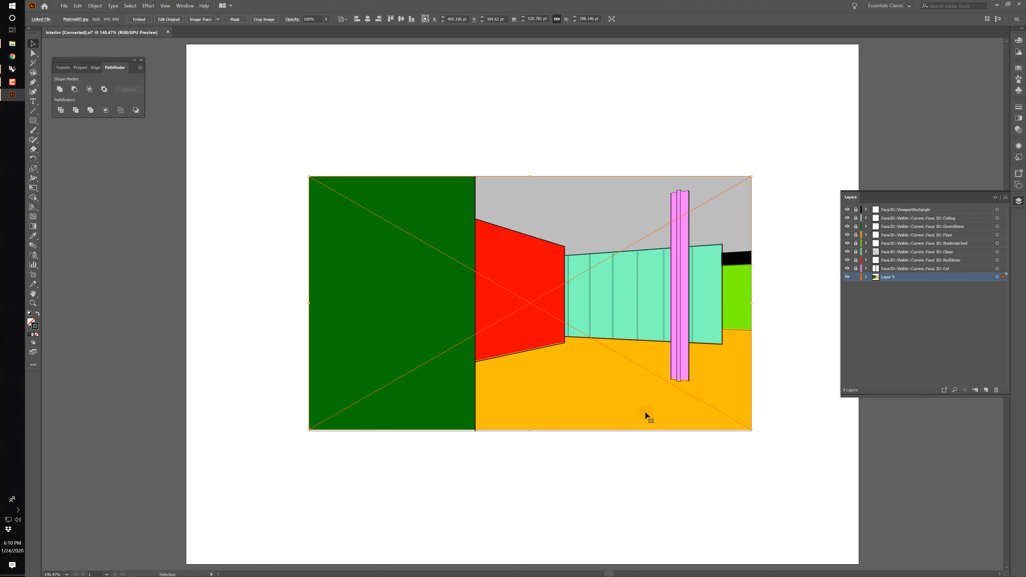
# Nudge the placed MaterialID image down 1 pt to line it up with the linework.
pyautogui.hotkey('ctrl', '=')
pyautogui.hotkey('ctrl', '=')
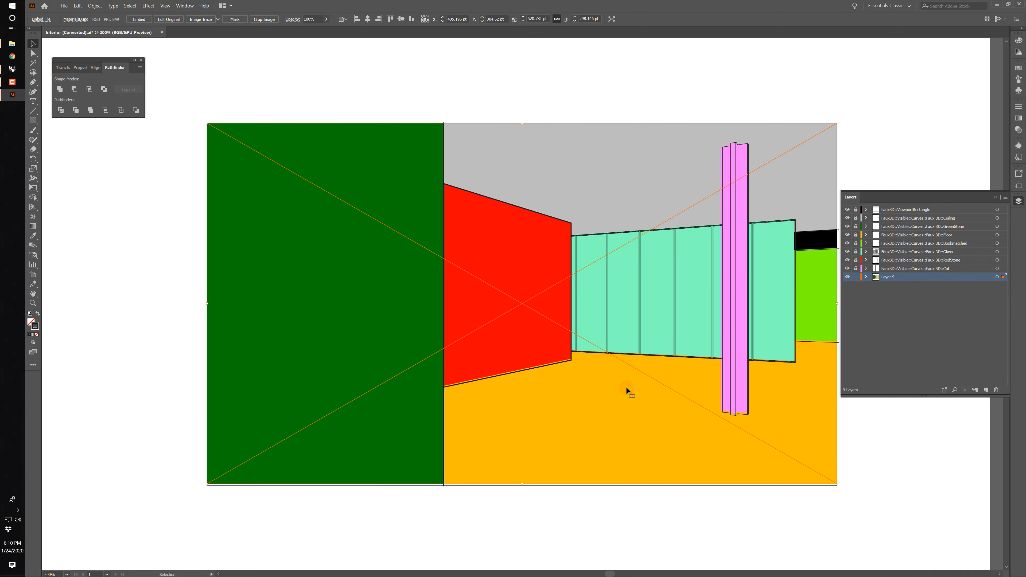
pyautogui.press('Down')
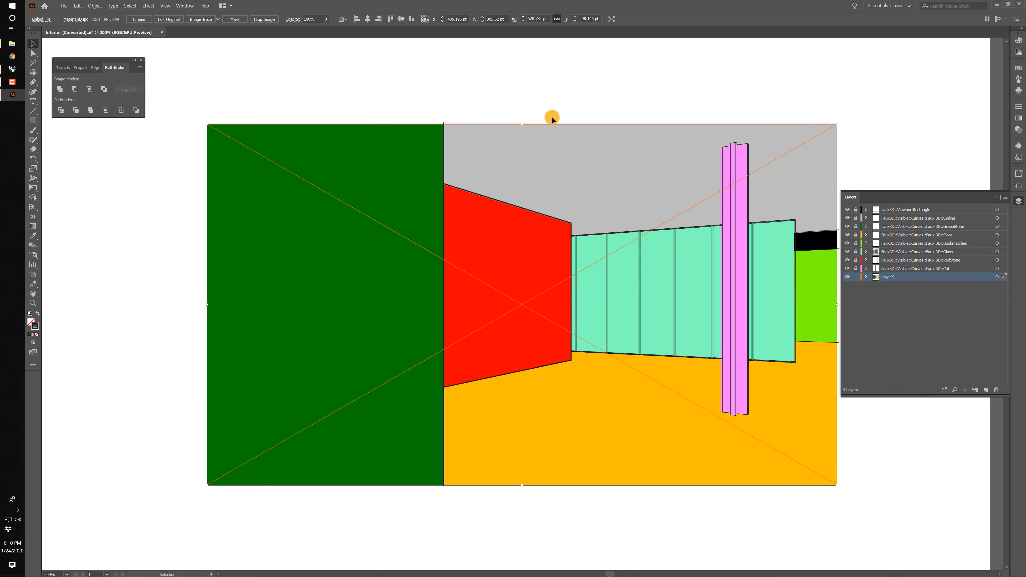
# Try further adjusting the image's fit against the viewport rectangle's upper edge, and undo those adjustments.
pyautogui.press('Up')
pyautogui.hotkey('ctrl', '=')
pyautogui.moveTo(552, 117); pyautogui.dragTo(518, 298)
pyautogui.moveTo(488, 218); pyautogui.dragTo(488, 216)
pyautogui.moveTo(604, 275); pyautogui.dragTo(643, 198)
pyautogui.hotkey('ctrl', 'z')
pyautogui.hotkey('ctrl', 'z')
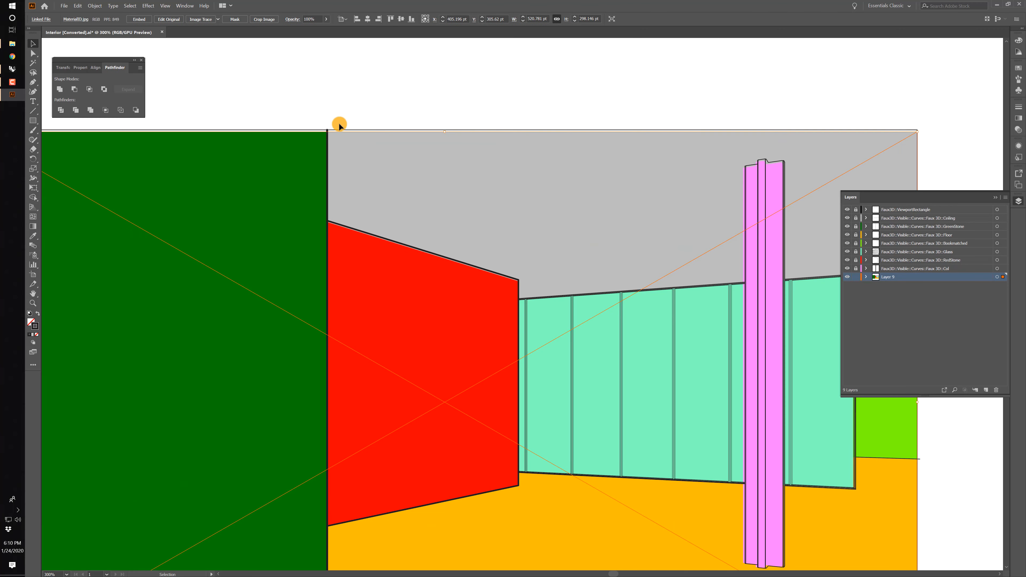
# Scale the placed image to about 522.53 by 299.15 pt so its upper edge meets the viewport rectangle.
pyautogui.keyDown('shift'); pyautogui.moveTo(446, 132); pyautogui.dragTo(445, 129); pyautogui.keyUp('shift')
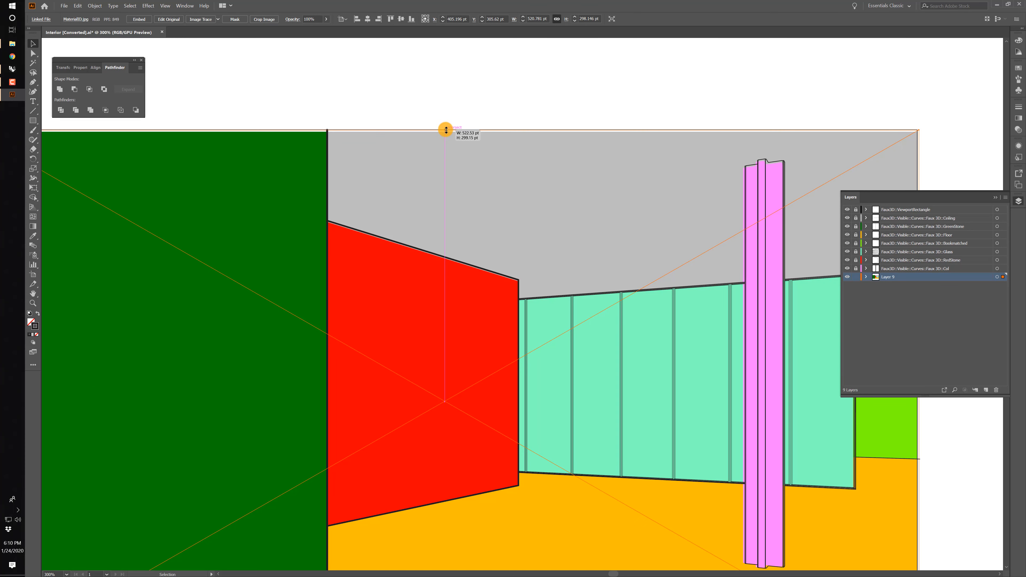
pyautogui.moveTo(729, 95); pyautogui.dragTo(493, 57)
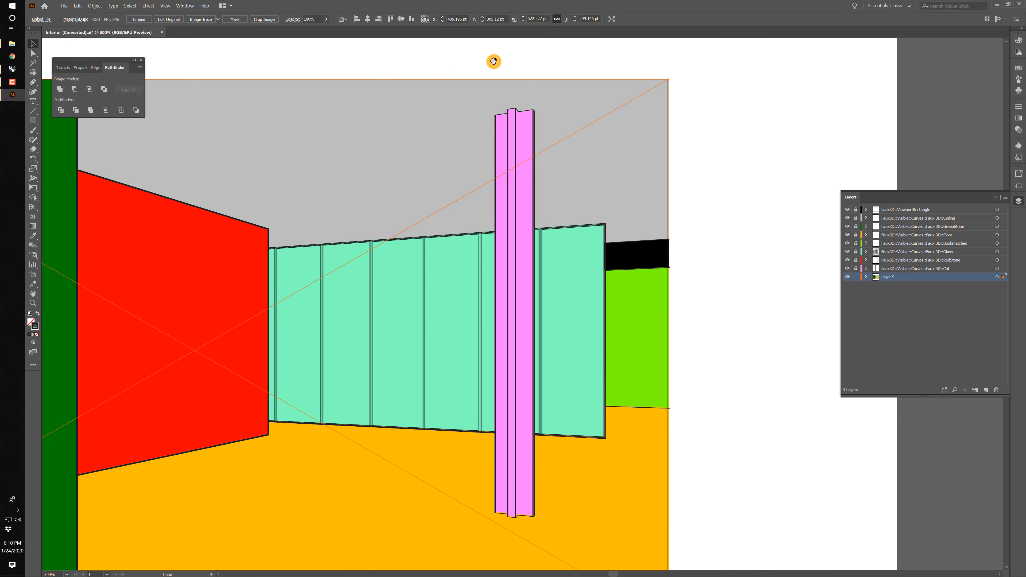
# Trim the placed image's two side edges inward to meet the viewport rectangle, making it about 520.78 pt wide.
pyautogui.moveTo(668, 349); pyautogui.dragTo(669, 351)
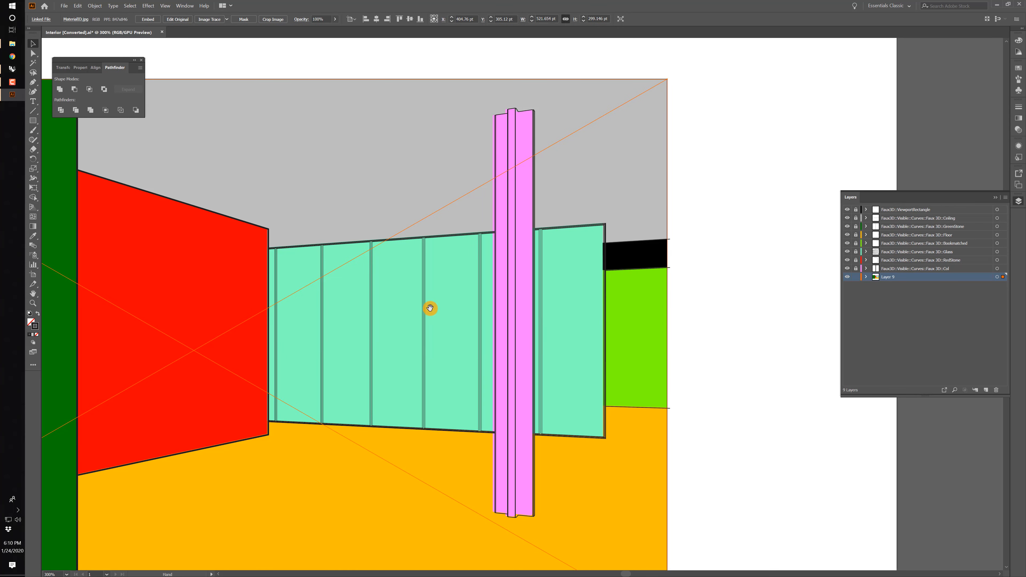
pyautogui.moveTo(109, 273); pyautogui.dragTo(446, 281)
pyautogui.moveTo(350, 277); pyautogui.dragTo(658, 300)
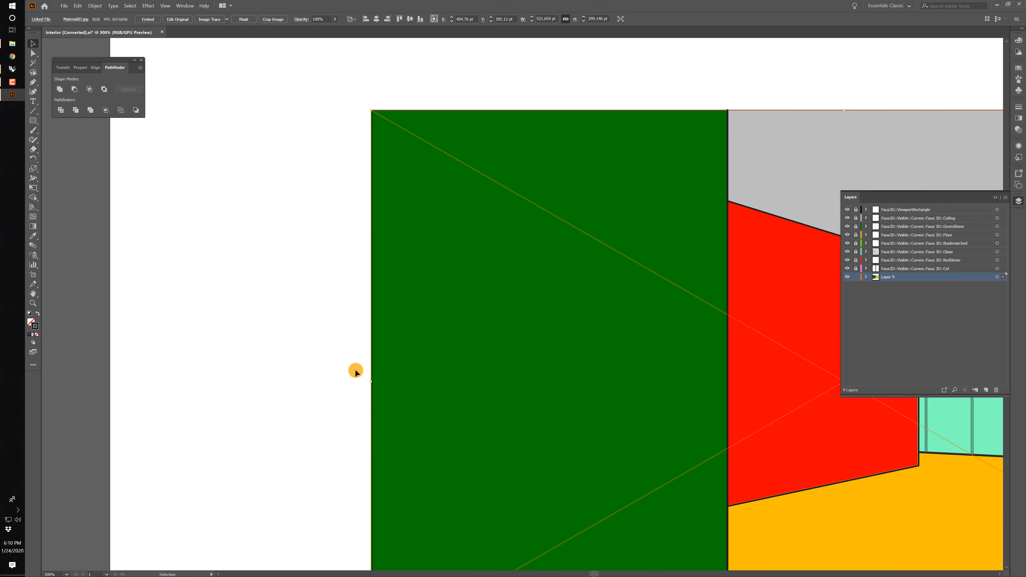
pyautogui.moveTo(372, 381); pyautogui.dragTo(374, 380)
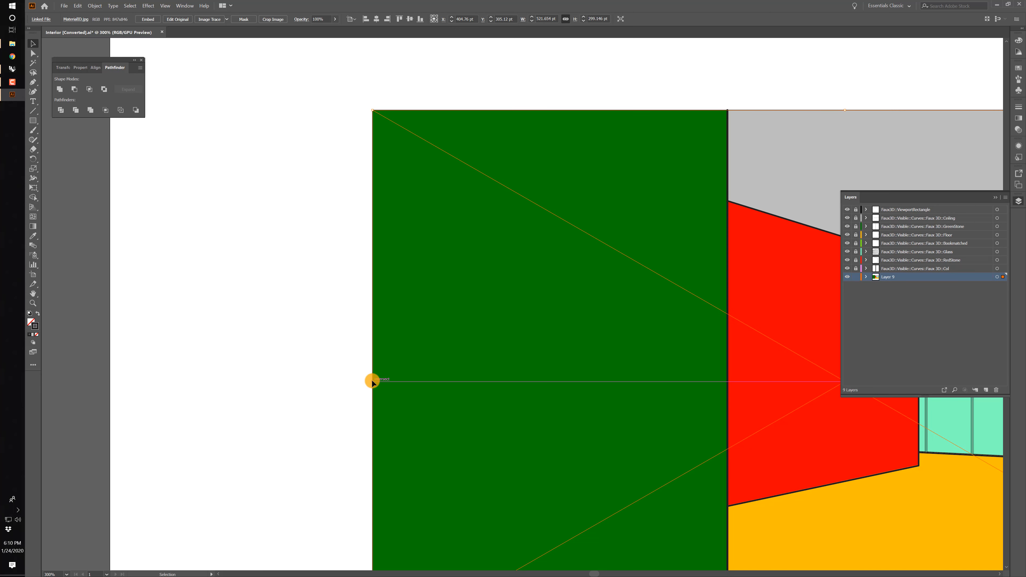
# Stretch the placed image's lower edge to meet the viewport rectangle, making it about 299.78 pt high, and deselect it.
pyautogui.moveTo(465, 287); pyautogui.dragTo(109, 70)
pyautogui.moveTo(504, 341); pyautogui.dragTo(215, 312)
pyautogui.moveTo(221, 348); pyautogui.dragTo(446, 359)
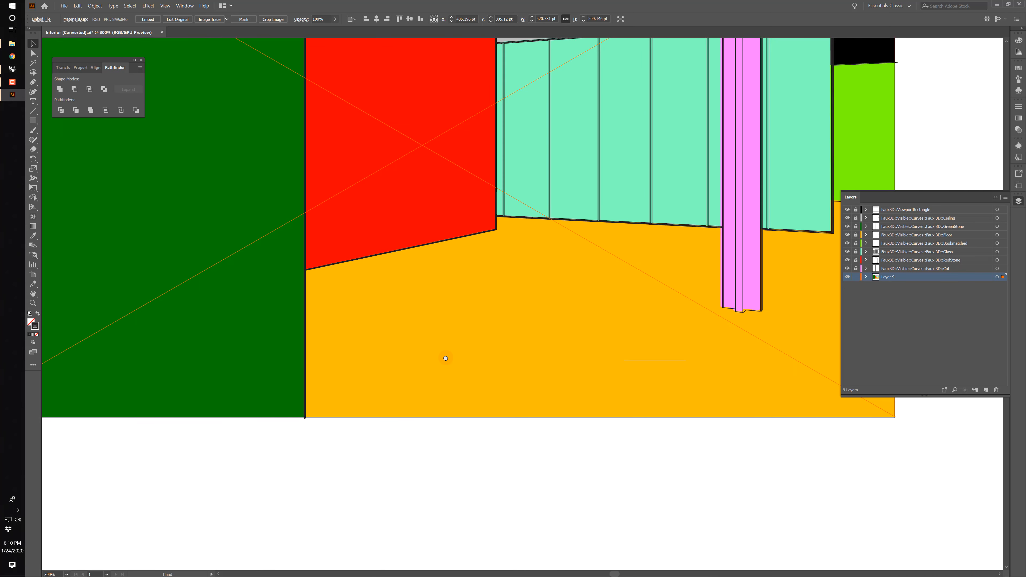
pyautogui.moveTo(420, 415)
pyautogui.mouseDown()
pyautogui.moveTo(423, 374)
pyautogui.moveTo(416, 418)
pyautogui.mouseUp()
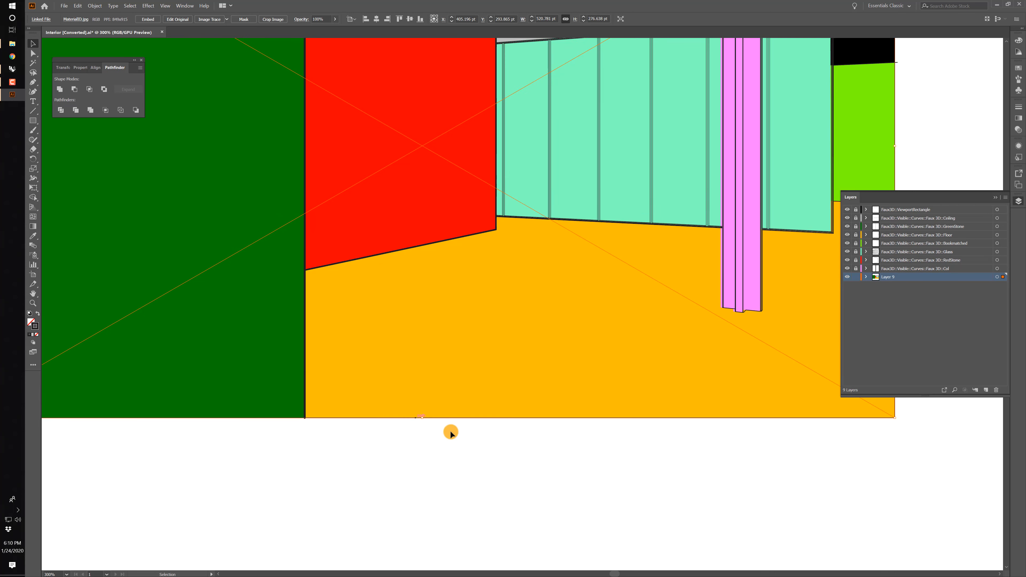
pyautogui.click(544, 445)
pyautogui.moveTo(617, 400); pyautogui.dragTo(502, 448)
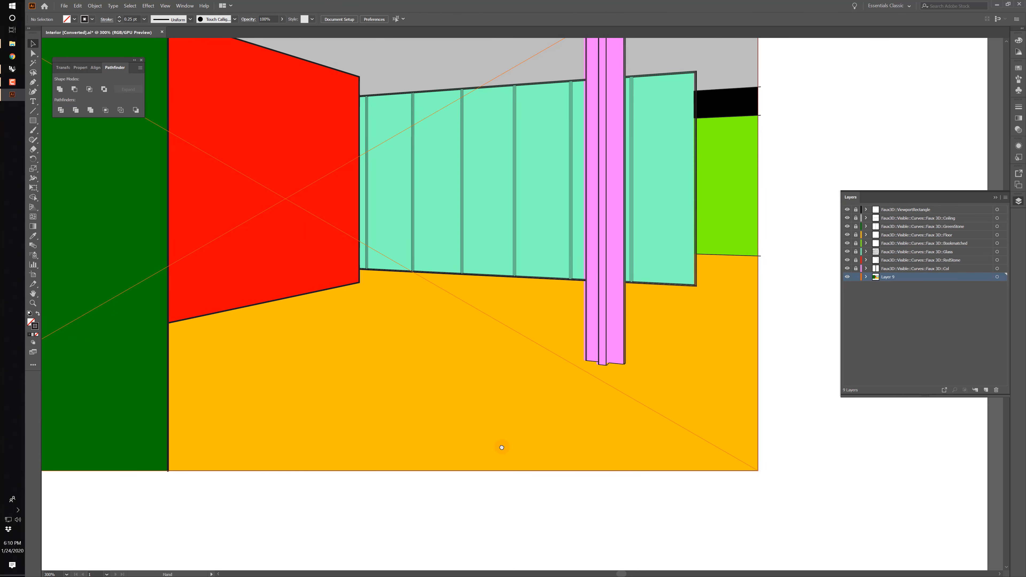
# Nudge the placed image 1 pt to the left to line it up with the linework, and deselect it.
pyautogui.click(431, 403)
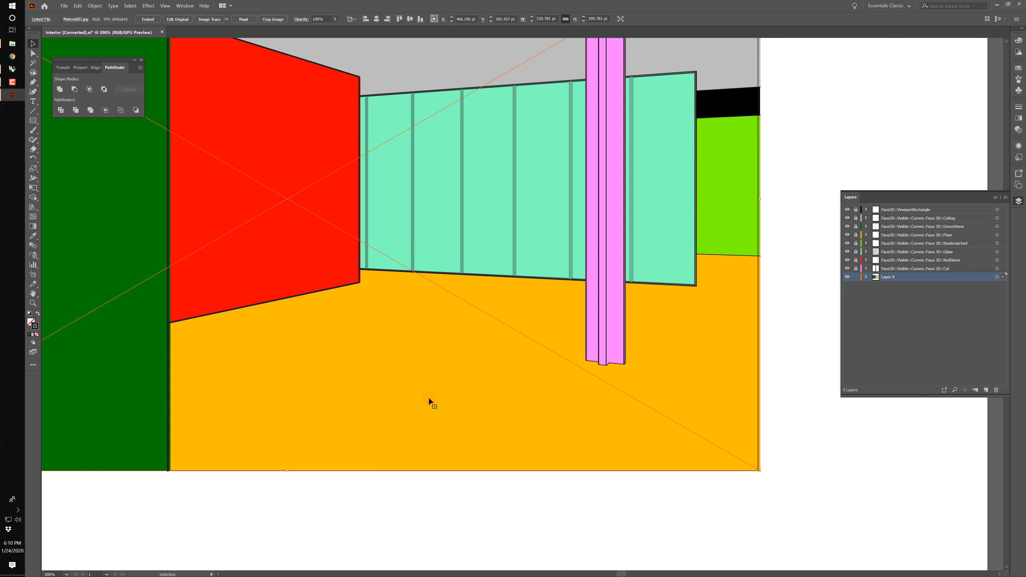
pyautogui.press('space')
pyautogui.press('space')
pyautogui.moveTo(333, 253); pyautogui.dragTo(536, 412)
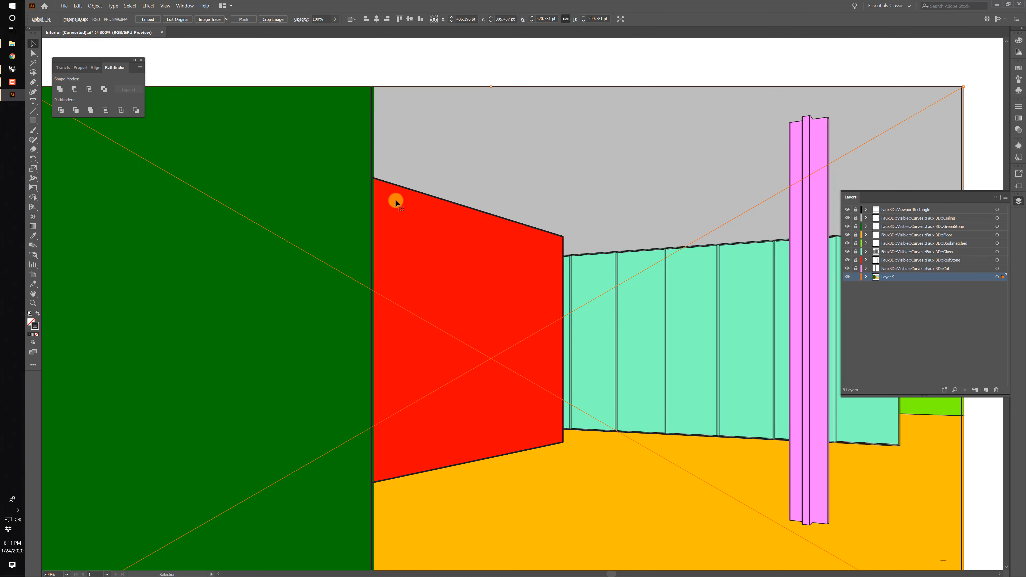
pyautogui.press('Left')
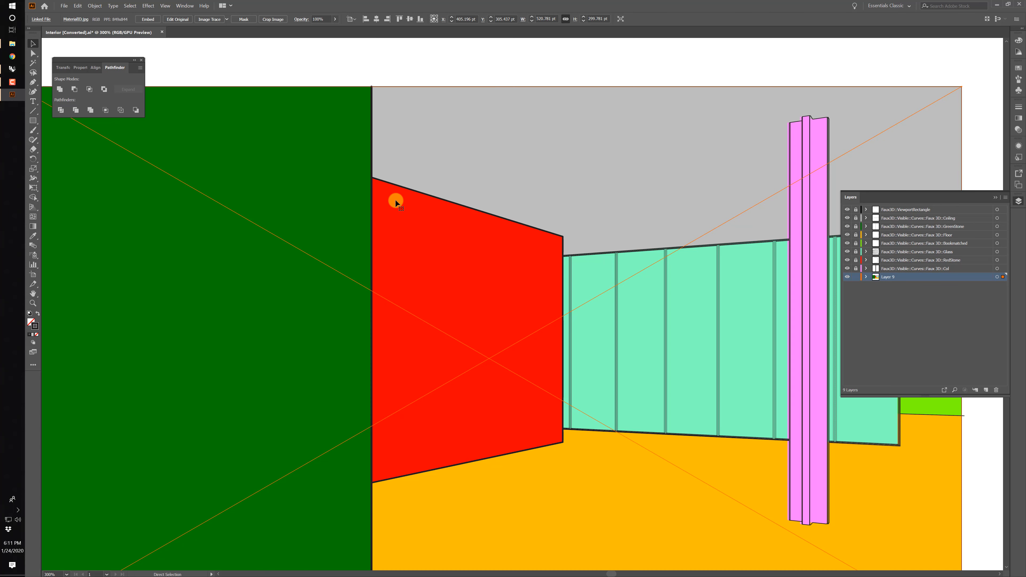
pyautogui.hotkey('ctrl', '-')
pyautogui.hotkey('ctrl', 'shift', 'a')
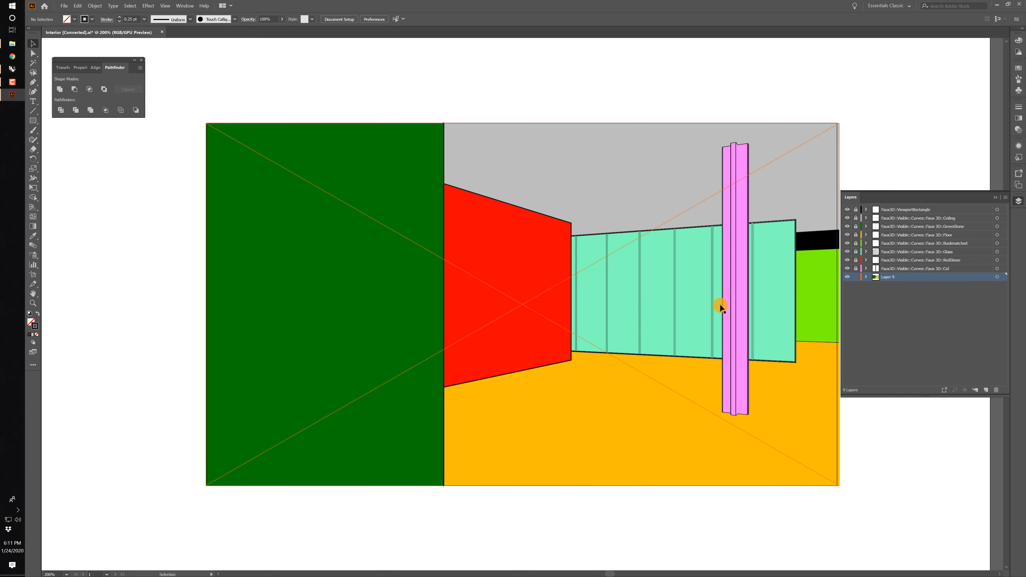
# Save the document as a new Illustrator file named "Interior to Photoshop", compatible with Illustrator 2020.
pyautogui.hotkey('ctrl', 'shift', 's')
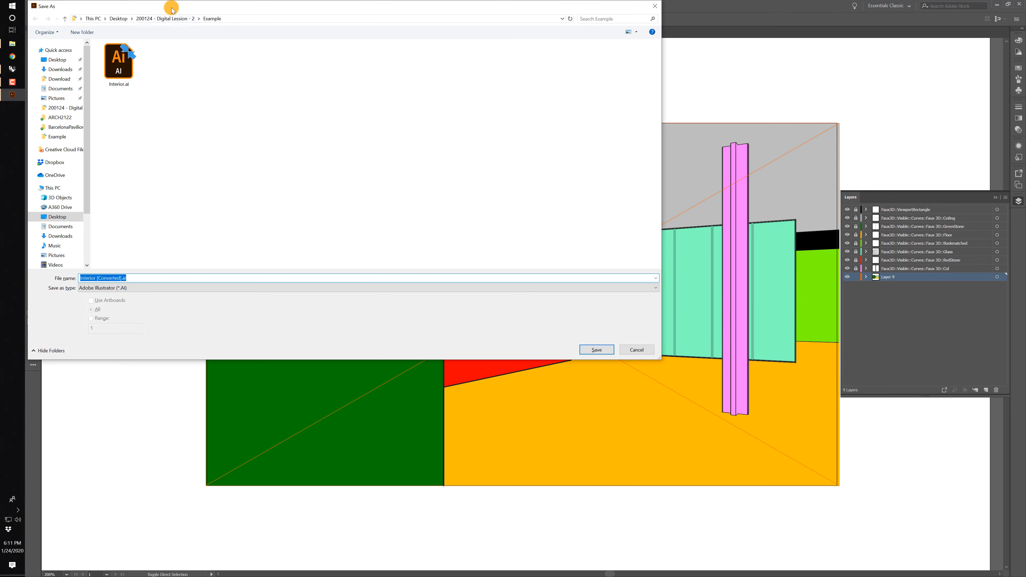
pyautogui.write('I')
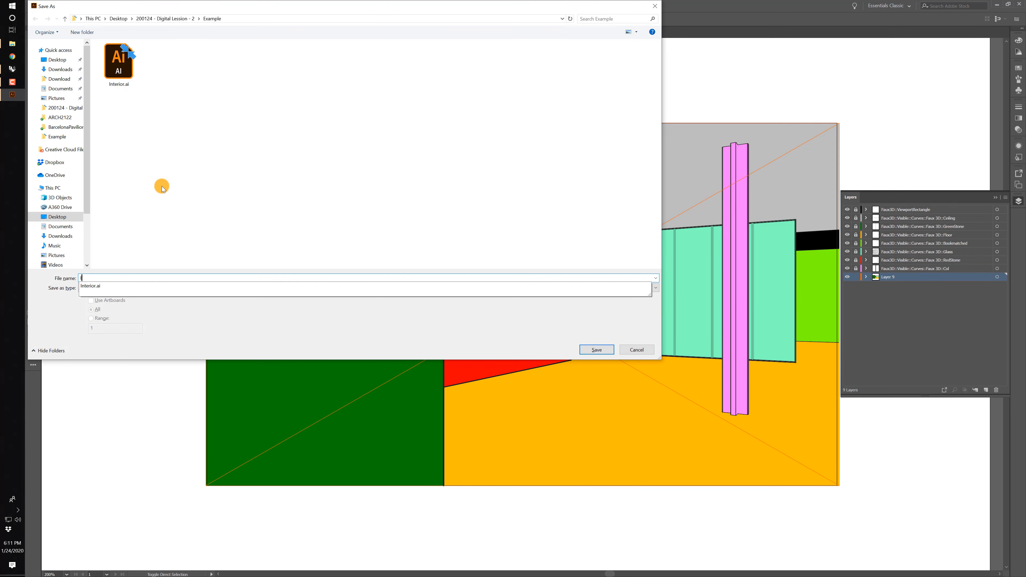
pyautogui.write('nterior to ')
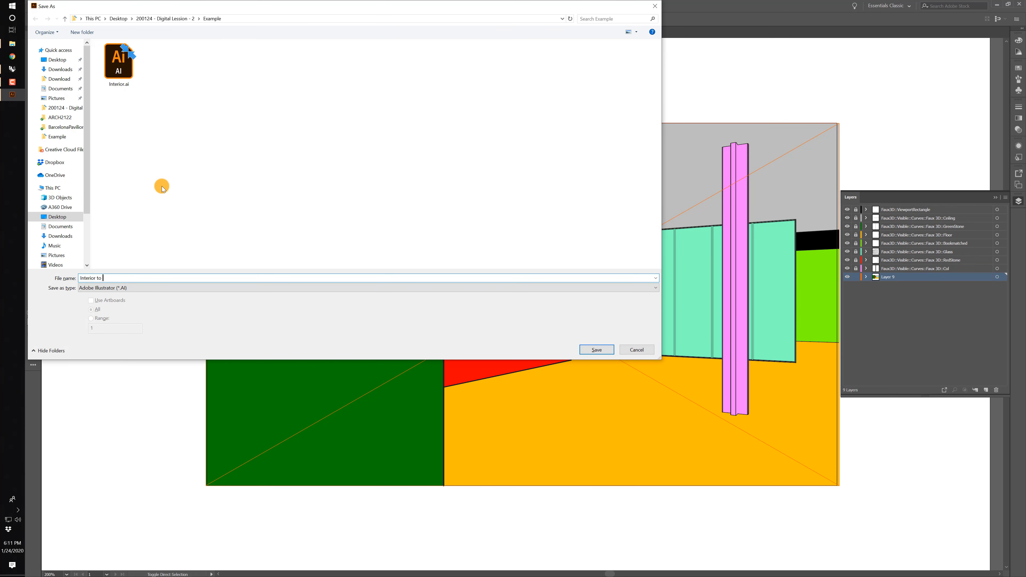
pyautogui.write('Photoshop')
pyautogui.press('Return')
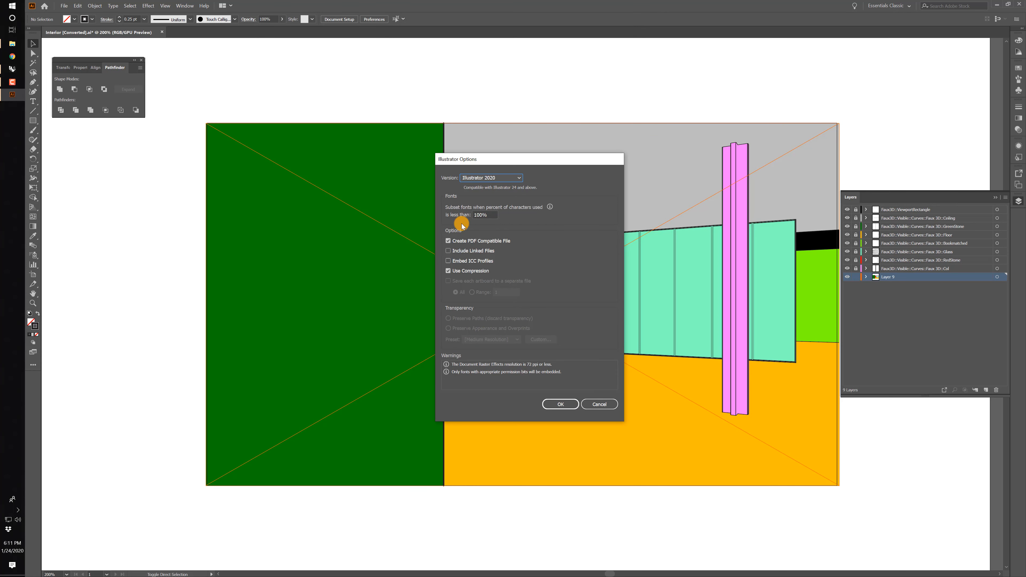
pyautogui.click(557, 405)
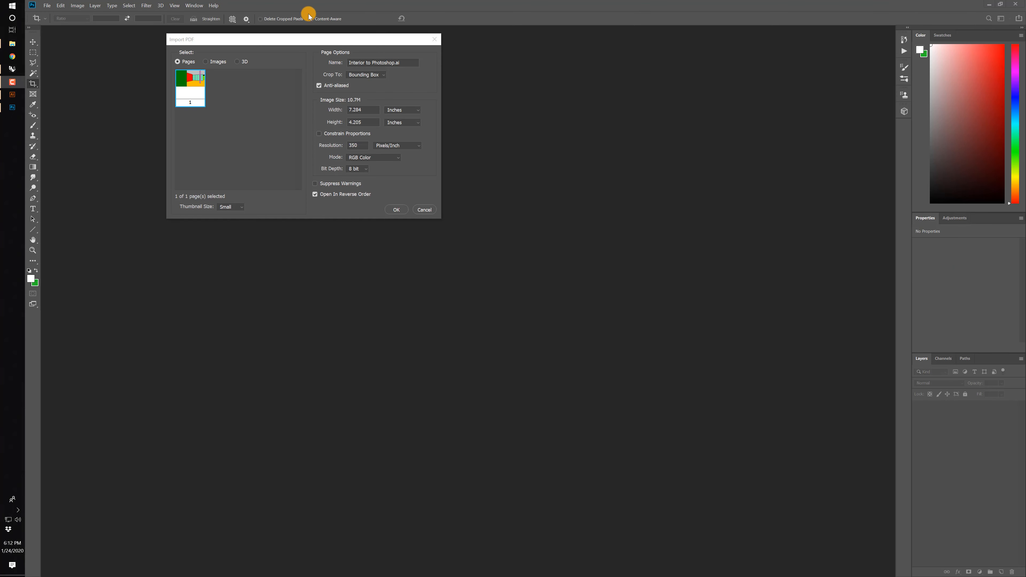
# Open Interior to Photoshop.ai in Photoshop, cropped to its bounding box at 350 pixels/inch in RGB, and leave the Crop tool for the Move tool.
pyautogui.moveTo(294, 45); pyautogui.dragTo(417, 117)
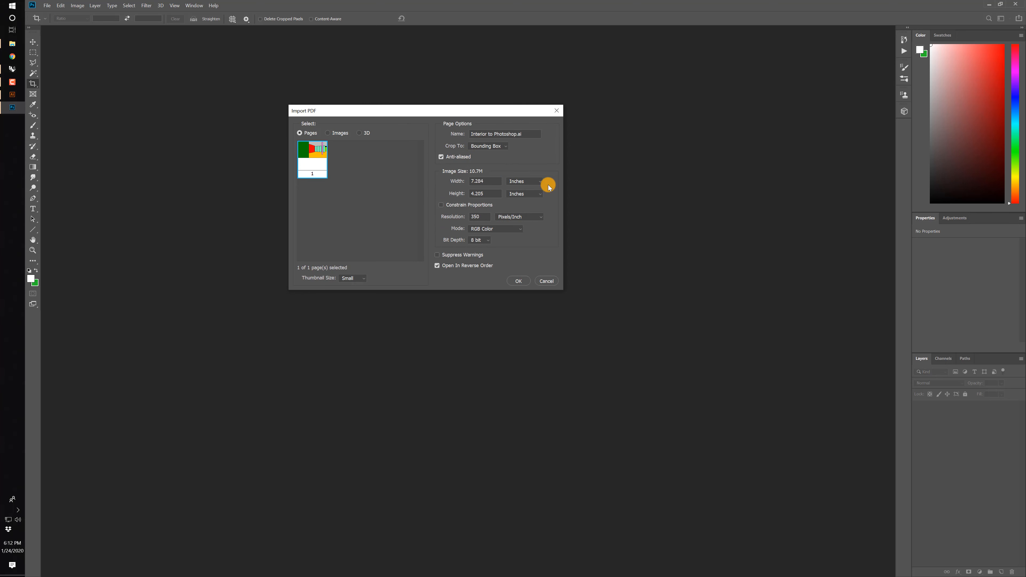
pyautogui.click(521, 282)
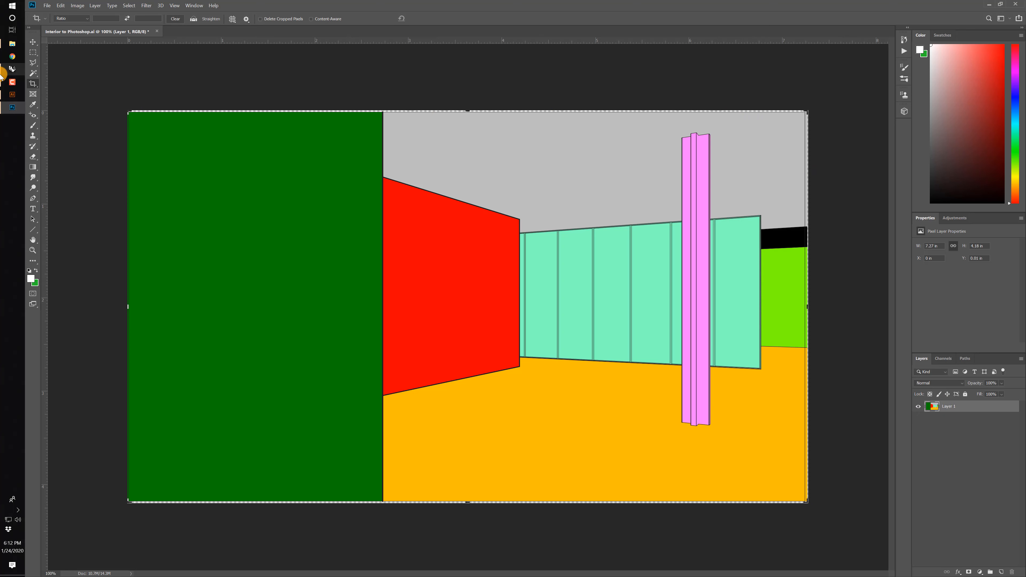
pyautogui.click(31, 42)
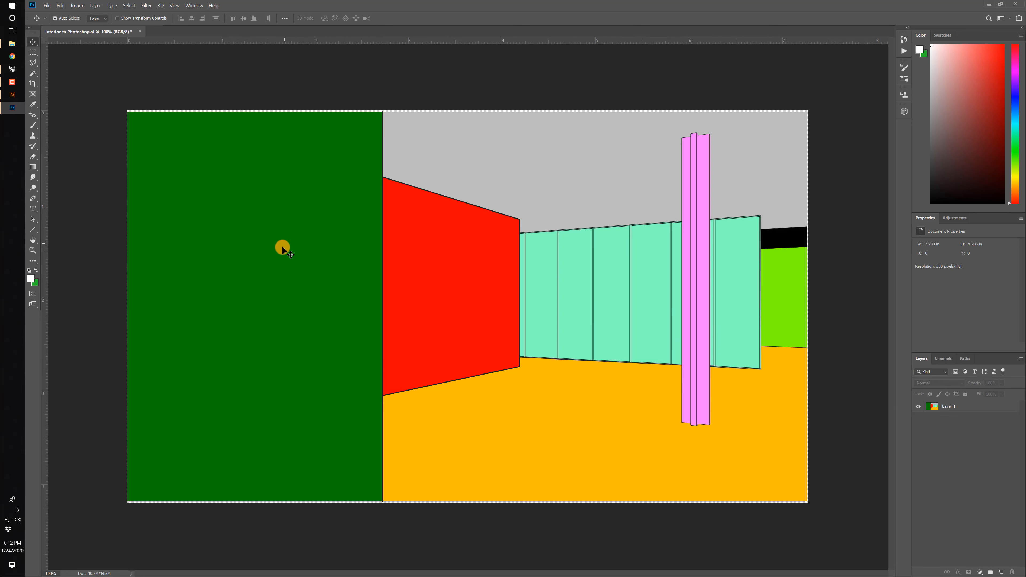
# Place miestinosgreen5fb.jpg from the 200124 - Digital Lession - 2 Materials folder into the Photoshop document.
pyautogui.click(12, 43)
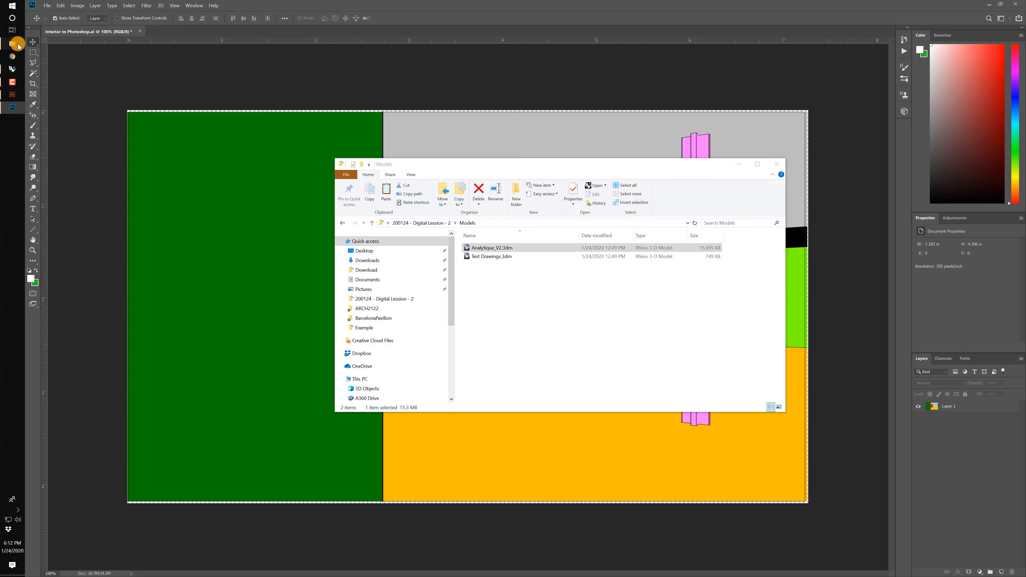
pyautogui.click(421, 223)
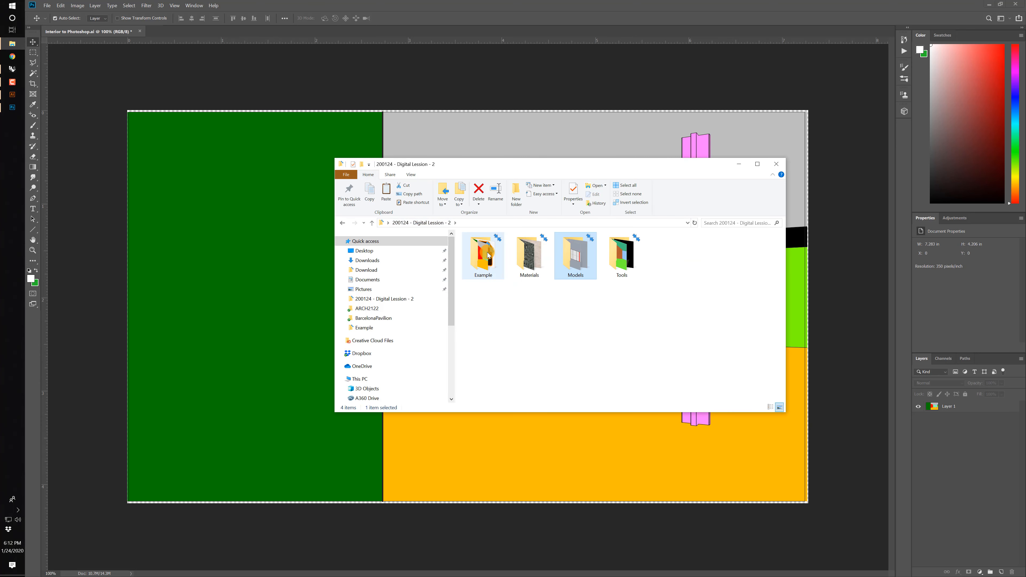
pyautogui.doubleClick(529, 248)
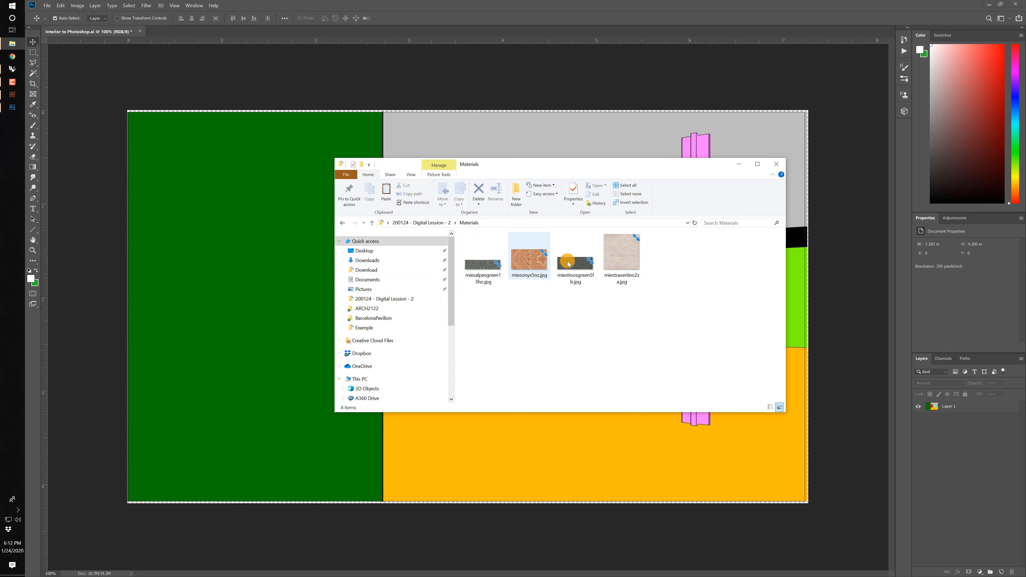
pyautogui.moveTo(584, 264); pyautogui.dragTo(255, 316)
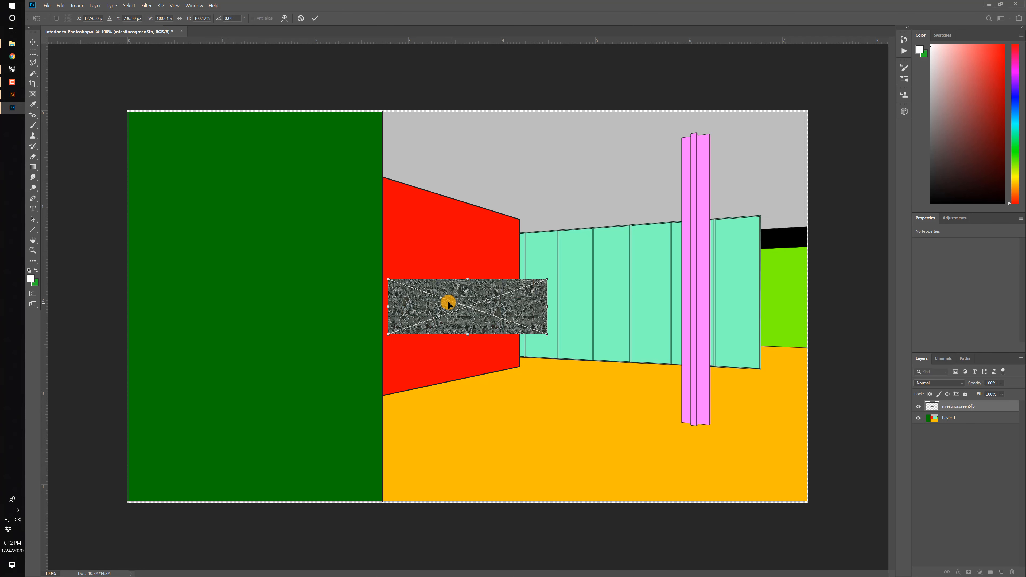
# Align the green stone texture with the dark green wall's upper inner corner and scale it to about 731% to cover the wall.
pyautogui.moveTo(449, 303); pyautogui.dragTo(60, 468)
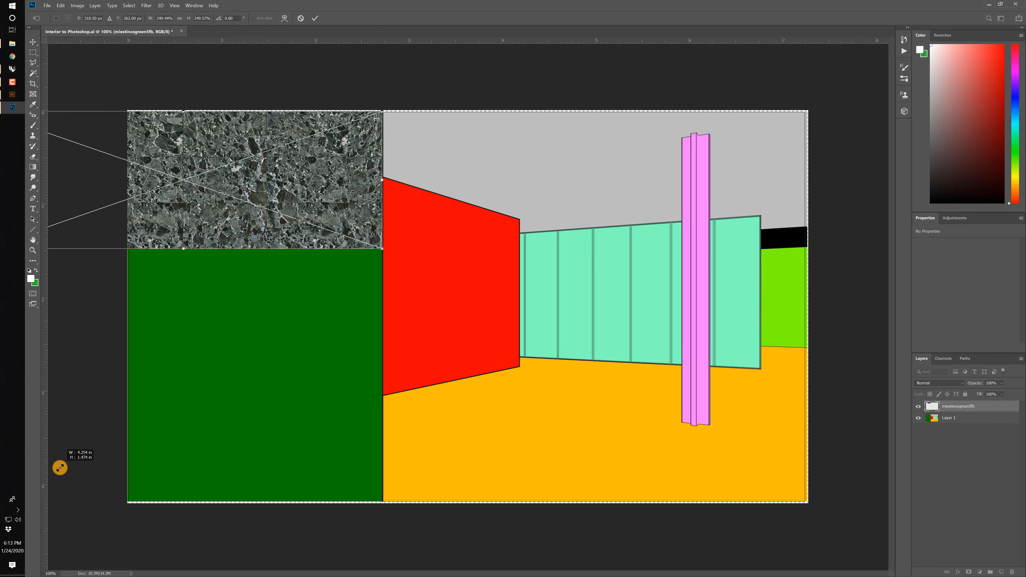
pyautogui.hotkey('ctrl', '-')
pyautogui.hotkey('ctrl', '-')
pyautogui.hotkey('ctrl', '-')
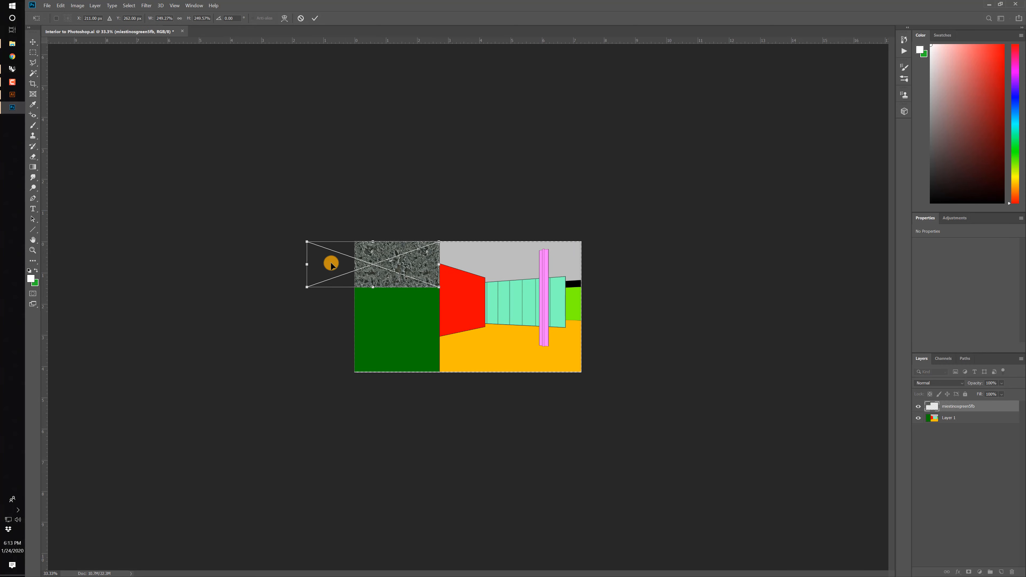
pyautogui.moveTo(307, 287); pyautogui.dragTo(70, 430)
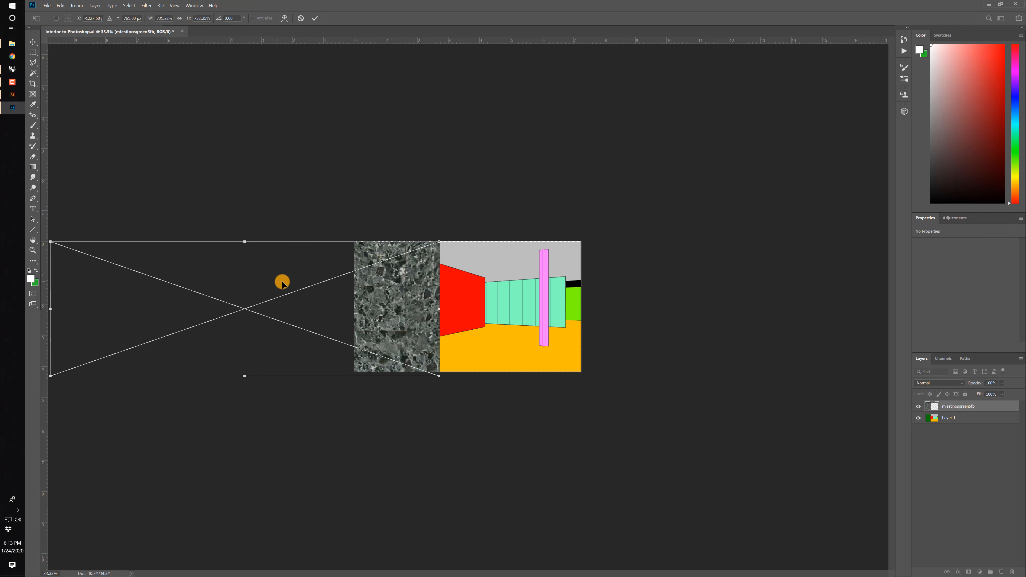
# Apply a Perspective transform to the green stone texture, flaring its outer end symmetrically away from the room, and commit it.
pyautogui.rightClick(401, 303)
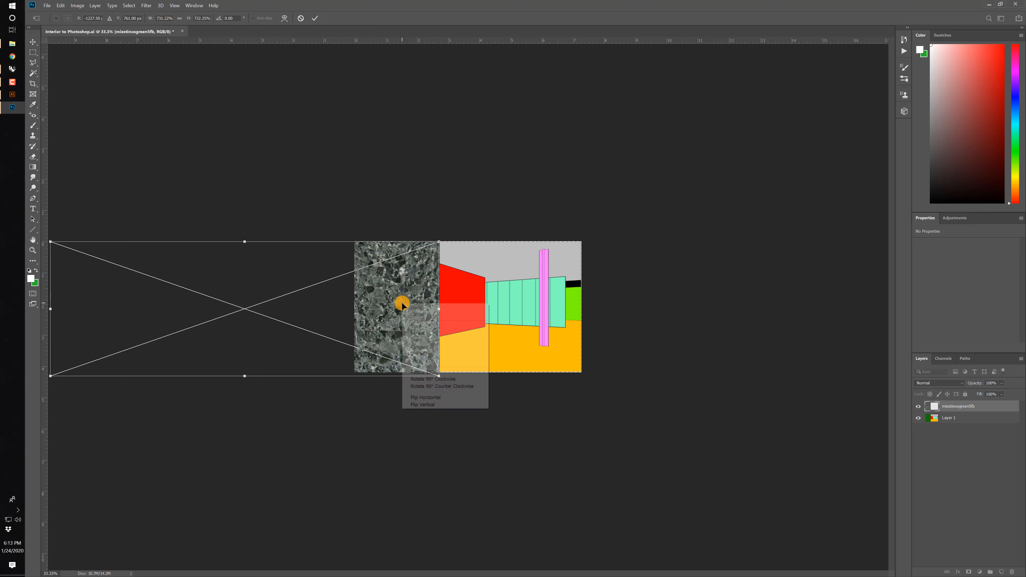
pyautogui.click(427, 349)
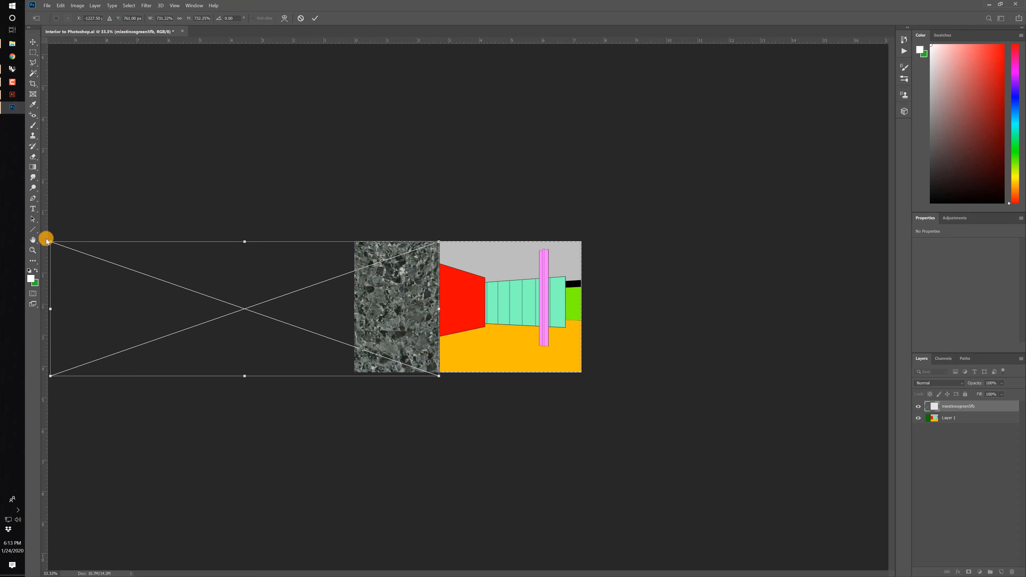
pyautogui.moveTo(51, 242); pyautogui.dragTo(79, 160)
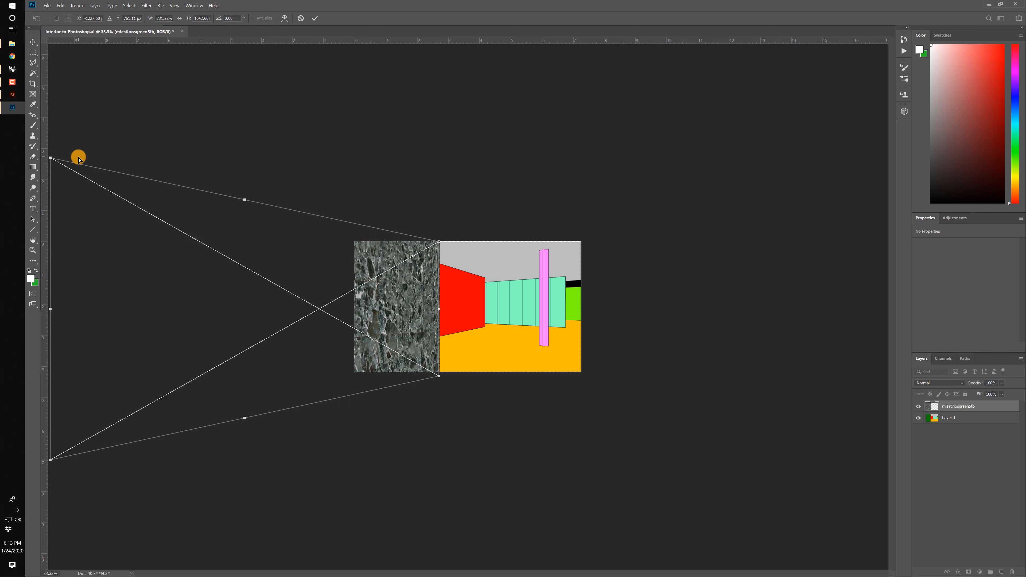
pyautogui.press('Return')
# Place miesonyx5nz.jpg from the Materials folder into the Photoshop document.
pyautogui.click(5, 44)
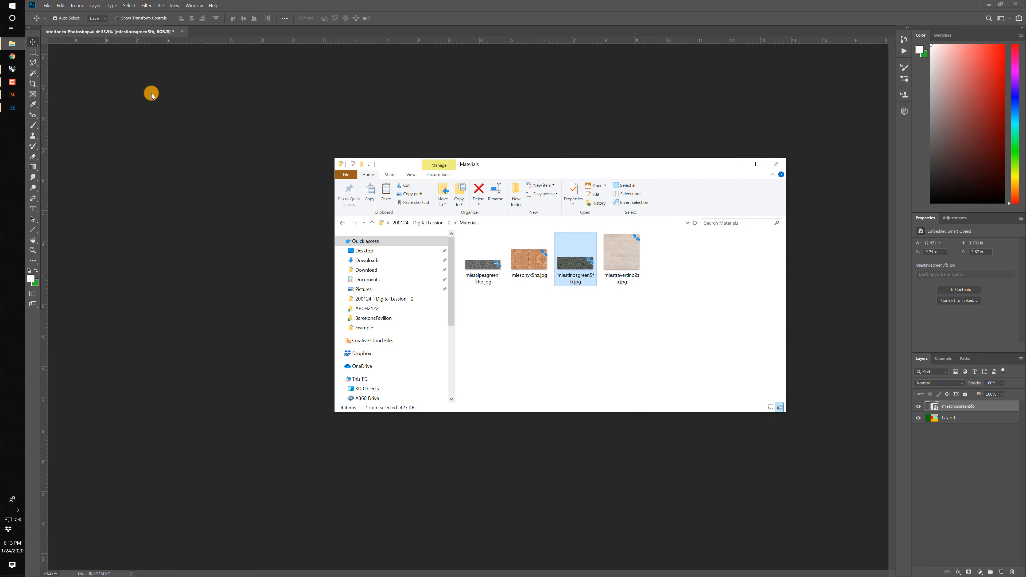
pyautogui.moveTo(549, 165); pyautogui.dragTo(782, 179)
pyautogui.moveTo(761, 276); pyautogui.dragTo(468, 314)
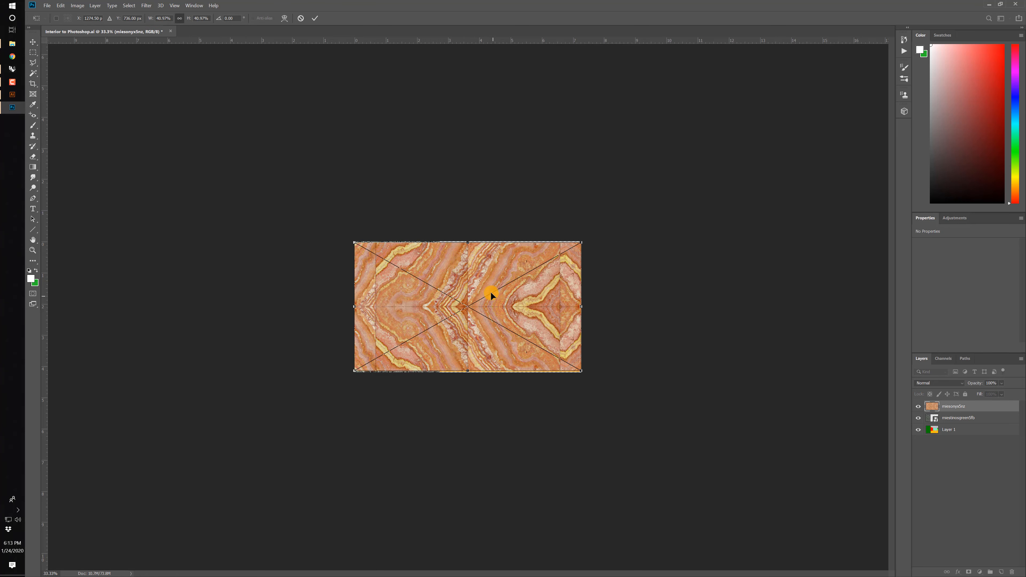
# Scale the onyx texture to about 20% and align its inner edge with the red wall's far vertical edge.
pyautogui.moveTo(498, 275); pyautogui.dragTo(468, 298)
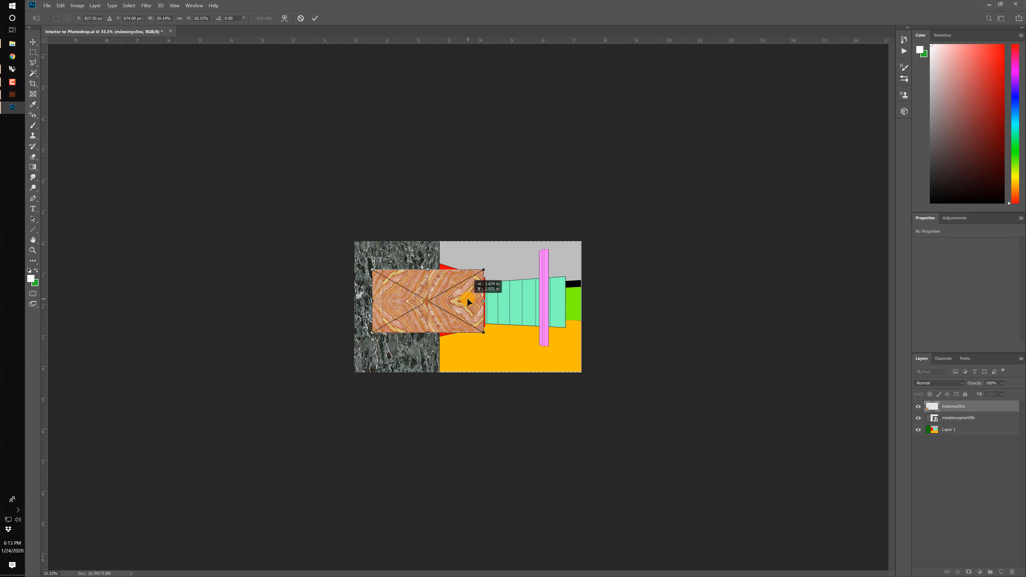
pyautogui.keyDown('alt'); pyautogui.scroll(4, 468, 298); pyautogui.keyUp('alt')
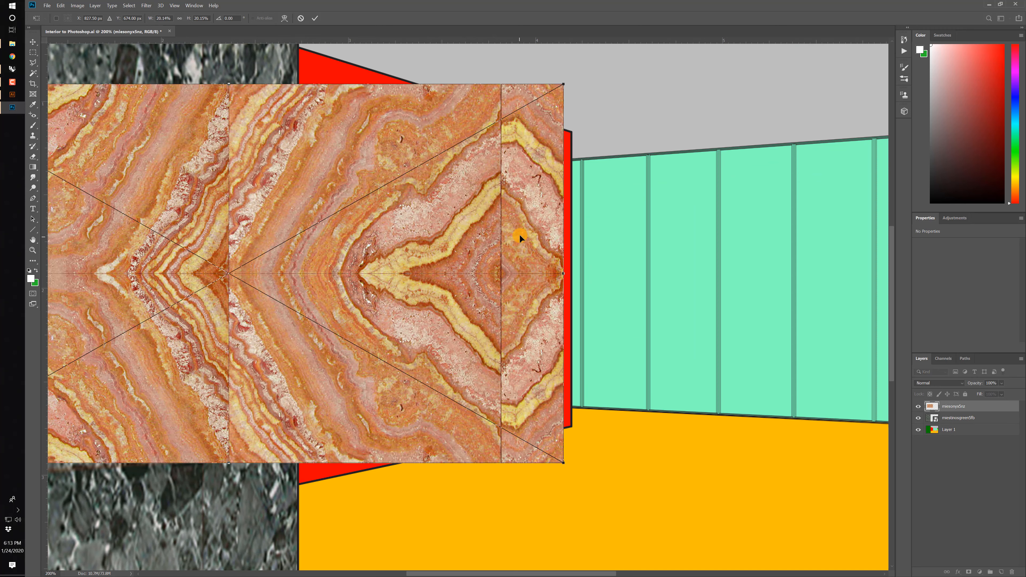
pyautogui.moveTo(521, 178); pyautogui.dragTo(525, 180)
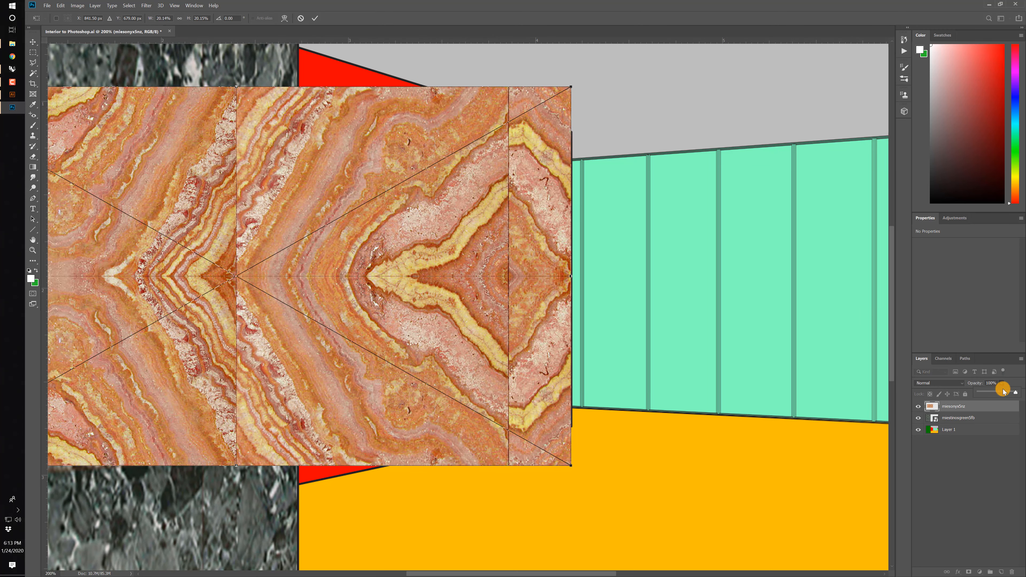
# Set the onyx layer's opacity to 54% and scale the texture to about 15.56%, matching the red wall's far vertical edge.
pyautogui.moveTo(1000, 395); pyautogui.dragTo(999, 394)
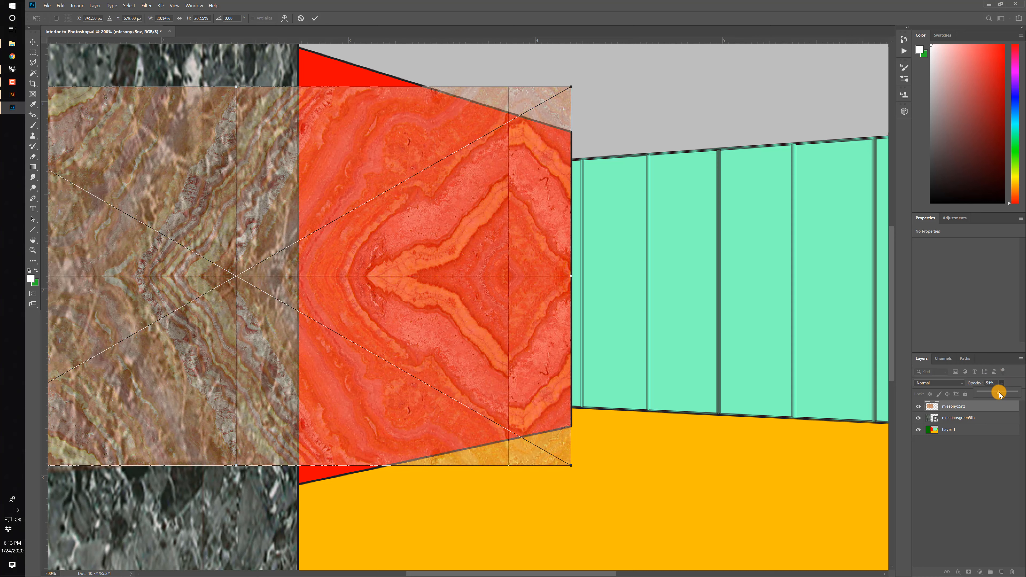
pyautogui.moveTo(571, 467); pyautogui.dragTo(518, 433)
pyautogui.moveTo(465, 394); pyautogui.dragTo(519, 386)
pyautogui.moveTo(569, 77); pyautogui.dragTo(549, 187)
pyautogui.moveTo(573, 442); pyautogui.dragTo(543, 424)
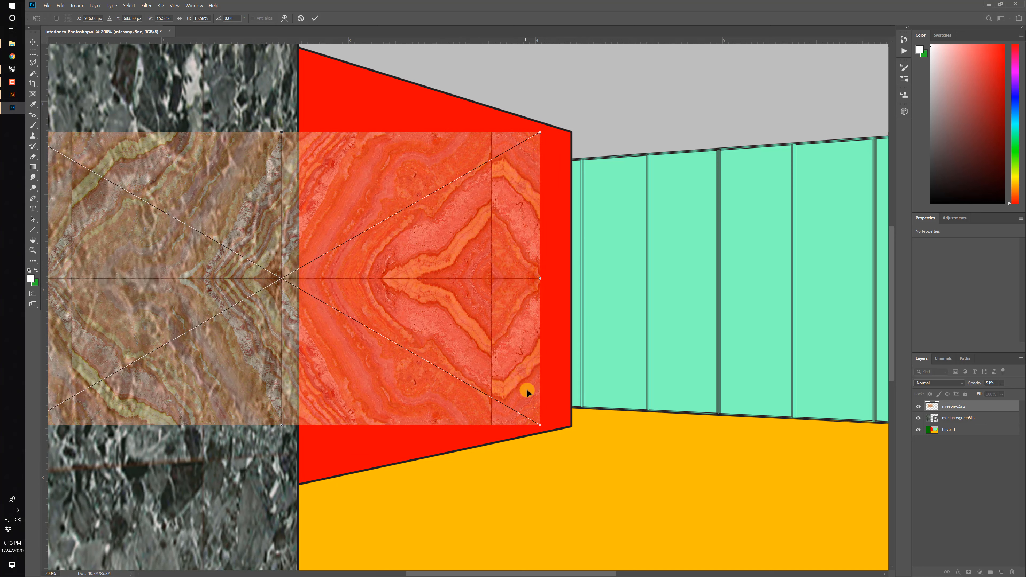
pyautogui.moveTo(526, 390); pyautogui.dragTo(555, 391)
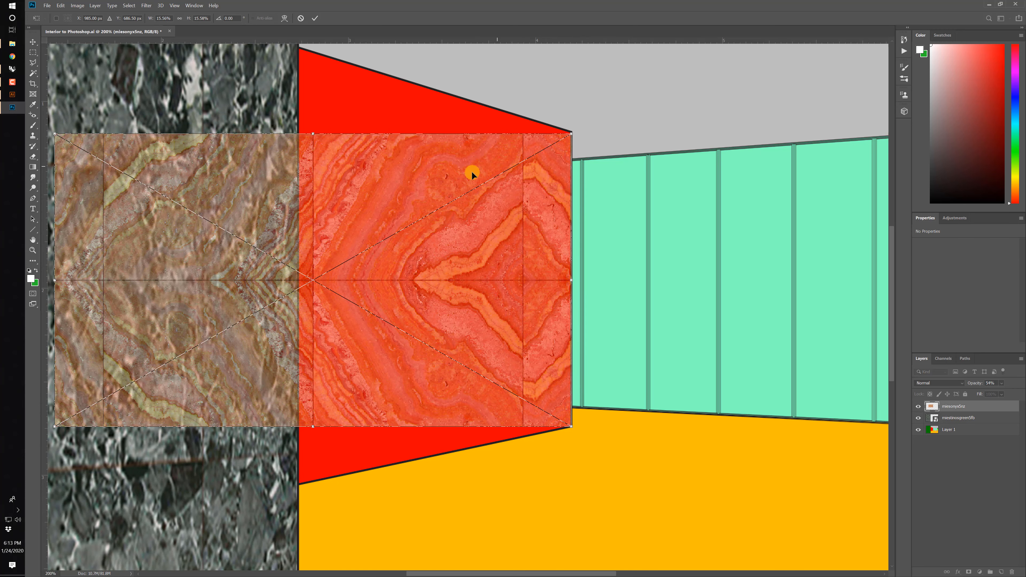
# Apply a Perspective transform to the onyx texture, flaring its outer end to follow the red wall's upper edge, and commit it at 100% opacity.
pyautogui.rightClick(397, 184)
pyautogui.click(416, 229)
pyautogui.hotkey('ctrl', '-')
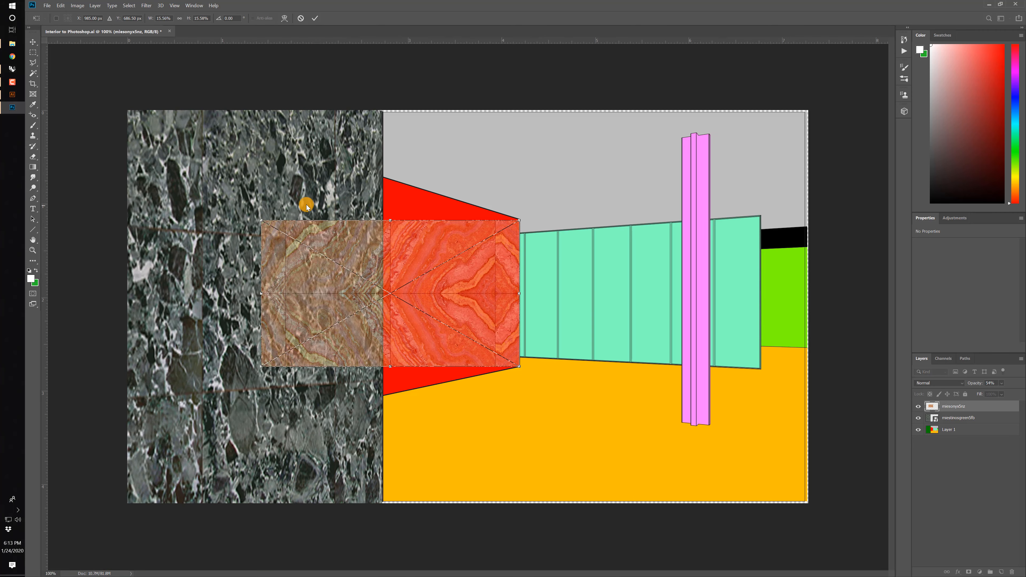
pyautogui.moveTo(260, 221); pyautogui.dragTo(267, 144)
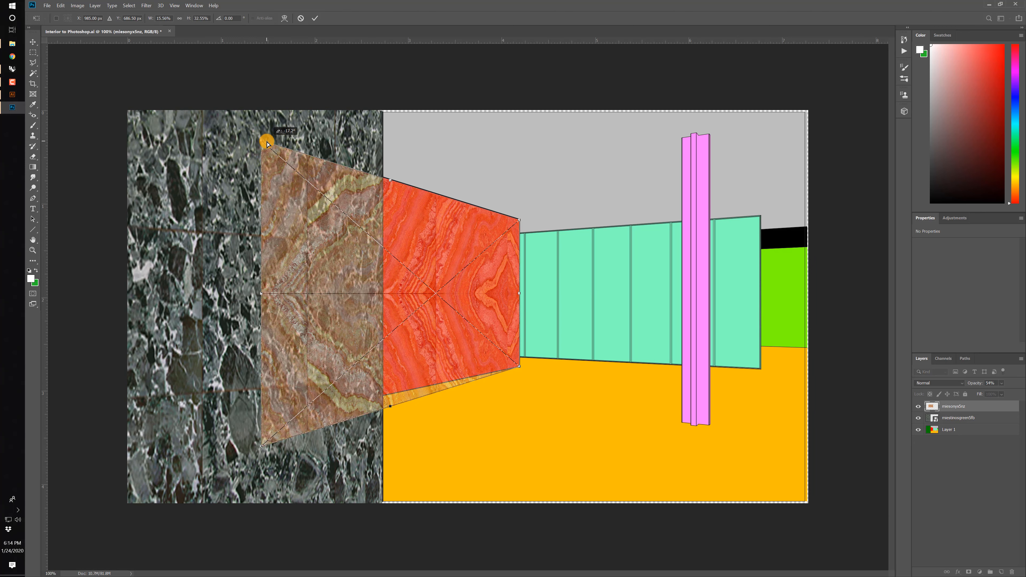
pyautogui.moveTo(304, 154); pyautogui.dragTo(333, 318)
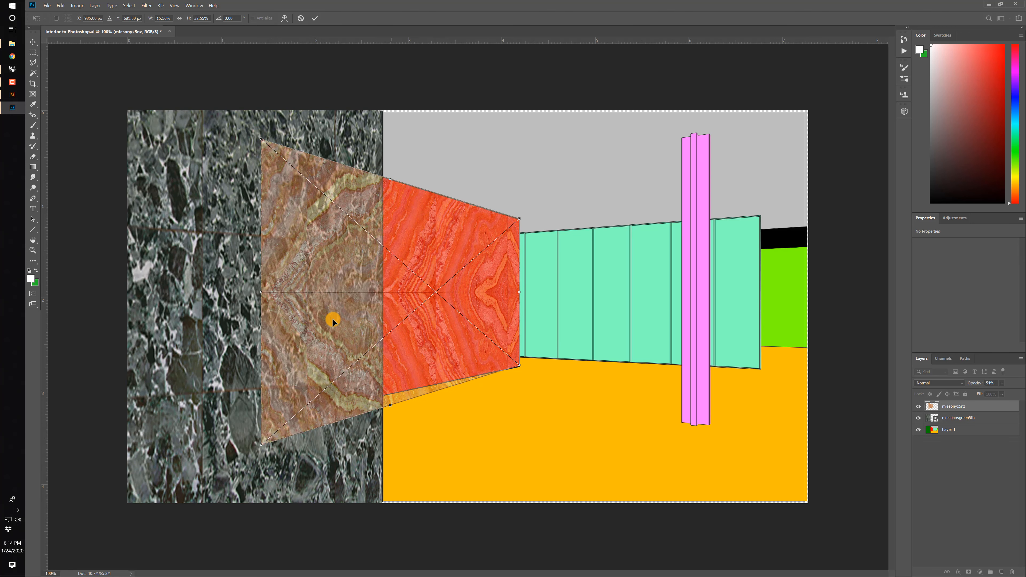
pyautogui.moveTo(258, 447); pyautogui.dragTo(259, 432)
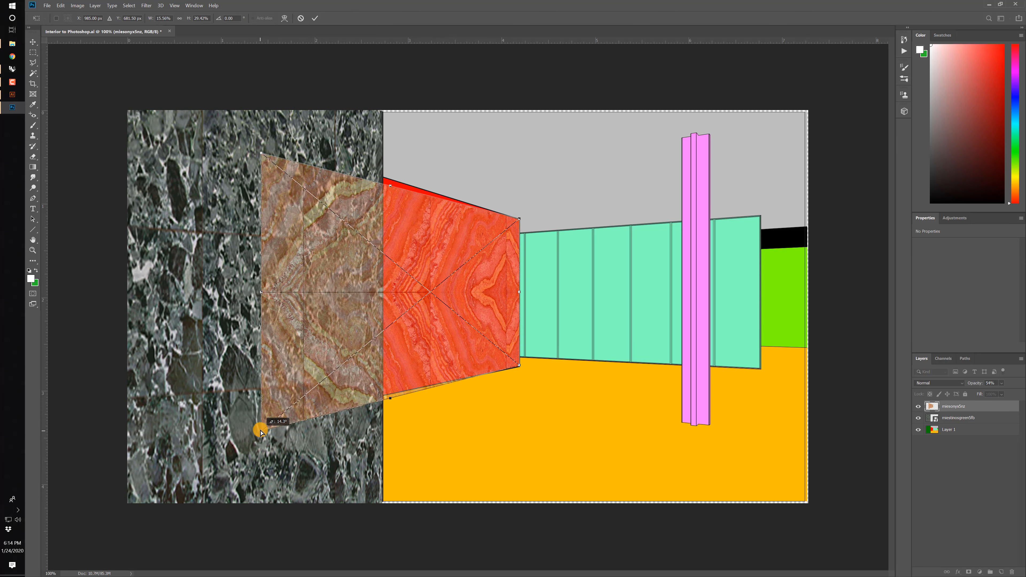
pyautogui.moveTo(261, 155); pyautogui.dragTo(261, 142)
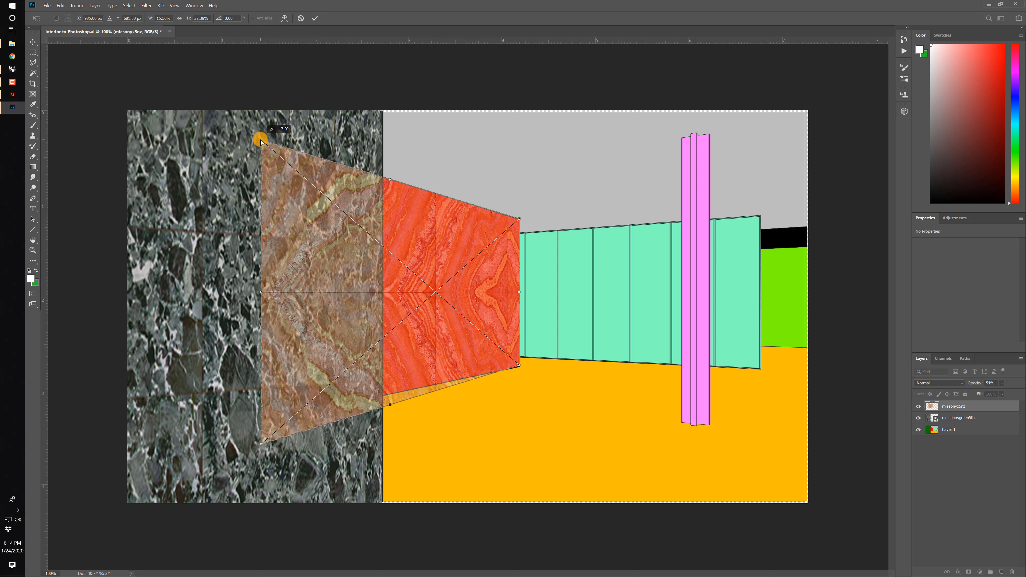
pyautogui.moveTo(470, 271); pyautogui.dragTo(472, 271)
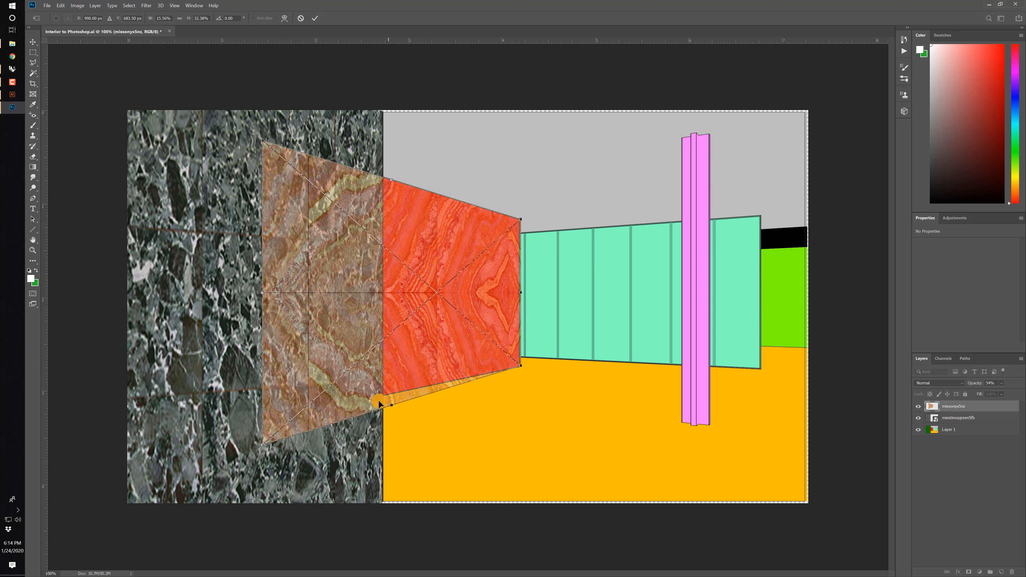
pyautogui.press('Return')
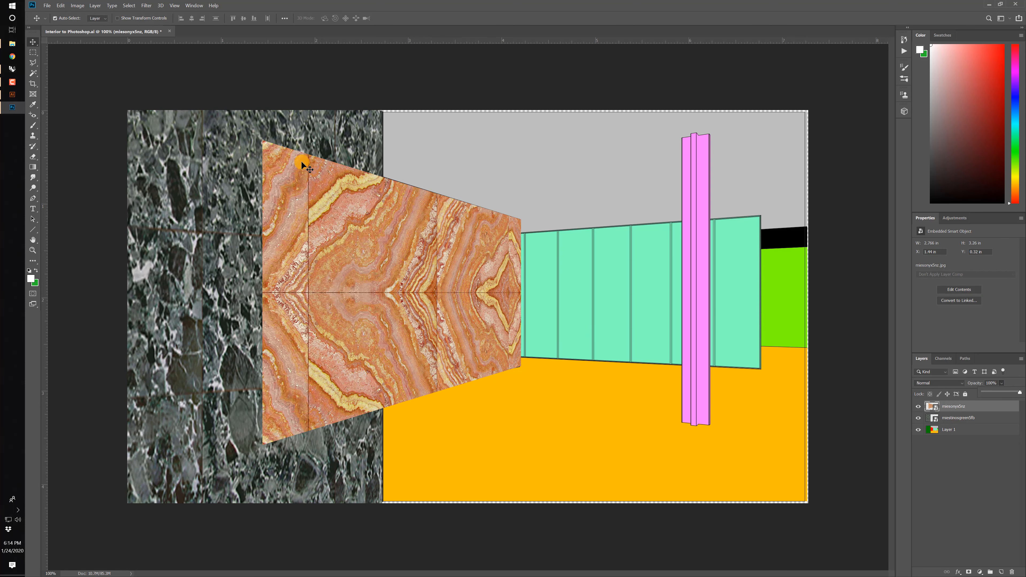
# Select the red wall with Color Range while the onyx layer is hidden, and mask the onyx texture to that selection.
pyautogui.click(918, 407)
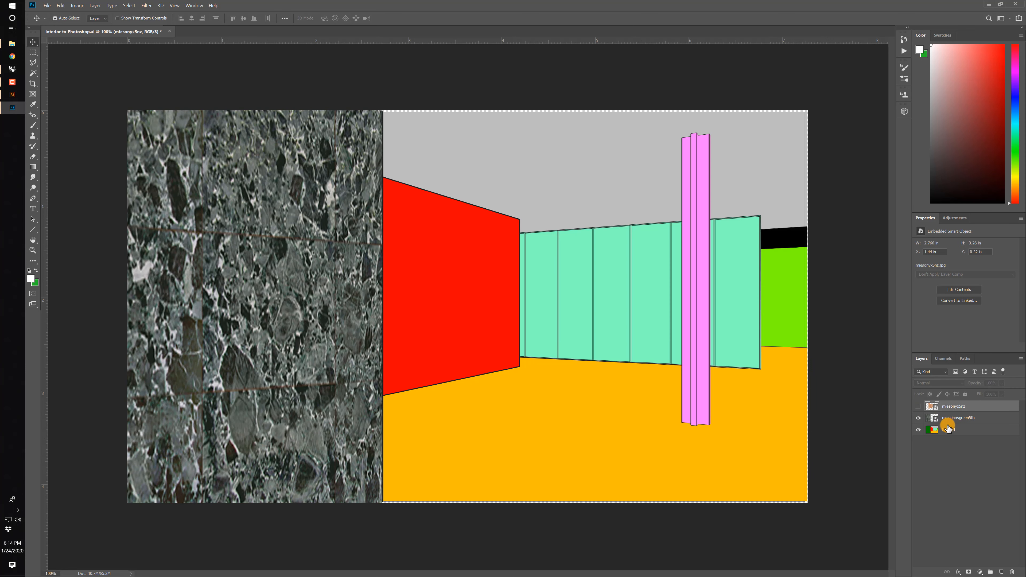
pyautogui.click(130, 5)
pyautogui.click(135, 78)
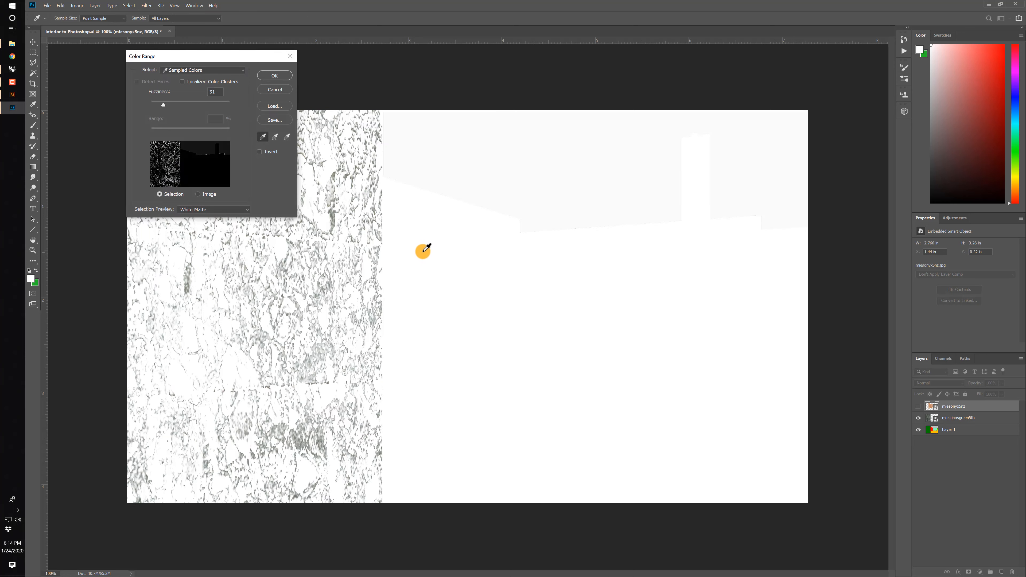
pyautogui.click(431, 249)
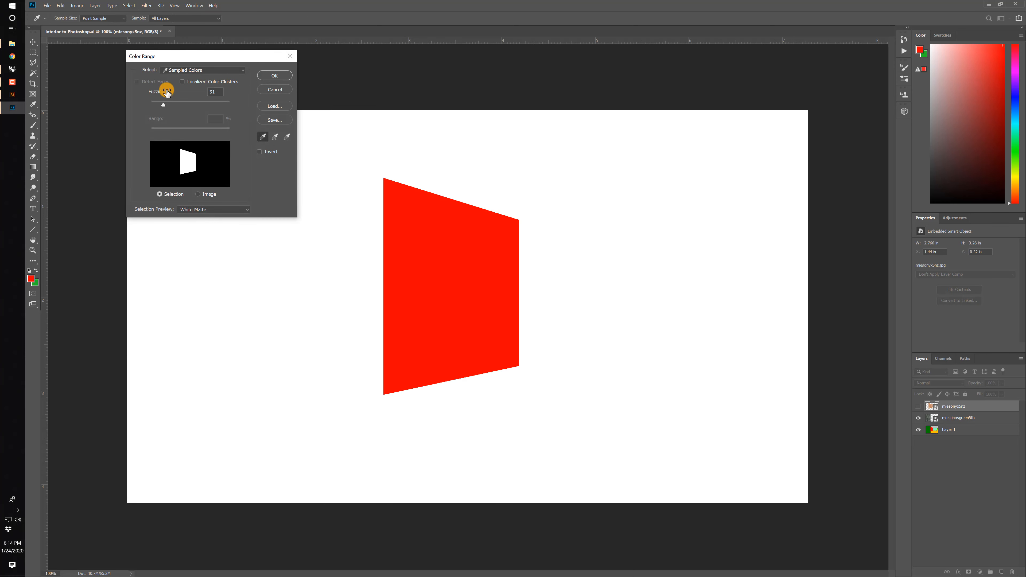
pyautogui.click(274, 75)
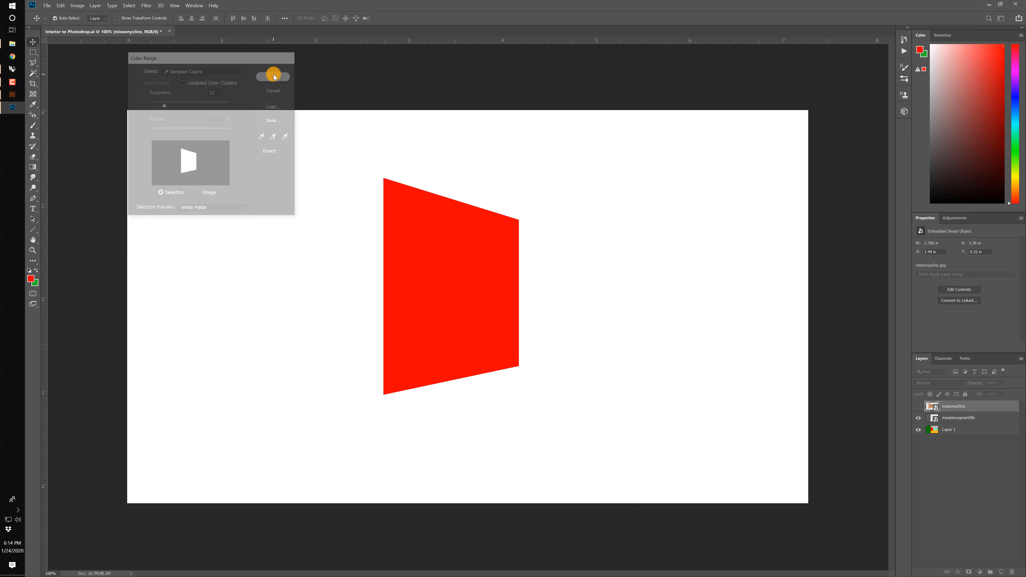
pyautogui.click(918, 406)
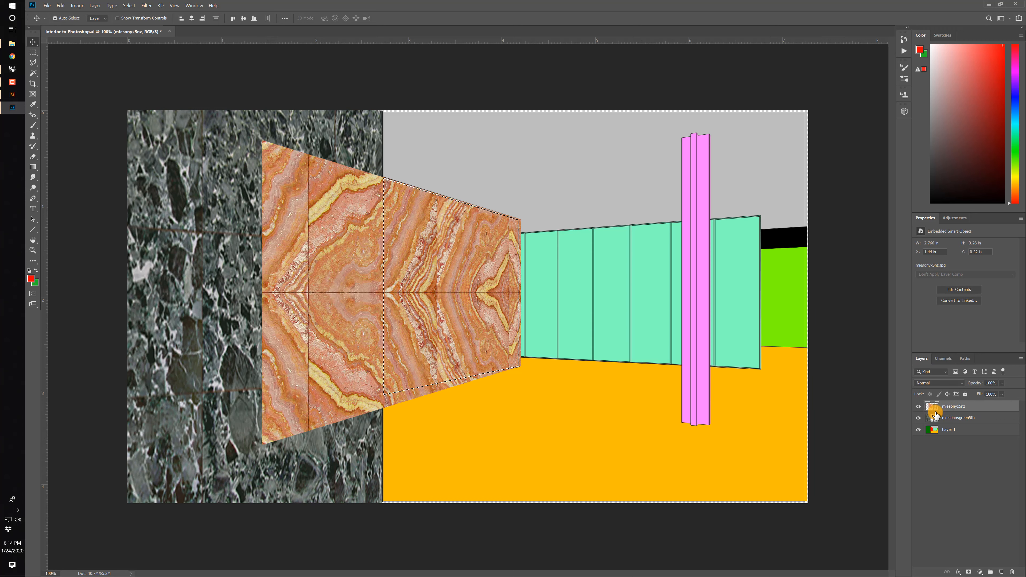
pyautogui.click(970, 572)
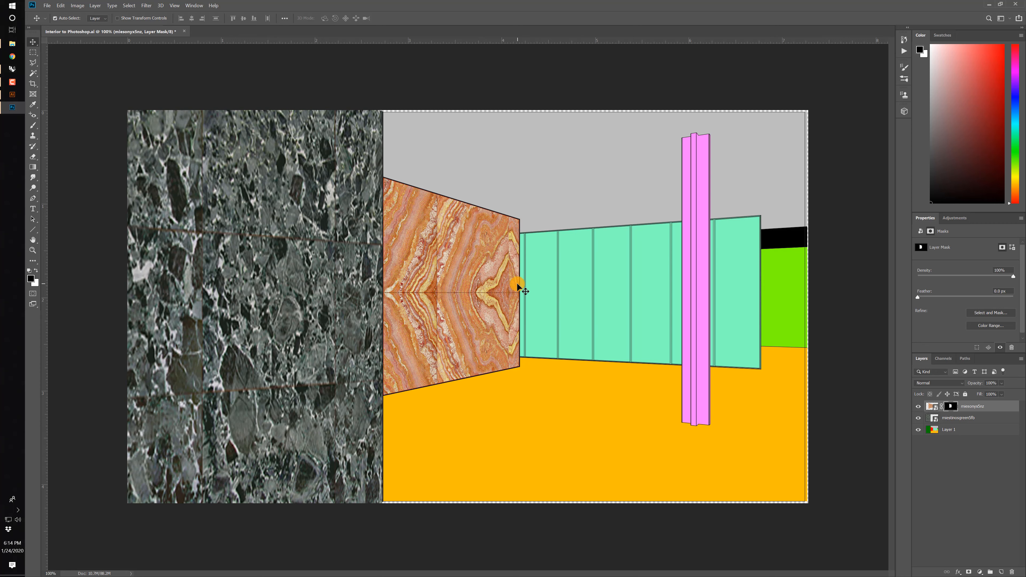
# Place miestravertino2za.jpg from the Materials folder and position it over the floor, its upper edge at the floor's far edge.
pyautogui.click(12, 43)
pyautogui.moveTo(853, 266); pyautogui.dragTo(489, 406)
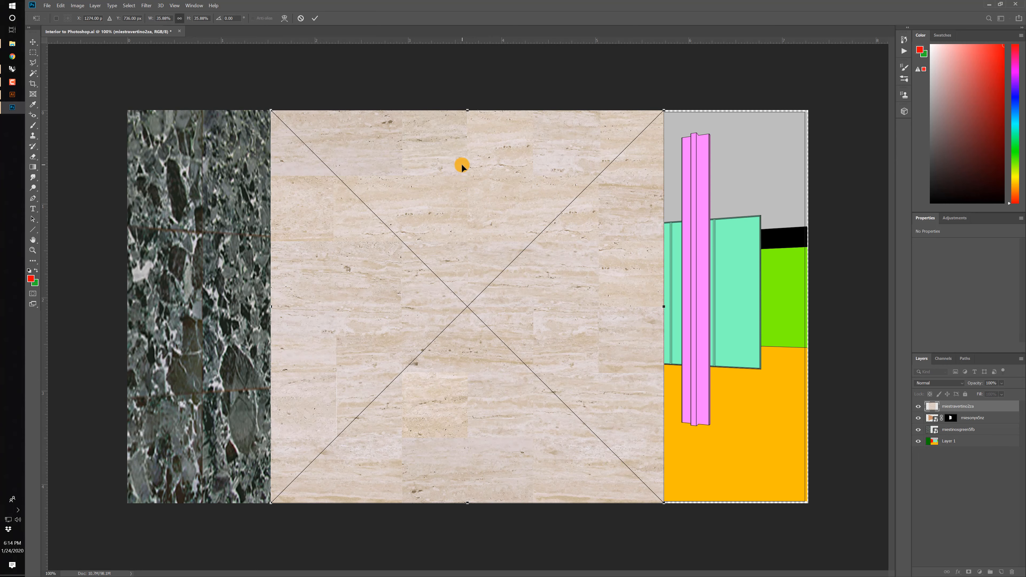
pyautogui.moveTo(462, 164); pyautogui.dragTo(614, 392)
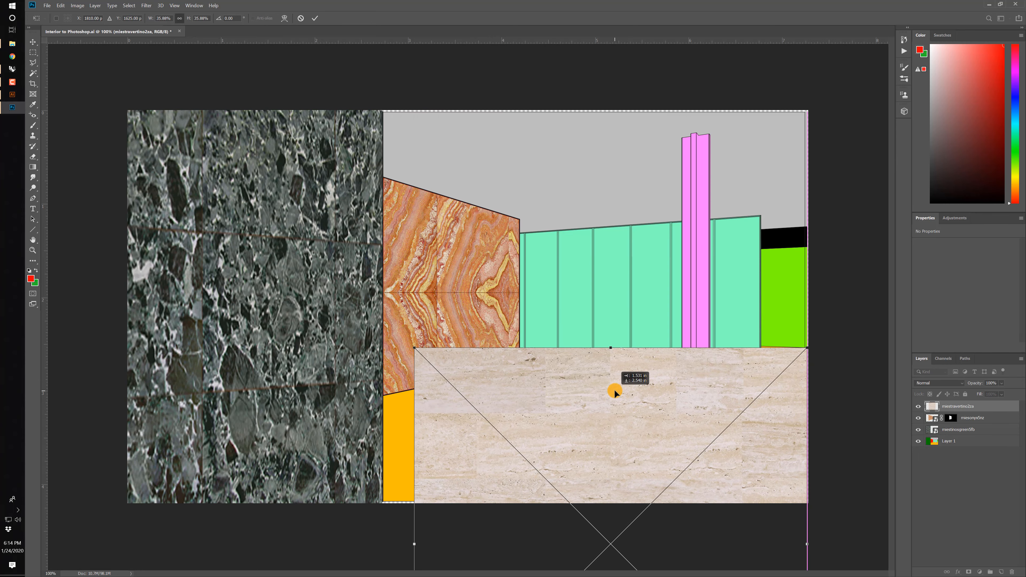
# Distort the travertine texture in perspective by pulling its far and near outer corners until it covers the whole floor, and commit the transform.
pyautogui.rightClick(502, 394)
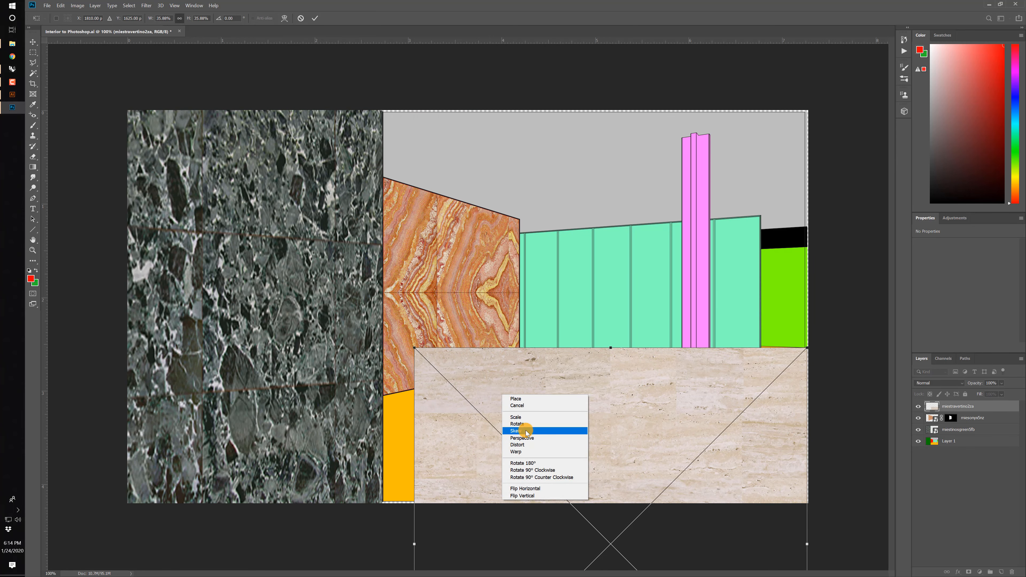
pyautogui.click(524, 445)
pyautogui.moveTo(414, 348); pyautogui.dragTo(498, 338)
pyautogui.hotkey('ctrl', '-')
pyautogui.hotkey('ctrl', '-')
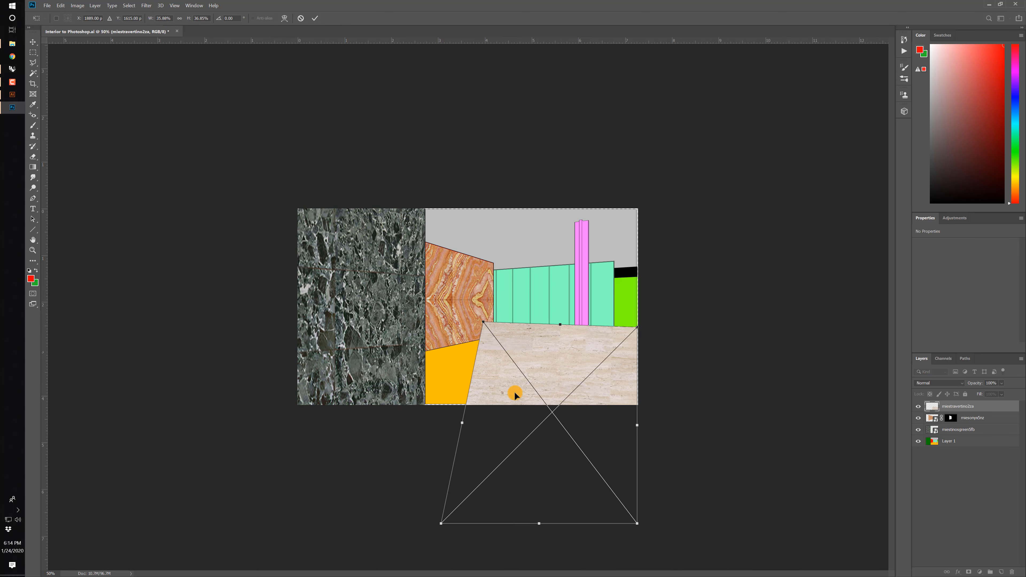
pyautogui.moveTo(439, 526); pyautogui.dragTo(130, 356)
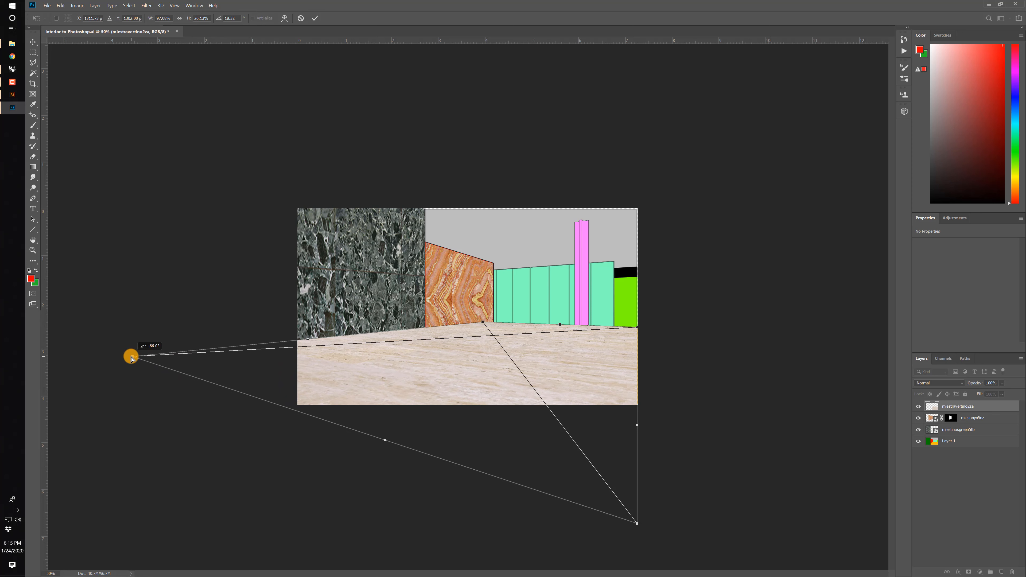
pyautogui.press('Return')
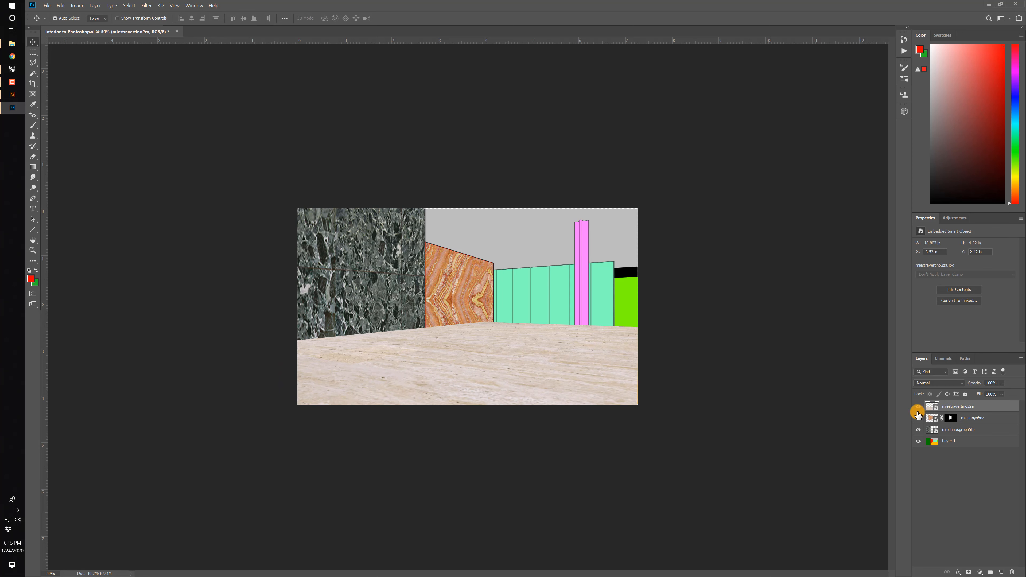
# Hide the three texture layers and select the orange floor of Layer 1 with Color Range.
pyautogui.moveTo(916, 405); pyautogui.dragTo(918, 433)
pyautogui.click(933, 443)
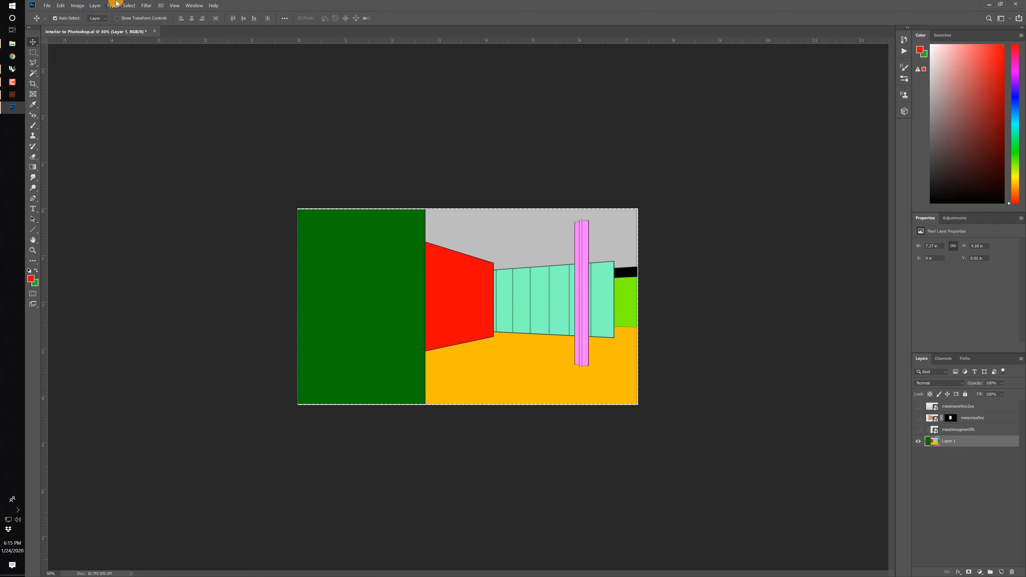
pyautogui.click(129, 6)
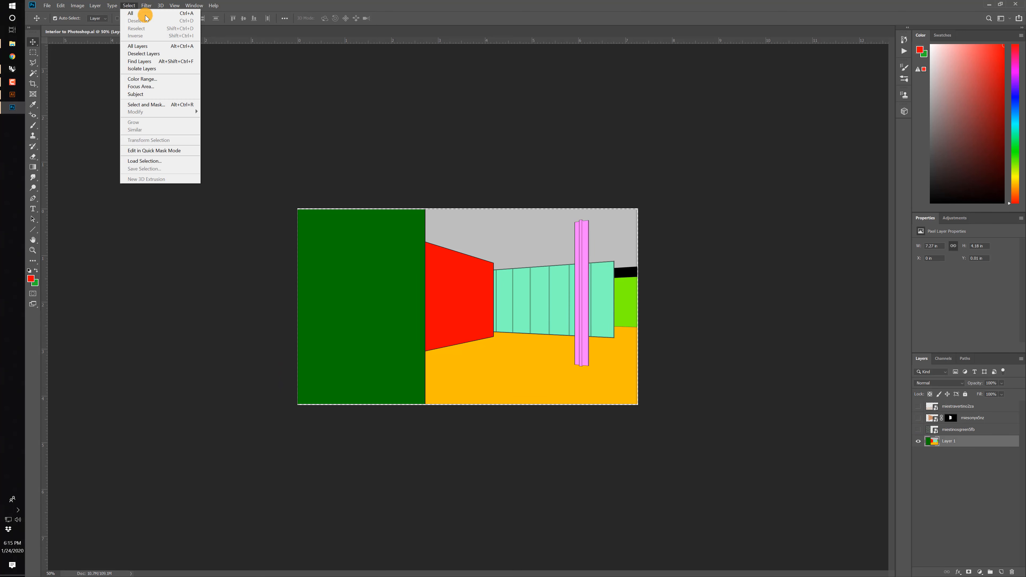
pyautogui.click(152, 79)
pyautogui.click(525, 356)
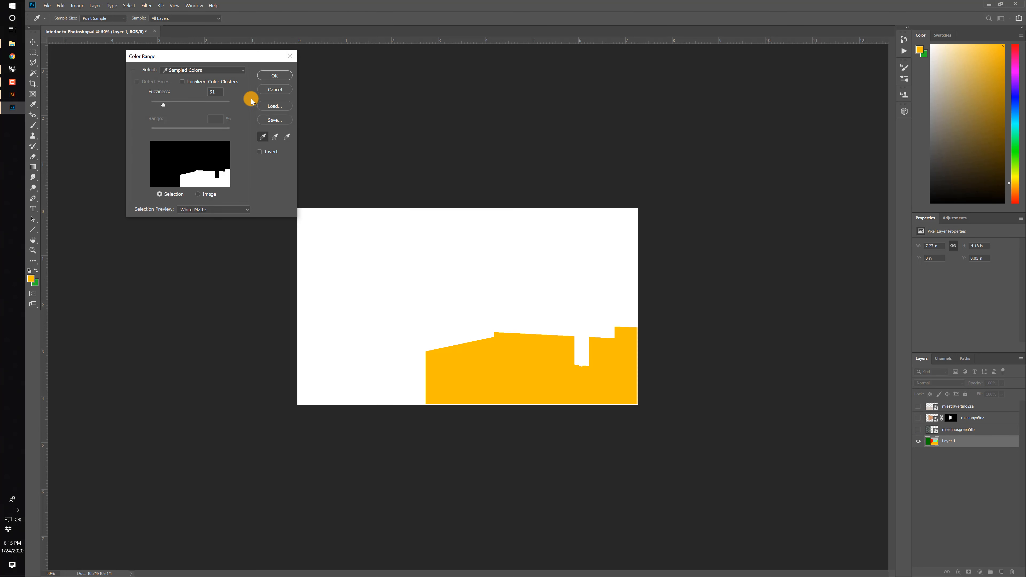
pyautogui.click(274, 75)
# Show the travertine layer again and mask it to the floor selection.
pyautogui.click(918, 406)
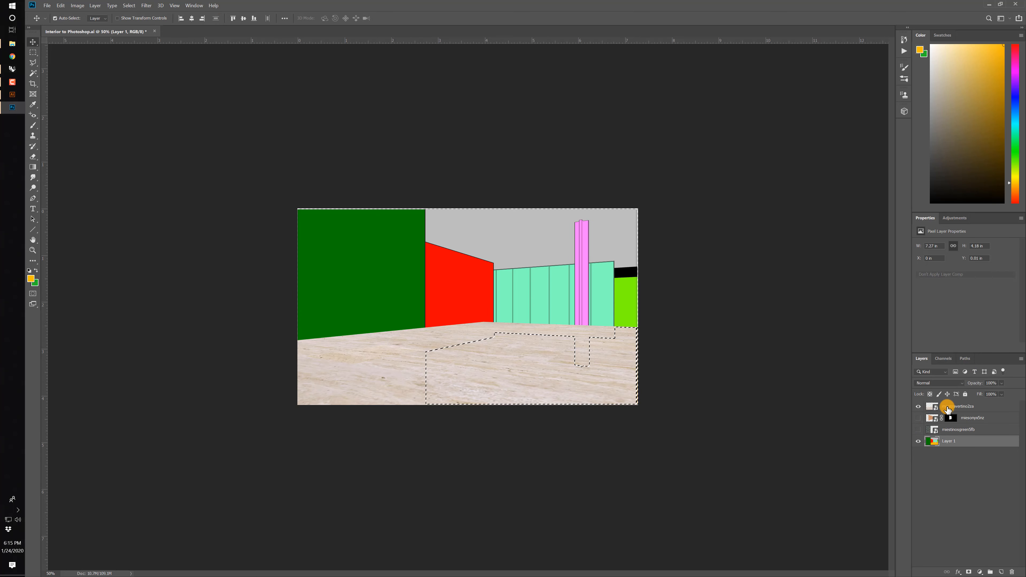
pyautogui.click(956, 406)
pyautogui.click(969, 572)
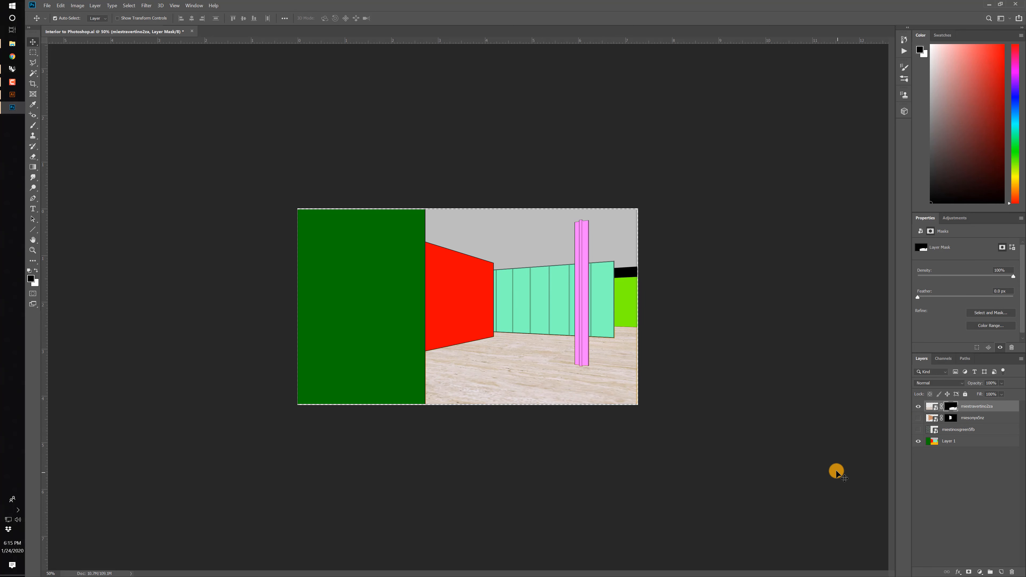
# Place miesalpesgreen13ho.jpg from the Materials folder and enlarge it to about 684% across the back of the room.
pyautogui.click(12, 44)
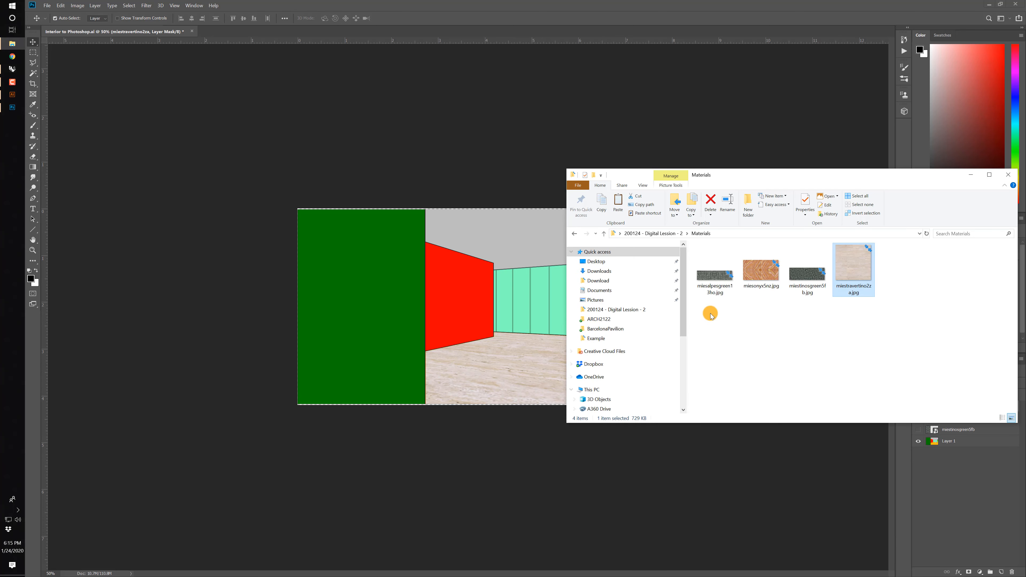
pyautogui.moveTo(714, 271); pyautogui.dragTo(511, 245)
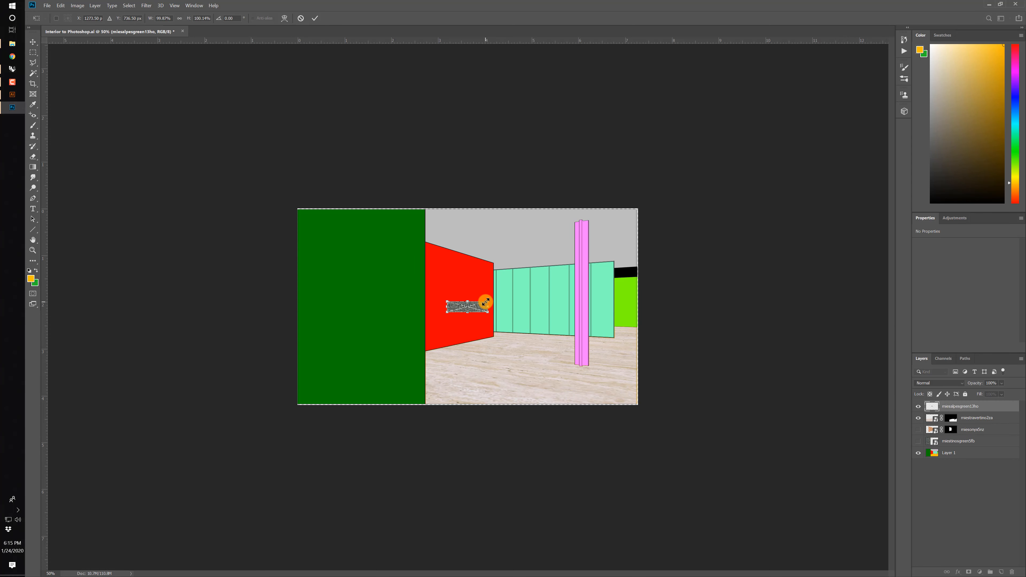
pyautogui.moveTo(485, 302); pyautogui.dragTo(646, 240)
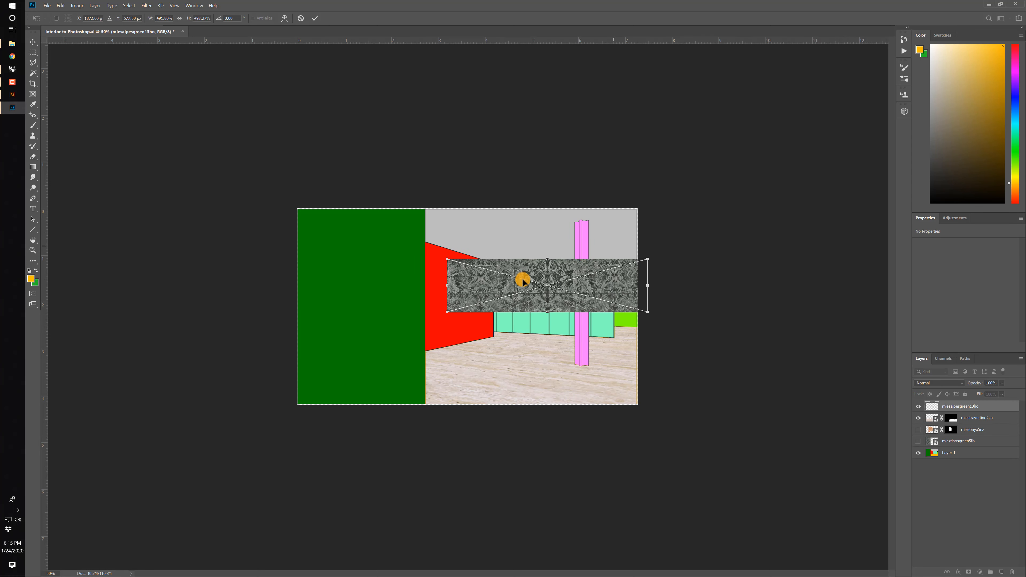
pyautogui.moveTo(448, 310); pyautogui.dragTo(367, 333)
pyautogui.moveTo(541, 286)
pyautogui.mouseDown()
pyautogui.moveTo(465, 294)
pyautogui.moveTo(534, 295)
pyautogui.mouseUp()
# Set the alpine green layer's opacity to 40% and scale it to about 475%, matching the bright green wall's height at the image edge.
pyautogui.hotkey('ctrl', '+')
pyautogui.hotkey('ctrl', '+')
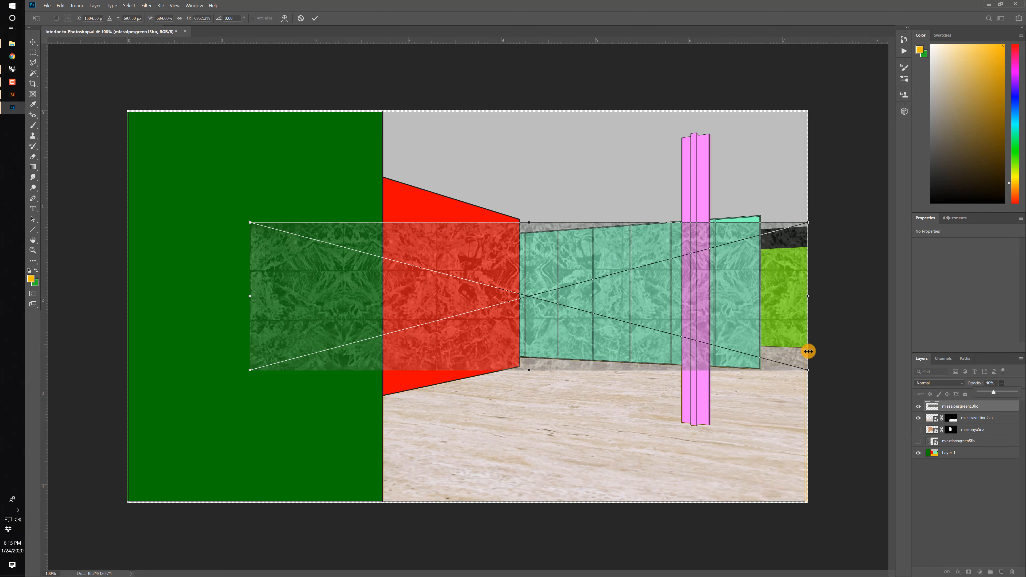
pyautogui.moveTo(251, 223); pyautogui.dragTo(333, 280)
pyautogui.moveTo(337, 372); pyautogui.dragTo(415, 333)
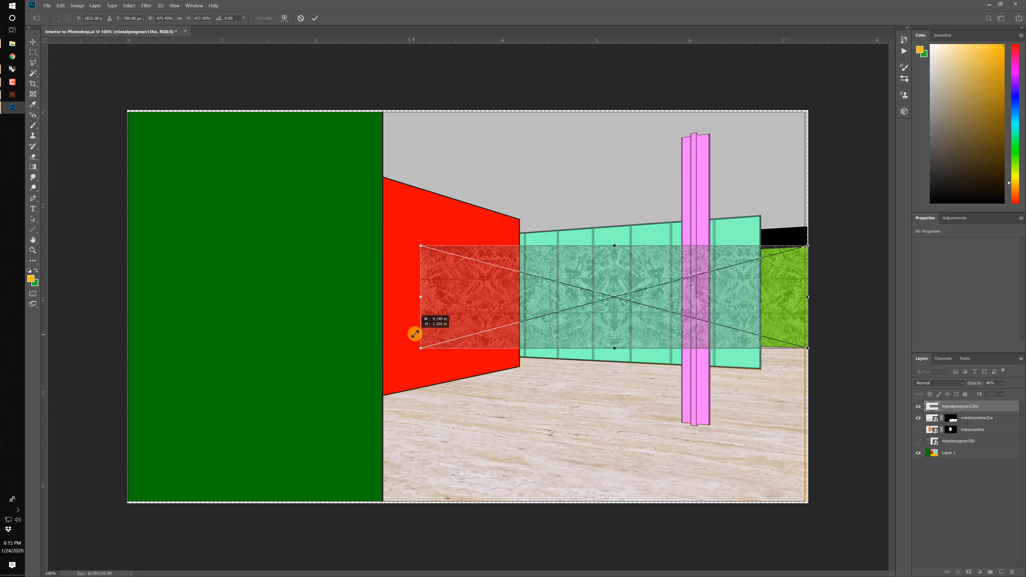
# Apply a Perspective transform to the alpine green texture, narrowing its far end symmetrically, and commit it at 100% opacity.
pyautogui.rightClick(449, 304)
pyautogui.click(465, 350)
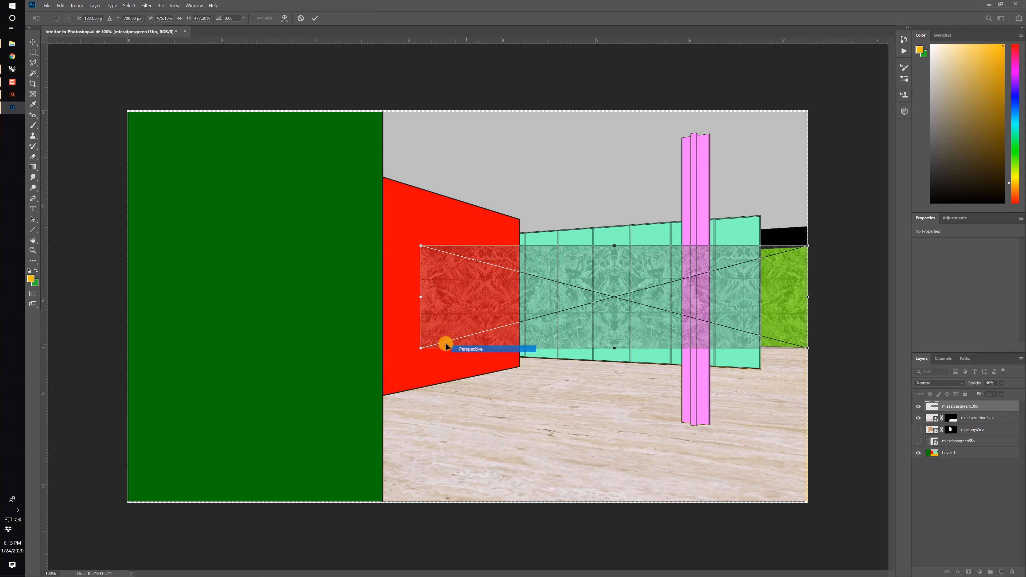
pyautogui.moveTo(420, 349); pyautogui.dragTo(424, 338)
pyautogui.press('Return')
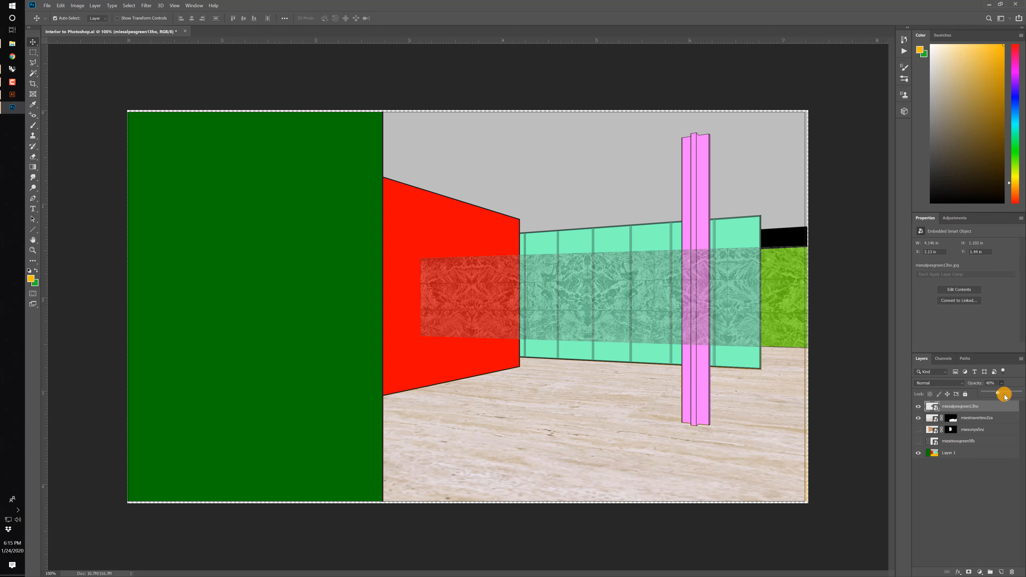
pyautogui.click(963, 452)
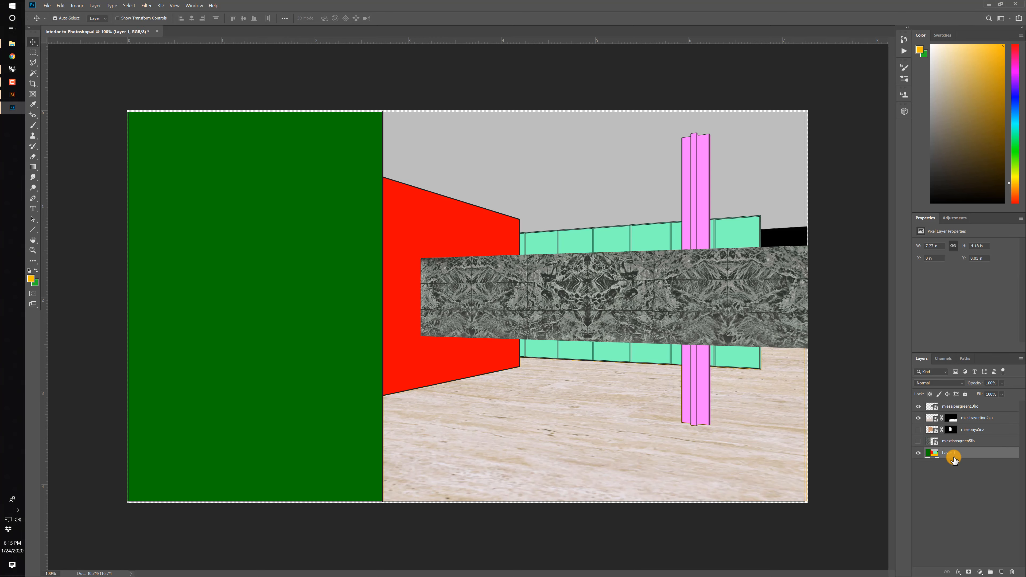
pyautogui.click(128, 5)
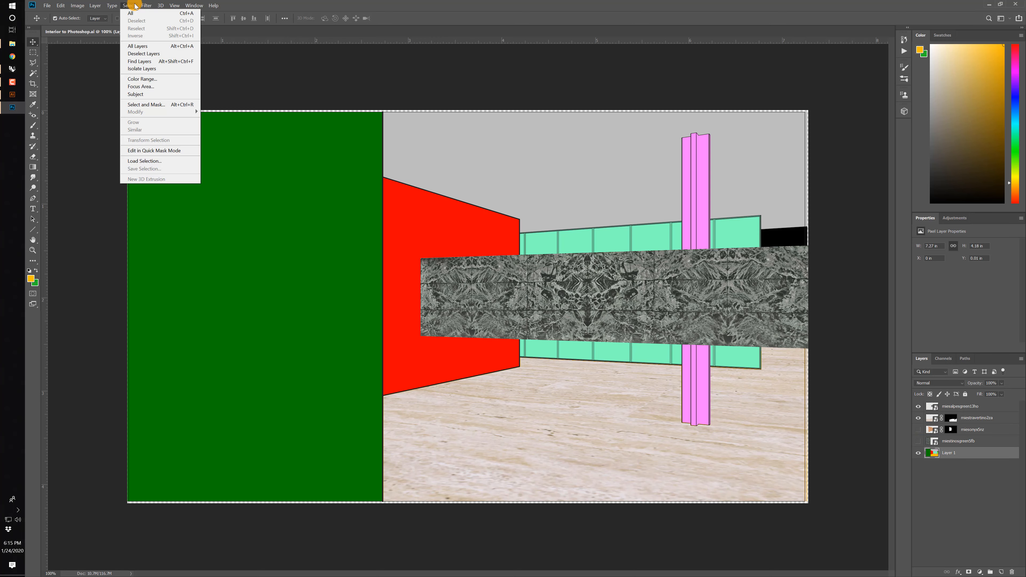
pyautogui.click(156, 79)
pyautogui.click(794, 278)
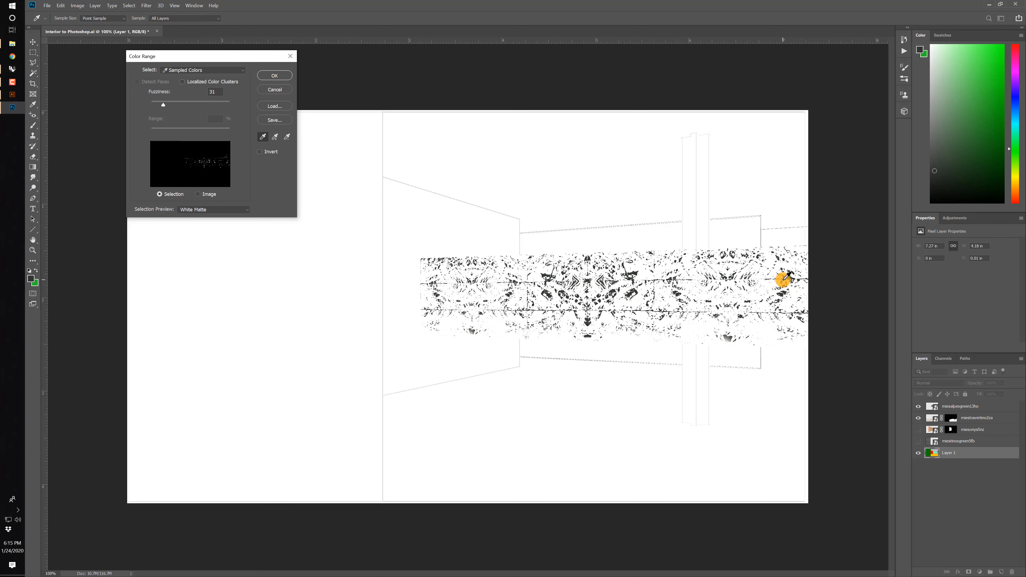
pyautogui.press('Return')
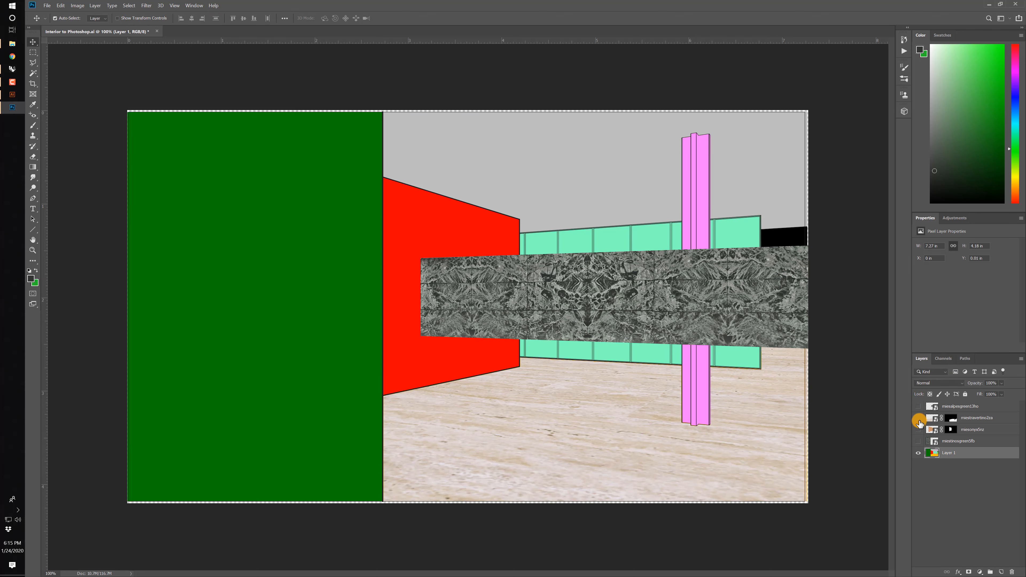
# Hide the texture layers and select the bright green back wall on Layer 1 with Color Range.
pyautogui.click(919, 422)
pyautogui.click(129, 5)
pyautogui.click(146, 80)
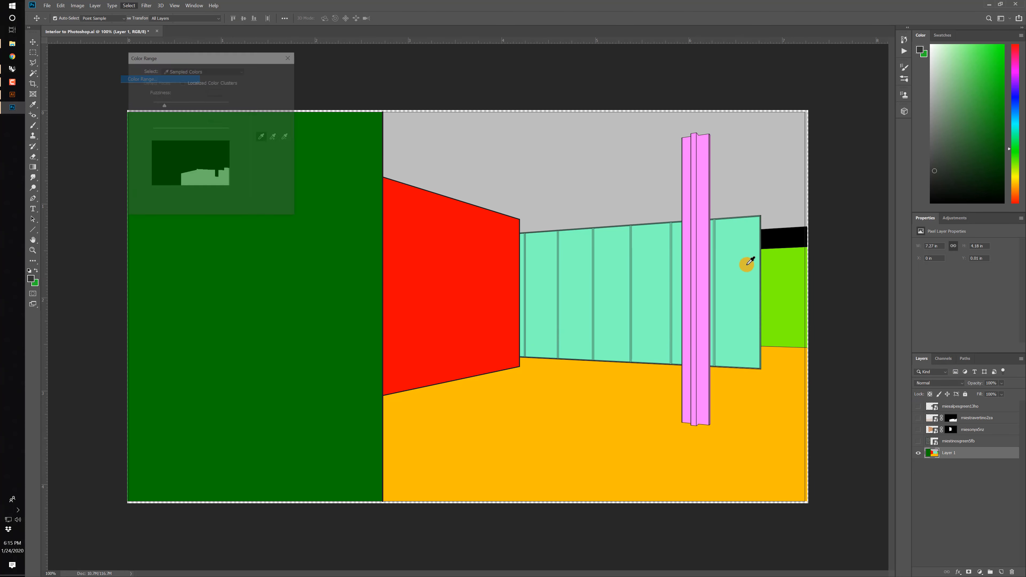
pyautogui.click(776, 271)
pyautogui.click(274, 76)
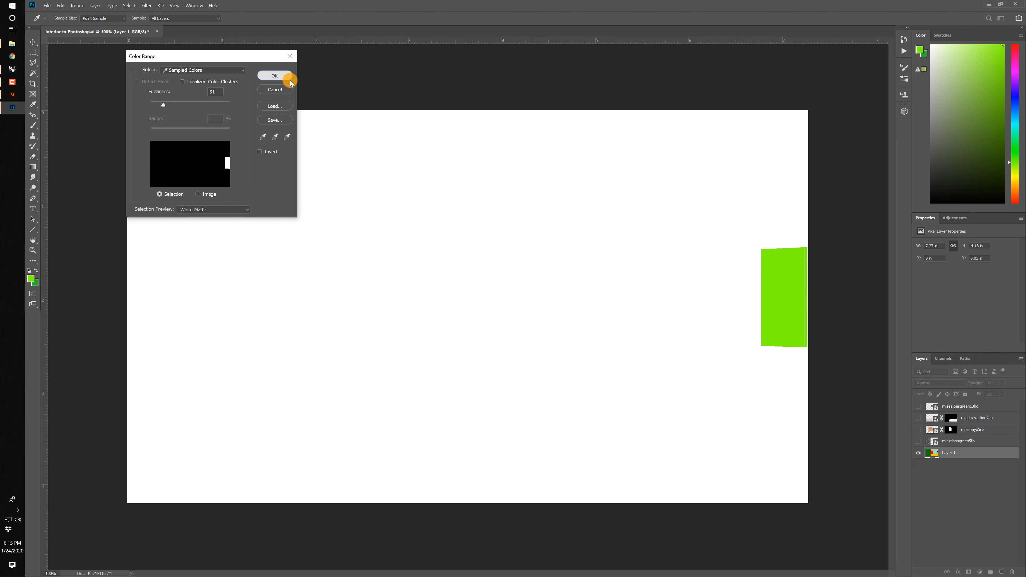
# Show the alpine green layer again, mask it to the bright green wall selection, and show the other texture layers.
pyautogui.click(944, 407)
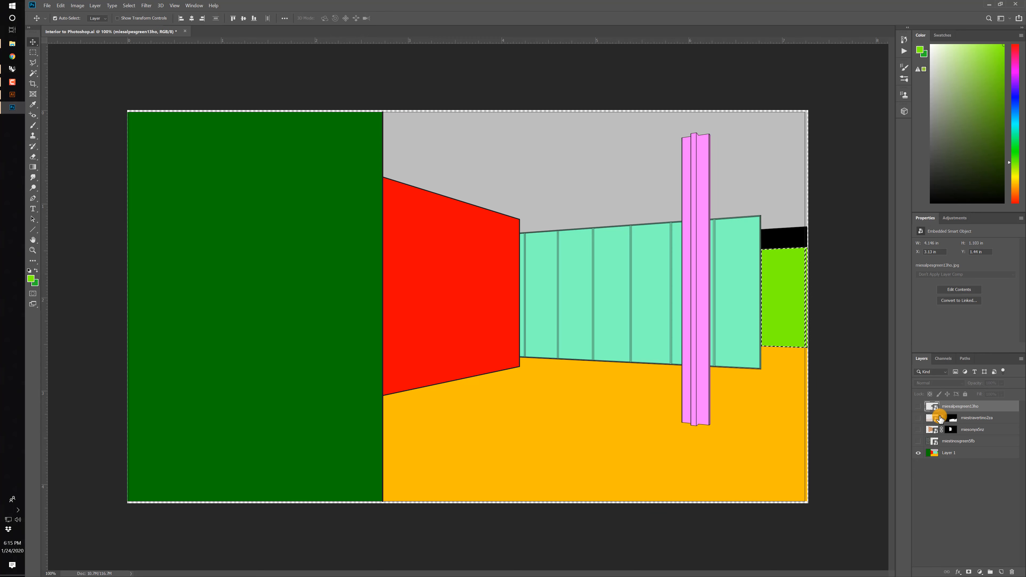
pyautogui.click(918, 406)
pyautogui.click(969, 572)
pyautogui.click(918, 418)
pyautogui.click(918, 429)
pyautogui.click(919, 441)
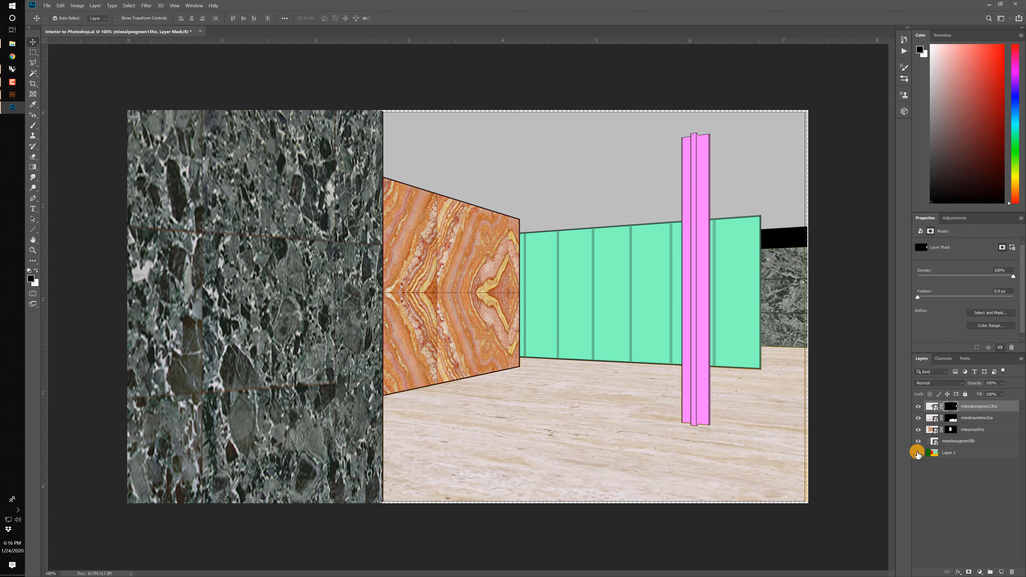
pyautogui.click(918, 453)
pyautogui.click(919, 453)
# Add a new layer above the alpine green texture and select the black strip on Layer 1 with Color Range.
pyautogui.click(978, 407)
pyautogui.click(1001, 572)
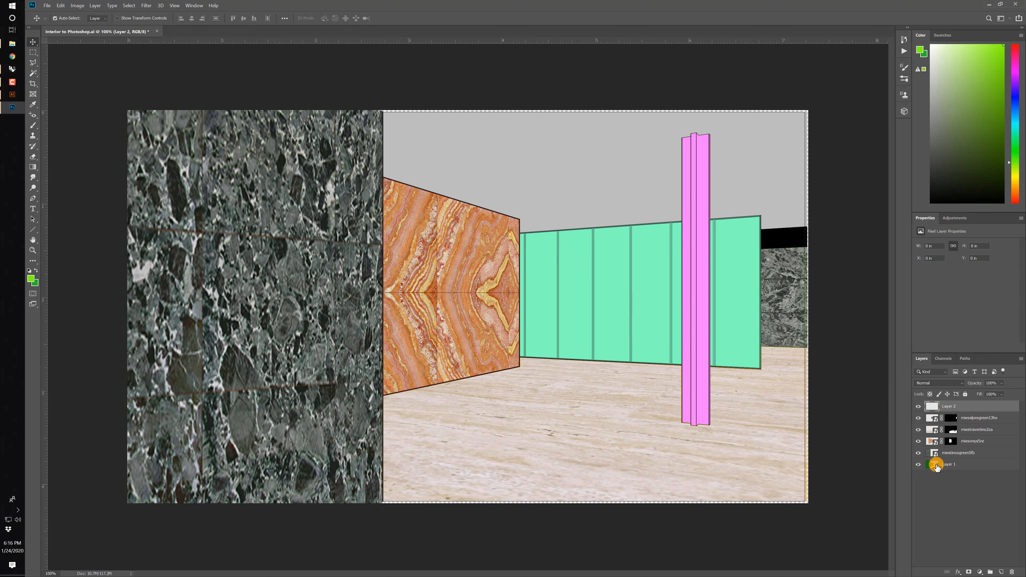
pyautogui.click(937, 467)
pyautogui.click(130, 5)
pyautogui.click(142, 79)
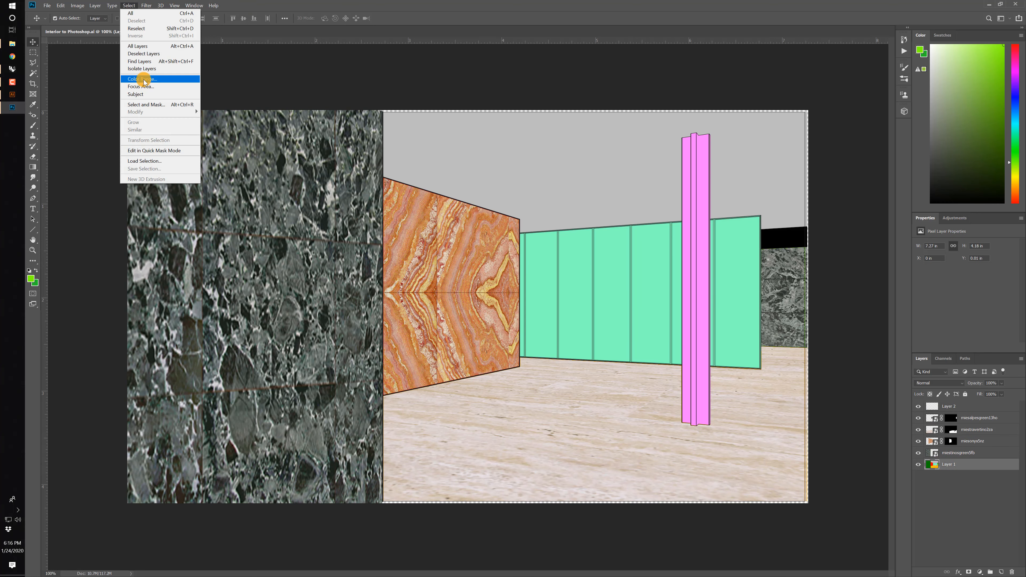
pyautogui.click(783, 234)
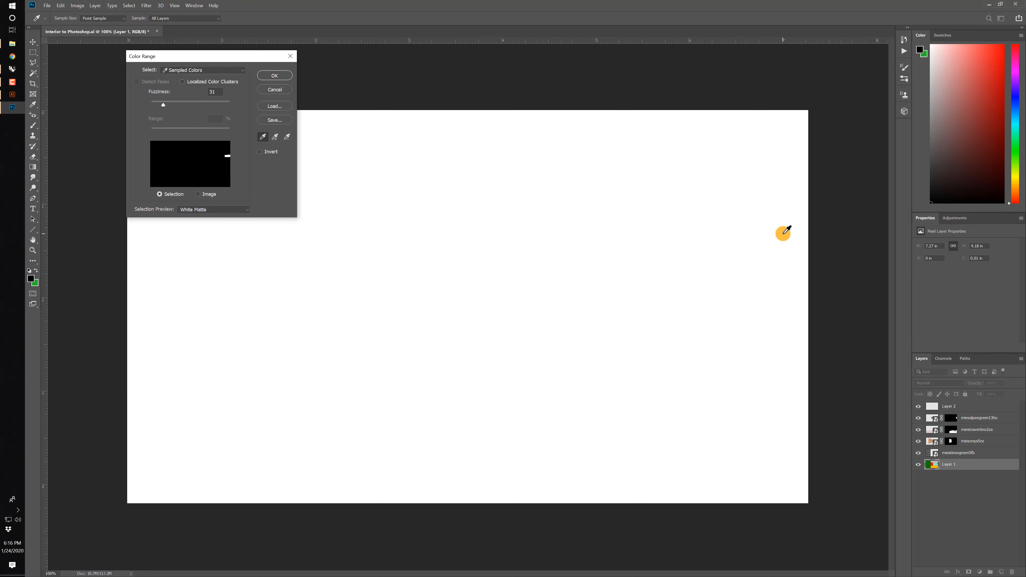
pyautogui.click(275, 76)
# Subtract the stray selected specks over the large dark green stone wall, keeping only the black strip selected.
pyautogui.click(31, 55)
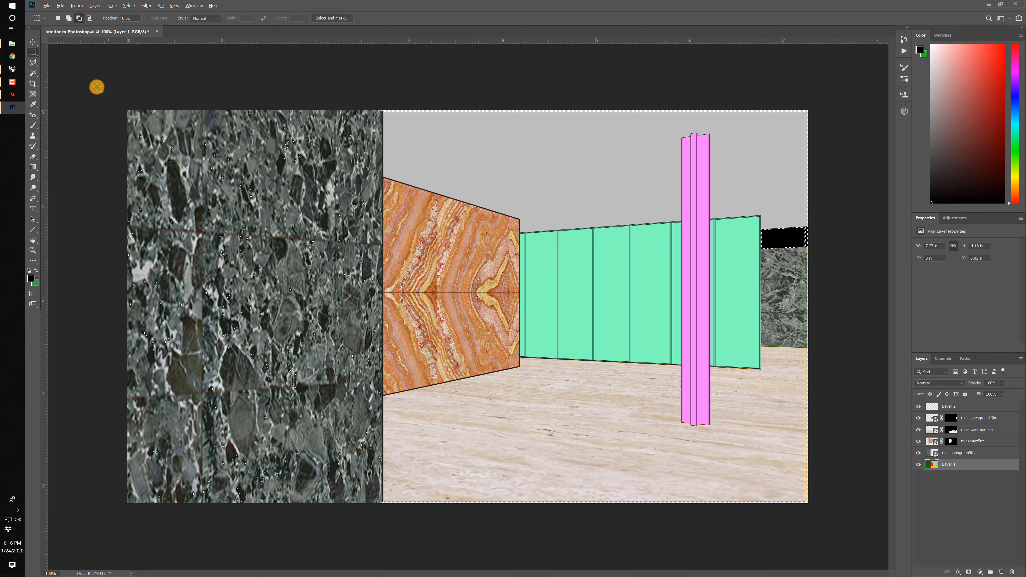
pyautogui.moveTo(96, 87); pyautogui.dragTo(411, 573)
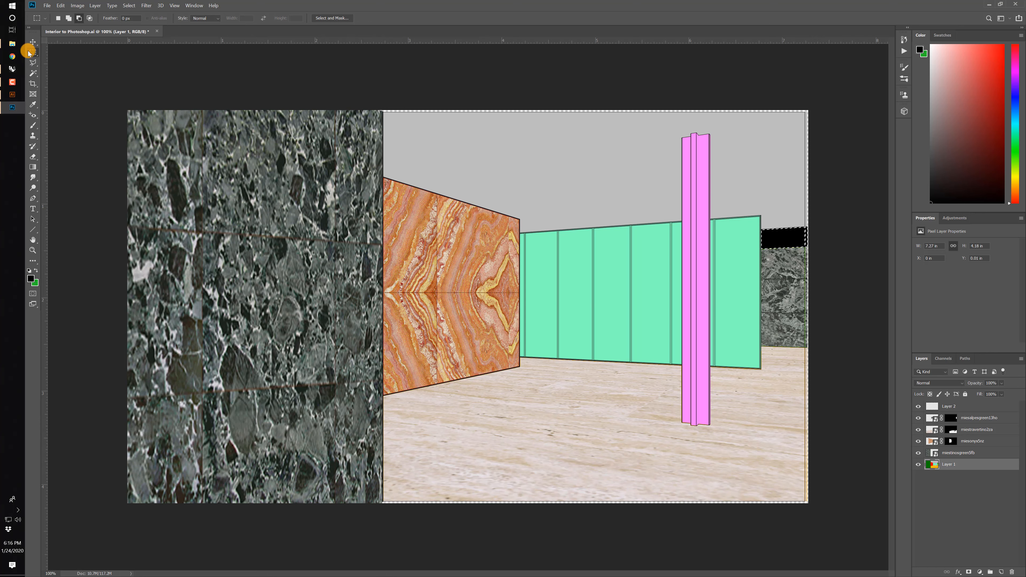
pyautogui.moveTo(87, 84); pyautogui.dragTo(470, 564)
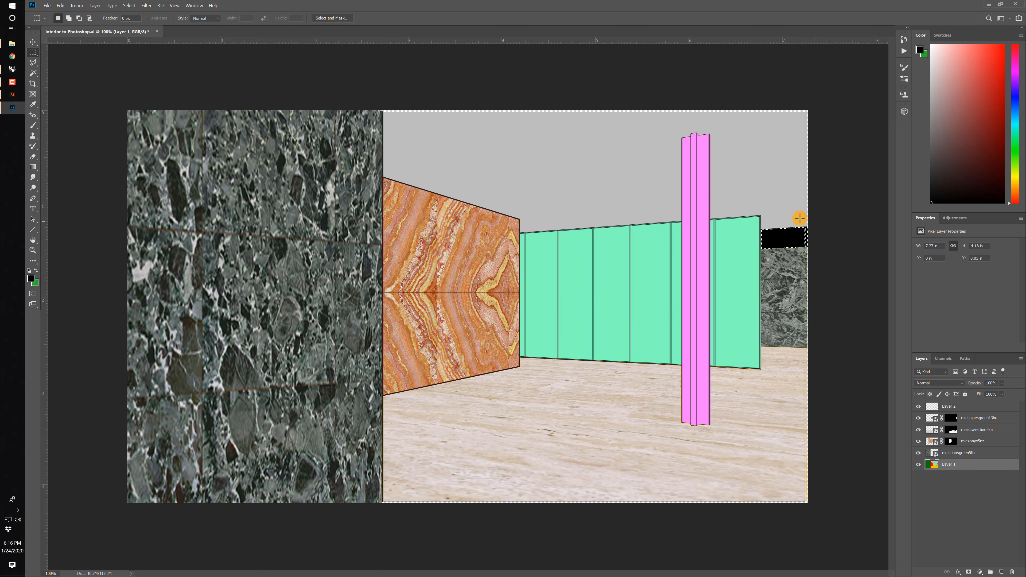
# Paint the black strip selection on Layer 2 with light blue, RGB 134, 204, 219.
pyautogui.click(961, 406)
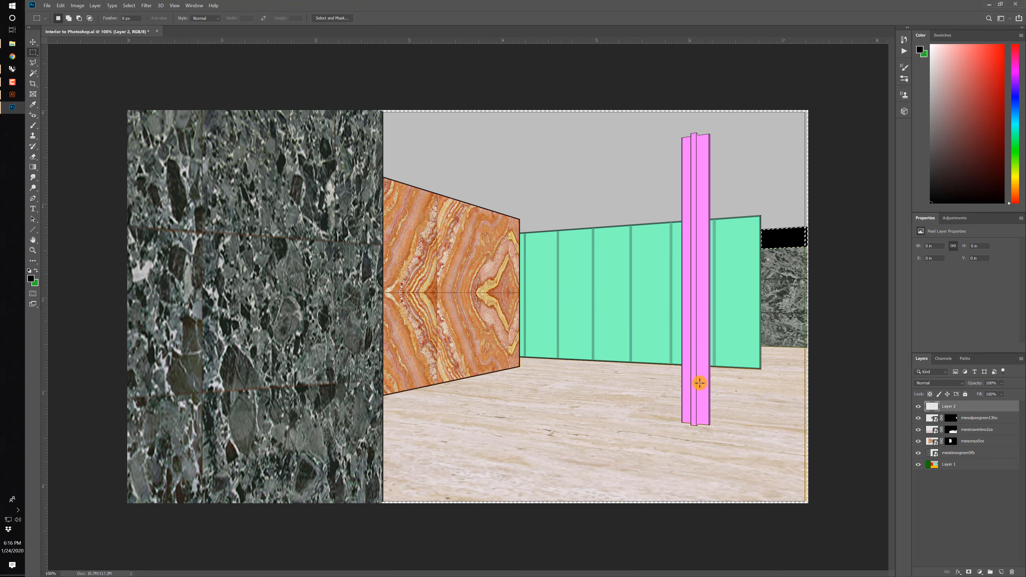
pyautogui.press('i')
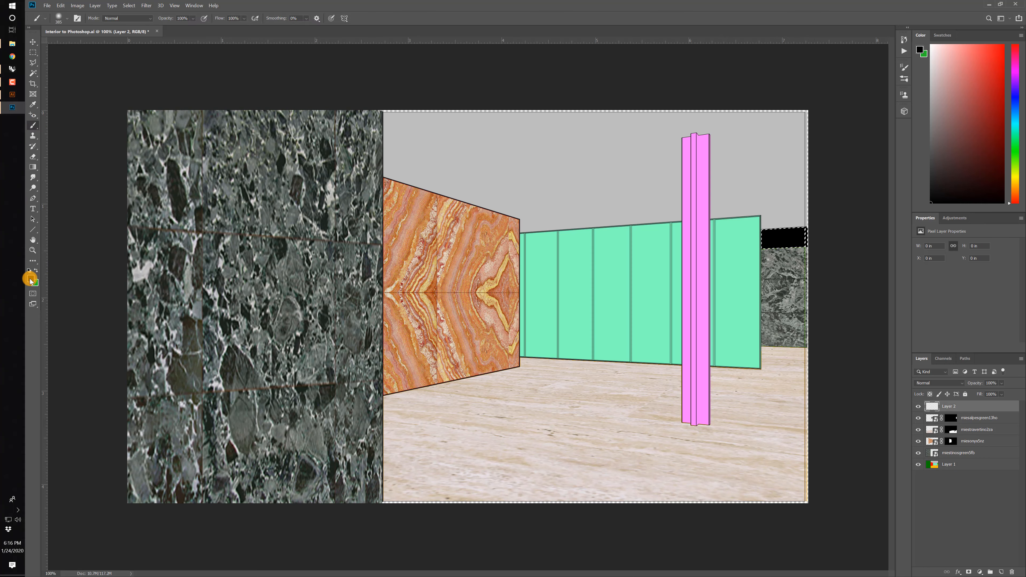
pyautogui.click(30, 278)
pyautogui.click(440, 185)
pyautogui.moveTo(355, 178); pyautogui.dragTo(389, 158)
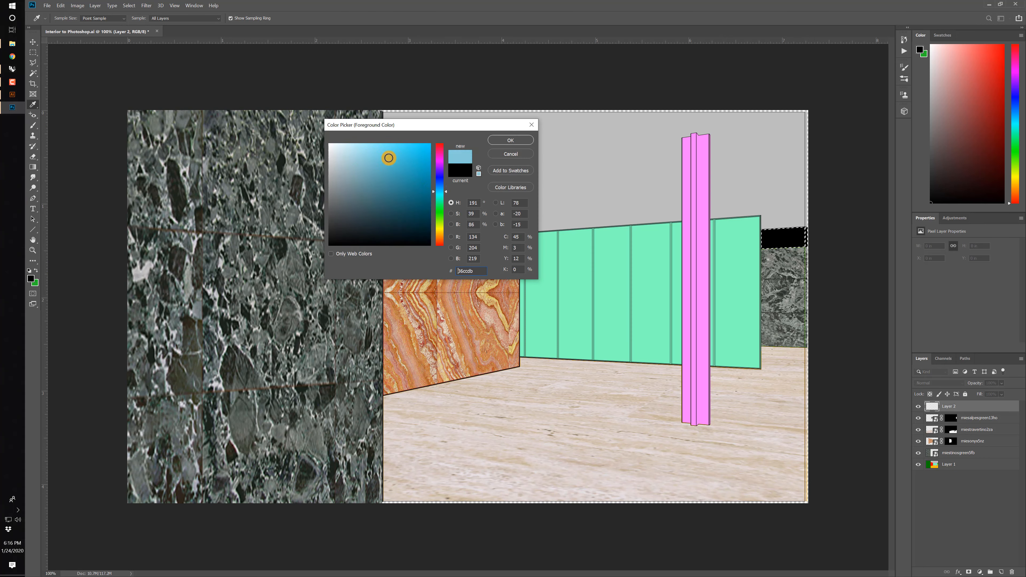
pyautogui.click(511, 140)
pyautogui.click(811, 233)
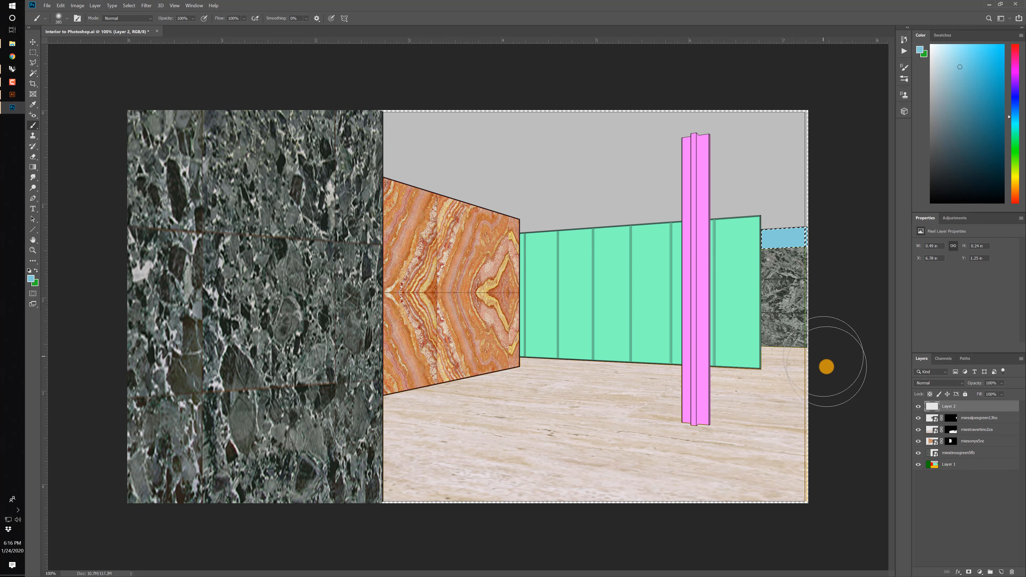
# Add another new layer on top, hide Layer 2 and the masked texture layers, and activate Layer 1.
pyautogui.click(1001, 571)
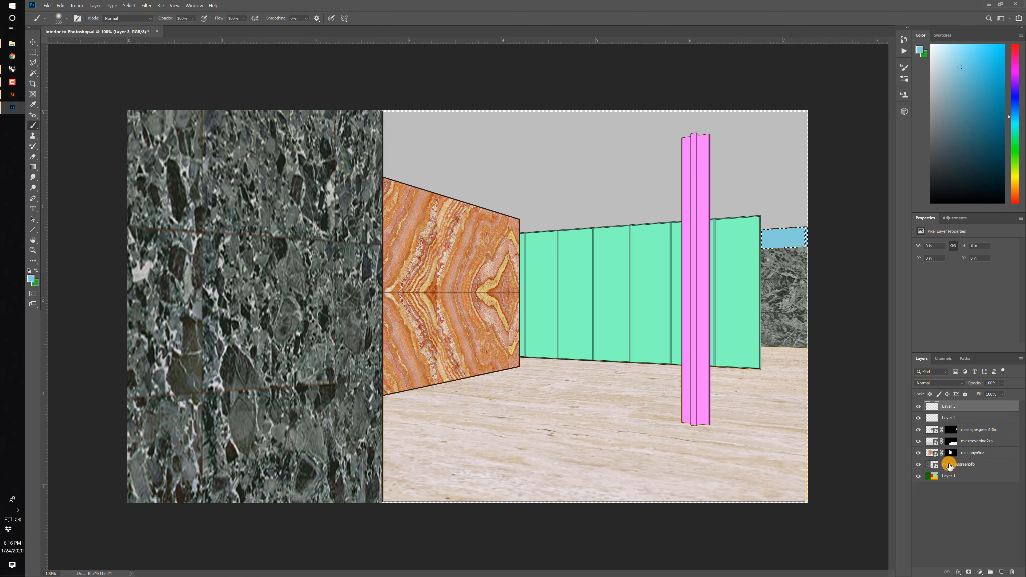
pyautogui.moveTo(918, 417); pyautogui.dragTo(918, 453)
pyautogui.click(955, 477)
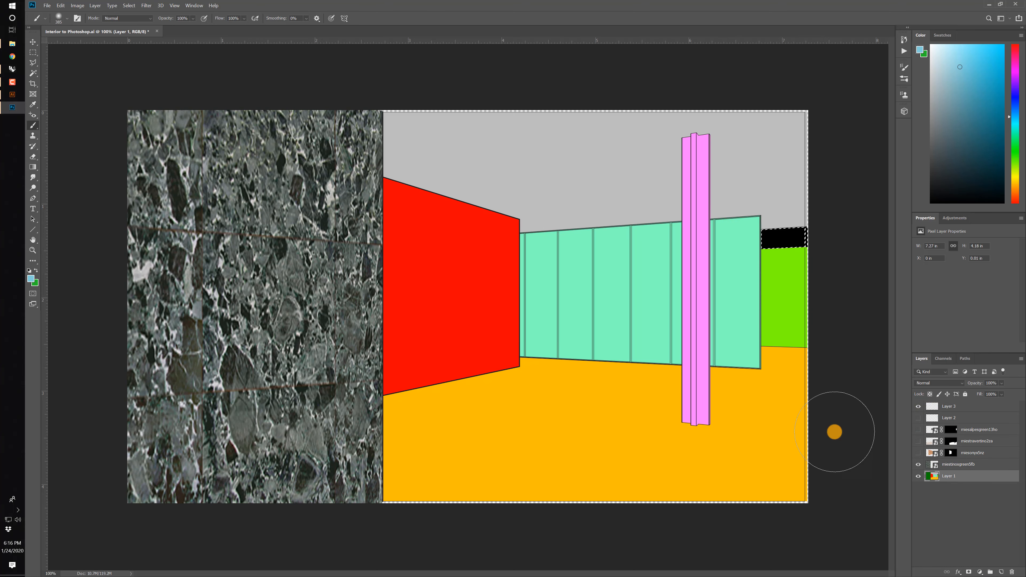
pyautogui.click(146, 6)
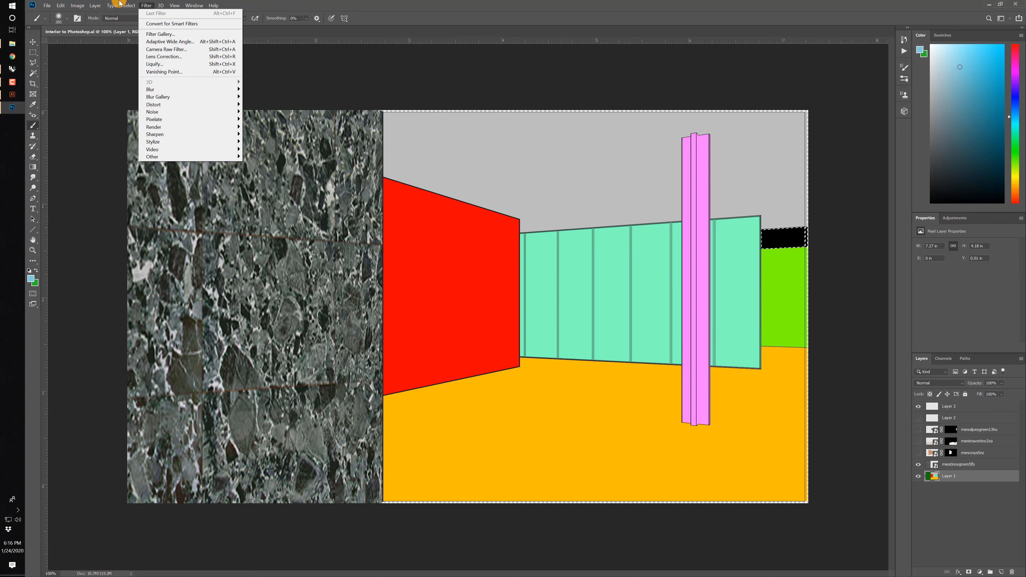
pyautogui.moveTo(129, 5)
pyautogui.click(147, 80)
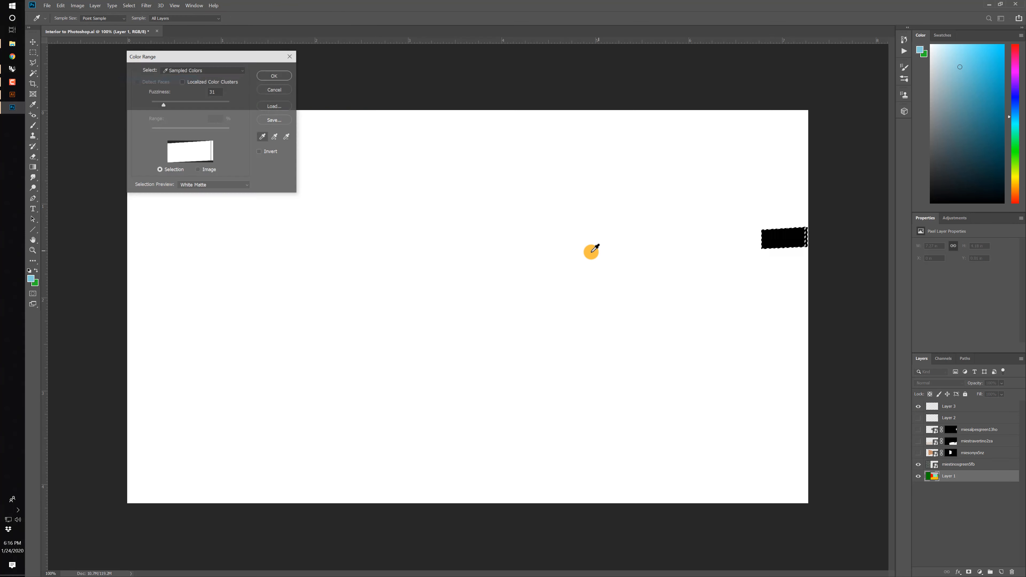
pyautogui.click(540, 252)
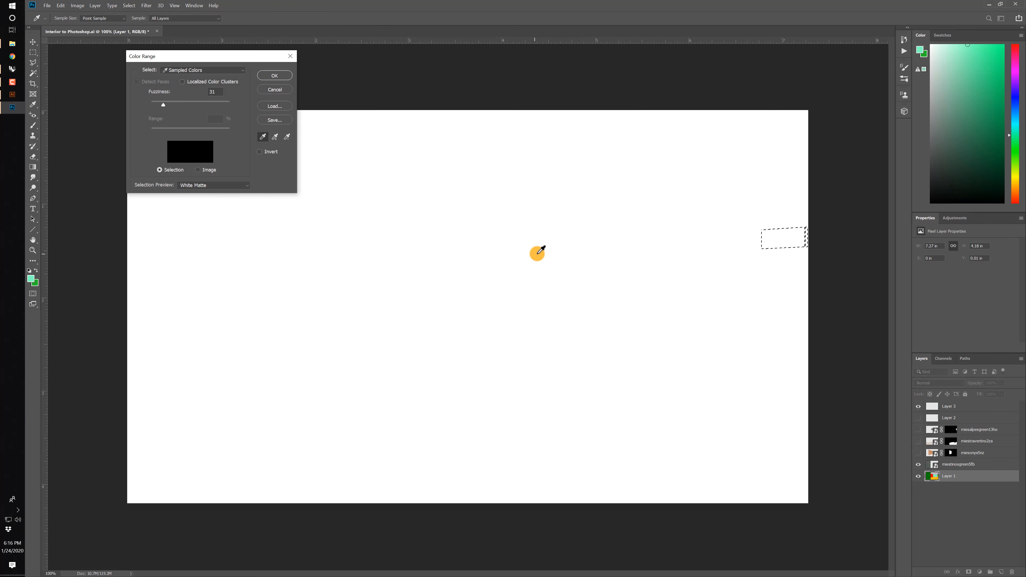
pyautogui.click(275, 89)
pyautogui.click(919, 406)
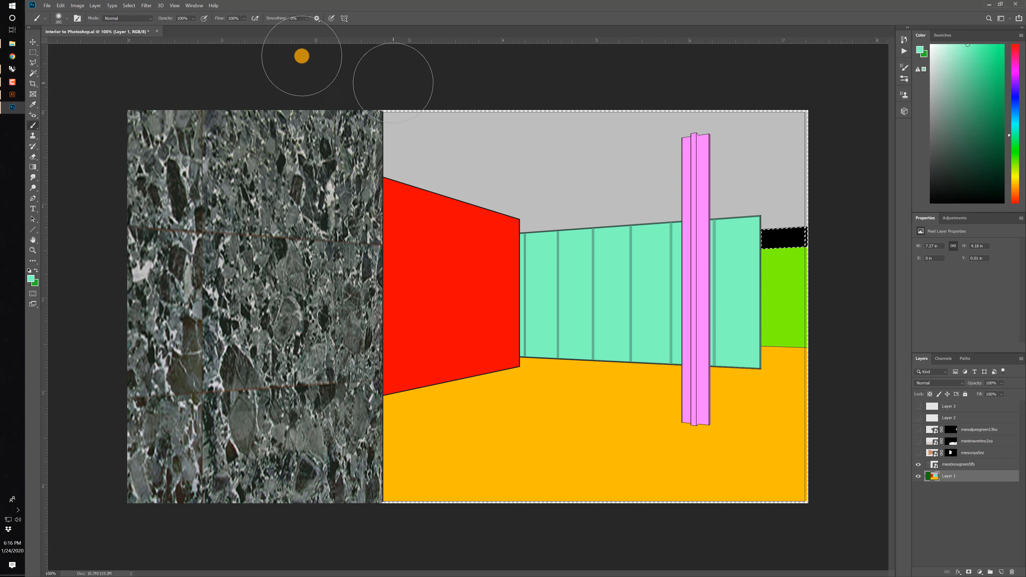
pyautogui.click(128, 5)
pyautogui.click(142, 88)
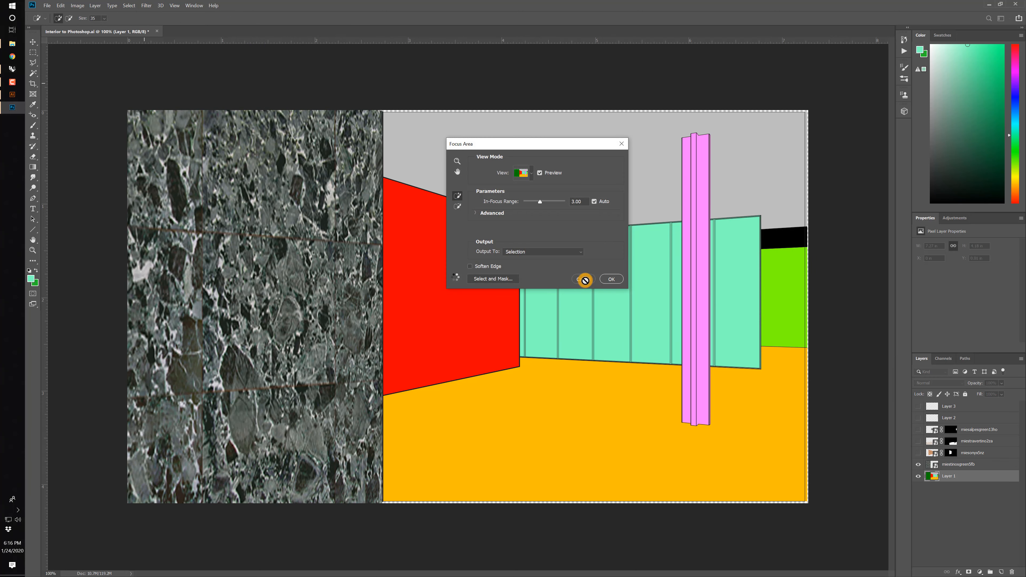
pyautogui.click(585, 279)
# Select the mint green glass panels on Layer 1 with Color Range.
pyautogui.click(129, 6)
pyautogui.click(145, 79)
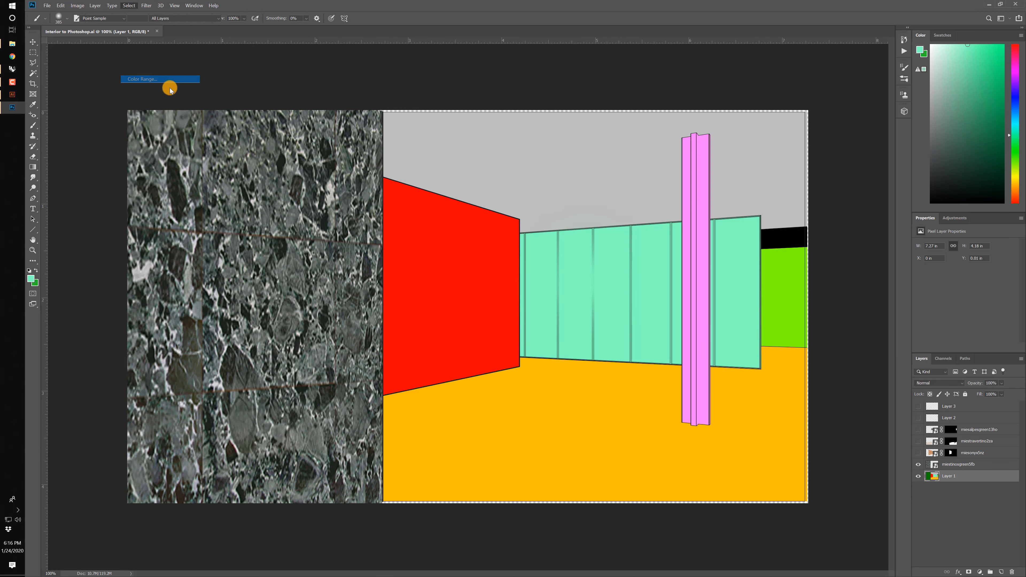
pyautogui.click(612, 264)
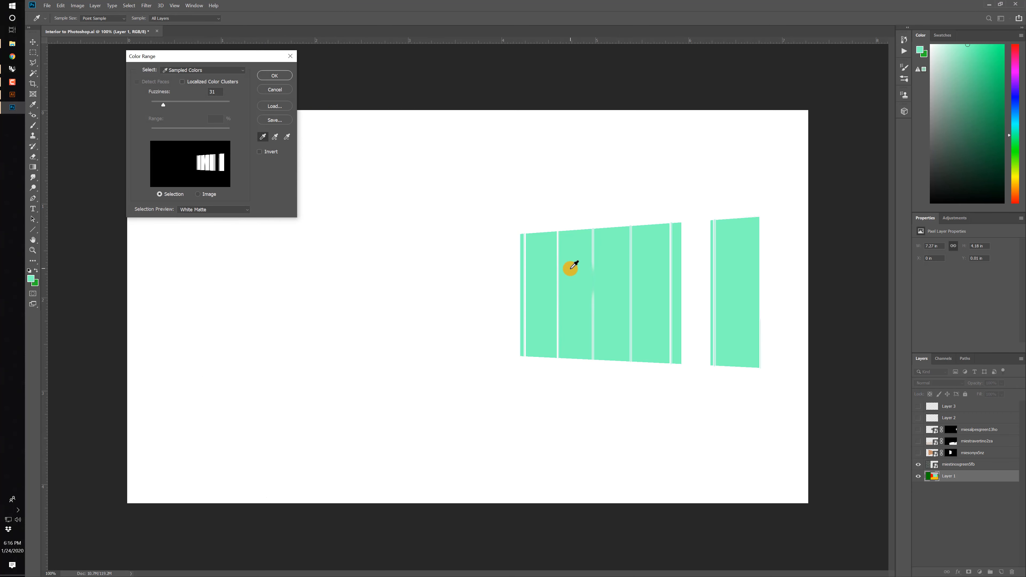
pyautogui.click(276, 76)
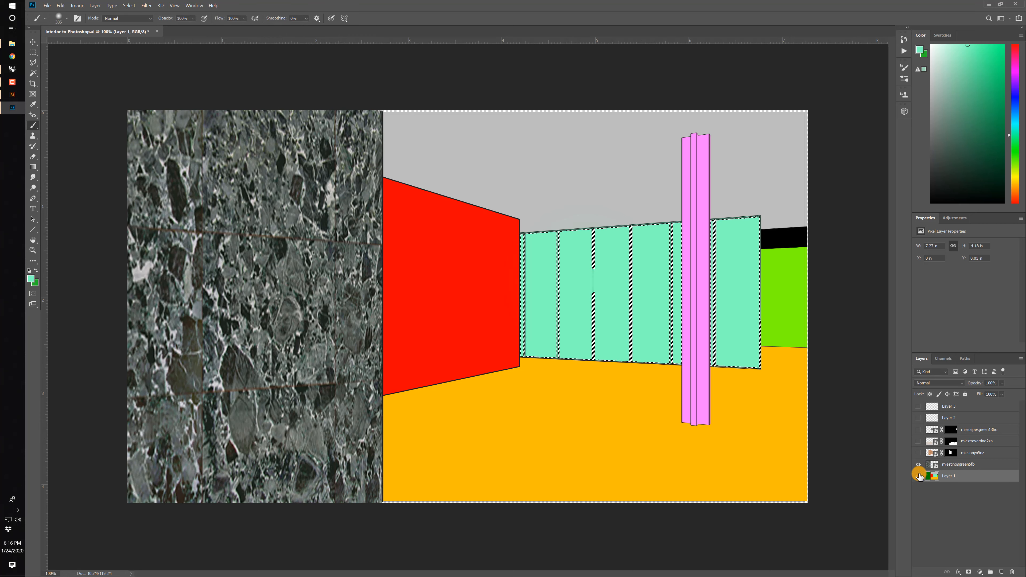
# Activate Layer 3, show Layer 2 and the masked texture layers again, and hide Layer 1.
pyautogui.click(937, 407)
pyautogui.moveTo(919, 418); pyautogui.dragTo(920, 457)
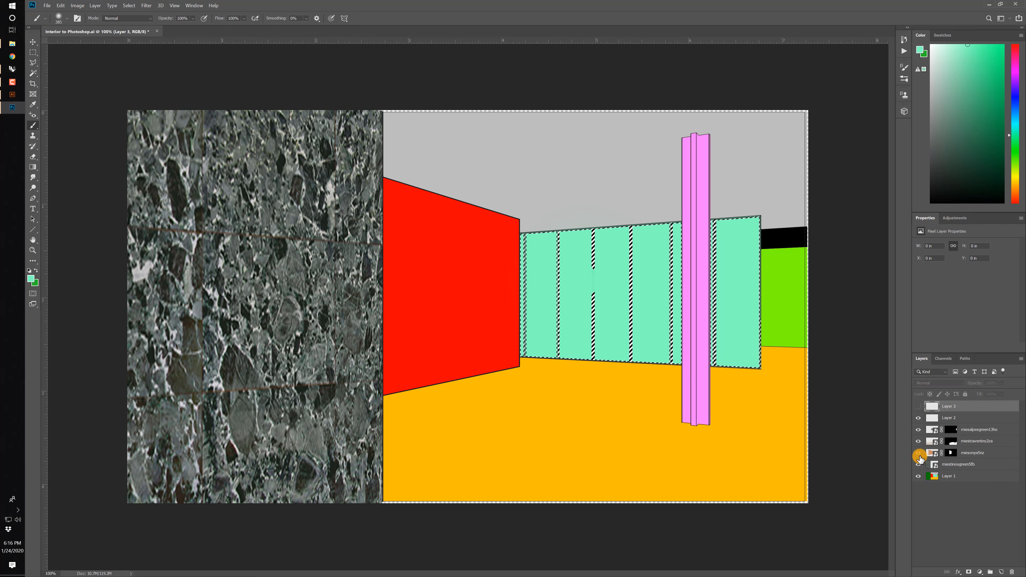
pyautogui.click(918, 475)
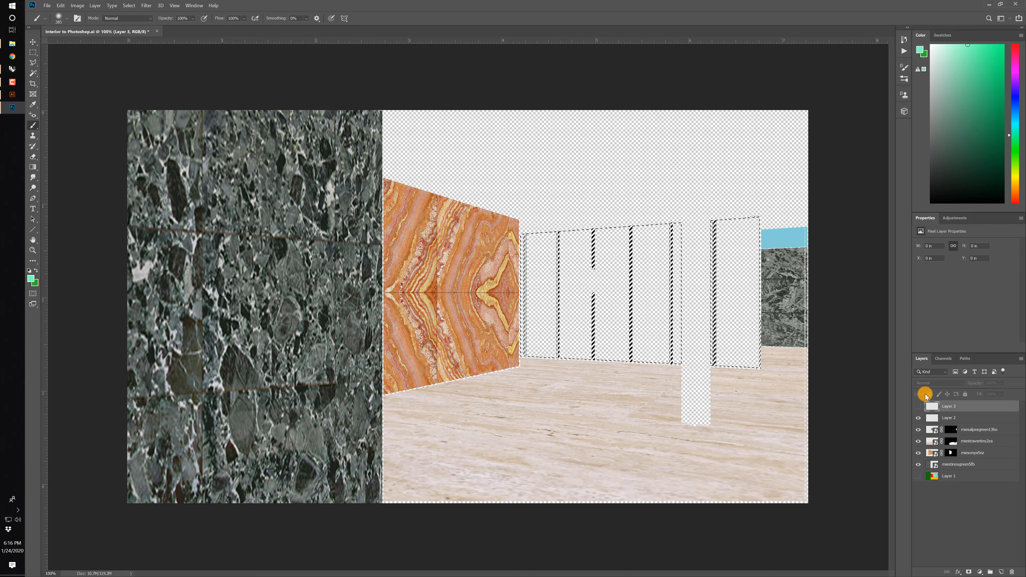
# Set the background colour to RGB 226, 234, 226 and fill the glass panels on Layer 3 with a downward mint-to-pale gradient.
pyautogui.click(32, 167)
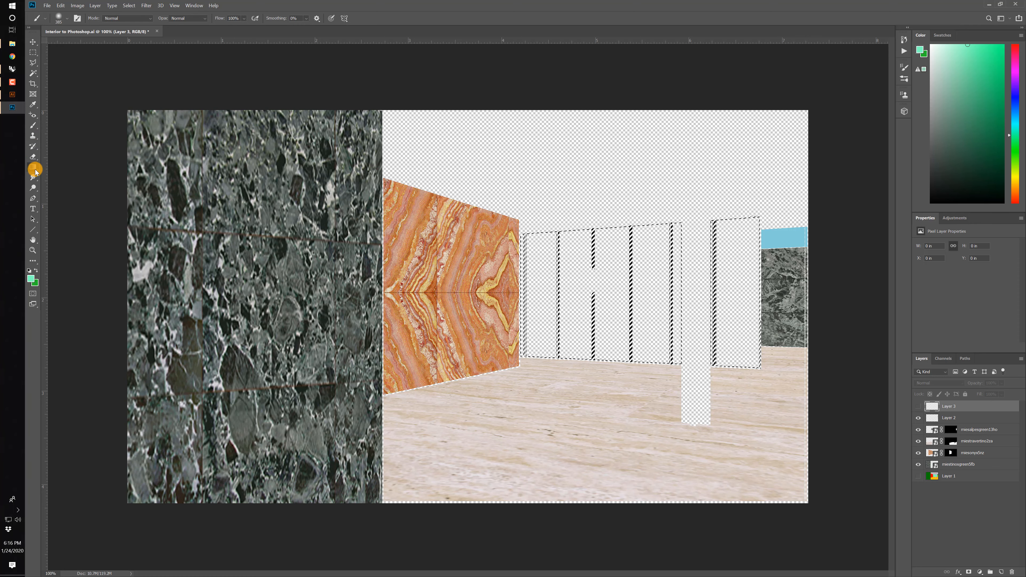
pyautogui.click(36, 285)
pyautogui.click(332, 152)
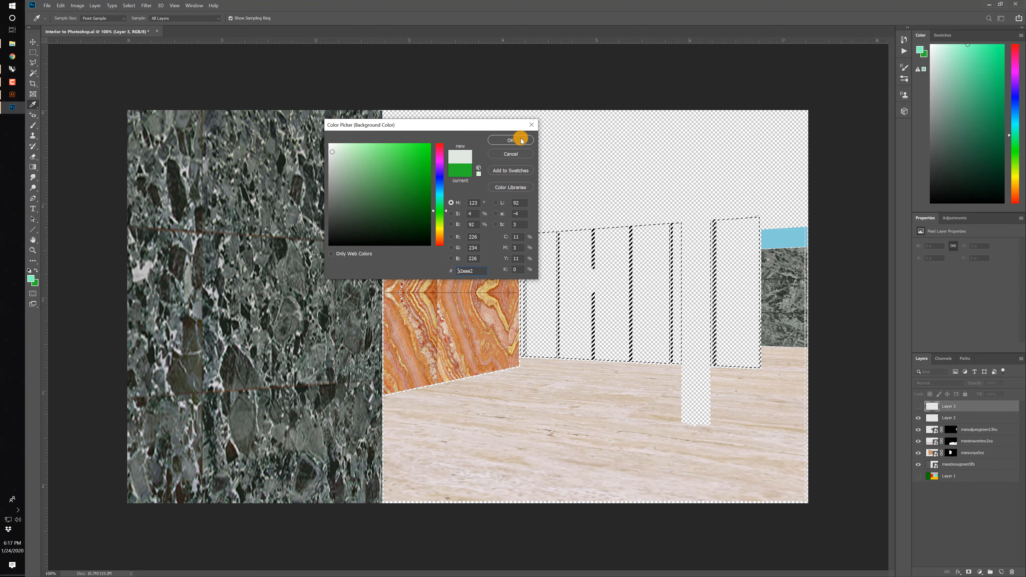
pyautogui.click(511, 140)
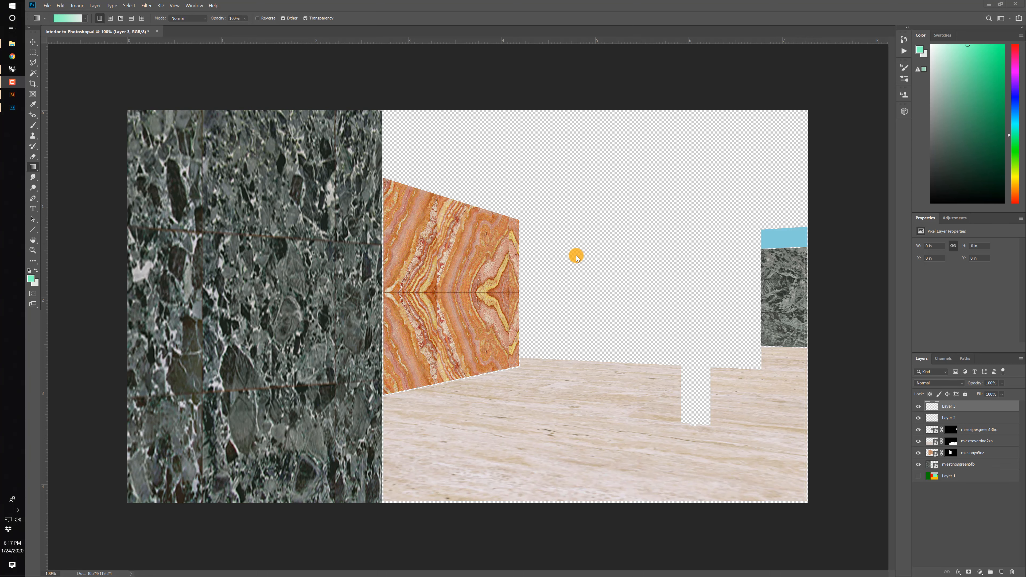
pyautogui.keyDown('ctrl'); pyautogui.click(933, 406); pyautogui.keyUp('ctrl')
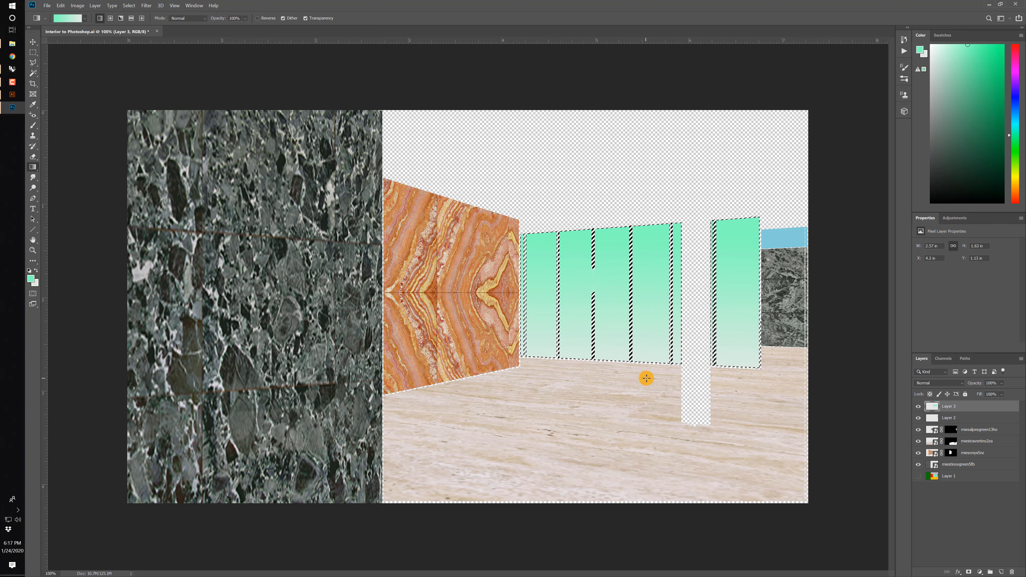
# Set the foreground colour to light blue, RGB 176, 230, 245, and redraw the gradient downward across the glass panels.
pyautogui.click(31, 278)
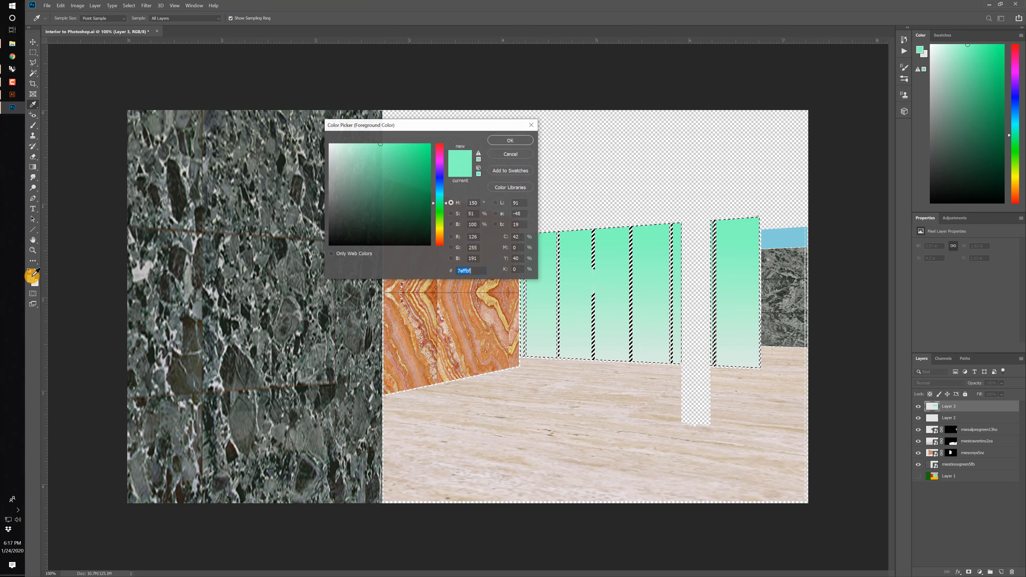
pyautogui.moveTo(442, 199); pyautogui.dragTo(441, 190)
pyautogui.click(357, 151)
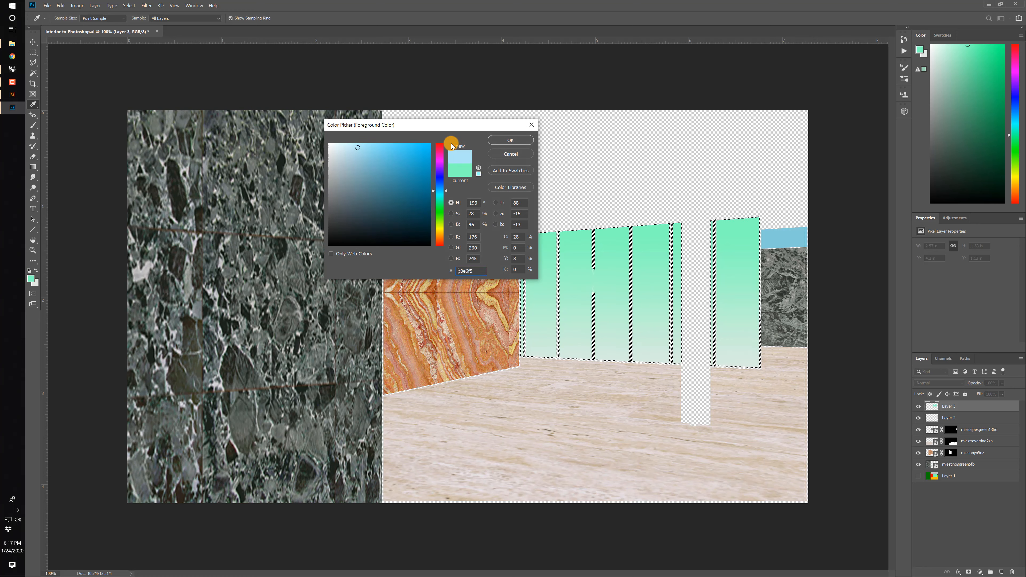
pyautogui.click(510, 140)
pyautogui.press('g')
pyautogui.moveTo(623, 233); pyautogui.dragTo(631, 371)
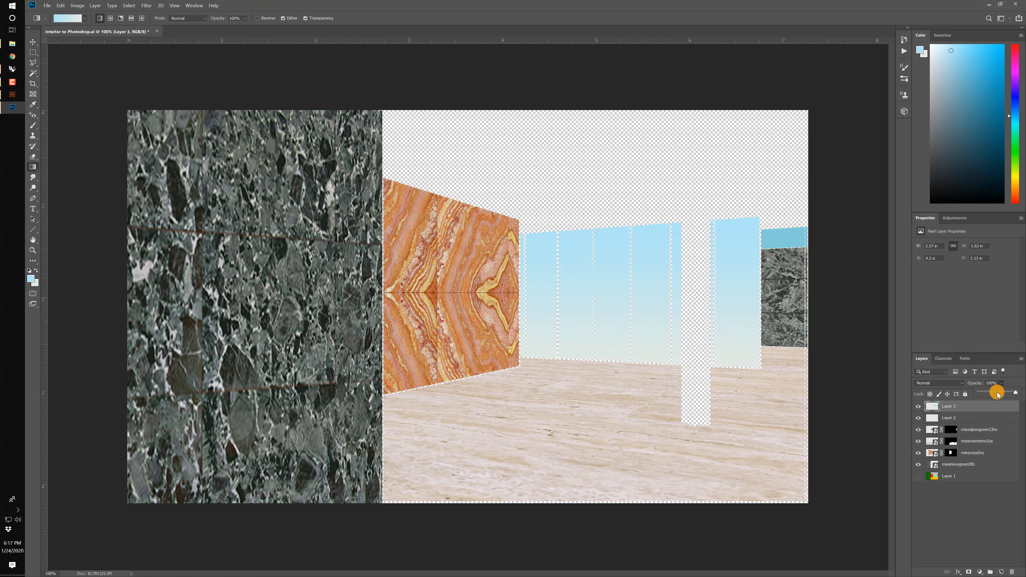
# Reduce the glass gradient layer's opacity to 39% and show Layer 1 again.
pyautogui.moveTo(997, 394); pyautogui.dragTo(989, 395)
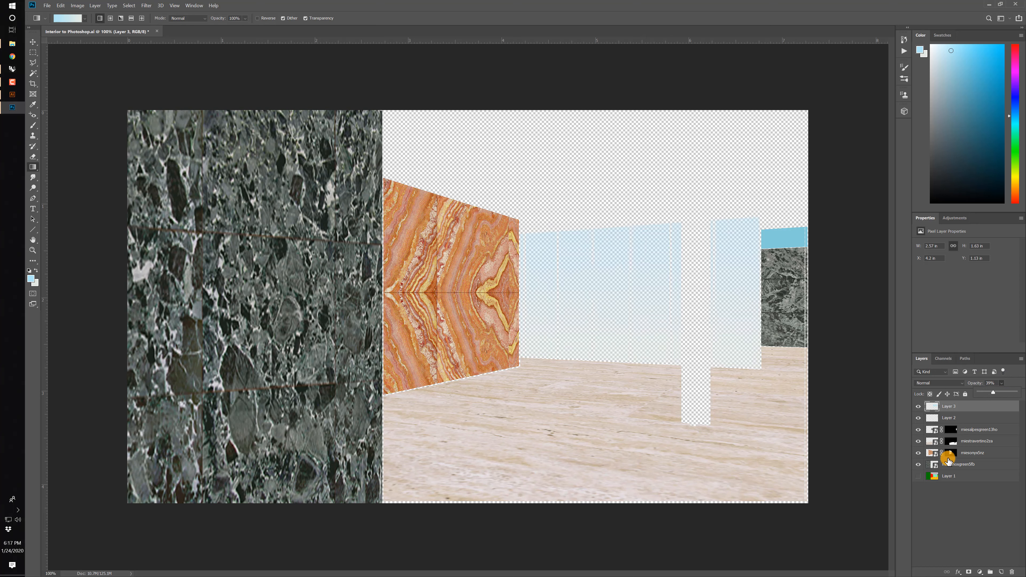
pyautogui.click(919, 477)
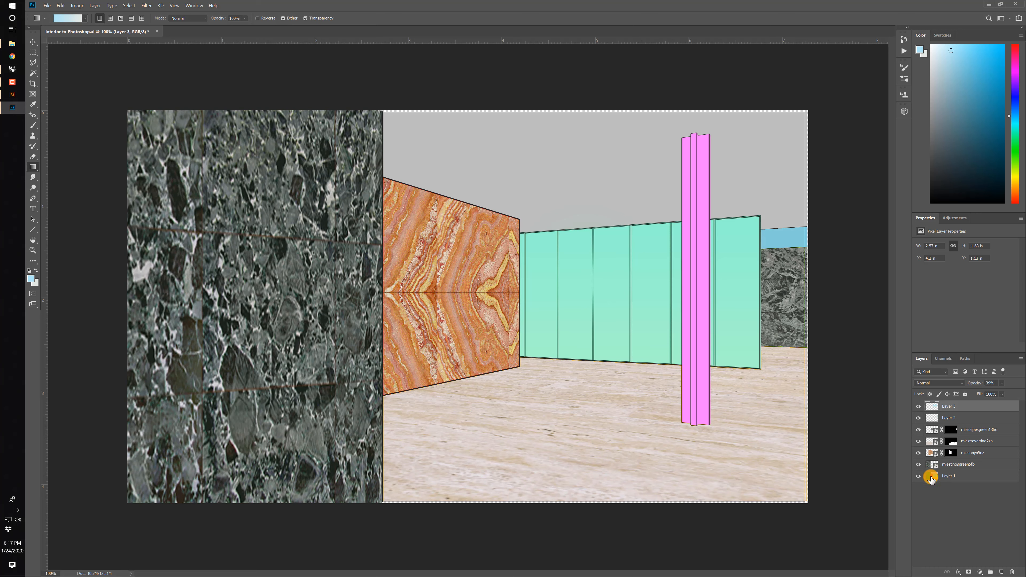
# Hide Layer 1 and save the document in Photoshop format as Interior to Photoshop.psd in the Example folder.
pyautogui.click(919, 477)
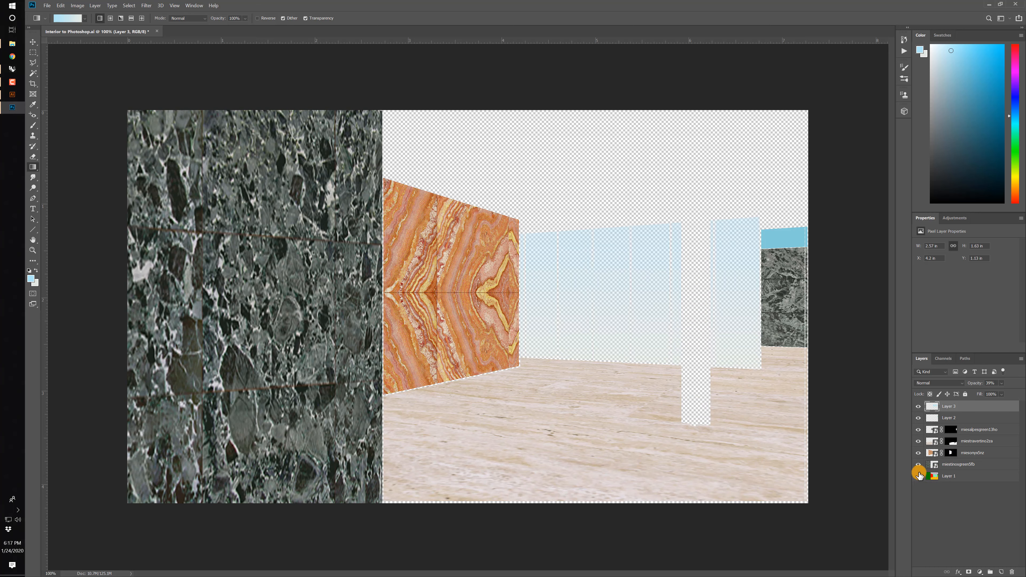
pyautogui.hotkey('ctrl', 'shift', 's')
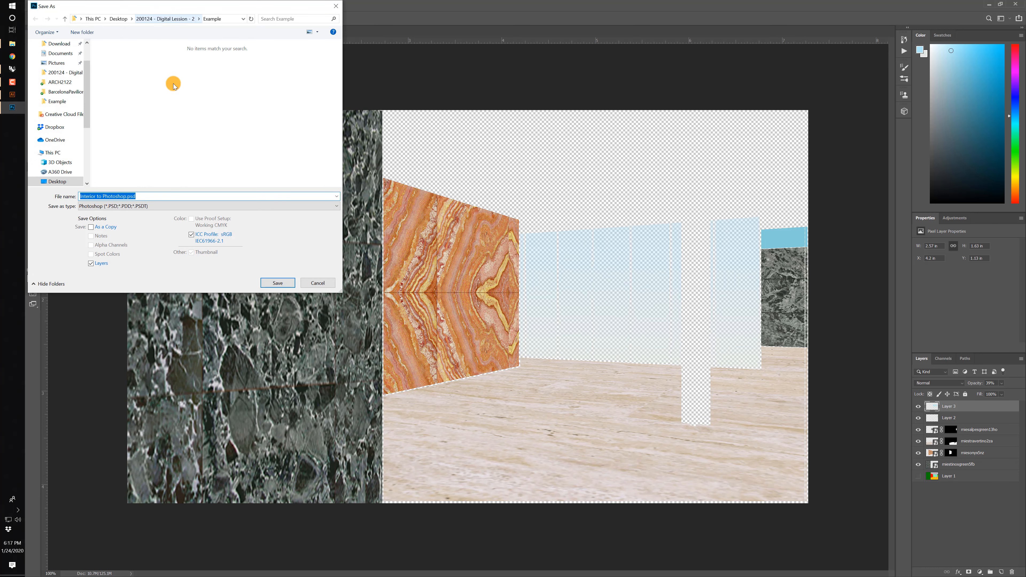
pyautogui.click(279, 283)
pyautogui.click(382, 90)
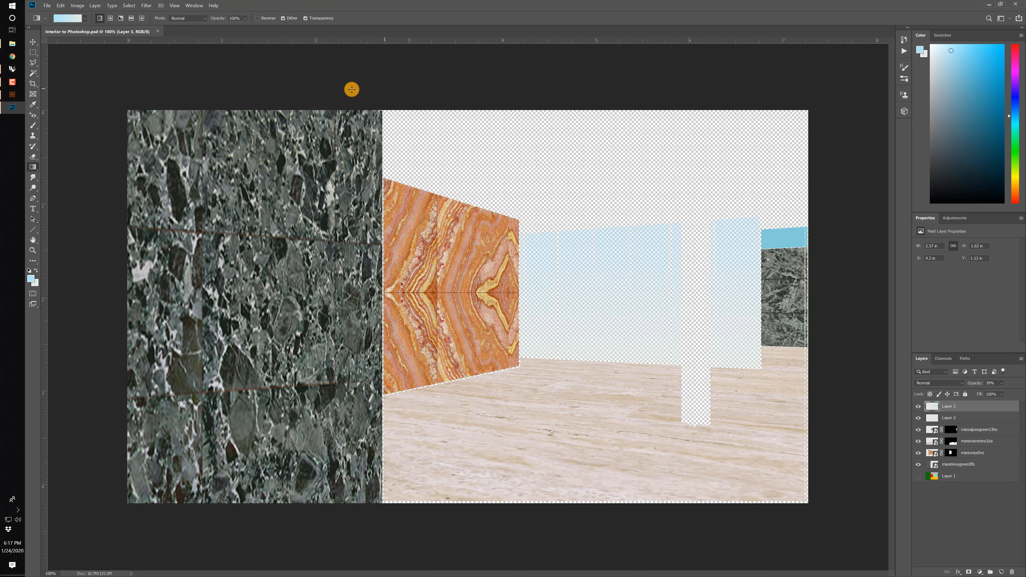
# Switch to Illustrator, add a new layer above Layer 9 and choose Interior to Photoshop.psd for placement on it.
pyautogui.click(12, 95)
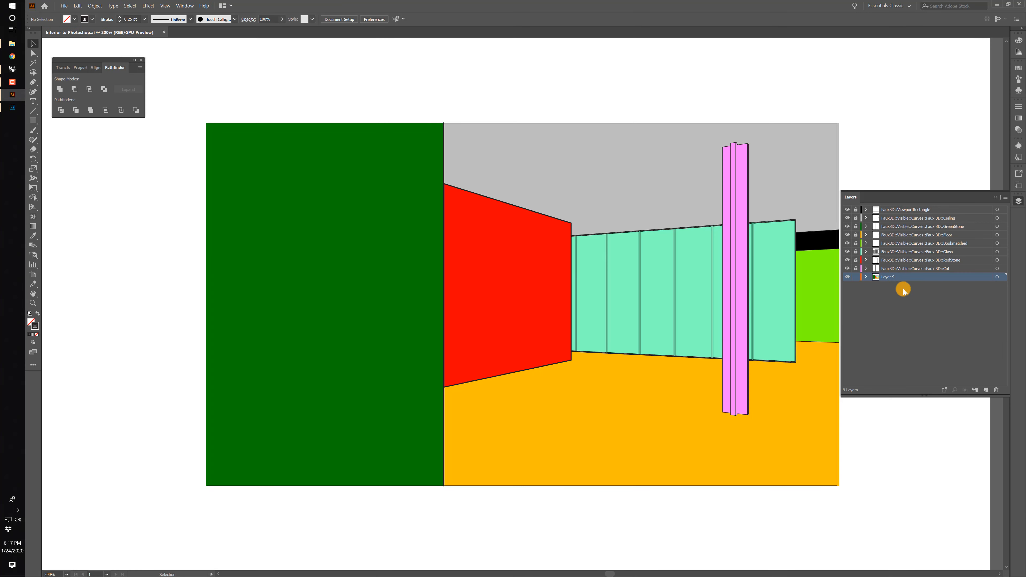
pyautogui.click(986, 389)
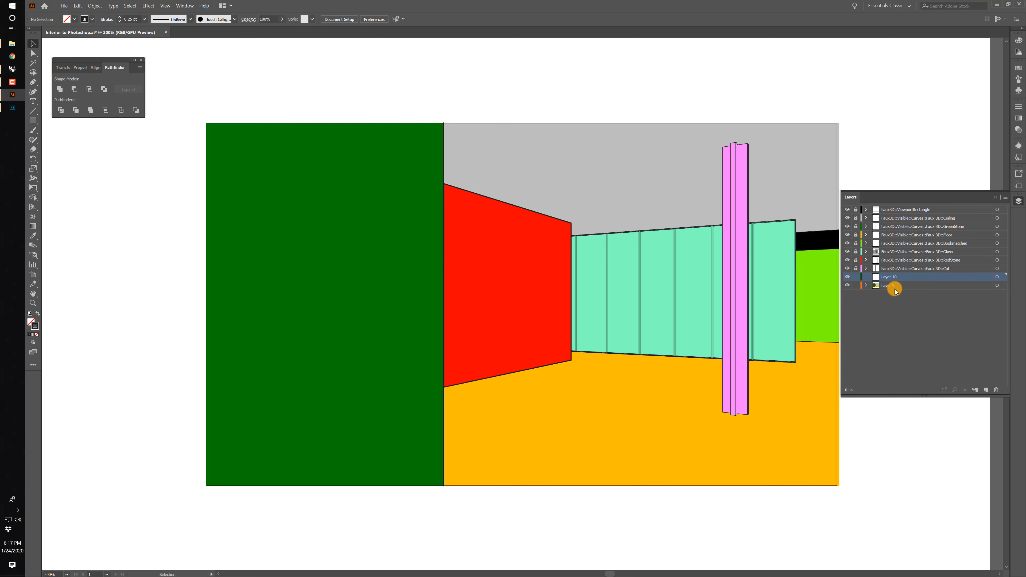
pyautogui.click(66, 6)
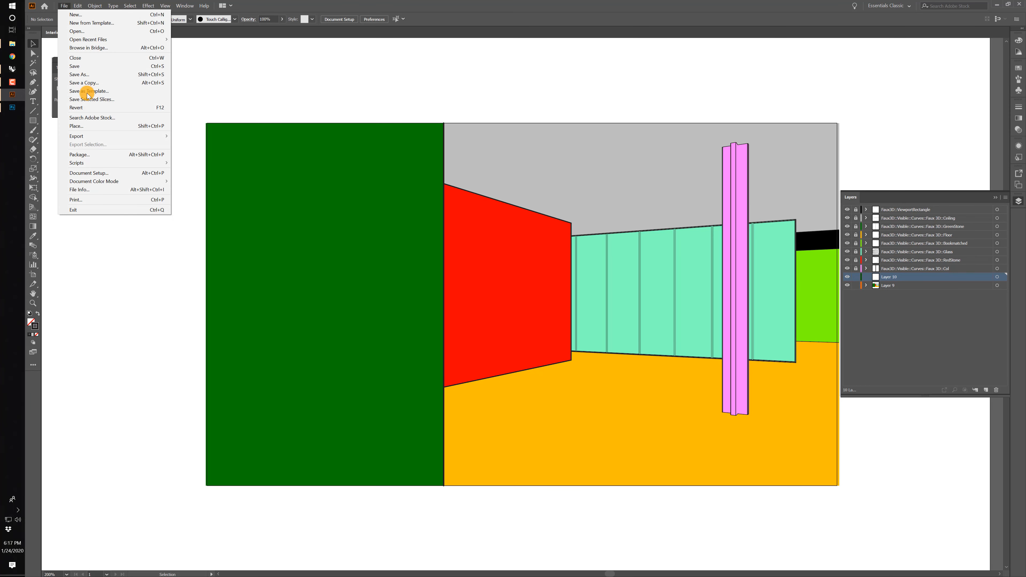
pyautogui.click(89, 124)
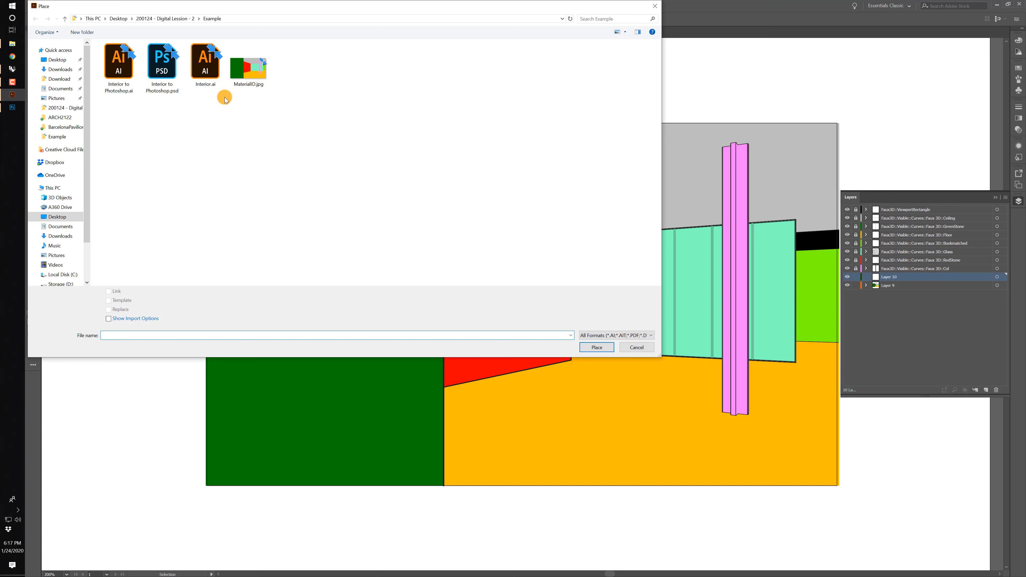
pyautogui.click(162, 62)
pyautogui.click(597, 347)
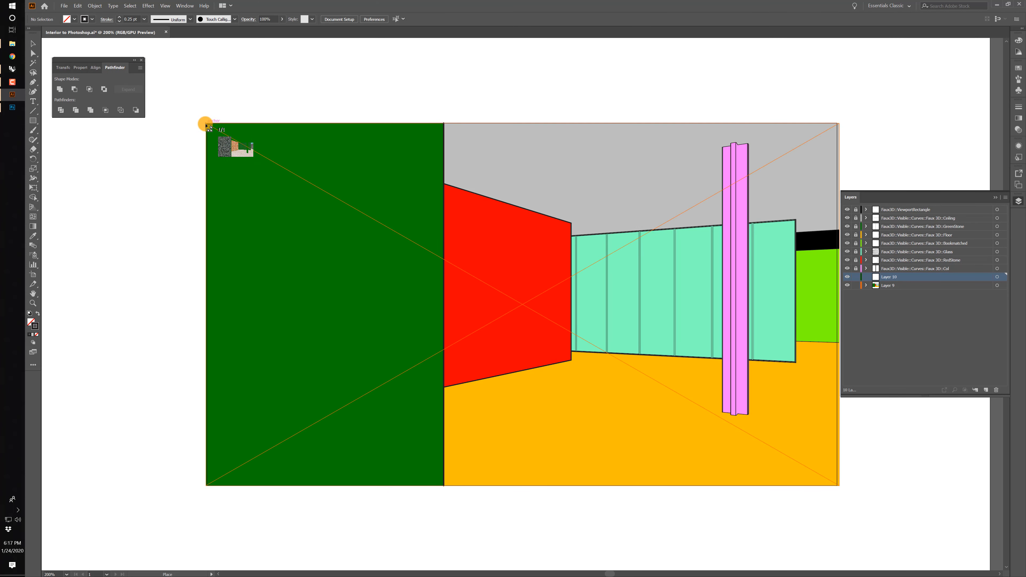
# Place the textured image across the interior line drawing's frame and nudge it right to line up with the linework.
pyautogui.moveTo(207, 126); pyautogui.dragTo(841, 488)
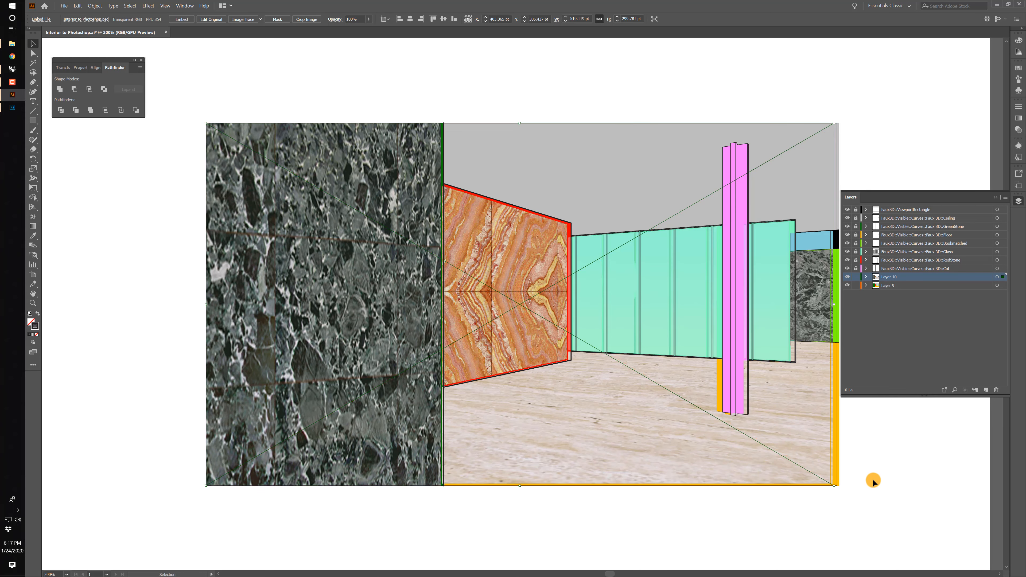
pyautogui.press('Right')
pyautogui.press('Right')
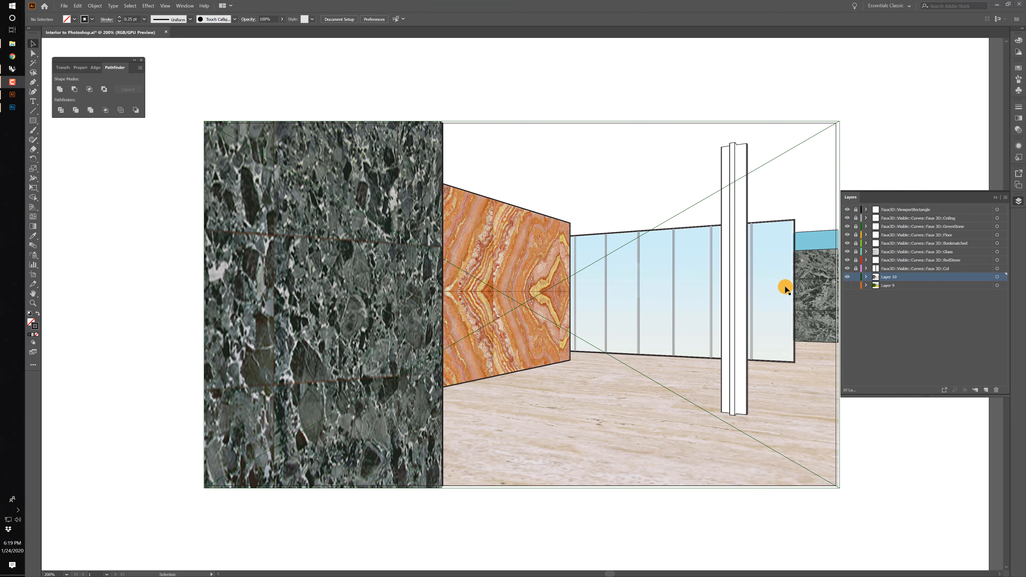
# Switch to Rhino and set the render dimensions to the viewport size, 3069 x 1757, in the document's render properties.
pyautogui.click(14, 71)
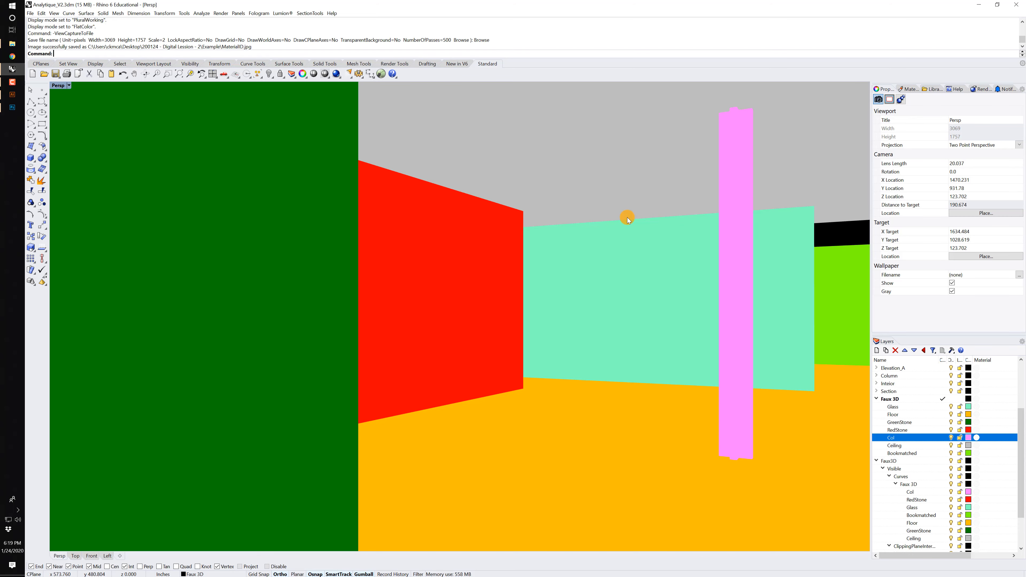
pyautogui.click(222, 14)
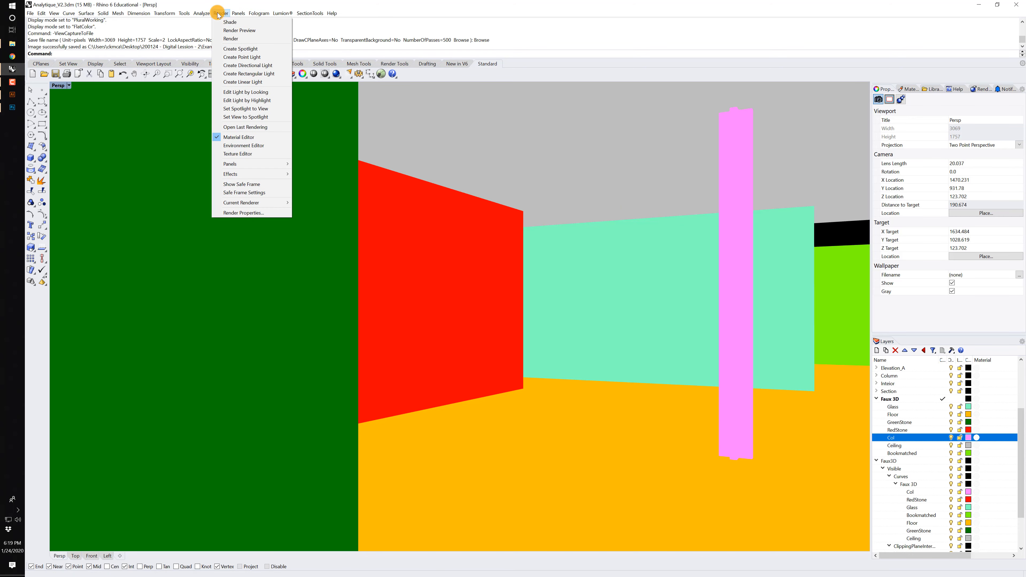
pyautogui.click(242, 213)
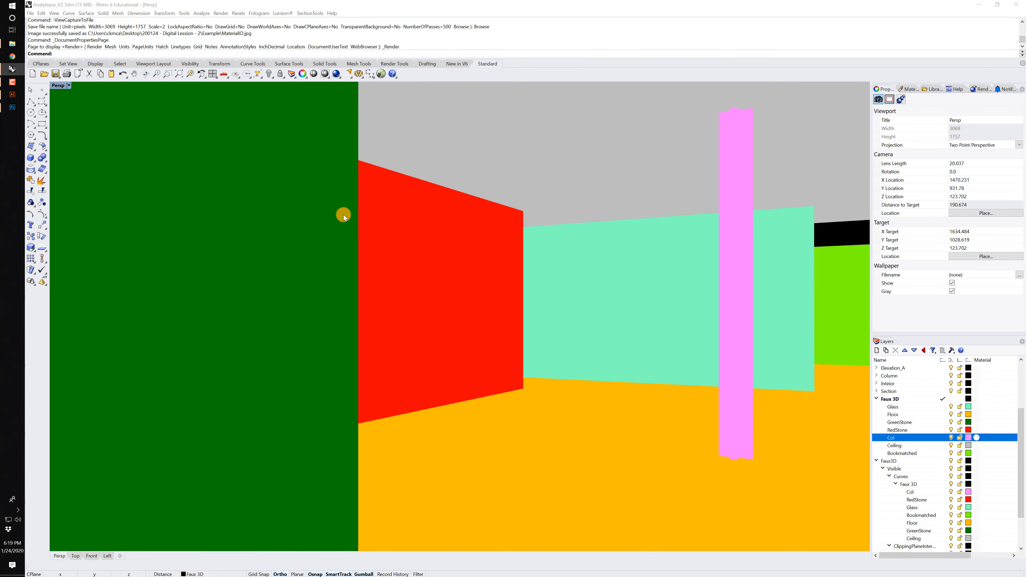
pyautogui.click(525, 249)
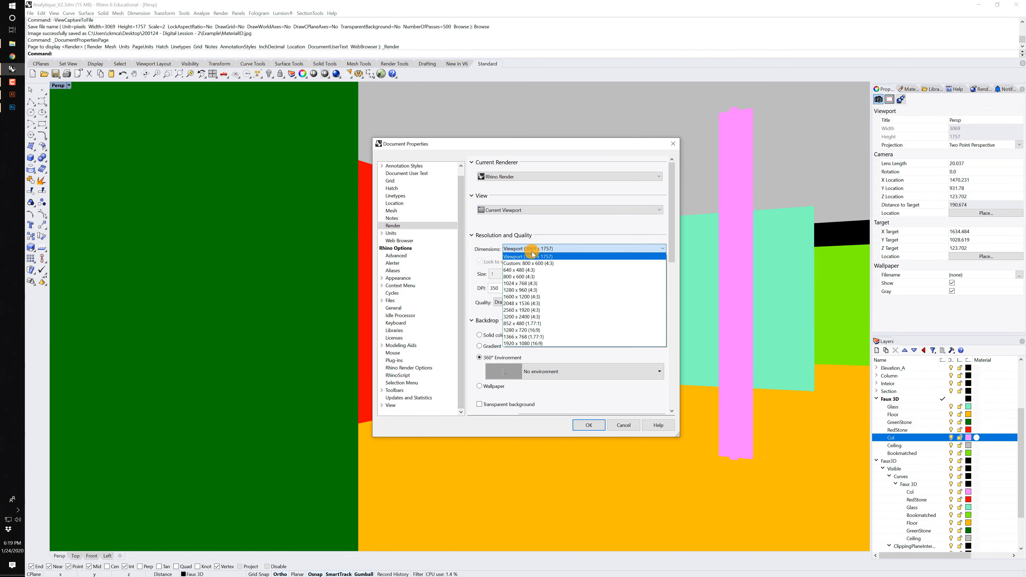
pyautogui.click(548, 257)
pyautogui.doubleClick(508, 288)
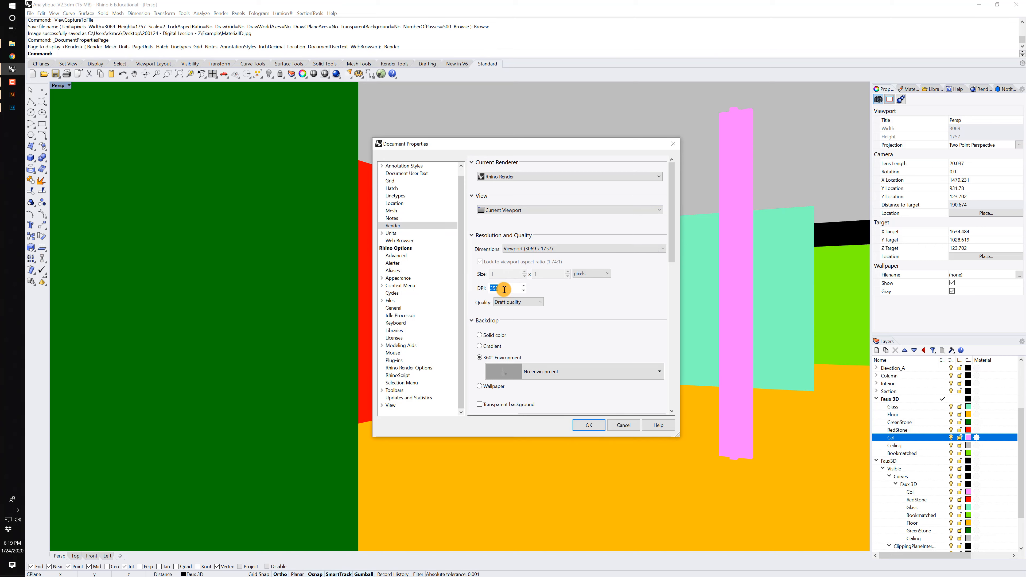
pyautogui.click(595, 427)
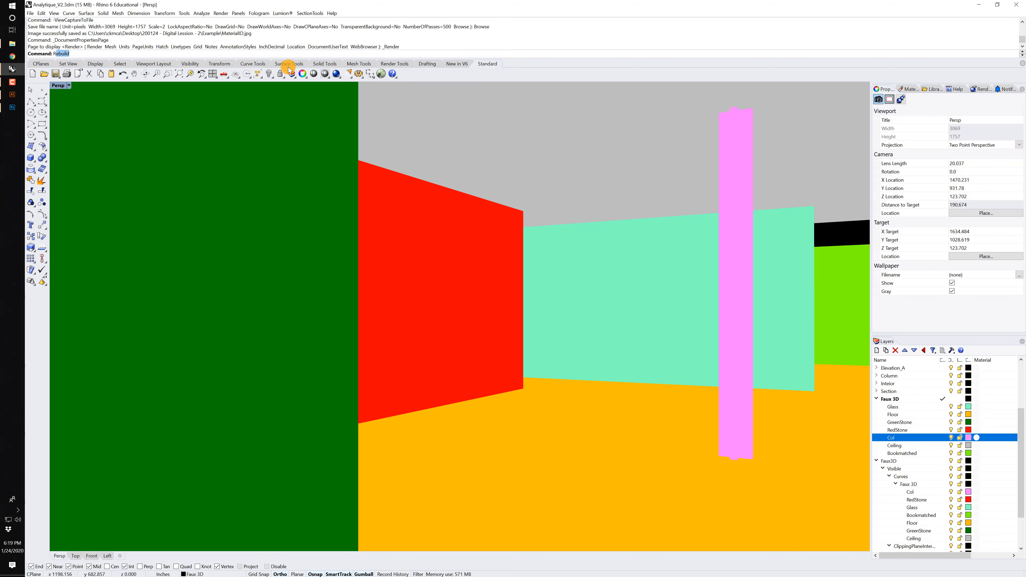
# Render the perspective view, display its distance channel and copy that depth image to the clipboard.
pyautogui.write('Render')
pyautogui.press('Return')
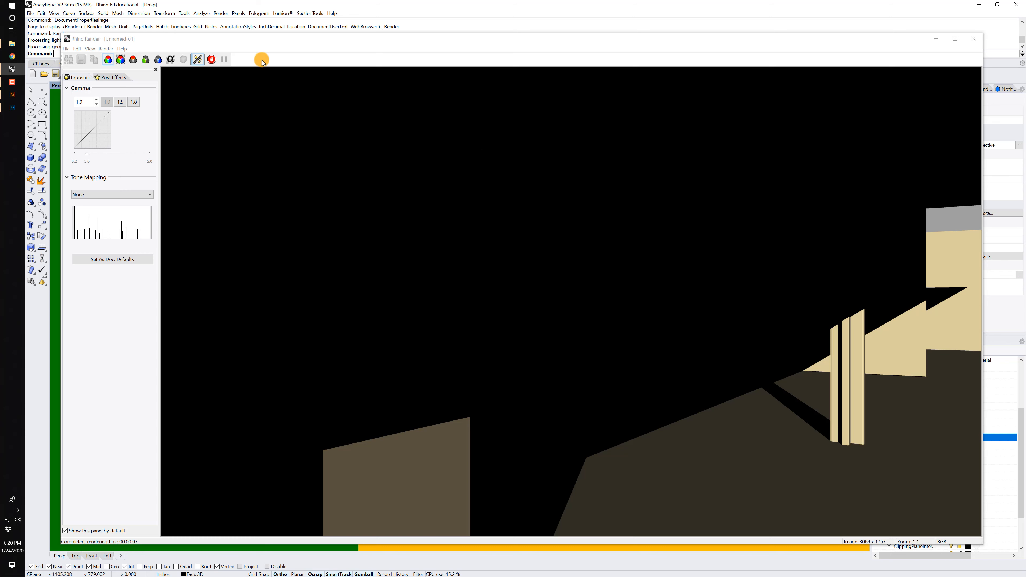
pyautogui.click(184, 58)
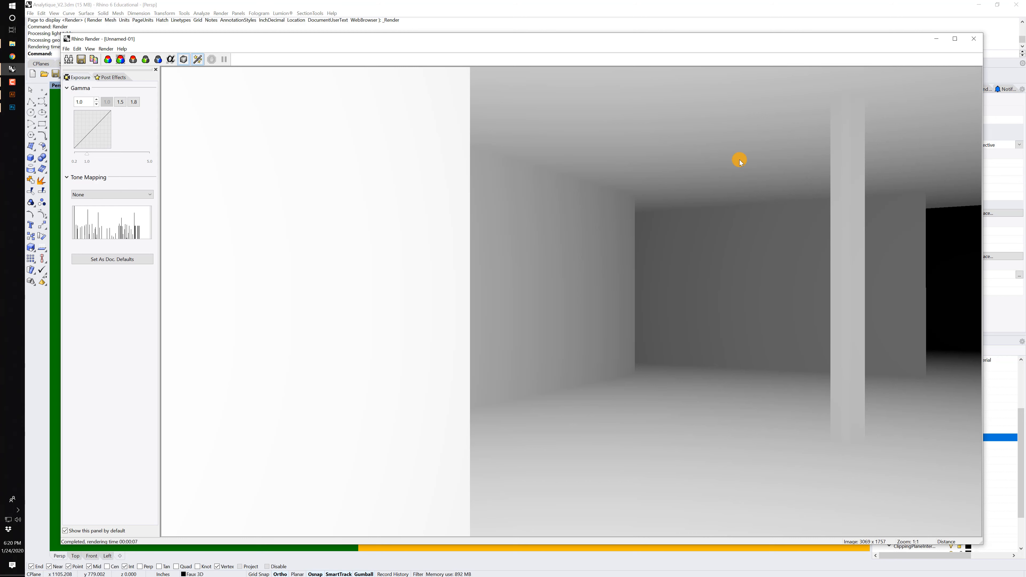
pyautogui.click(94, 60)
# Switch to Illustrator and paste the depth image onto a new layer above Layer 10.
pyautogui.click(12, 94)
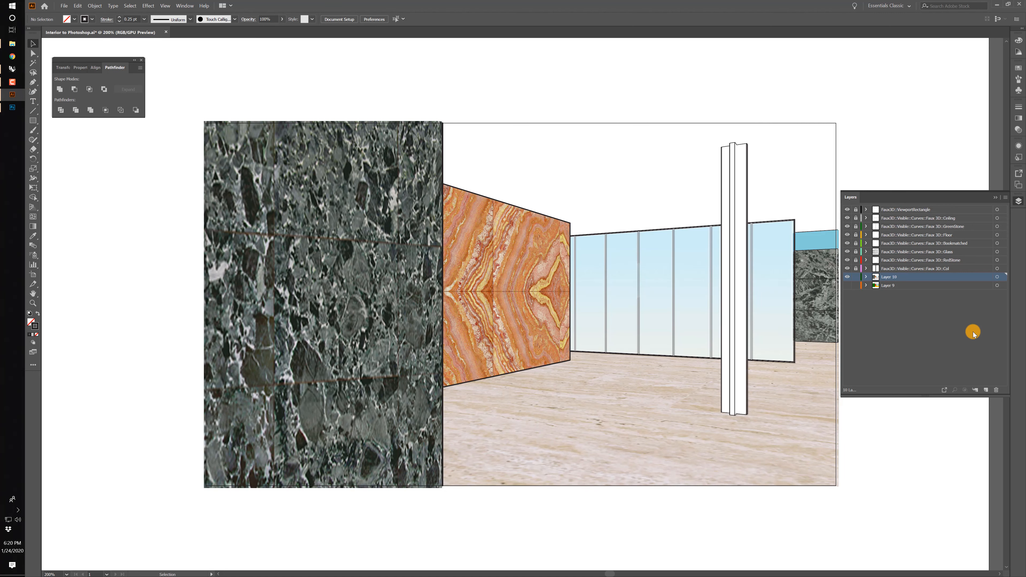
pyautogui.click(985, 391)
pyautogui.hotkey('ctrl', 'v')
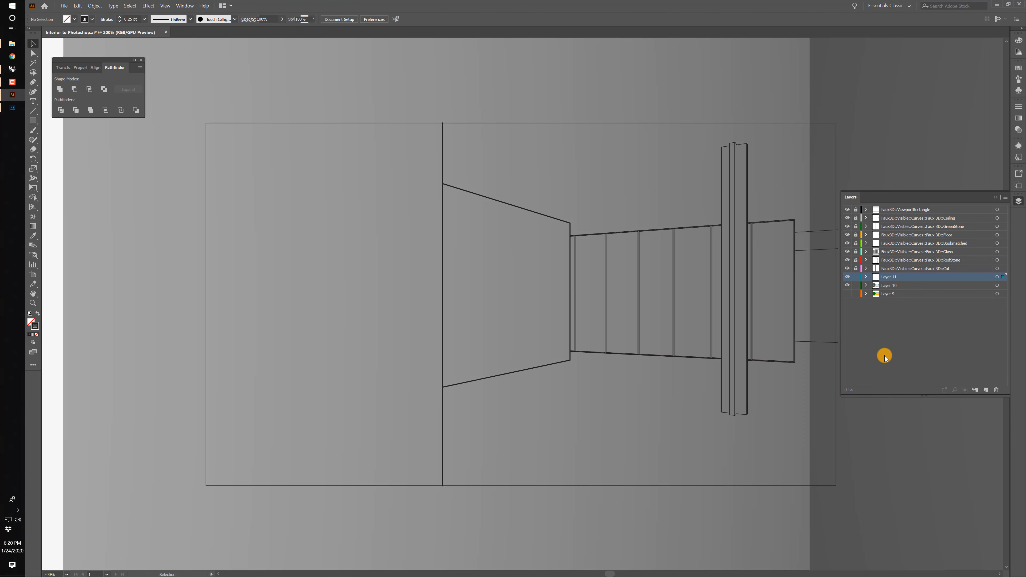
pyautogui.hotkey('ctrl', '-')
pyautogui.hotkey('ctrl', '-')
pyautogui.hotkey('ctrl', '-')
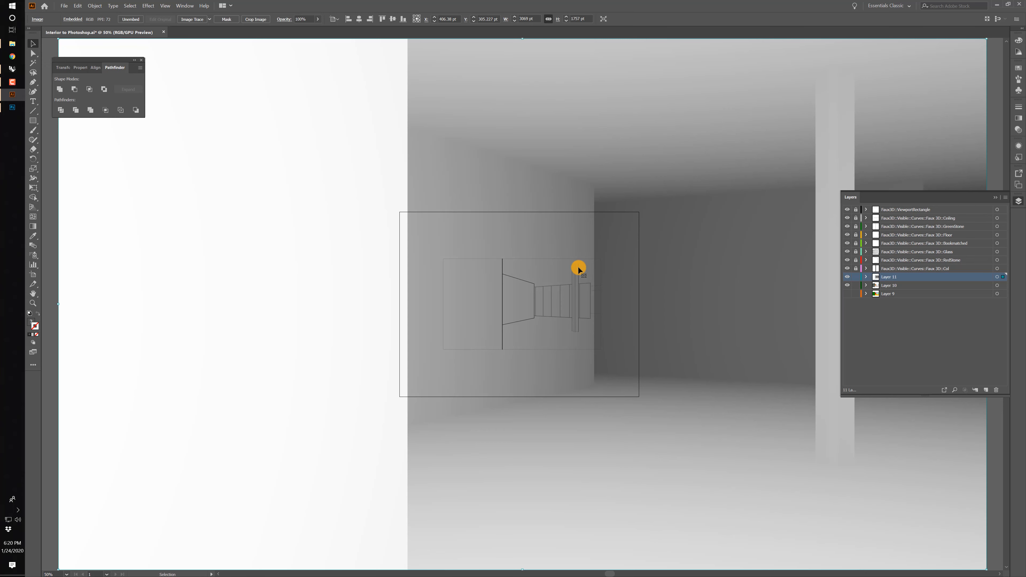
# Move the pasted depth image away from the artboard's centre and scale it down to about 996 x 570 pt.
pyautogui.moveTo(452, 78); pyautogui.dragTo(654, 305)
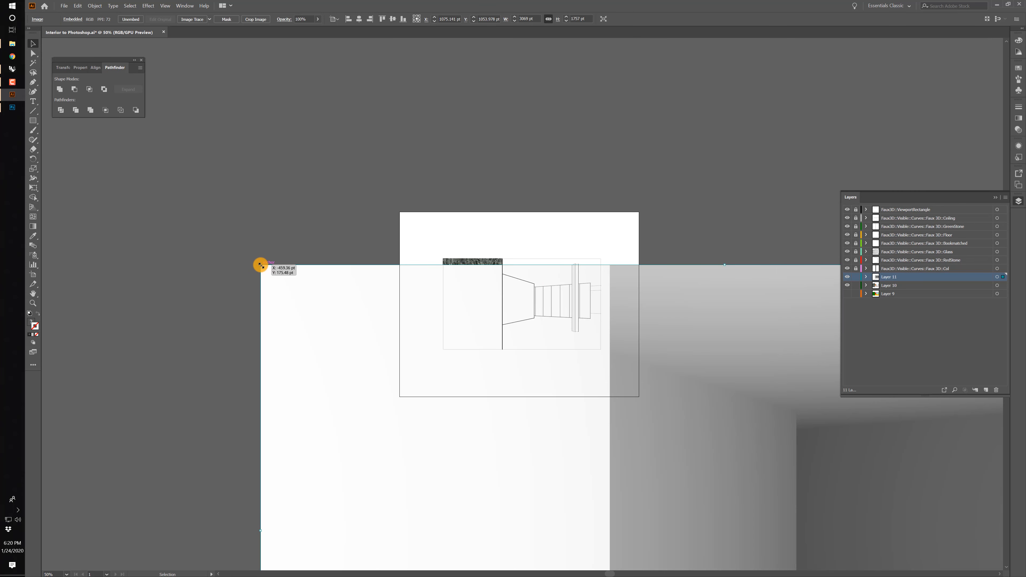
pyautogui.moveTo(260, 266); pyautogui.dragTo(887, 478)
pyautogui.hotkey('ctrl', '-')
pyautogui.hotkey('ctrl', '-')
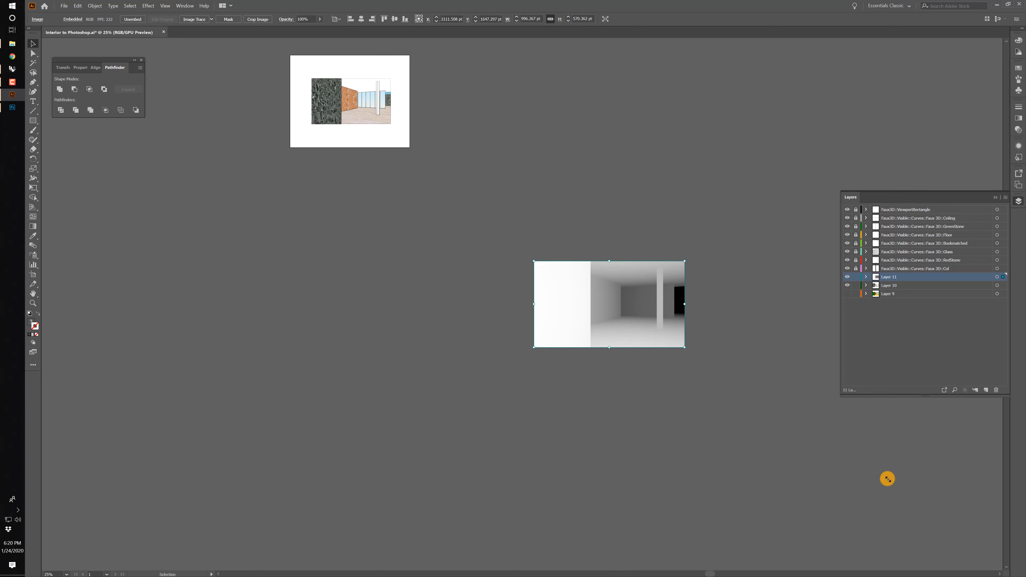
# Align the depth image's corner with the interior drawing's frame and scale it to fit, about 522 x 299 pt.
pyautogui.moveTo(613, 306); pyautogui.dragTo(377, 148)
pyautogui.moveTo(409, 114); pyautogui.dragTo(408, 120)
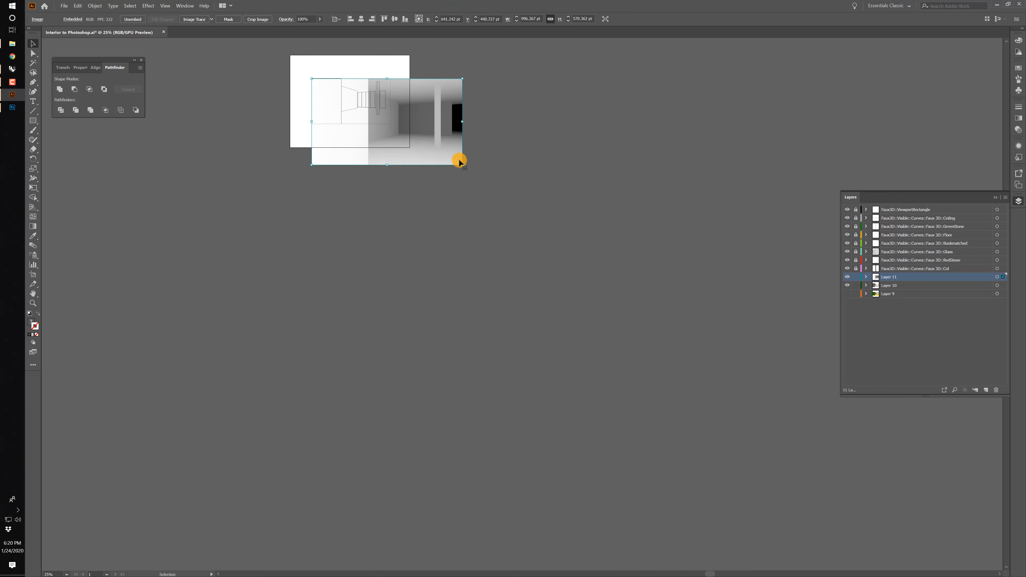
pyautogui.moveTo(463, 165); pyautogui.dragTo(390, 124)
pyautogui.hotkey('ctrl', '=')
pyautogui.hotkey('ctrl', '=')
pyautogui.hotkey('ctrl', '=')
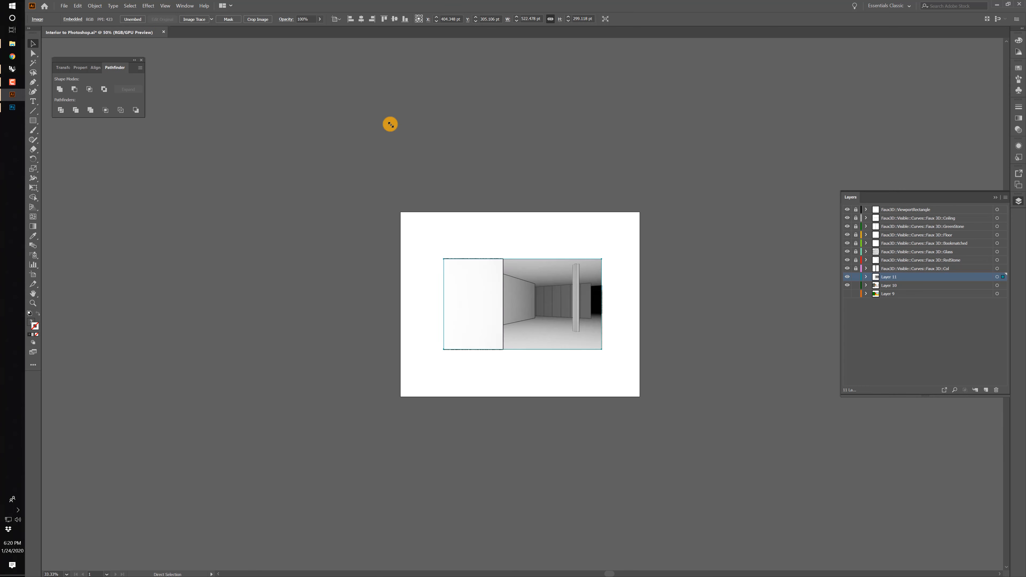
# Set the depth image to Multiply blending at 24% opacity and deselect it.
pyautogui.click(286, 20)
pyautogui.click(235, 33)
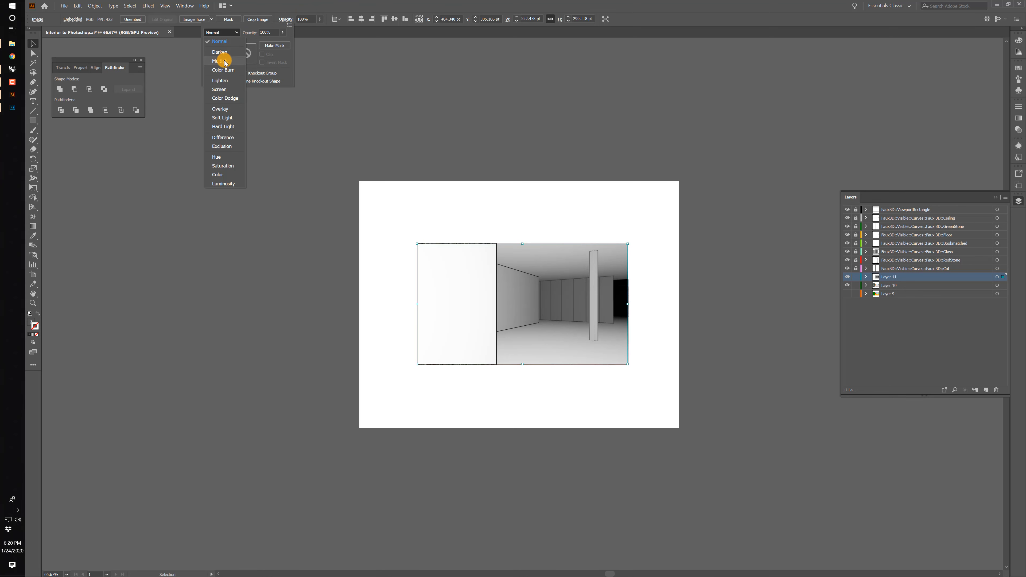
pyautogui.click(225, 62)
pyautogui.click(282, 32)
pyautogui.moveTo(282, 42); pyautogui.dragTo(259, 42)
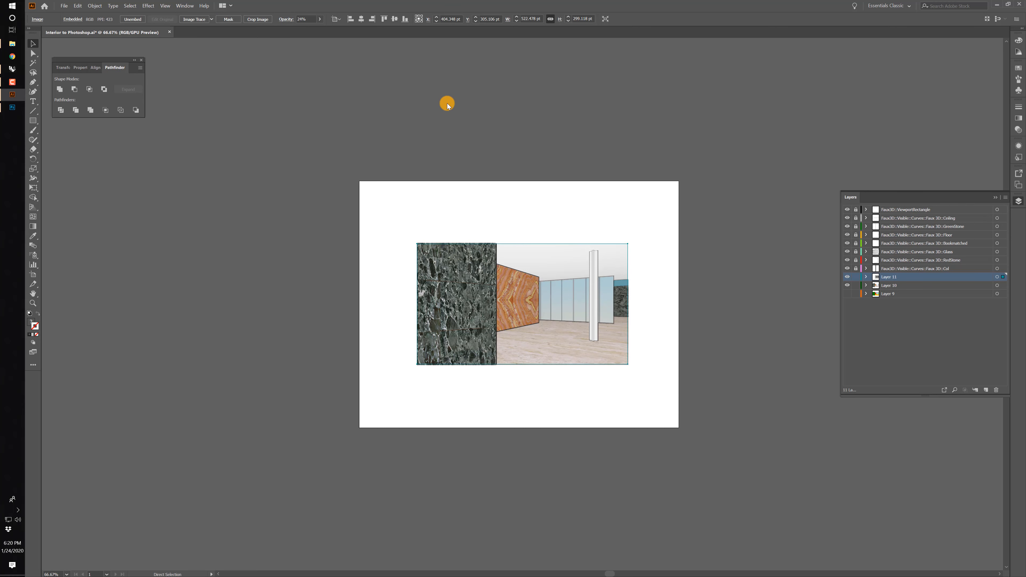
pyautogui.hotkey('ctrl', '=')
pyautogui.hotkey('ctrl', '=')
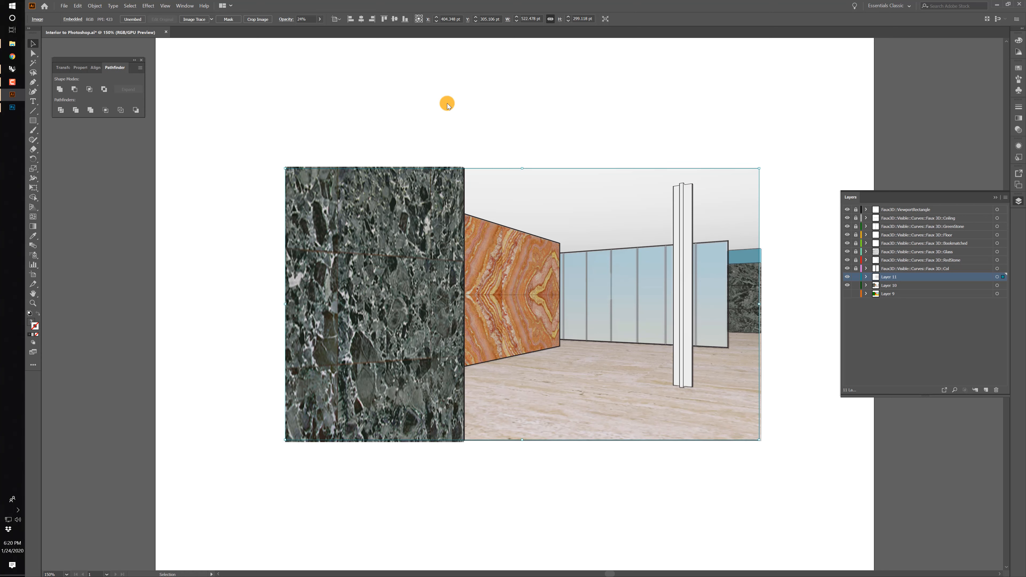
pyautogui.click(674, 111)
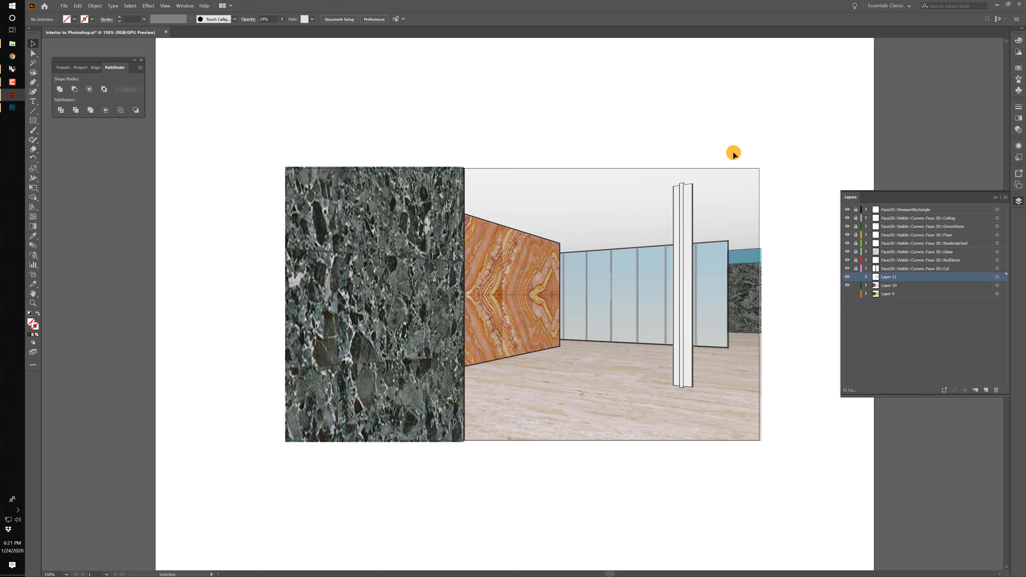
# Select all column linework on the Col layer and make it a Live Paint group.
pyautogui.moveTo(715, 131); pyautogui.dragTo(591, 126)
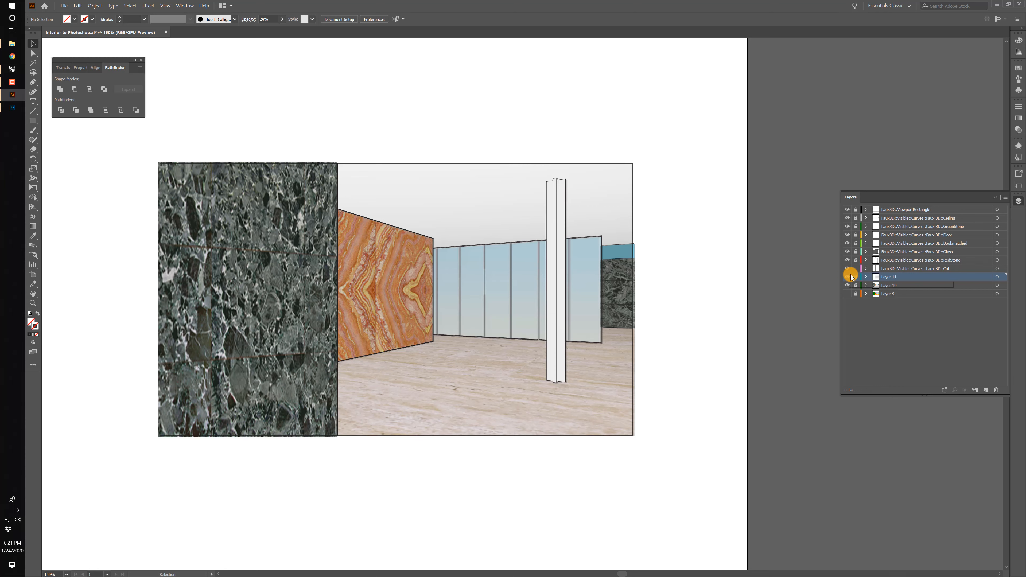
pyautogui.click(997, 269)
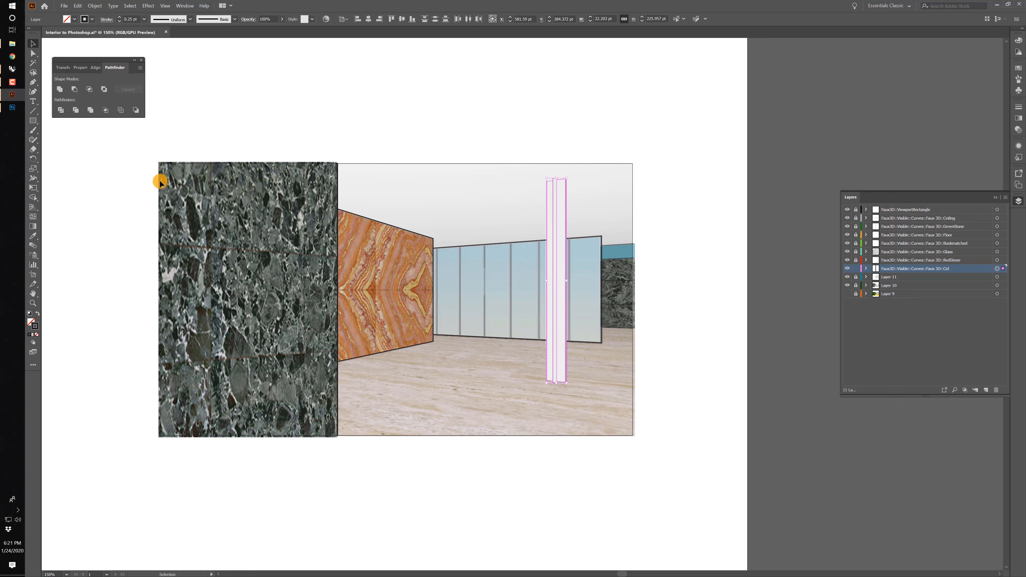
pyautogui.press('k')
pyautogui.click(561, 205)
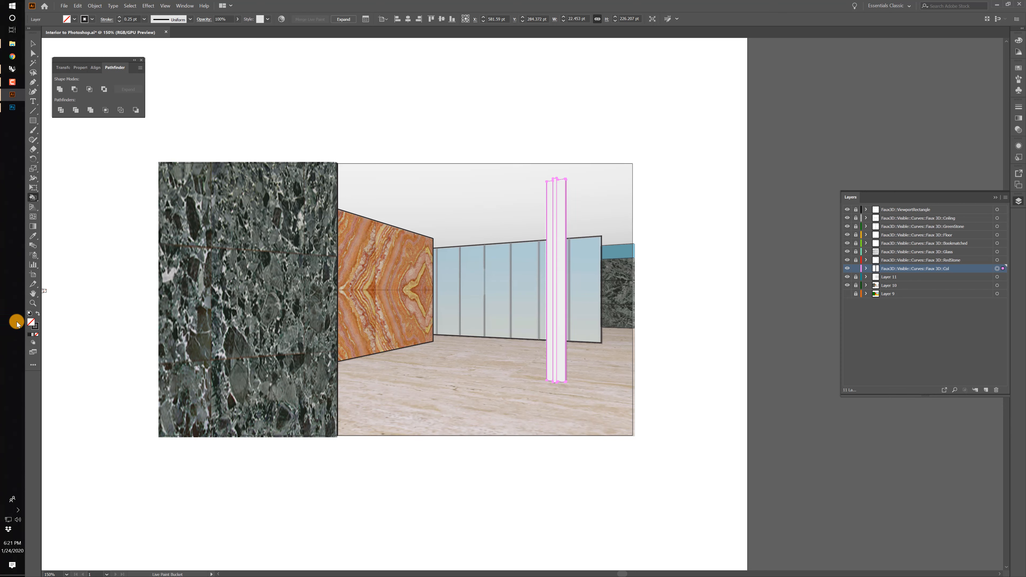
# Set the fill colour to light grey, RGB 188, 183, 183, and paint the column's faces with it.
pyautogui.doubleClick(31, 322)
pyautogui.click(422, 266)
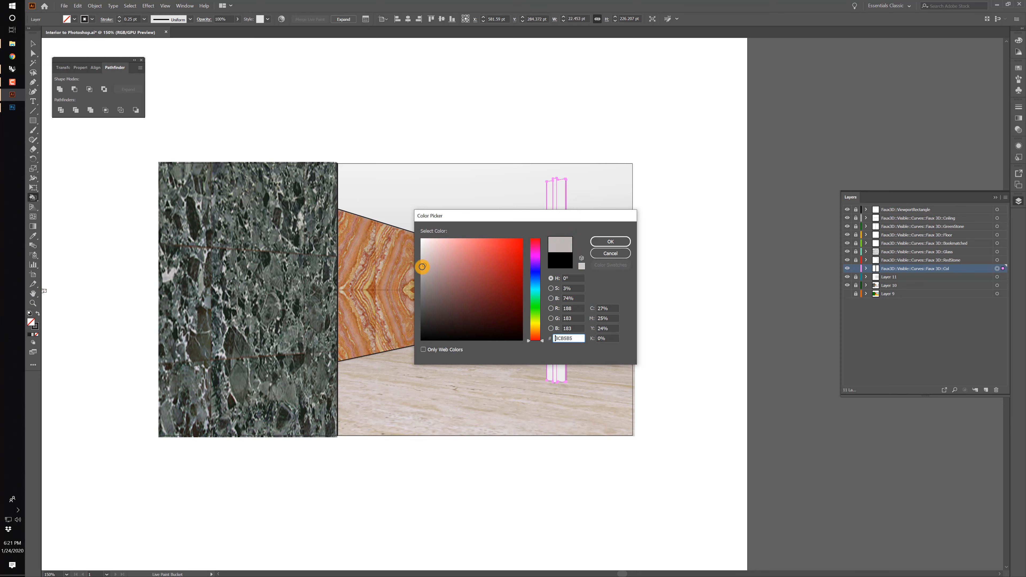
pyautogui.click(610, 241)
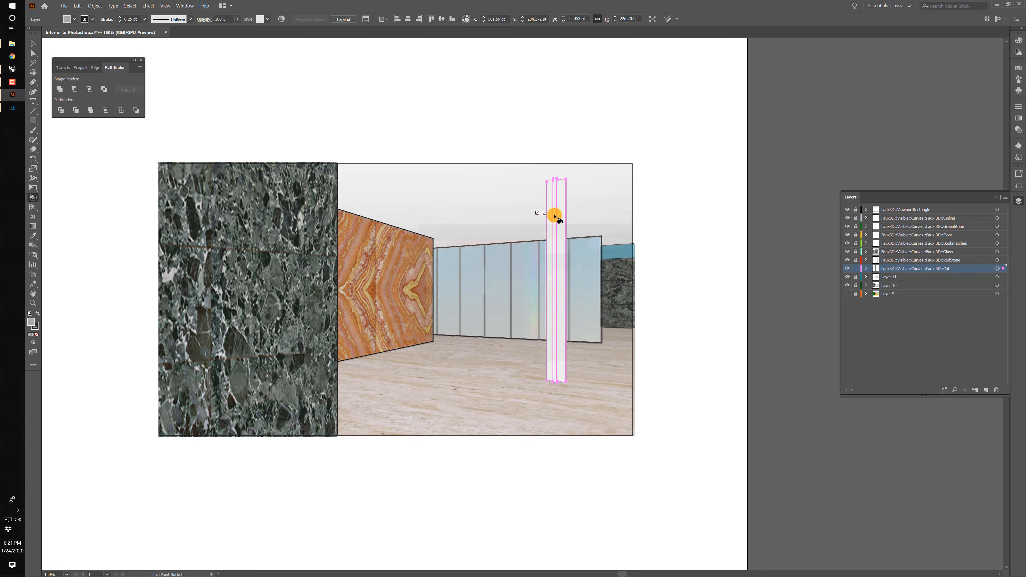
pyautogui.click(541, 225)
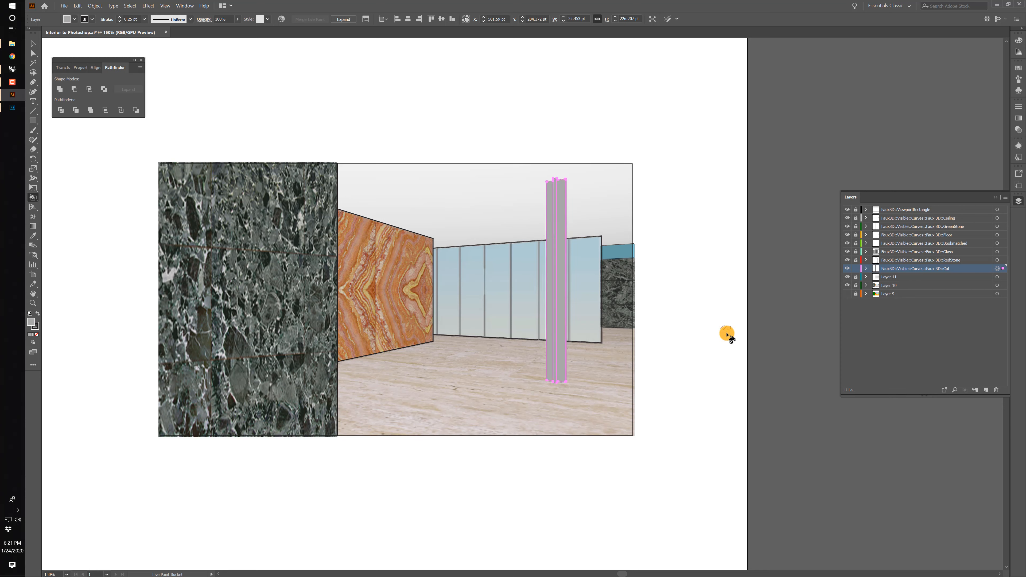
# Add a new layer directly above the Col layer and copy the column's Live Paint group.
pyautogui.click(33, 44)
pyautogui.click(564, 175)
pyautogui.click(565, 176)
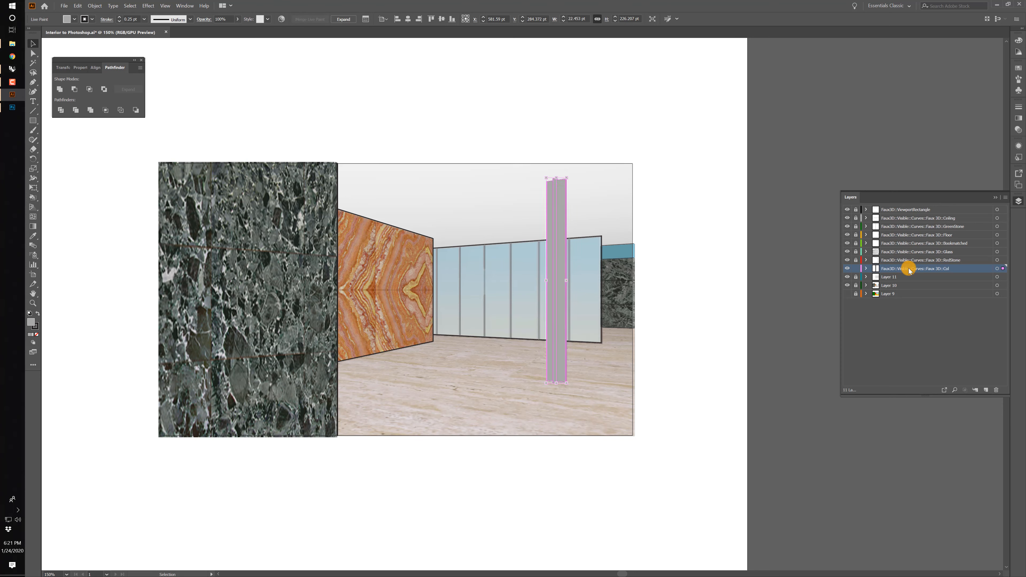
pyautogui.moveTo(907, 268)
pyautogui.mouseDown()
pyautogui.moveTo(984, 391)
pyautogui.moveTo(900, 272)
pyautogui.mouseUp()
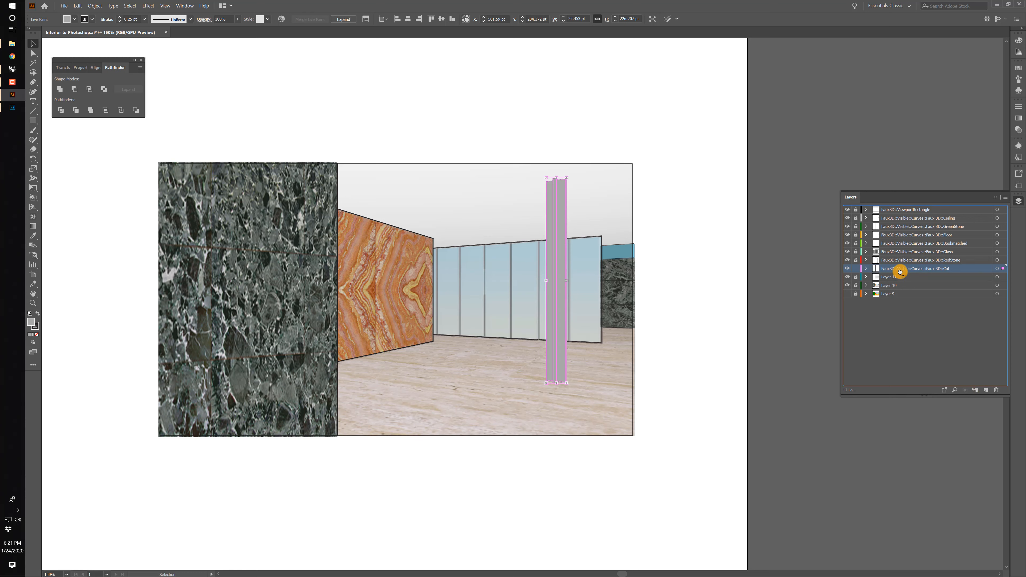
pyautogui.click(986, 389)
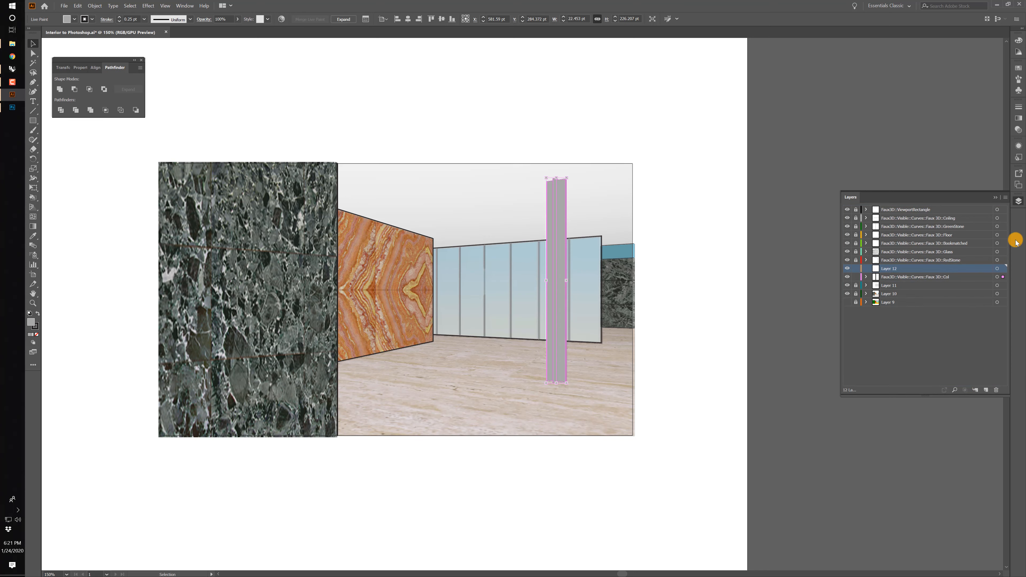
pyautogui.click(559, 193)
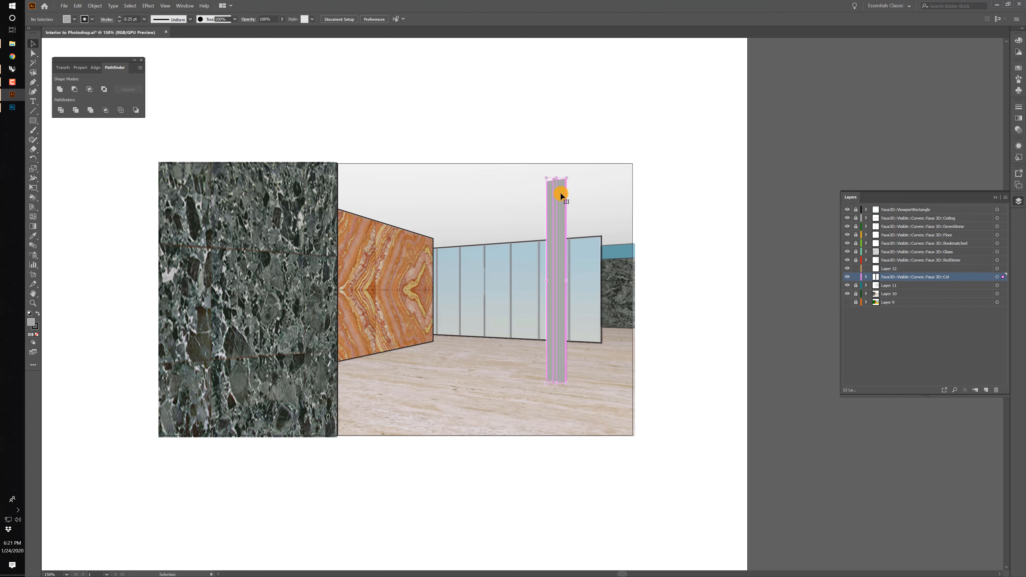
pyautogui.press('a')
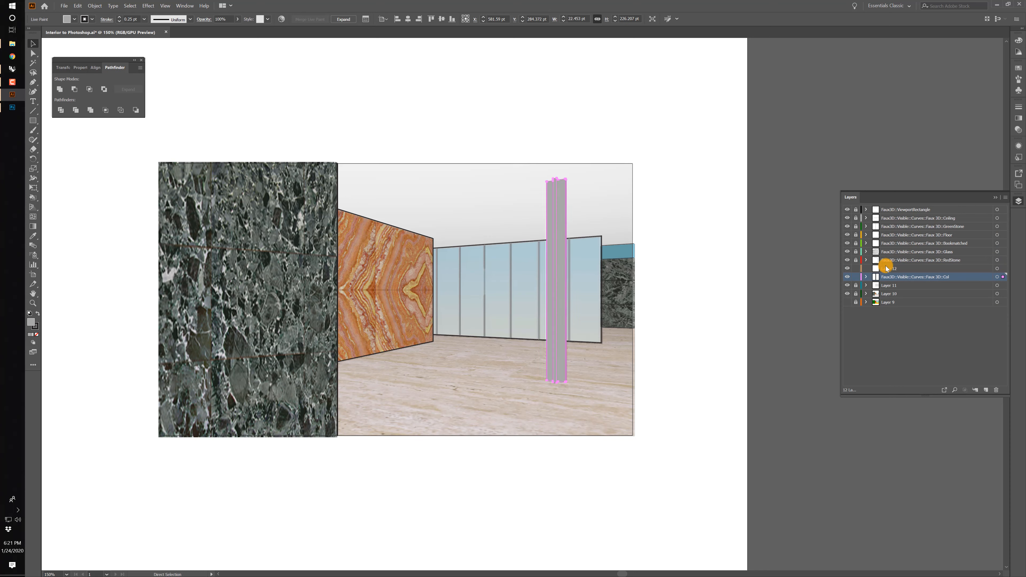
# Rename the new layer above the Col layer as Stipple.
pyautogui.click(894, 269)
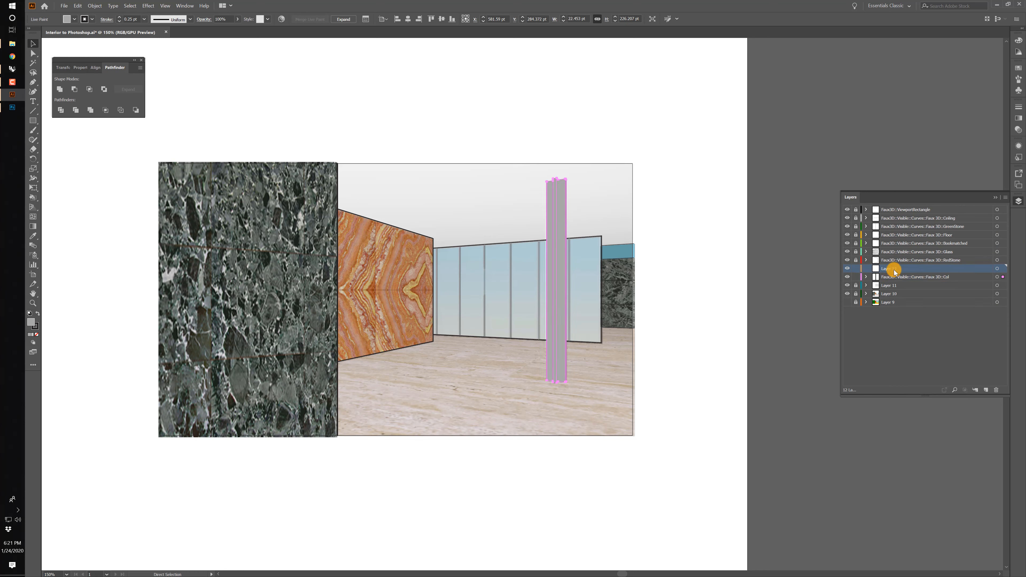
pyautogui.doubleClick(894, 270)
pyautogui.write('Stipp')
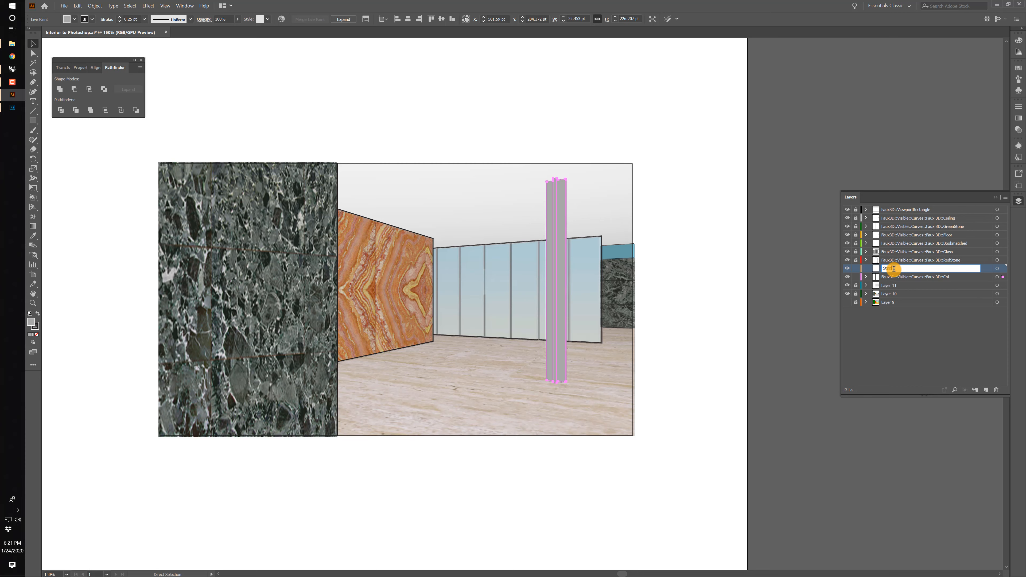
pyautogui.write('le')
pyautogui.press('Return')
# Add another layer above Stipple, paste the copied column onto it in place, and deselect it.
pyautogui.click(983, 386)
pyautogui.press('v')
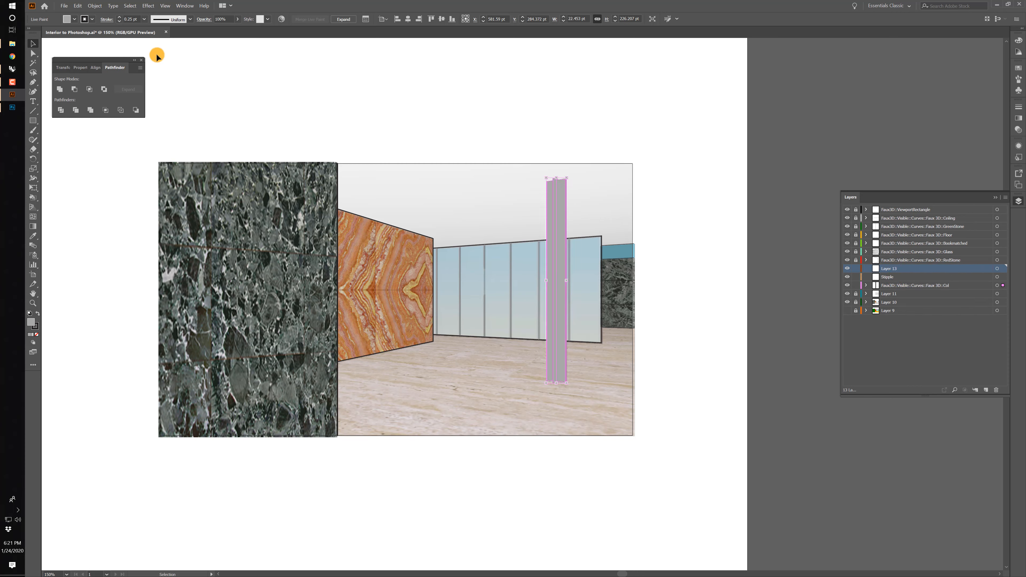
pyautogui.click(76, 6)
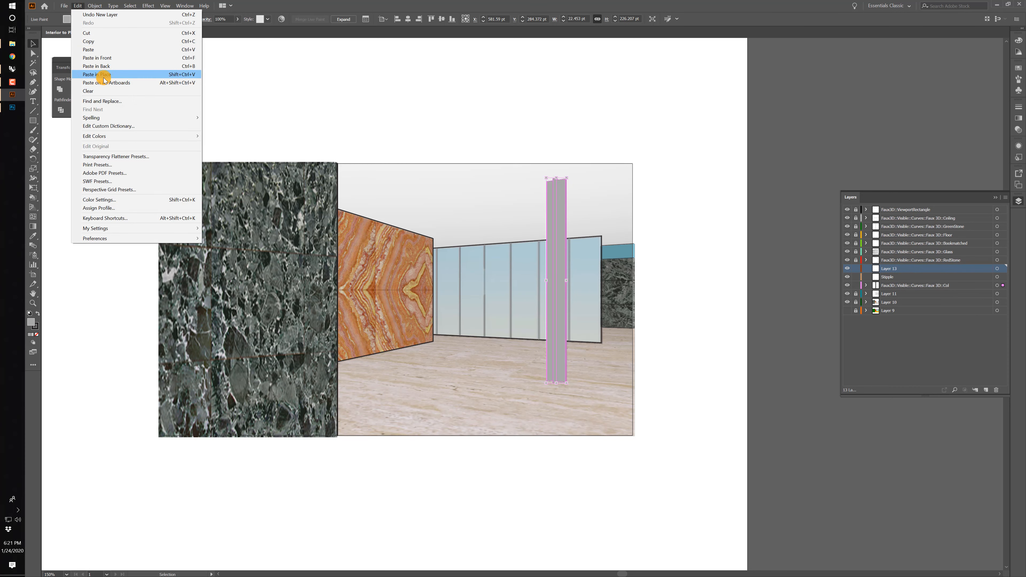
pyautogui.click(105, 74)
pyautogui.click(510, 114)
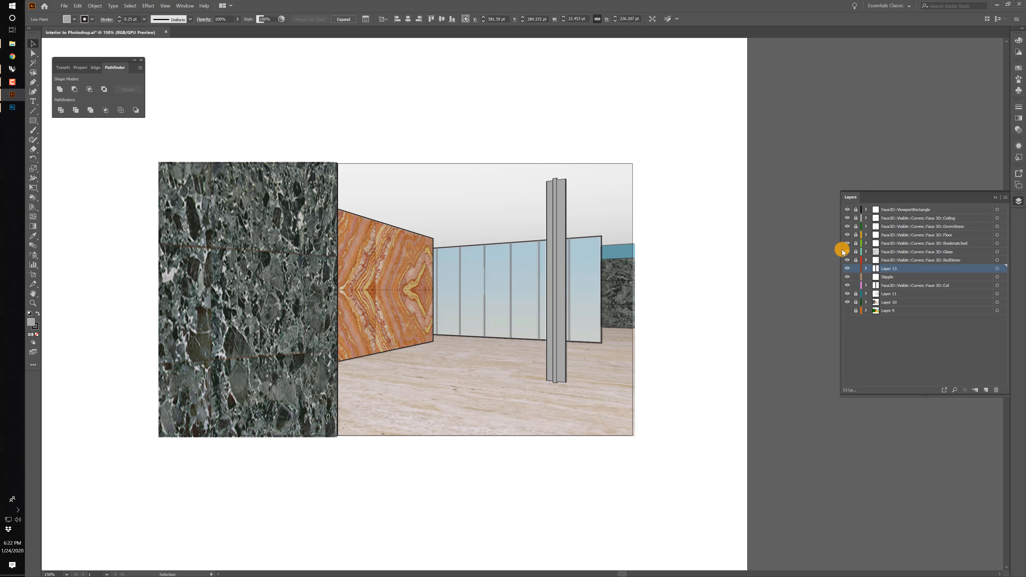
# Rename the layer holding the pasted column as Mask and make the Stipple layer active.
pyautogui.doubleClick(892, 270)
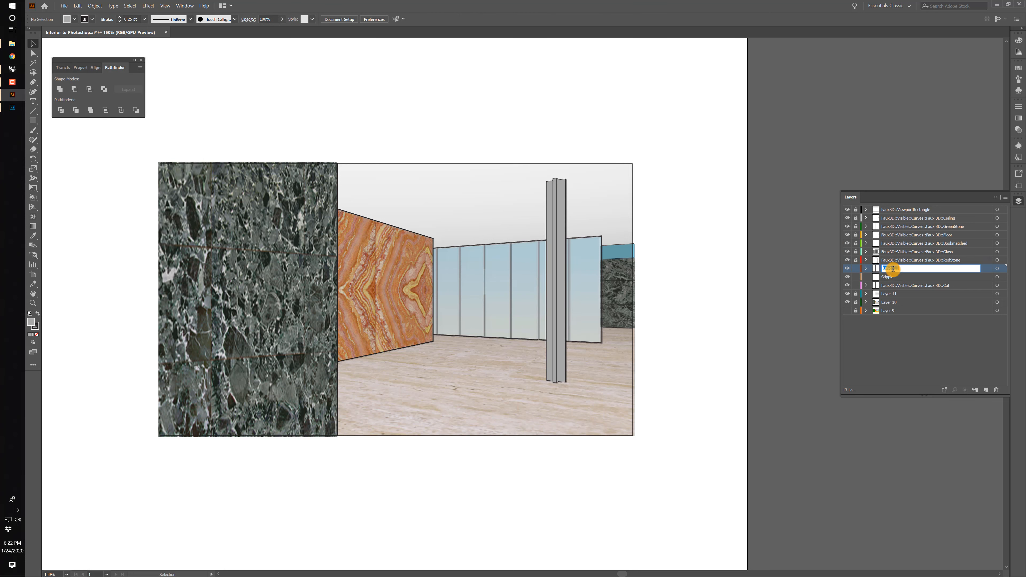
pyautogui.write('Mask')
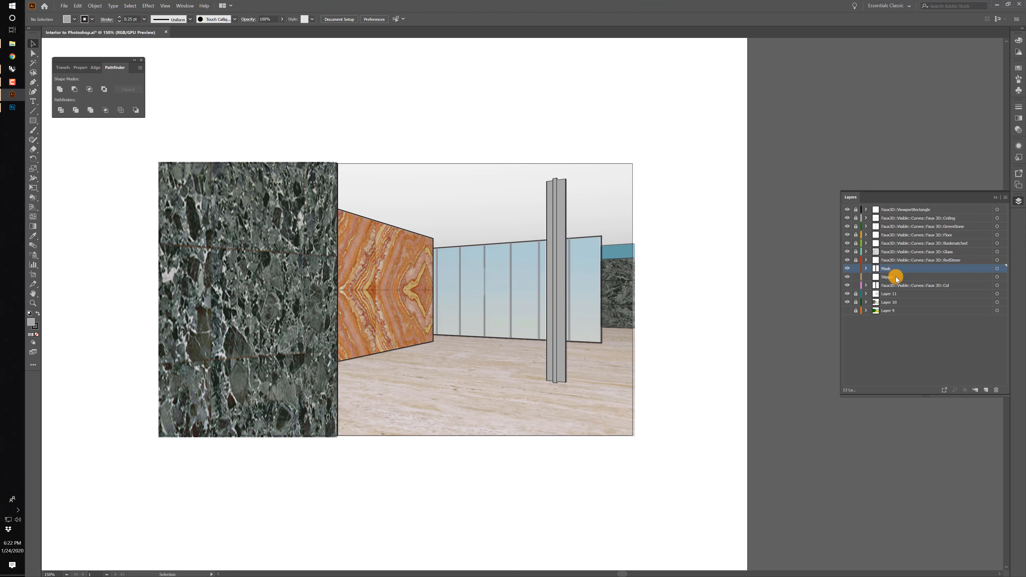
pyautogui.press('Return')
pyautogui.click(898, 286)
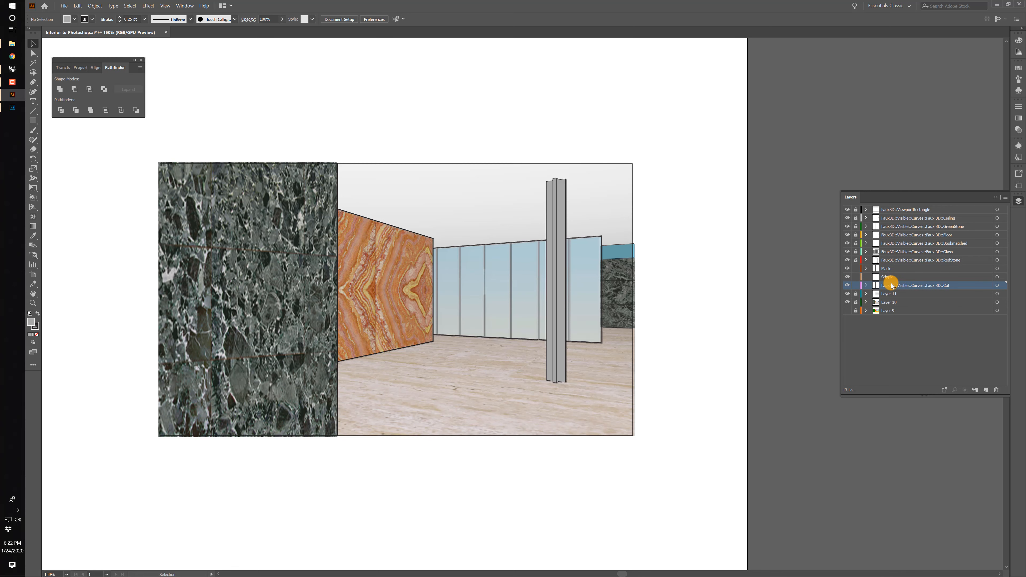
pyautogui.click(899, 276)
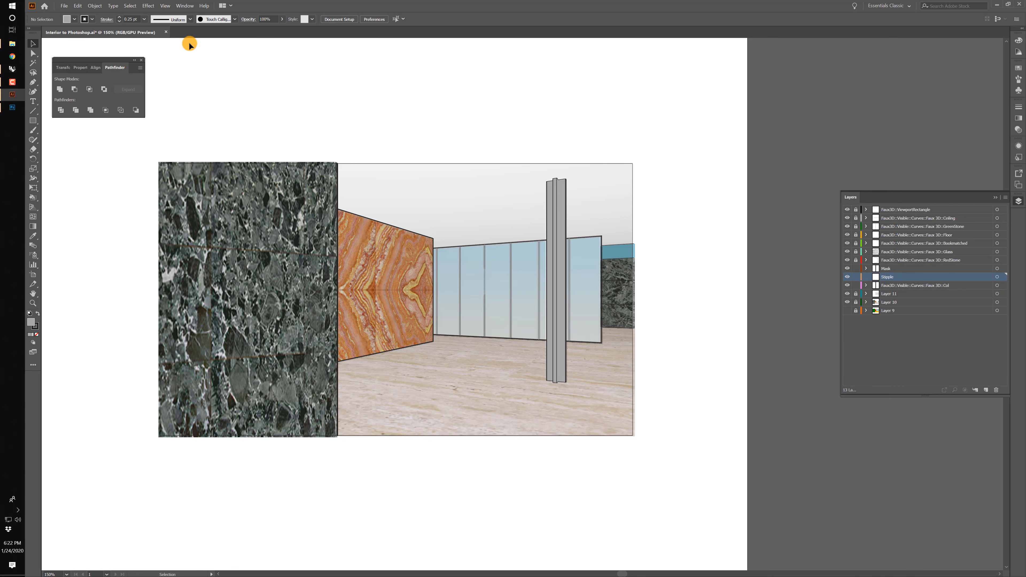
# Open Stipple Shading Illustrator Brushes Brush File.ai from the Tools folder of 200124 - Digital Lession - 2.
pyautogui.click(12, 43)
pyautogui.press('Right')
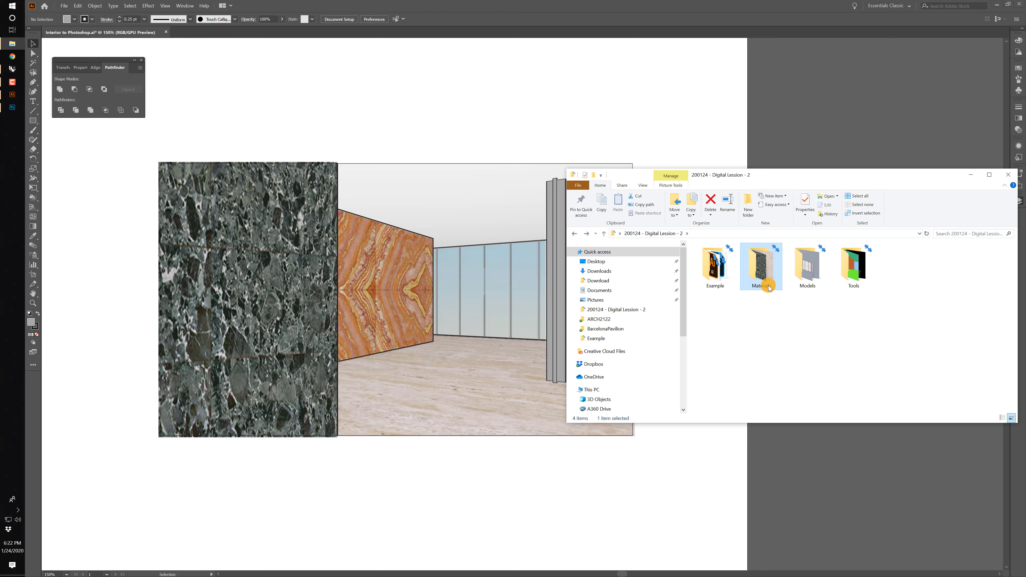
pyautogui.doubleClick(768, 285)
pyautogui.hotkey('alt', 'Left')
pyautogui.doubleClick(856, 270)
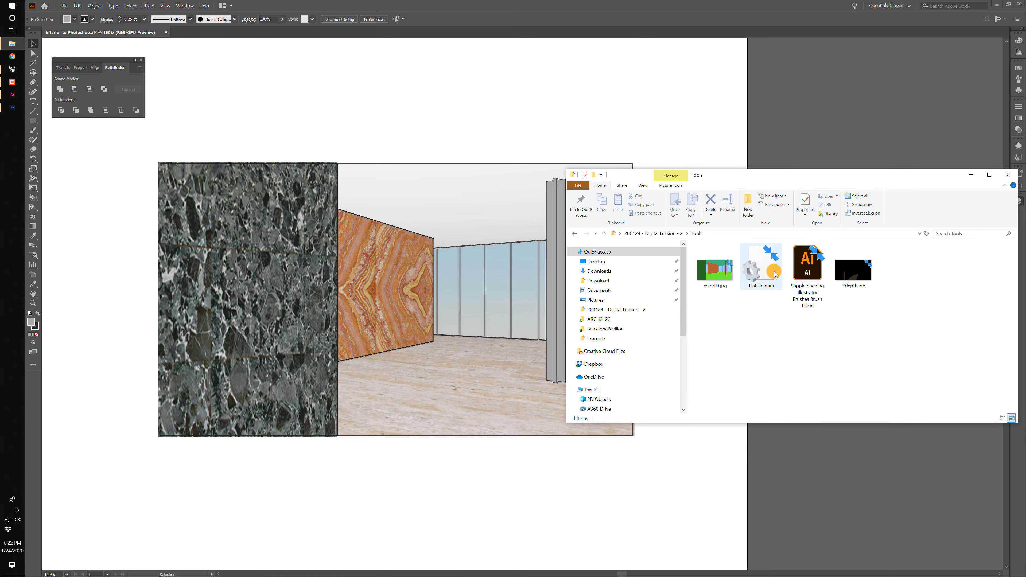
pyautogui.click(807, 269)
pyautogui.doubleClick(813, 266)
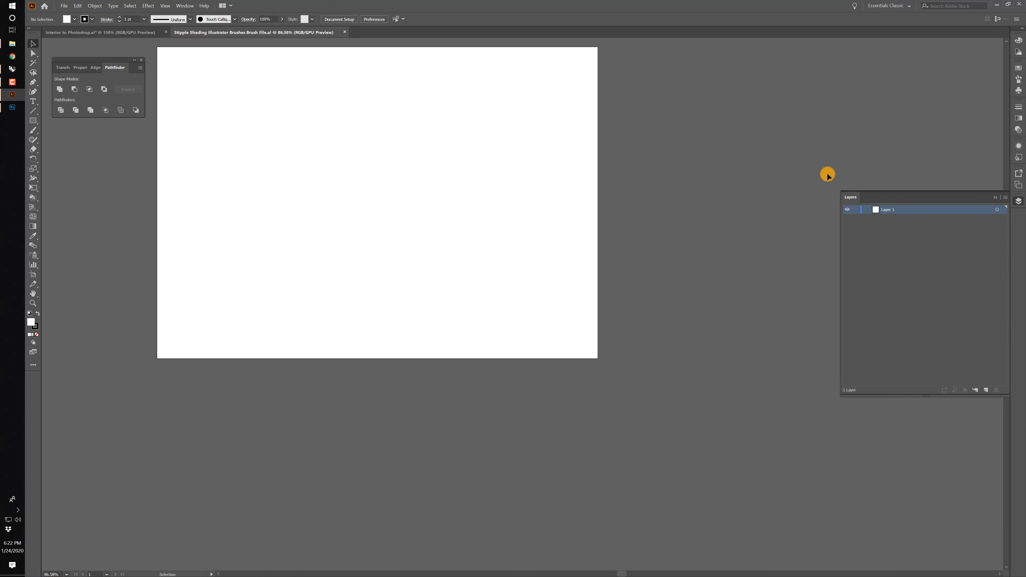
# Paint a zigzag test stroke about 77 x 61 mm with a light stipple scatter brush, then select and copy it.
pyautogui.click(1019, 79)
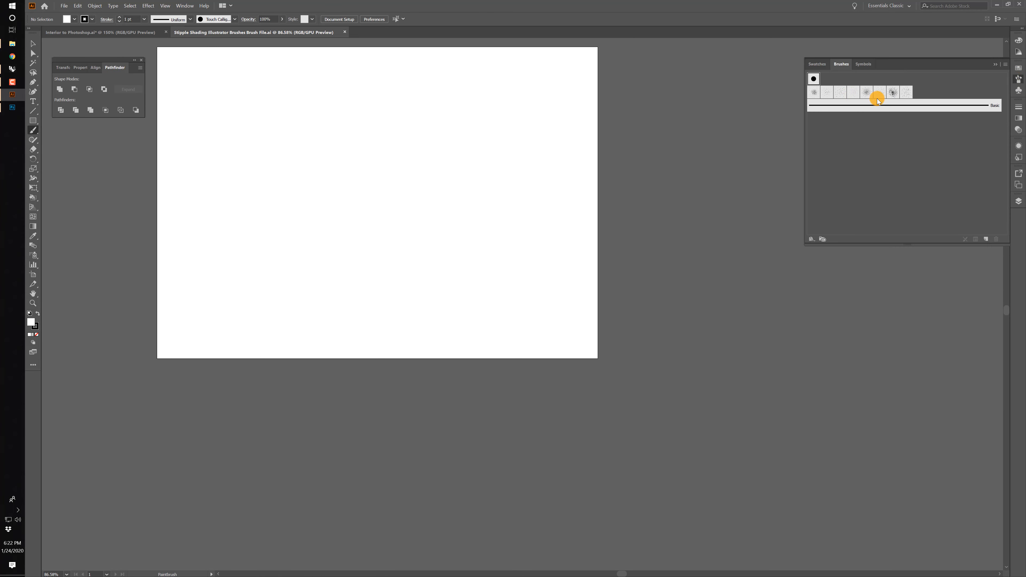
pyautogui.click(880, 92)
pyautogui.moveTo(268, 187); pyautogui.dragTo(380, 254)
pyautogui.click(32, 44)
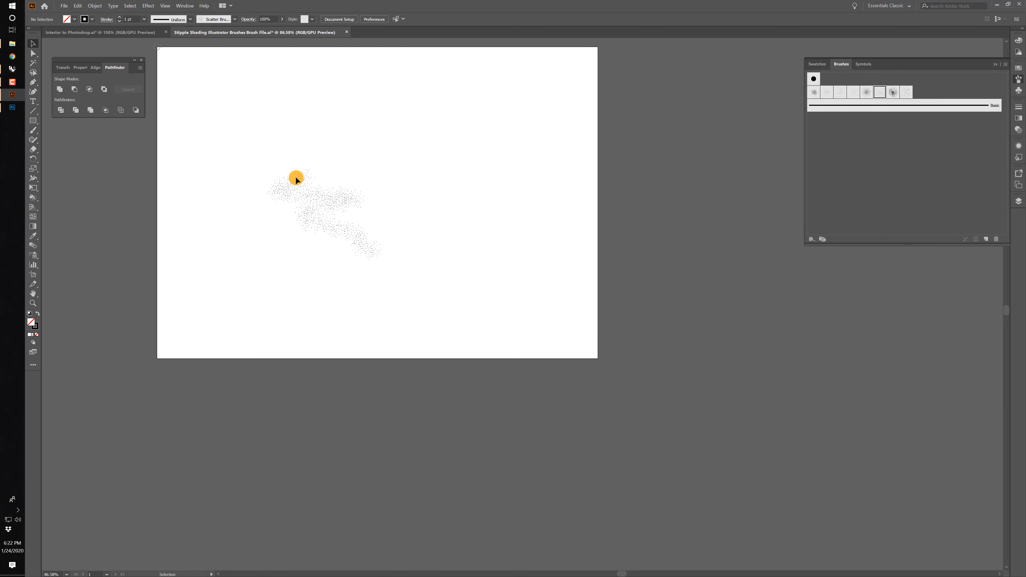
pyautogui.click(323, 196)
pyautogui.press('a')
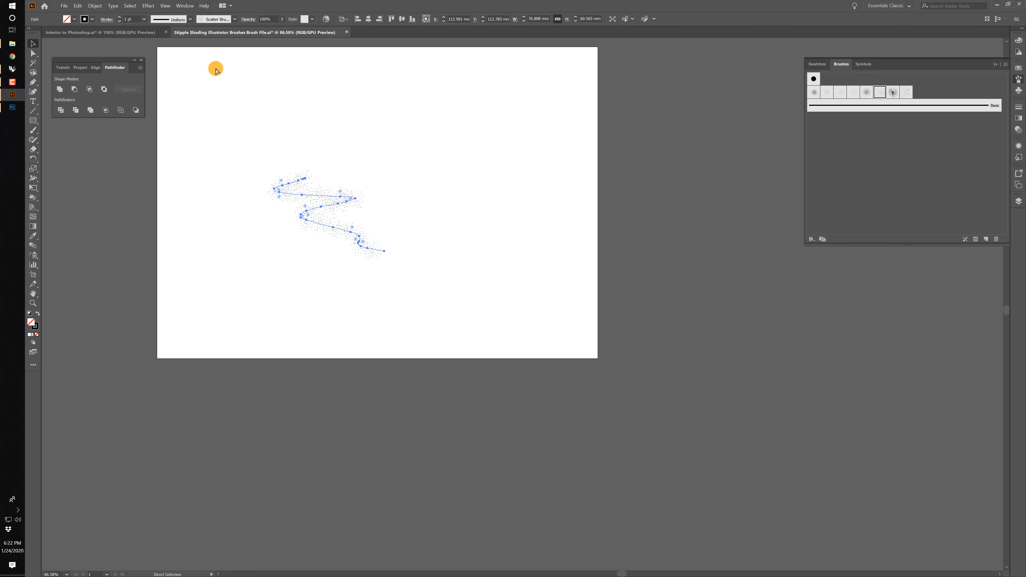
# Return to the Interior to Photoshop document and paste the copied stipple stroke onto the Stipple layer.
pyautogui.click(109, 33)
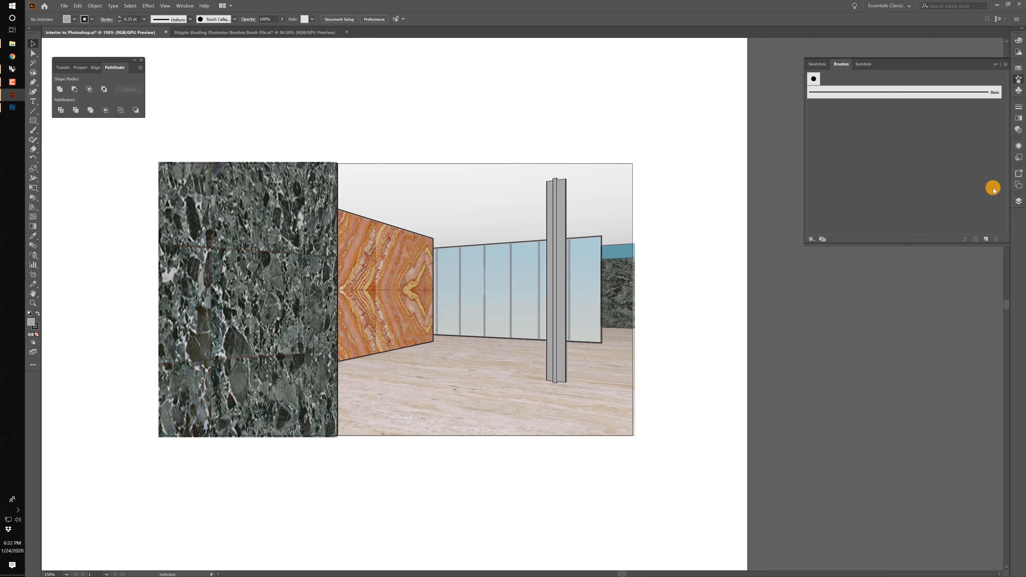
pyautogui.click(1019, 201)
pyautogui.click(1019, 201)
pyautogui.click(1019, 201)
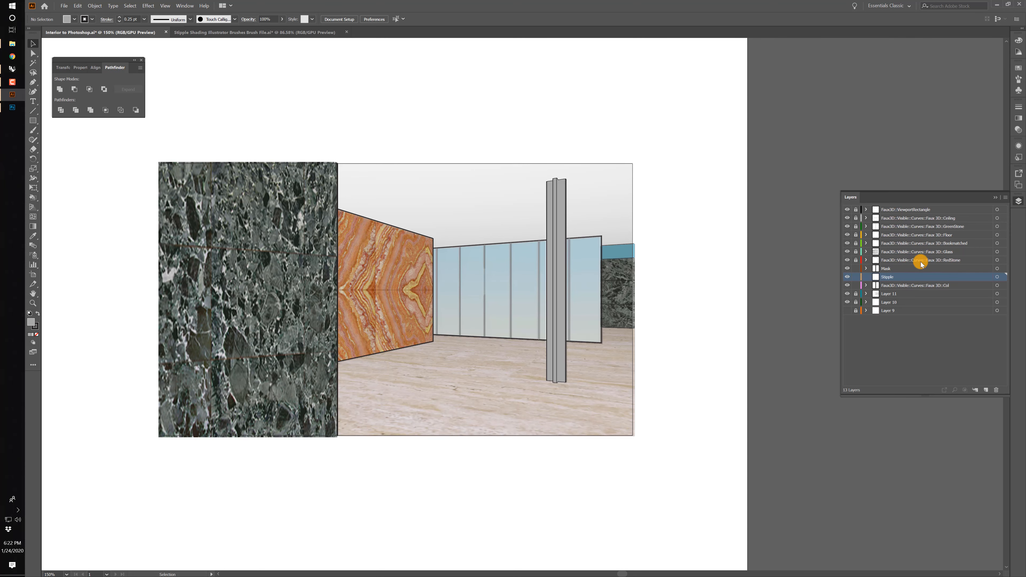
pyautogui.hotkey('ctrl', 'v')
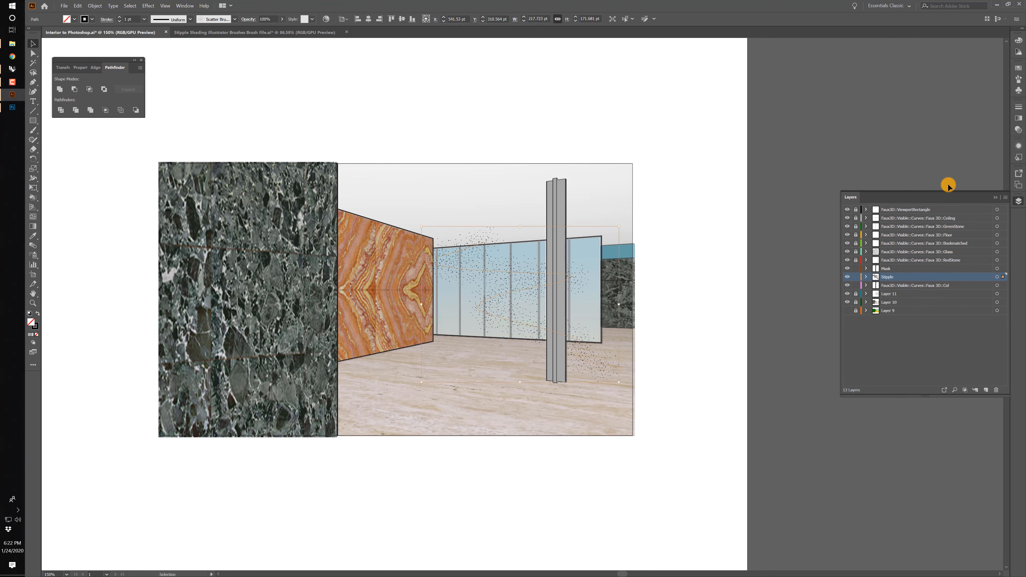
# Choose the imported stipple scatter brush and delete the pasted sample stroke from the interior drawing.
pyautogui.click(1017, 86)
pyautogui.click(817, 92)
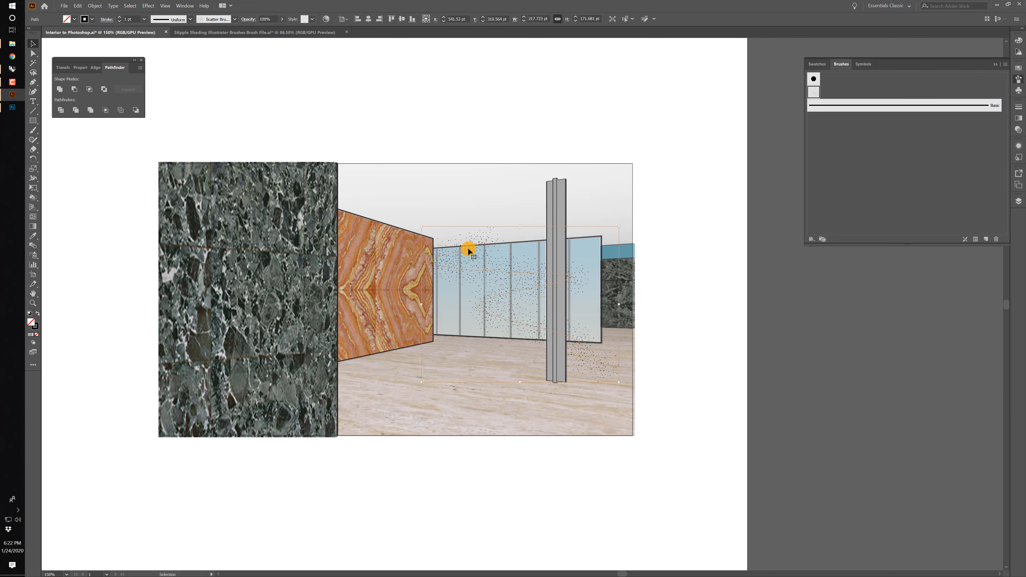
pyautogui.press('Delete')
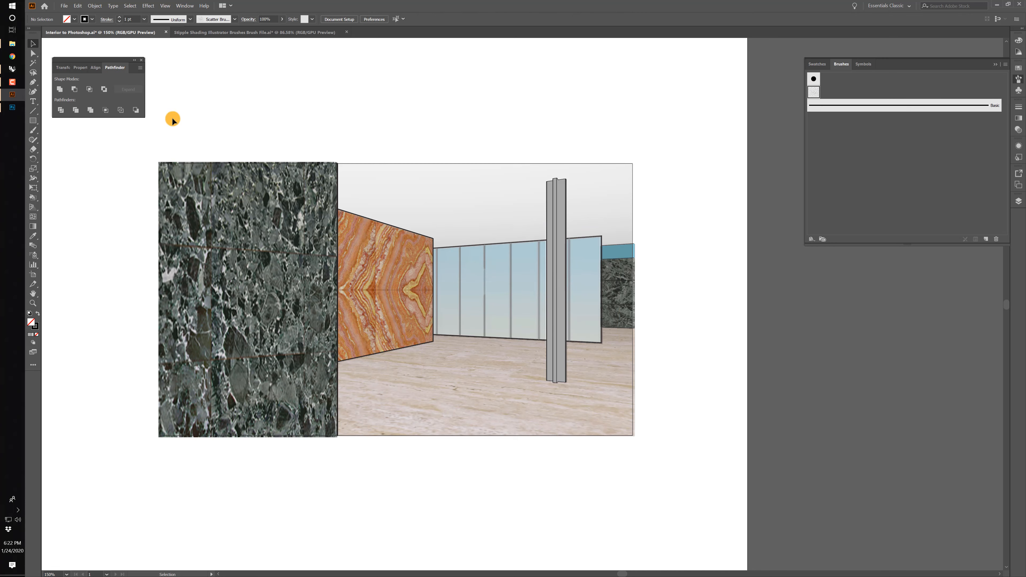
# Try to paint a stipple stroke down the column's shaded edge with the Paintbrush tool.
pyautogui.hotkey('ctrl', '+')
pyautogui.hotkey('ctrl', '+')
pyautogui.hotkey('ctrl', '+')
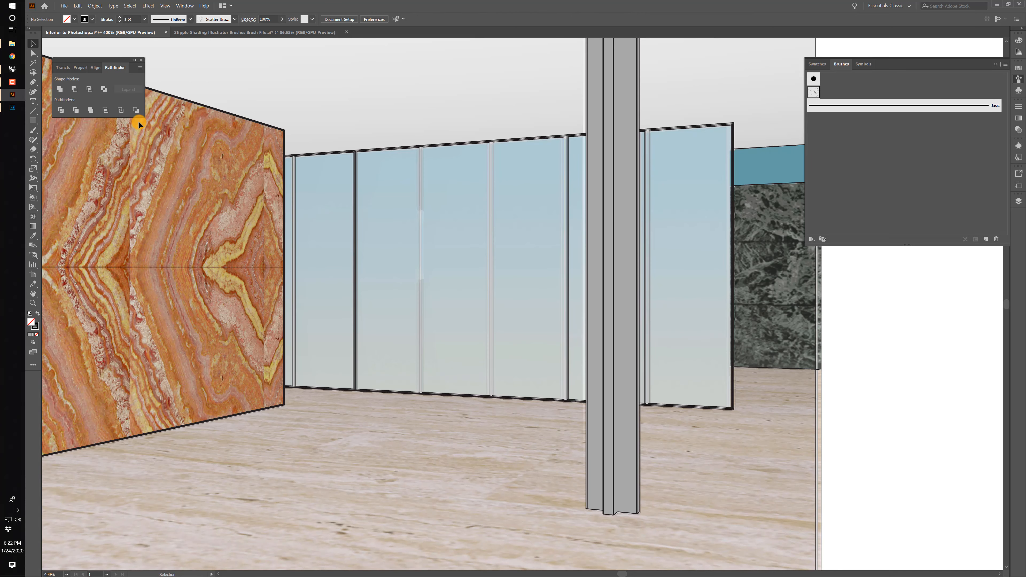
pyautogui.moveTo(444, 185); pyautogui.dragTo(322, 330)
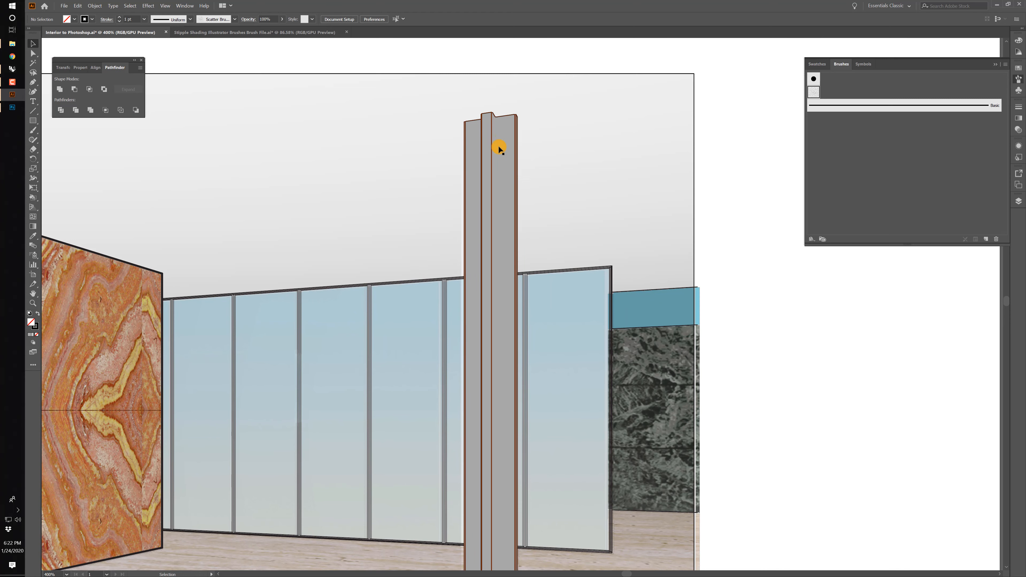
pyautogui.click(34, 132)
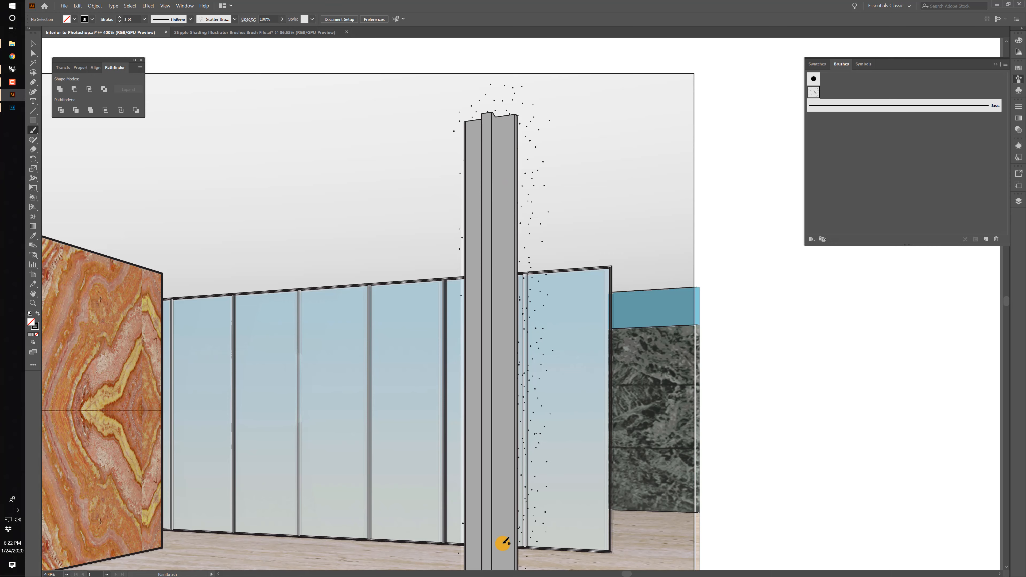
pyautogui.scroll(-5, 513, 449)
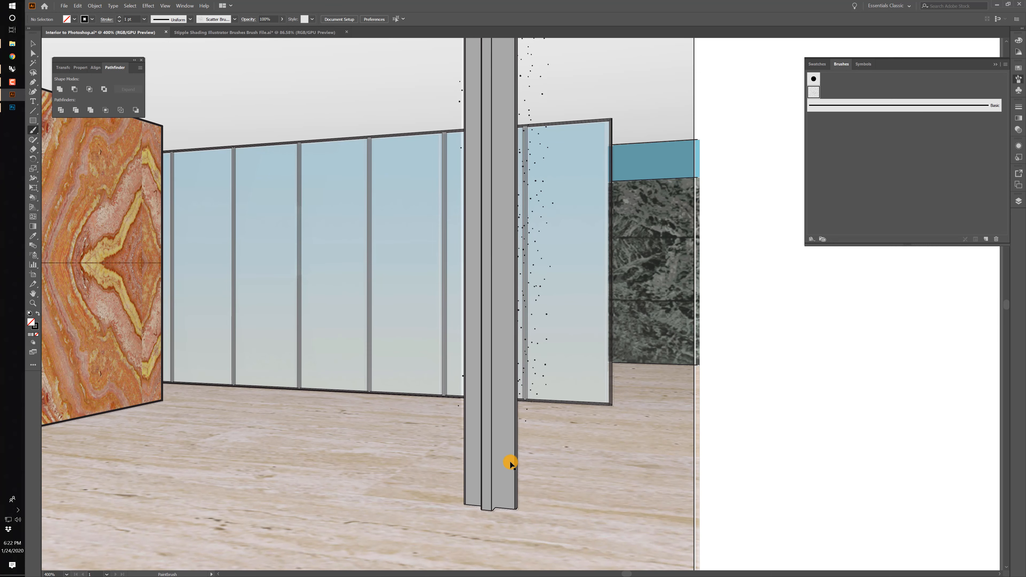
# Set the stipple scatter brush's size to Fixed at 10% and apply the brush options.
pyautogui.doubleClick(814, 92)
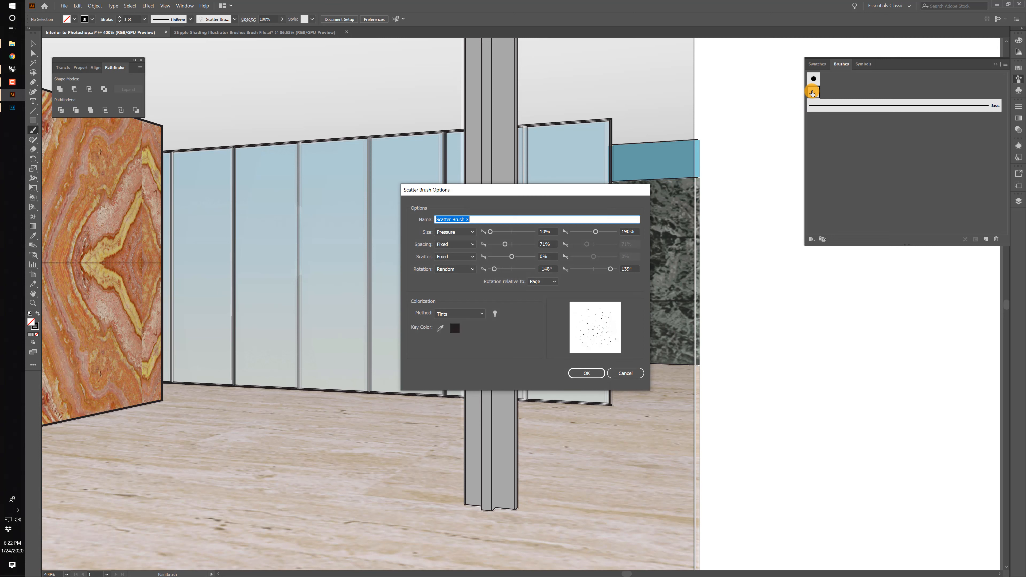
pyautogui.click(463, 234)
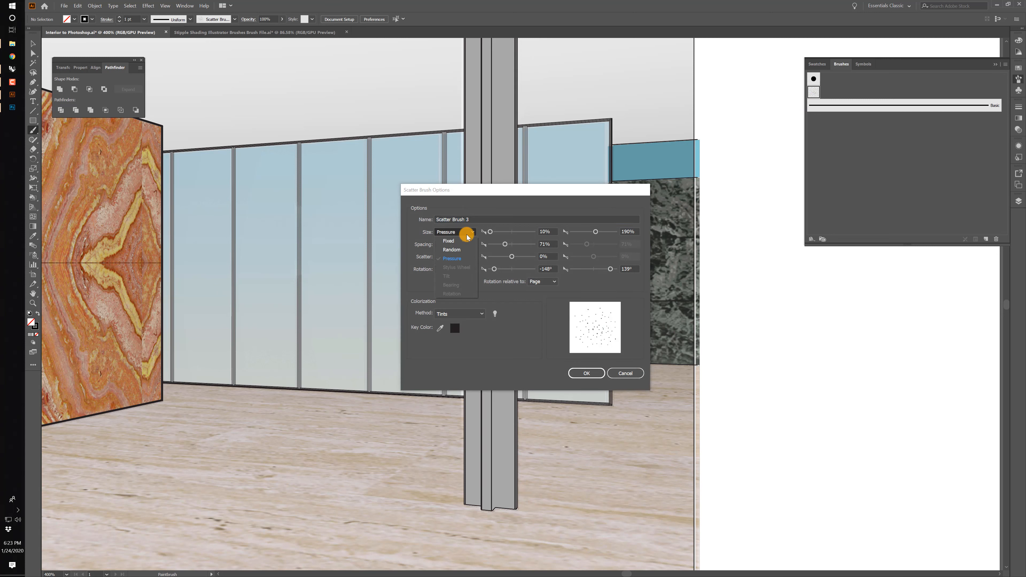
pyautogui.click(451, 242)
pyautogui.click(461, 234)
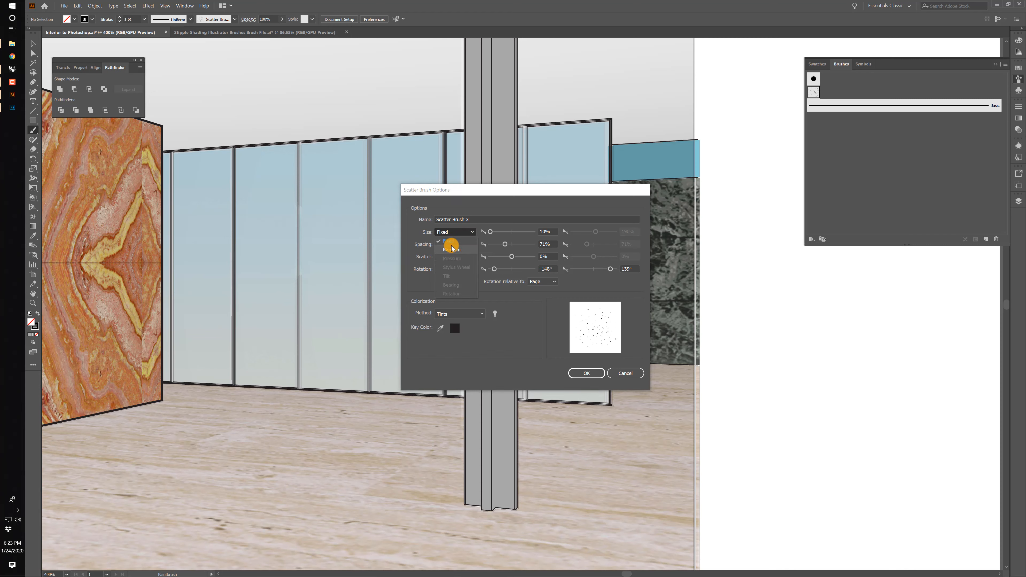
pyautogui.click(446, 241)
pyautogui.click(491, 233)
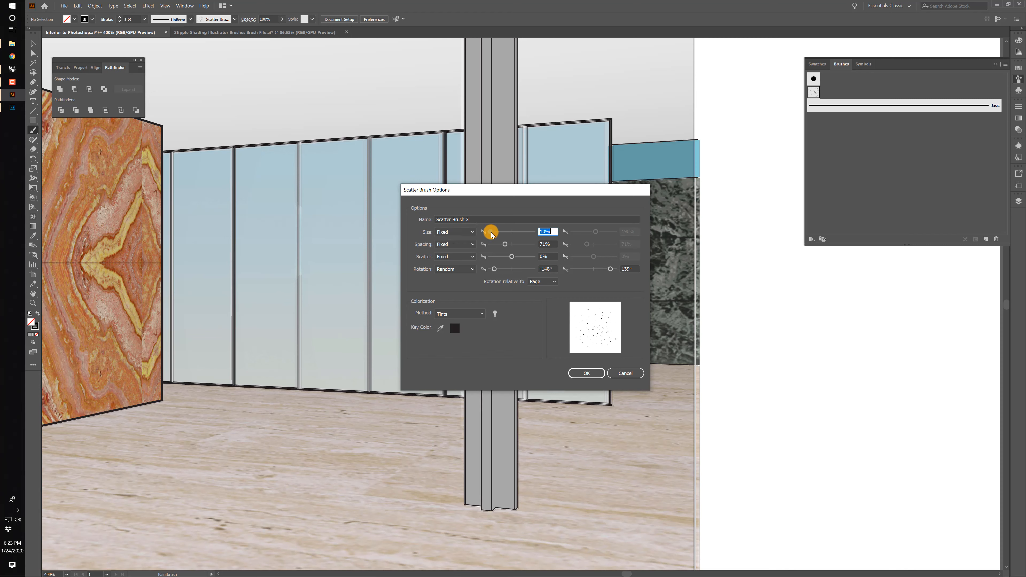
pyautogui.moveTo(494, 235)
pyautogui.mouseDown()
pyautogui.moveTo(577, 230)
pyautogui.moveTo(488, 229)
pyautogui.moveTo(516, 230)
pyautogui.moveTo(483, 242)
pyautogui.mouseUp()
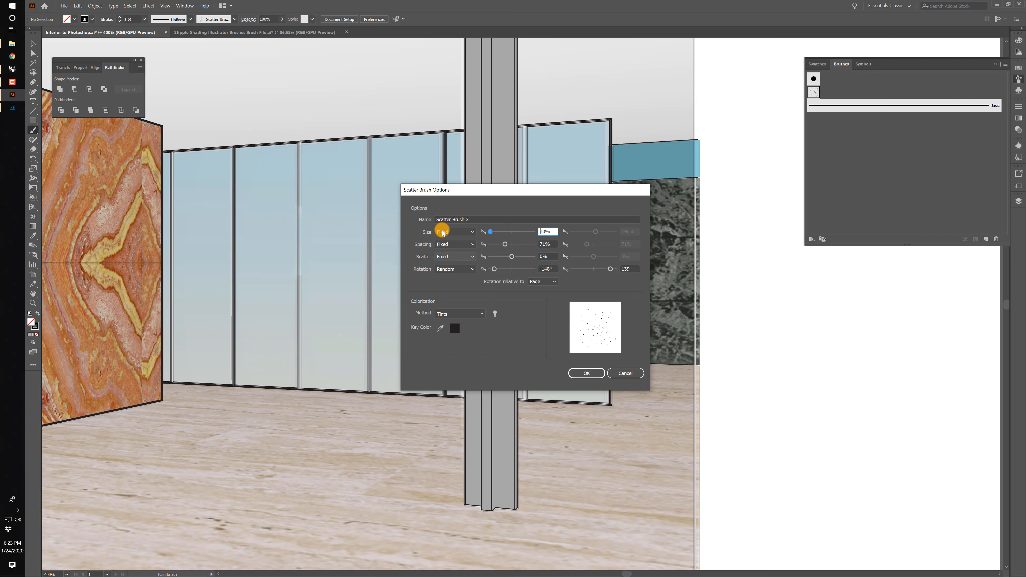
pyautogui.click(589, 373)
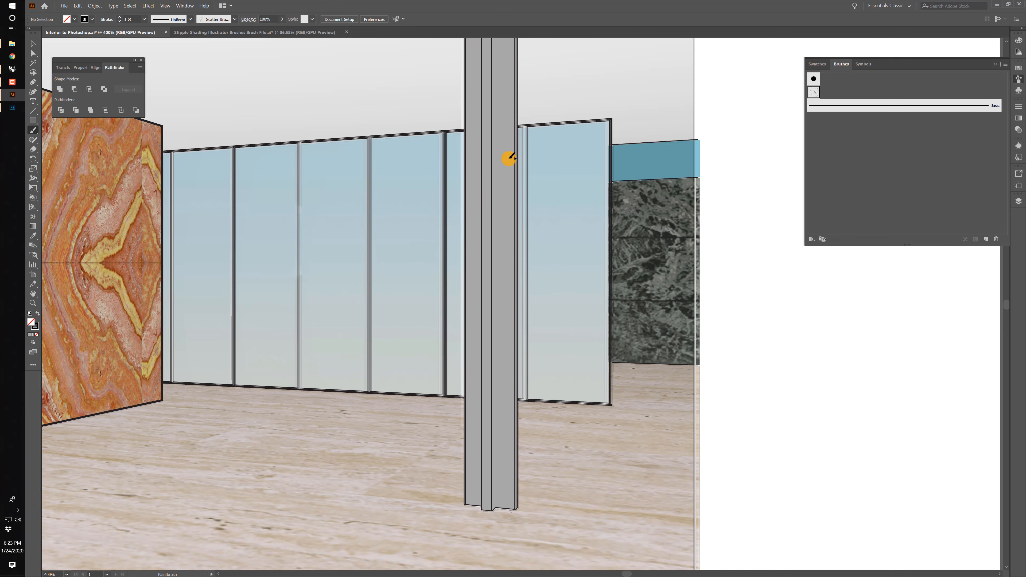
pyautogui.hotkey('ctrl', '-')
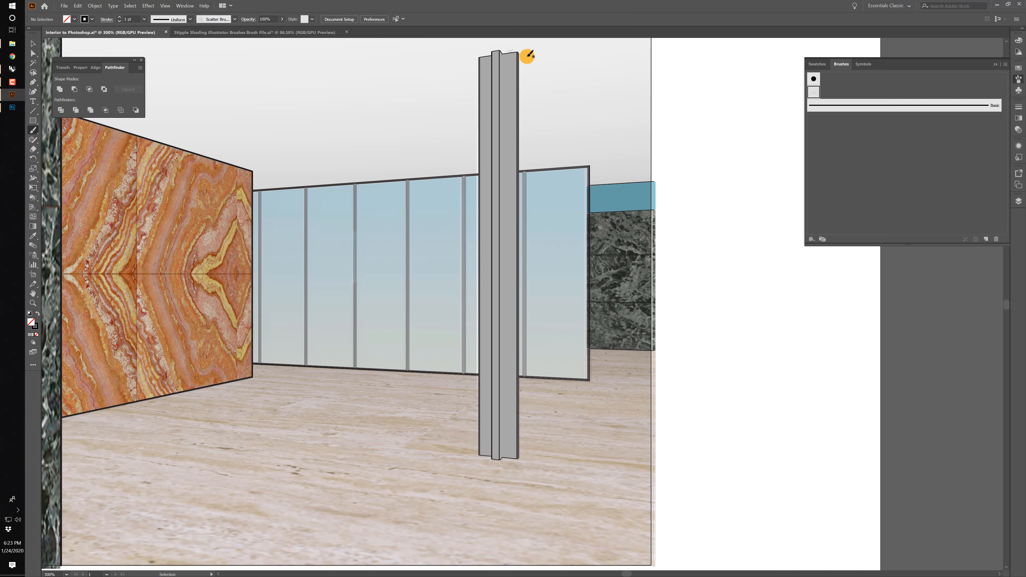
# Increase the stipple scatter brush's fixed size and apply the change to the existing strokes.
pyautogui.click(1021, 202)
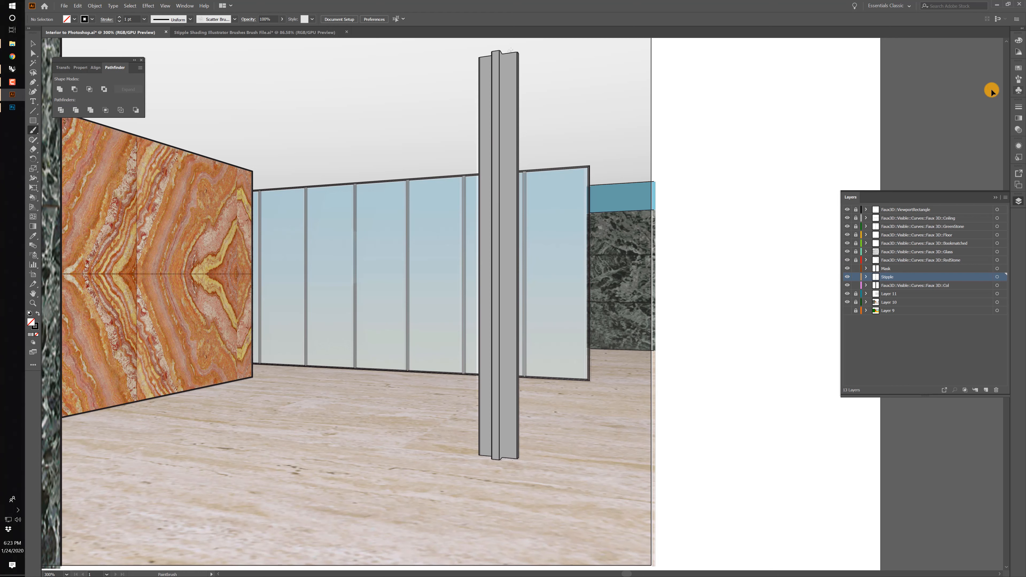
pyautogui.click(1018, 79)
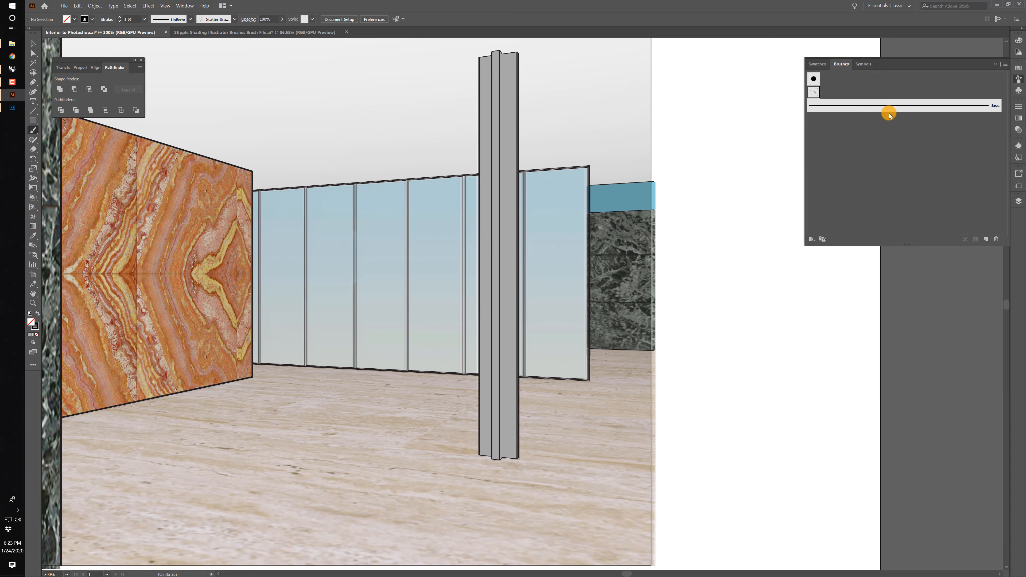
pyautogui.doubleClick(813, 93)
pyautogui.click(455, 232)
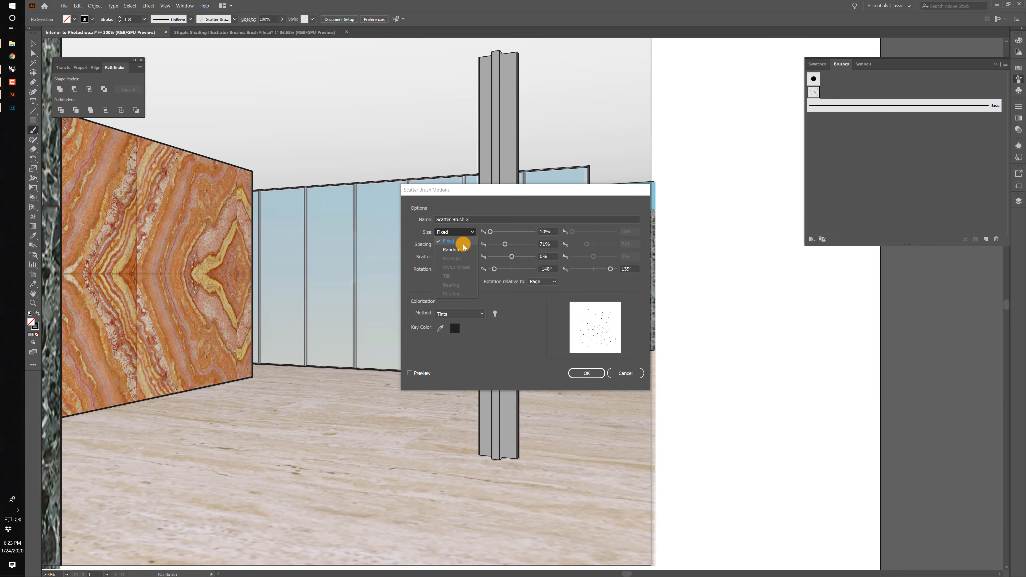
pyautogui.moveTo(490, 231); pyautogui.dragTo(494, 235)
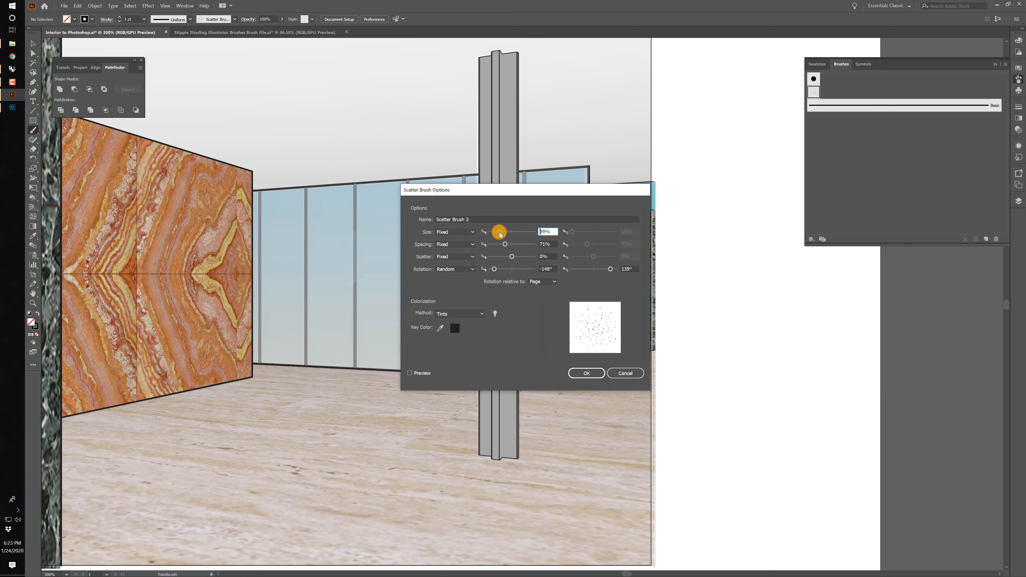
pyautogui.click(586, 373)
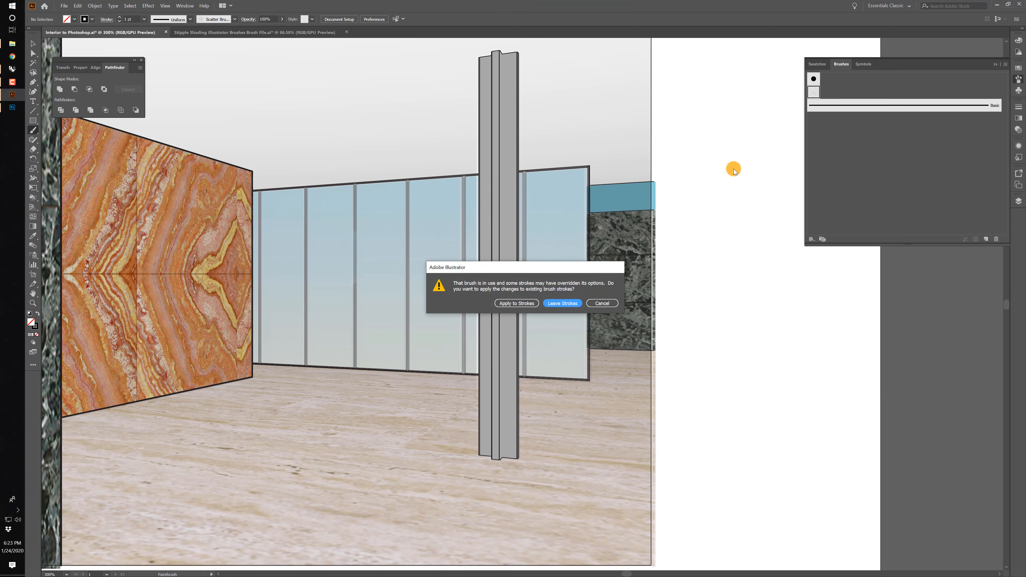
pyautogui.click(518, 303)
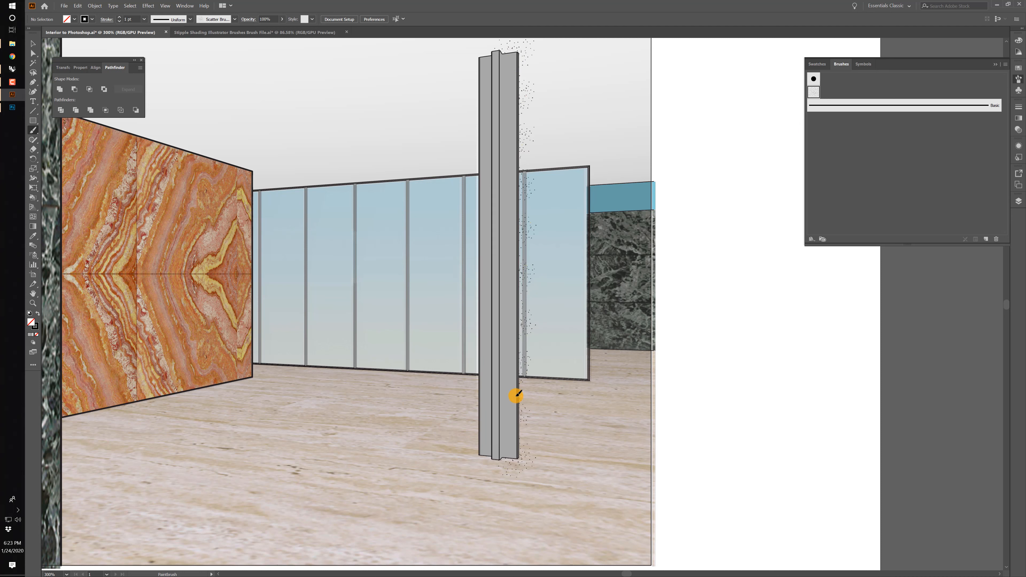
# Hide the Mask layer and paint more stipple strokes along the column's shaded face and outer edge.
pyautogui.moveTo(500, 484); pyautogui.dragTo(500, 485)
pyautogui.click(1018, 202)
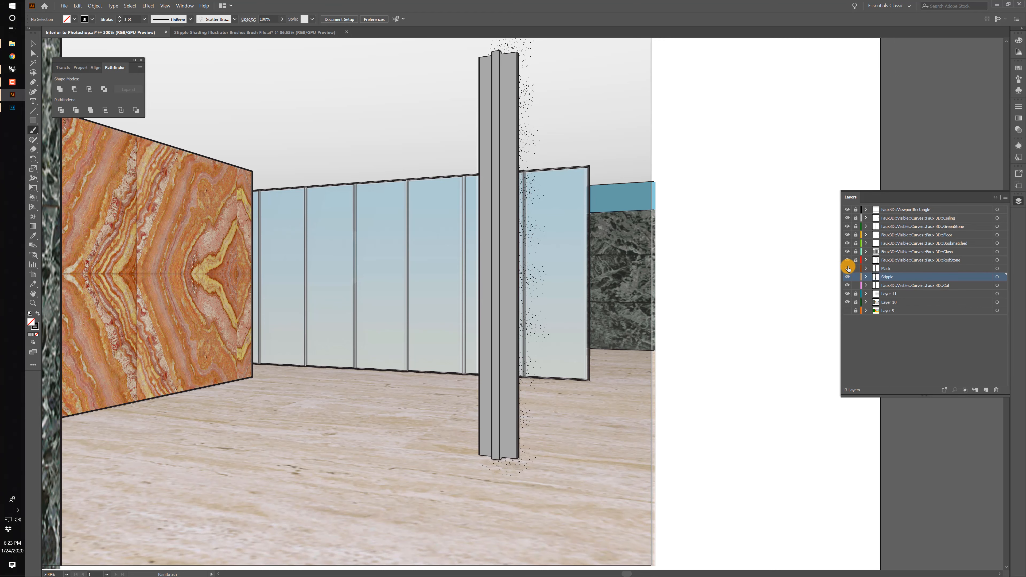
pyautogui.click(847, 269)
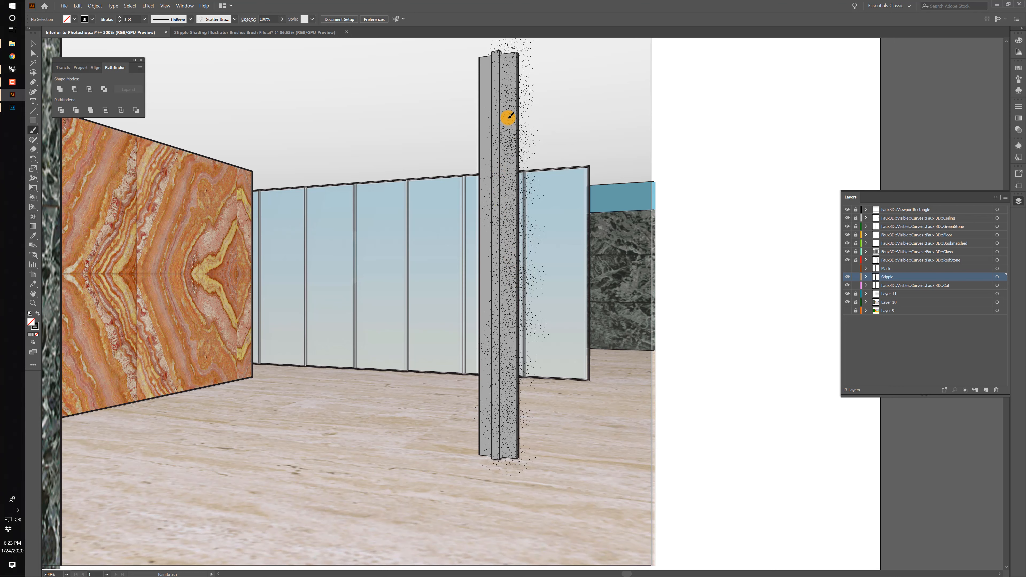
pyautogui.moveTo(510, 115)
pyautogui.mouseDown()
pyautogui.moveTo(513, 51)
pyautogui.moveTo(527, 108)
pyautogui.moveTo(522, 431)
pyautogui.moveTo(538, 51)
pyautogui.moveTo(554, 390)
pyautogui.moveTo(531, 109)
pyautogui.mouseUp()
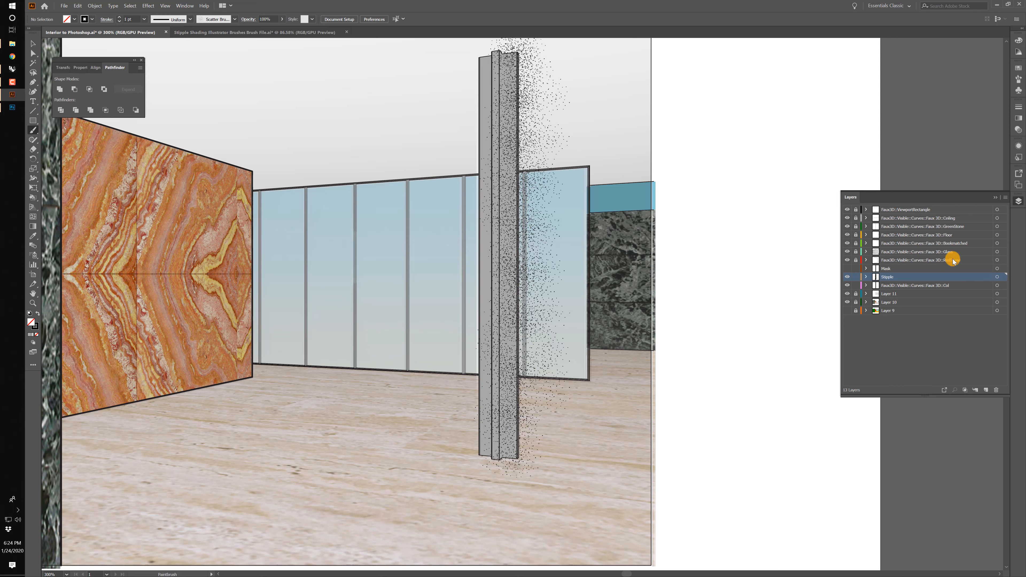
# Select all strokes on the Stipple layer and combine them into a compound path.
pyautogui.click(997, 277)
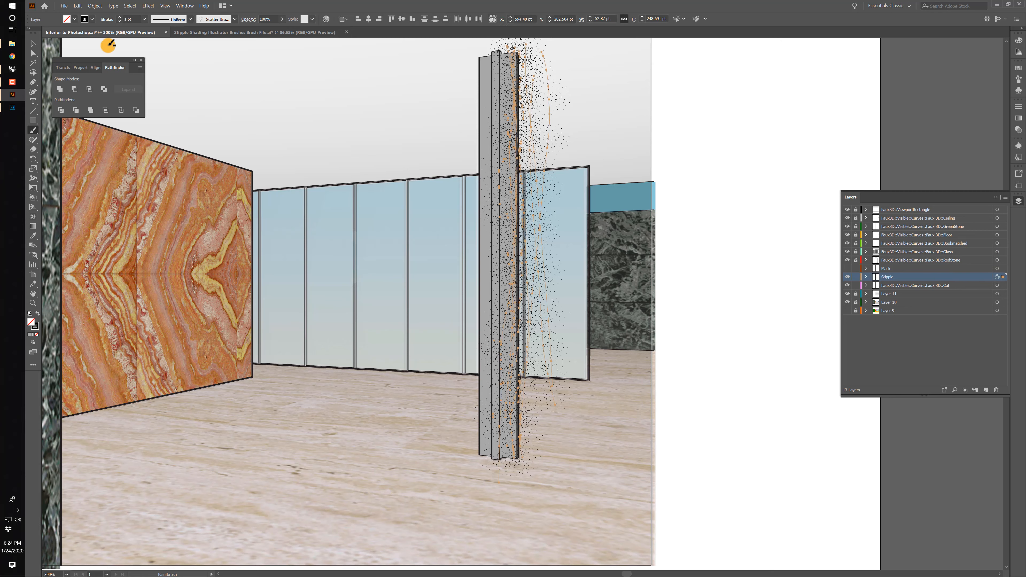
pyautogui.click(94, 6)
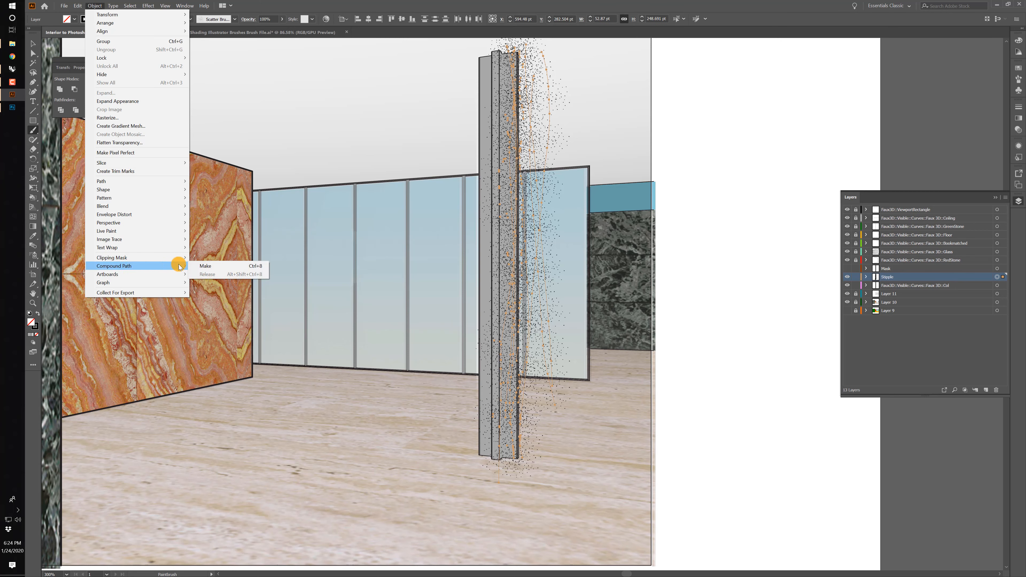
pyautogui.click(210, 266)
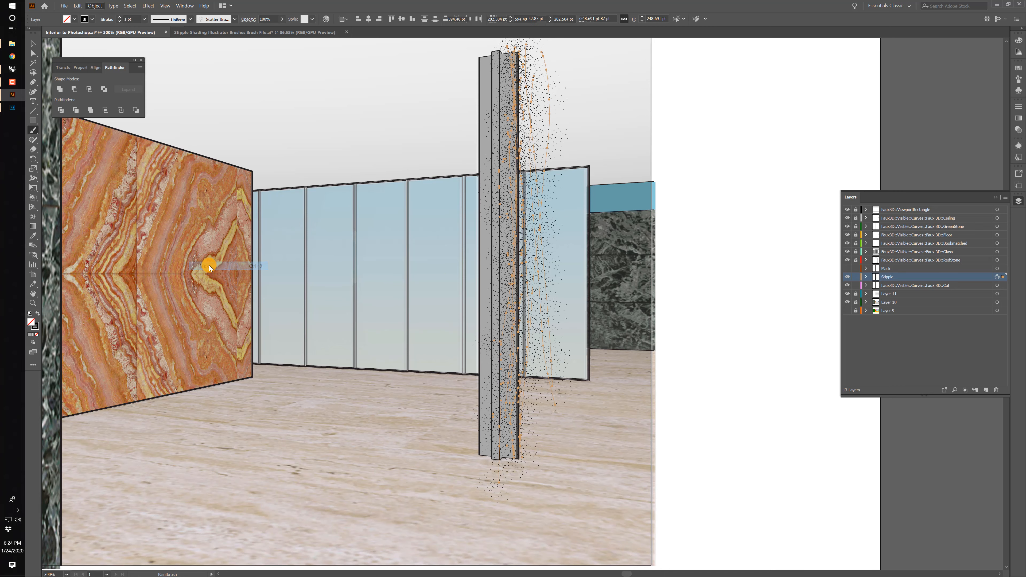
# Show the Mask layer again, select its column artwork and try to make it a compound path.
pyautogui.click(847, 268)
pyautogui.click(878, 268)
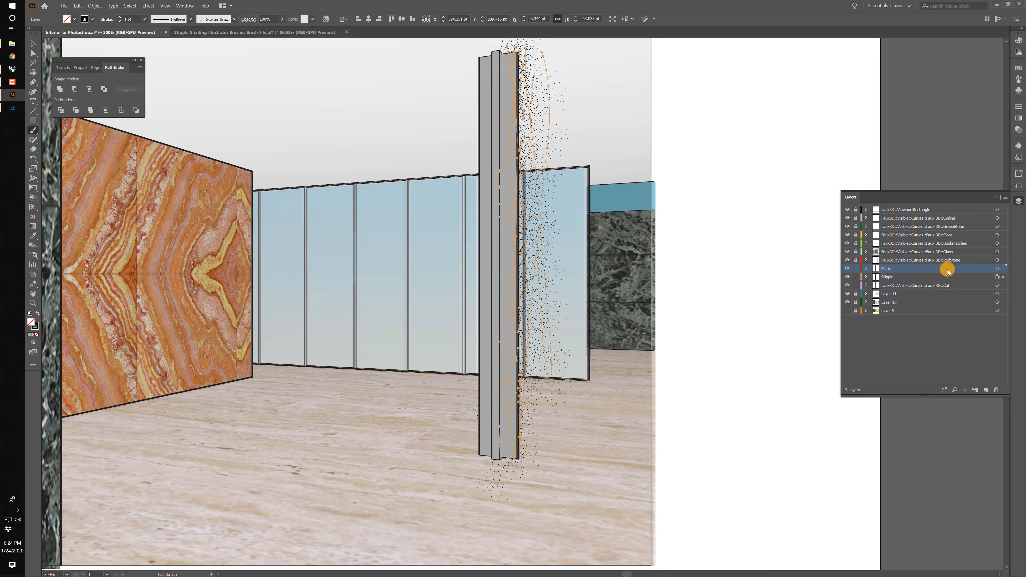
pyautogui.click(997, 268)
pyautogui.click(95, 5)
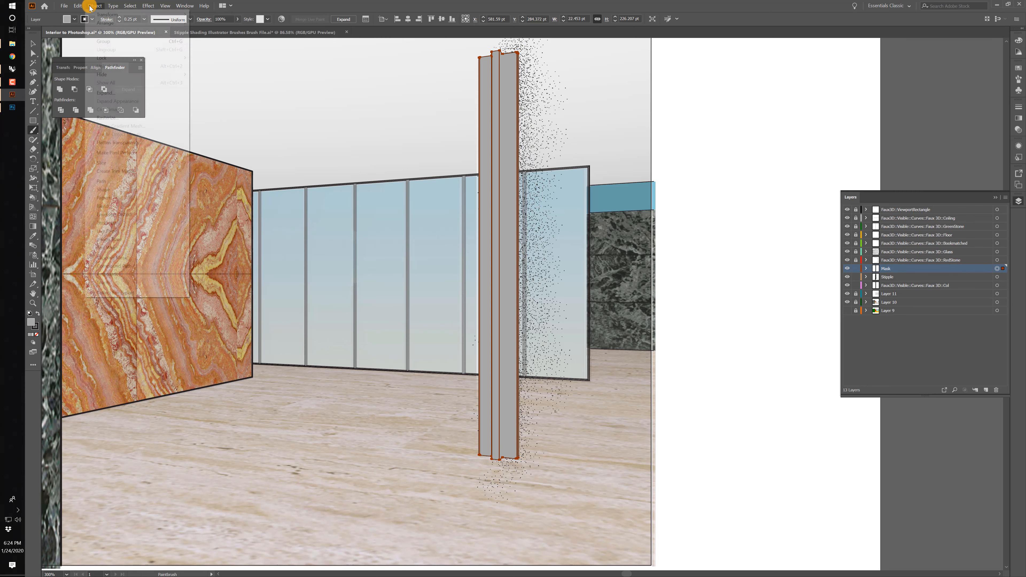
pyautogui.moveTo(131, 267)
pyautogui.click(205, 266)
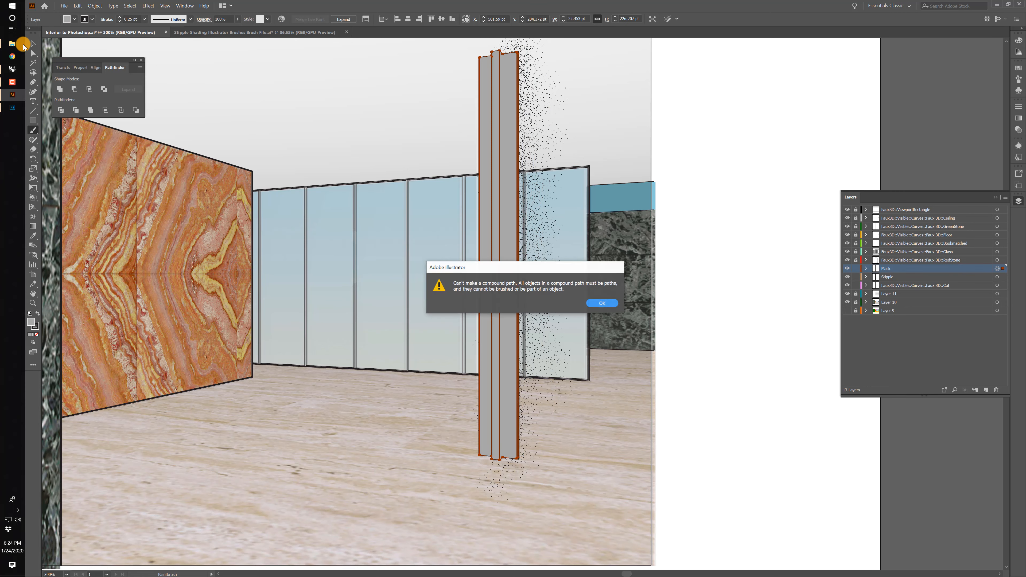
pyautogui.click(603, 304)
# Try to make a clipping mask from the Live Paint column and the stipple compound path.
pyautogui.click(33, 43)
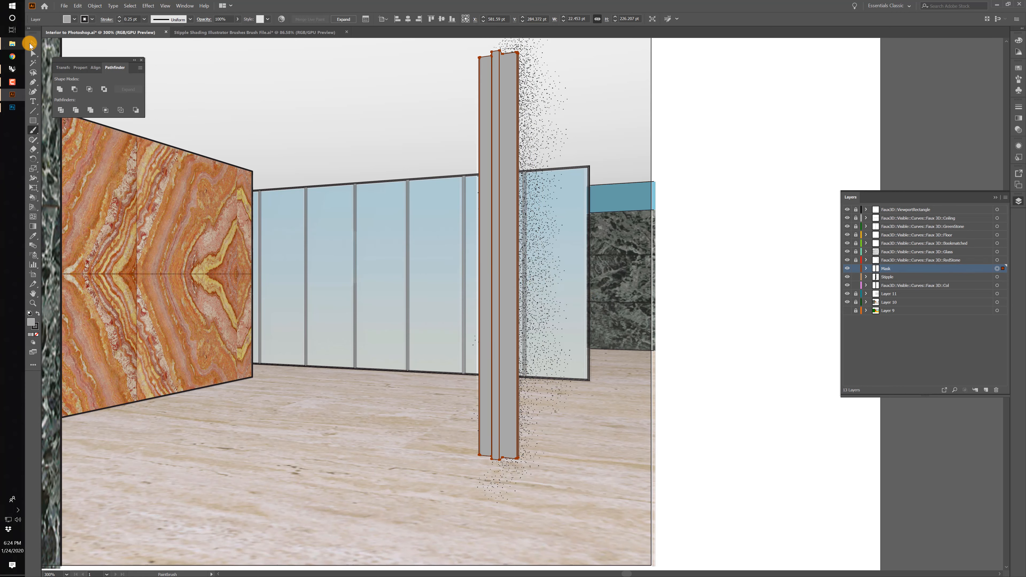
pyautogui.click(591, 78)
pyautogui.click(507, 80)
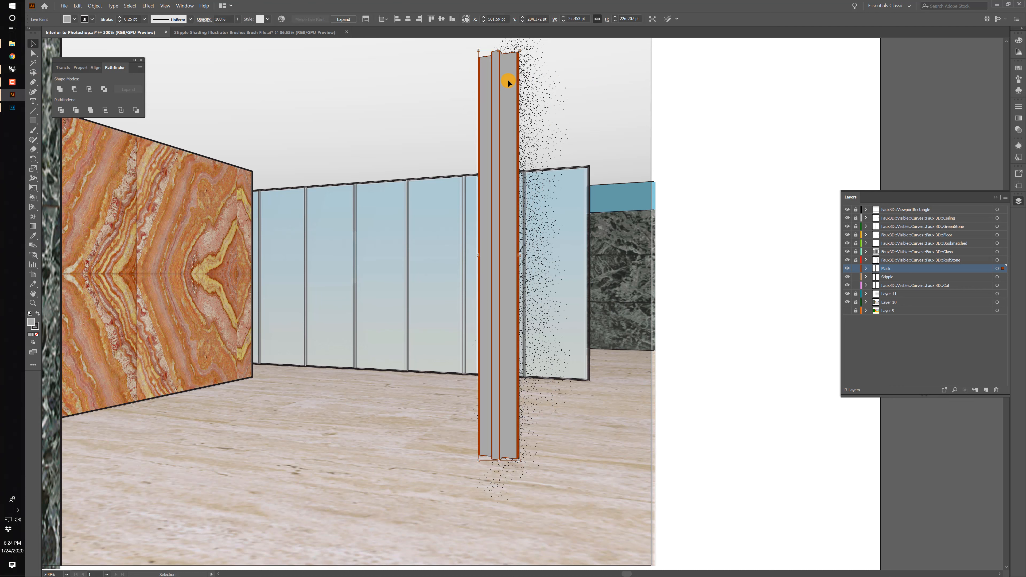
pyautogui.keyDown('shift'); pyautogui.click(529, 85); pyautogui.keyUp('shift')
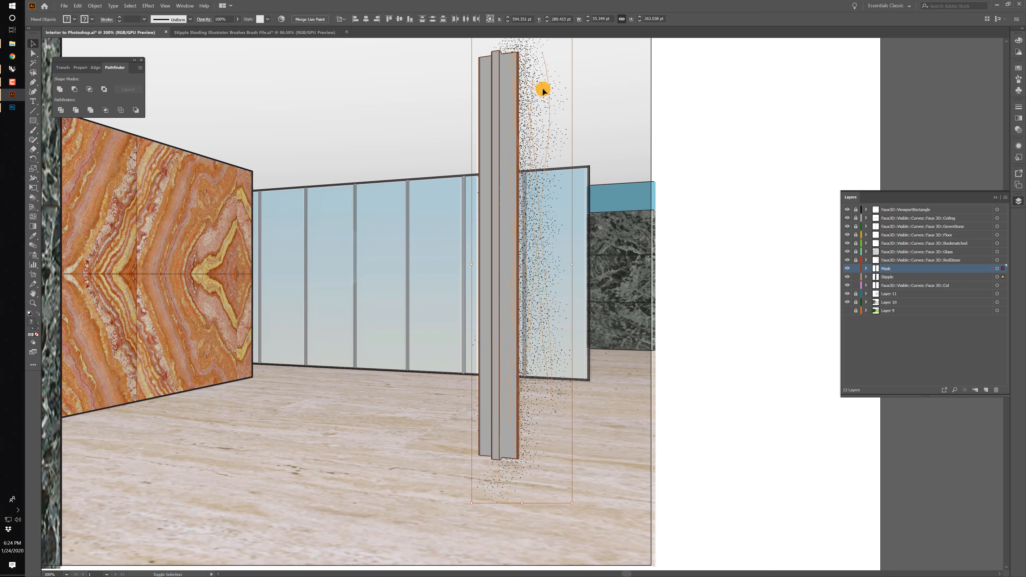
pyautogui.click(95, 6)
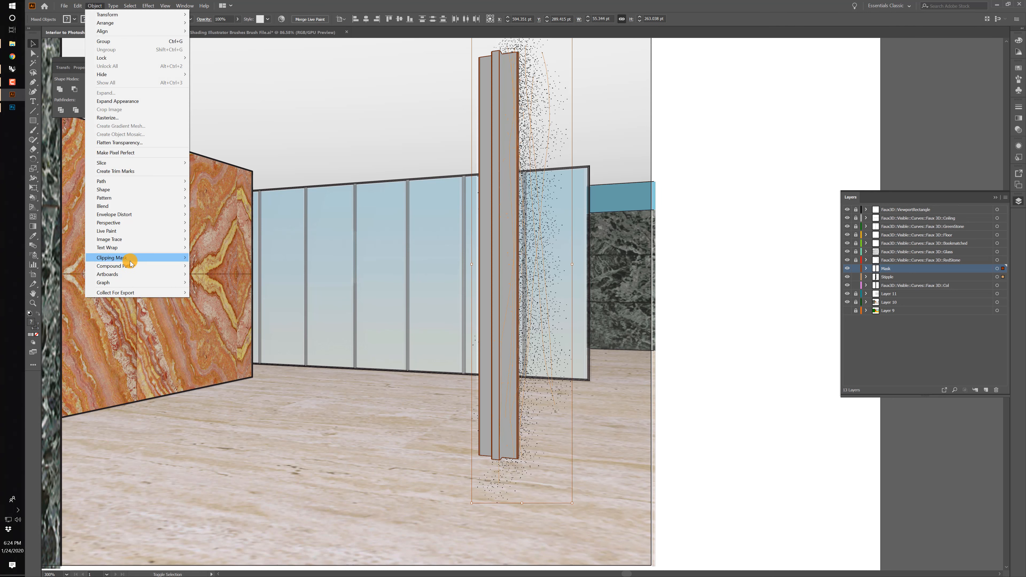
pyautogui.moveTo(130, 262)
pyautogui.click(221, 258)
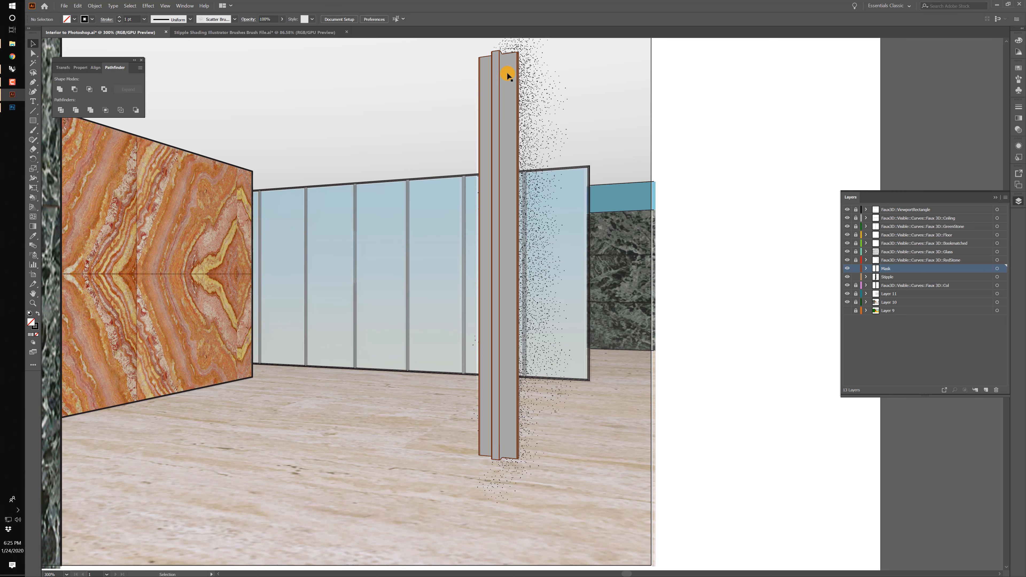
# Isolate the Live Paint column on the Mask layer, expand it into a regular group and select that group.
pyautogui.doubleClick(508, 72)
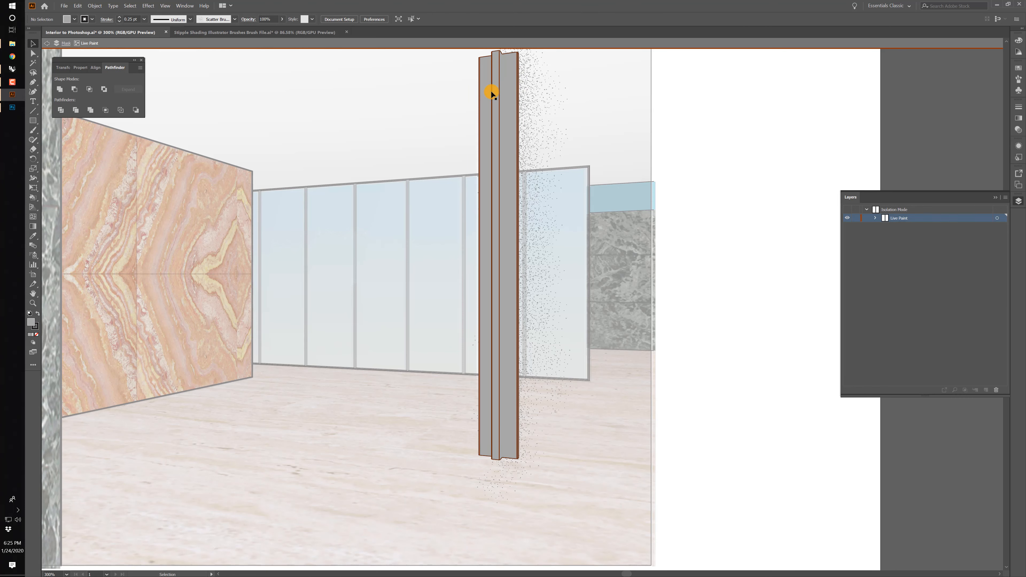
pyautogui.click(515, 85)
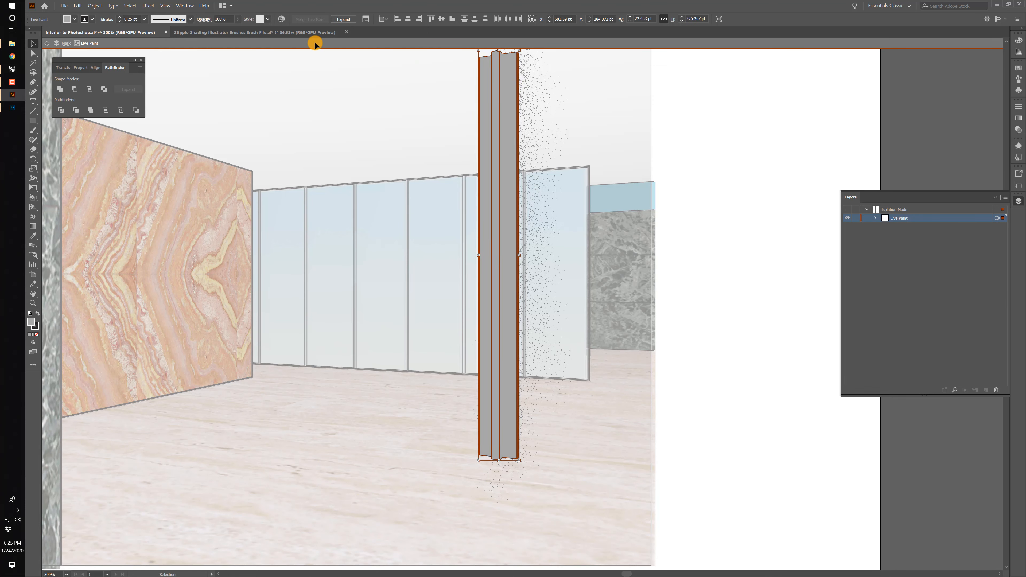
pyautogui.click(343, 19)
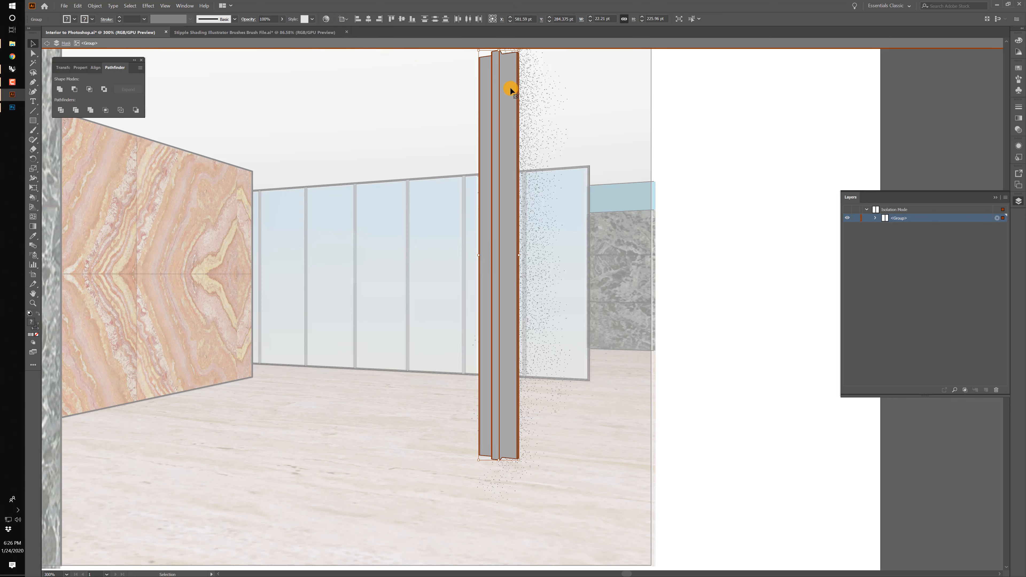
pyautogui.click(546, 87)
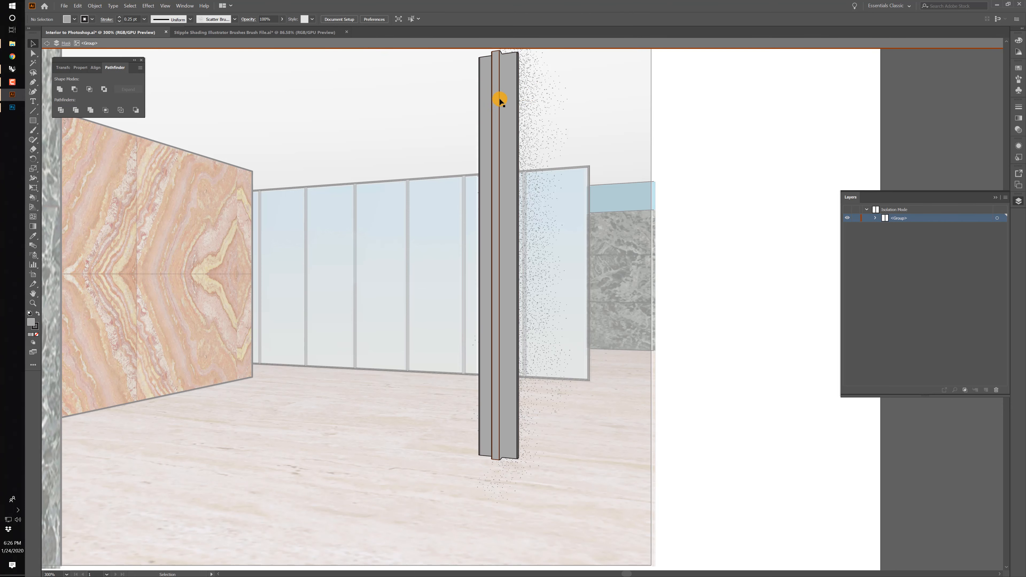
pyautogui.click(511, 91)
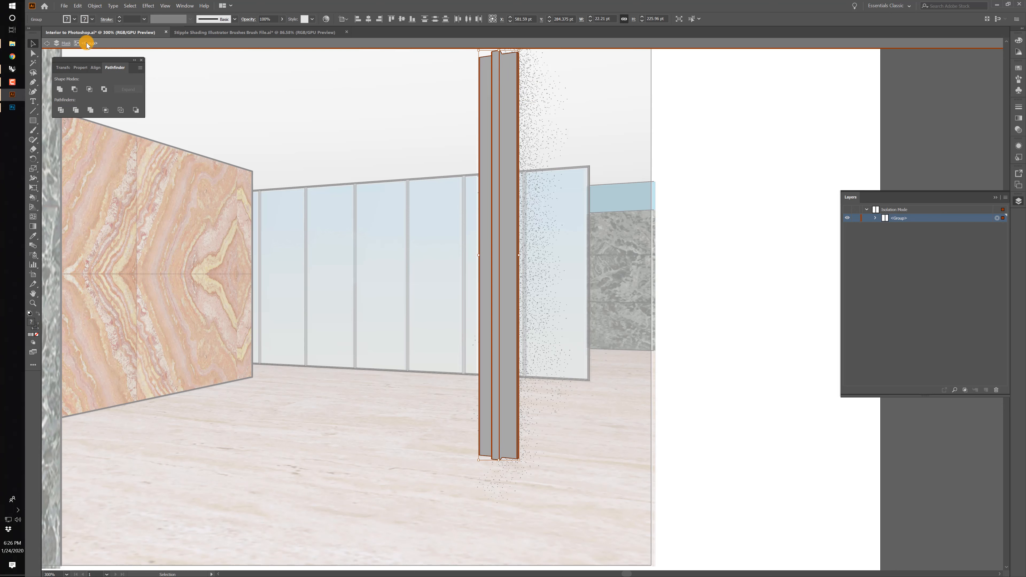
# Cut the expanded column group, exit isolation mode and paste it in place on the Mask layer.
pyautogui.press('Delete')
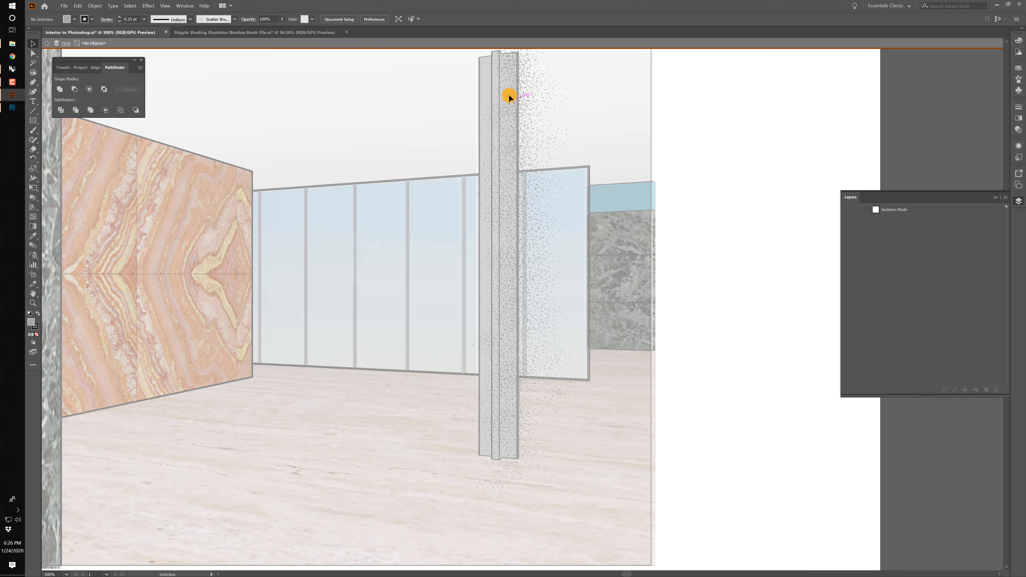
pyautogui.doubleClick(343, 104)
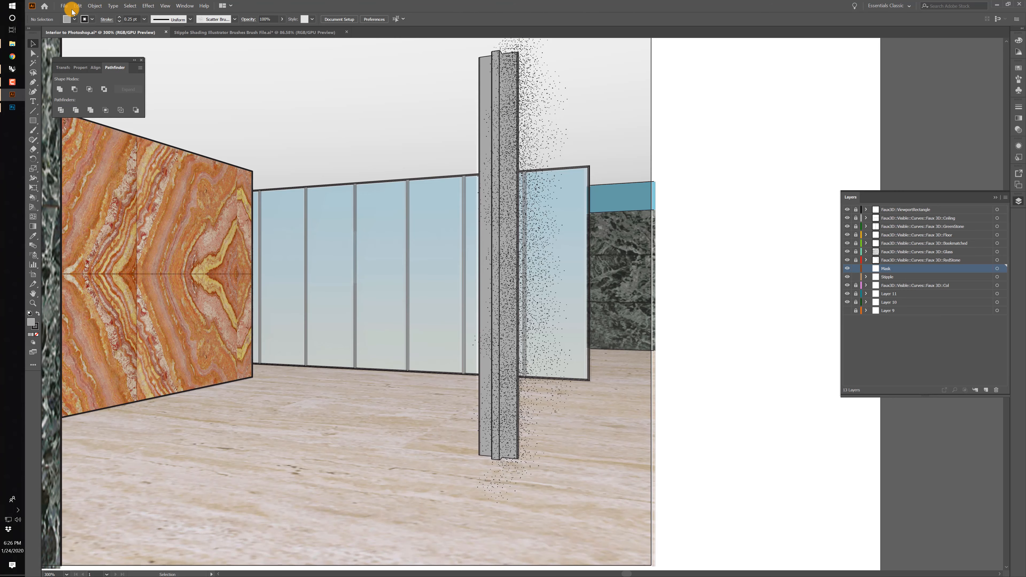
pyautogui.click(75, 6)
pyautogui.click(97, 74)
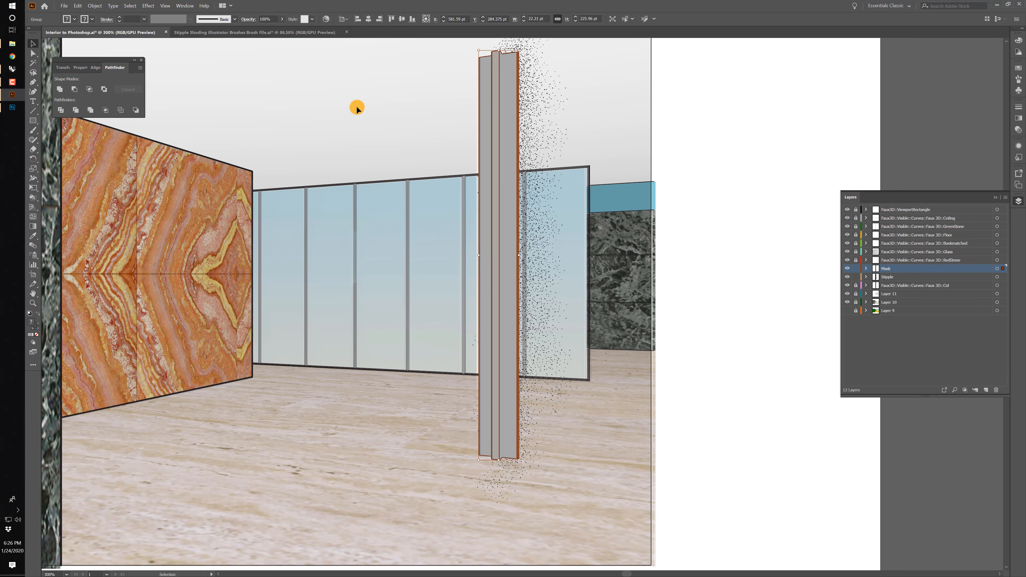
# Convert the pasted column group on the Mask layer into a compound path and deselect it.
pyautogui.click(94, 6)
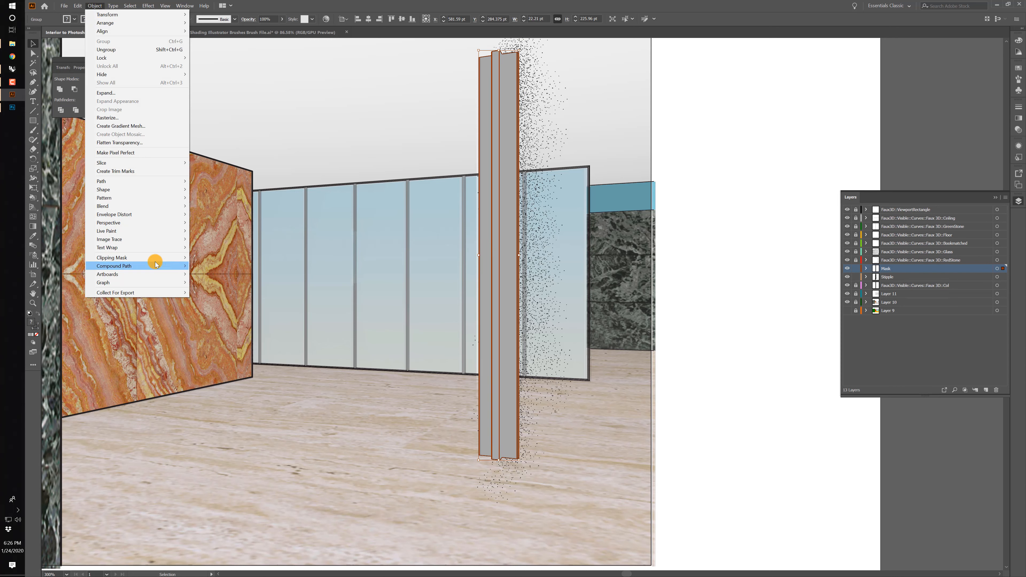
pyautogui.moveTo(156, 266)
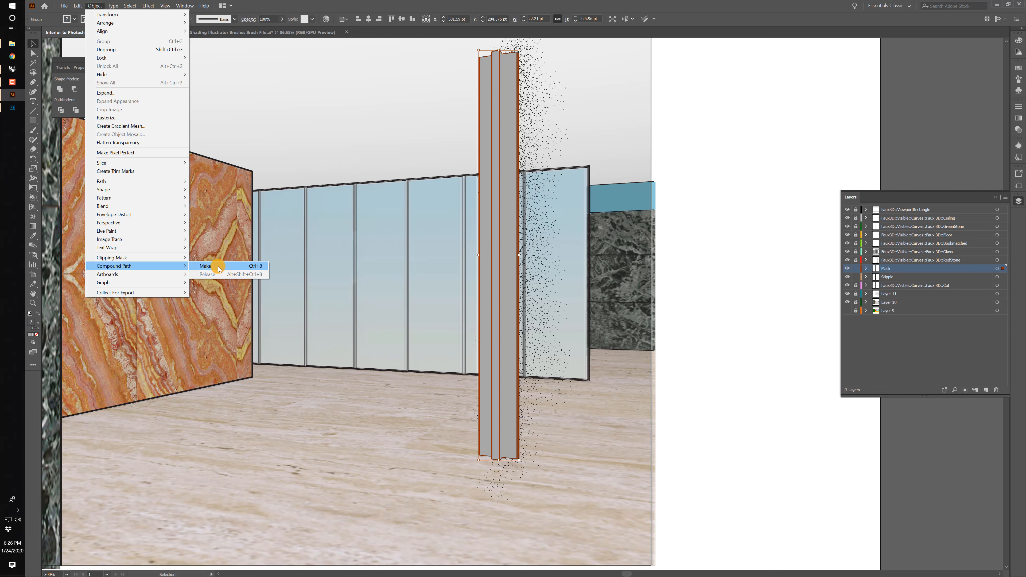
pyautogui.click(218, 267)
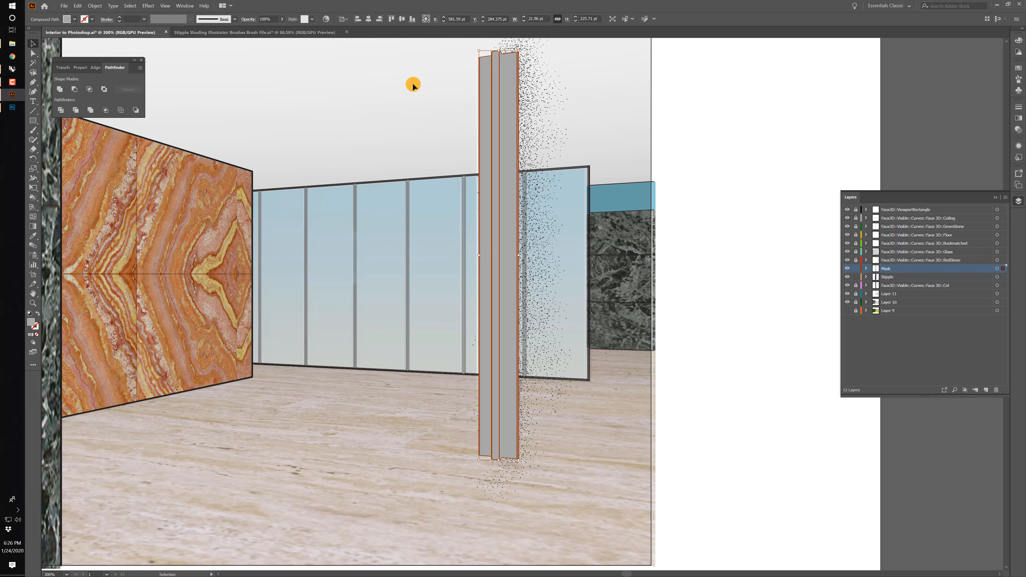
pyautogui.click(453, 89)
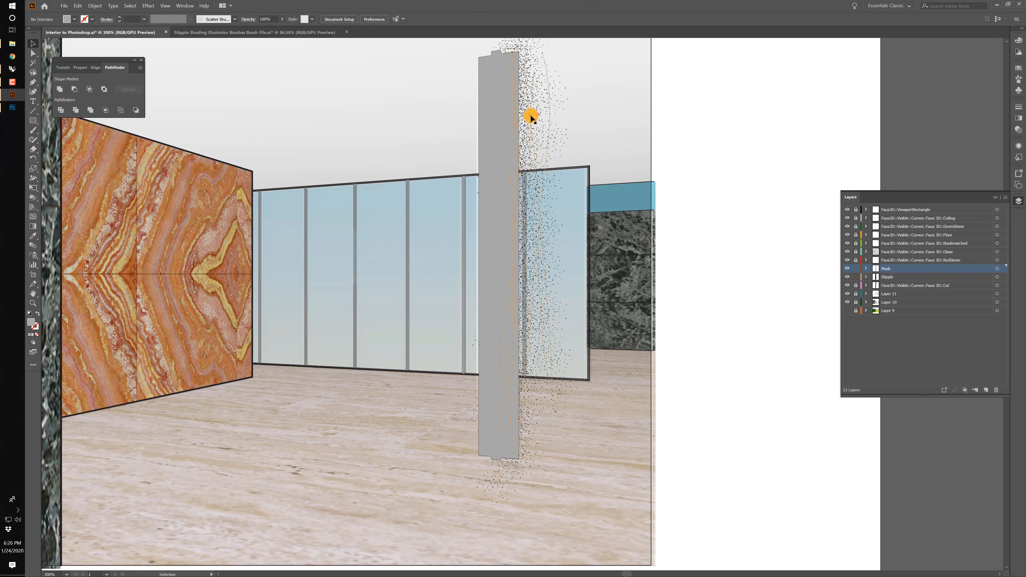
# Select the column compound path together with the stipple strokes and make a clipping mask.
pyautogui.click(518, 100)
pyautogui.keyDown('shift'); pyautogui.click(524, 69); pyautogui.keyUp('shift')
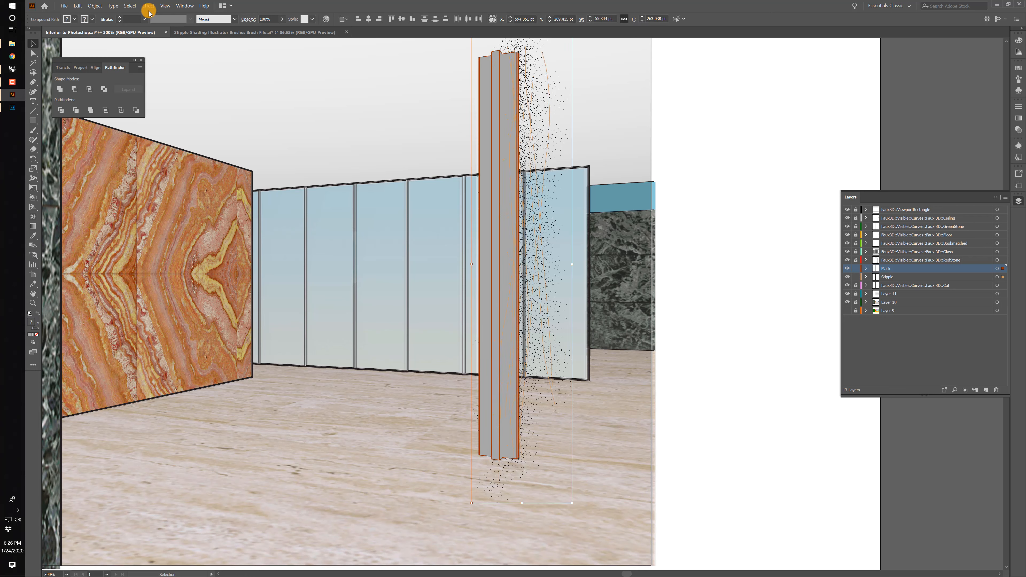
pyautogui.click(94, 6)
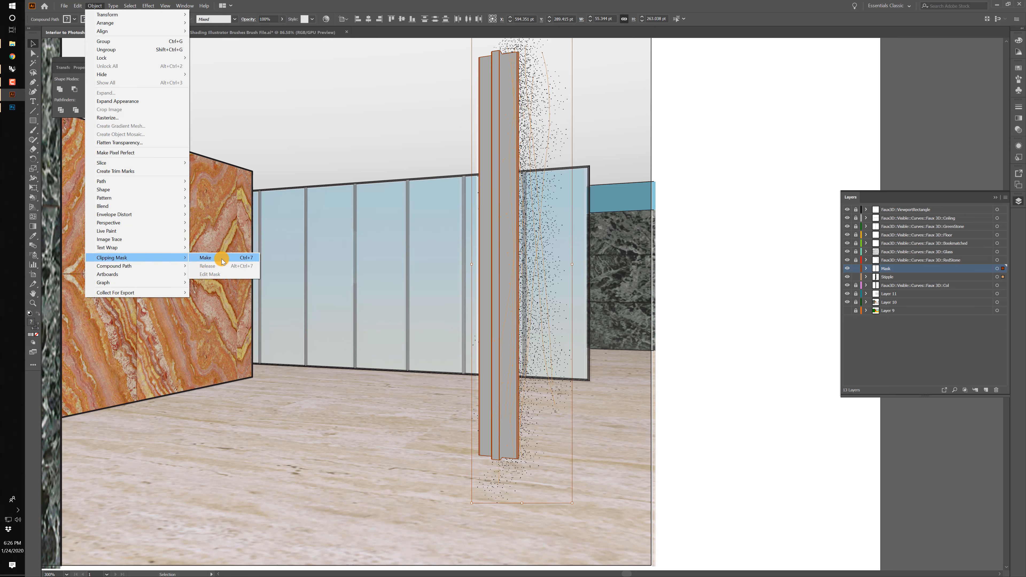
pyautogui.click(221, 258)
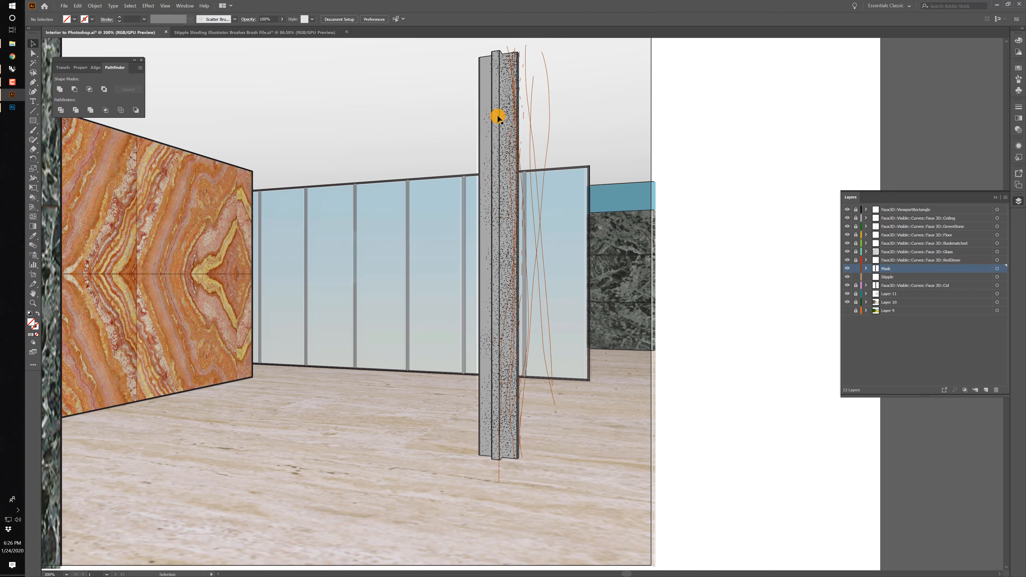
# Target the Stipple layer and lower its opacity to about 39%.
pyautogui.click(524, 90)
pyautogui.click(998, 278)
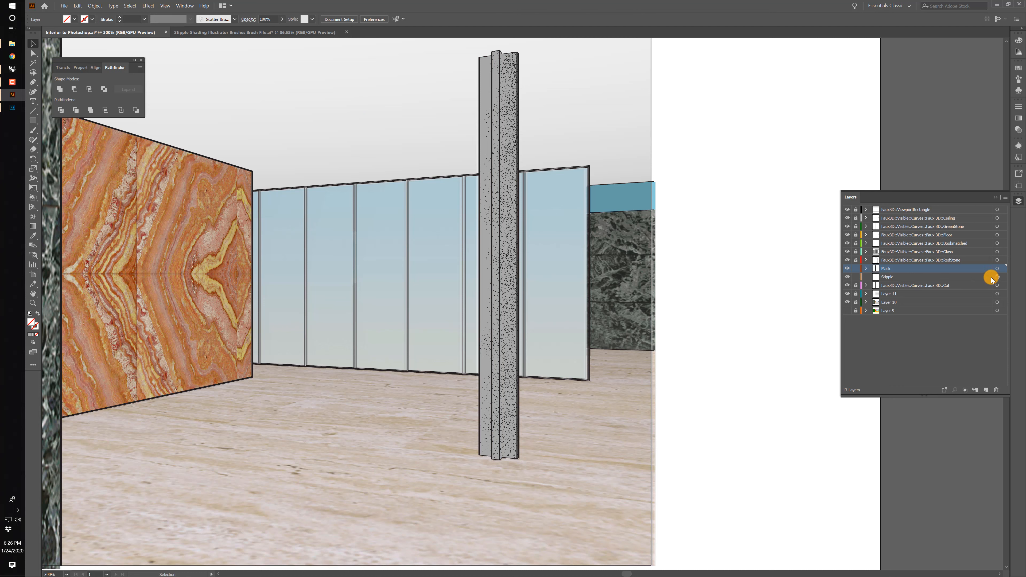
pyautogui.click(281, 19)
pyautogui.moveTo(281, 28); pyautogui.dragTo(266, 32)
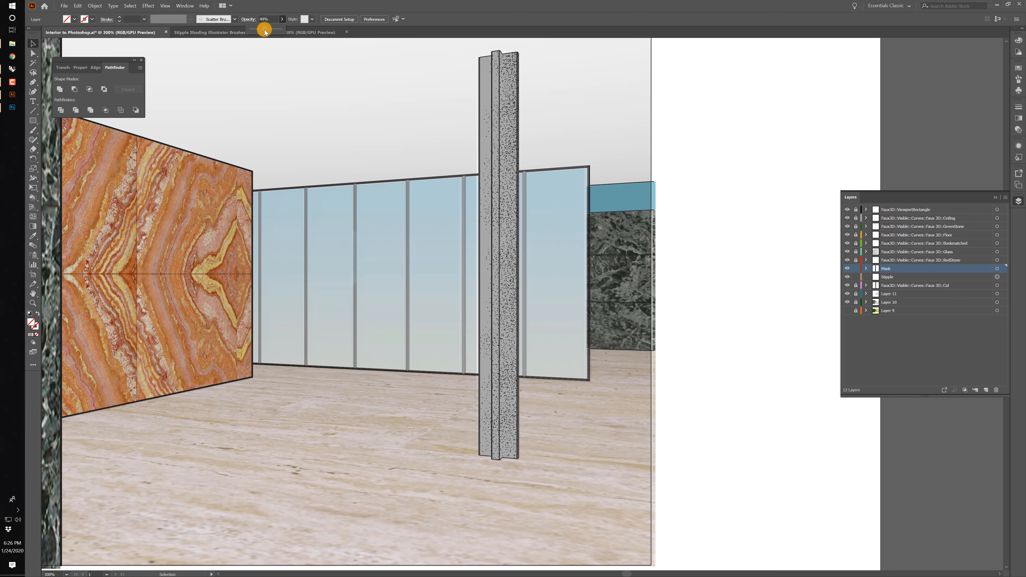
pyautogui.click(358, 85)
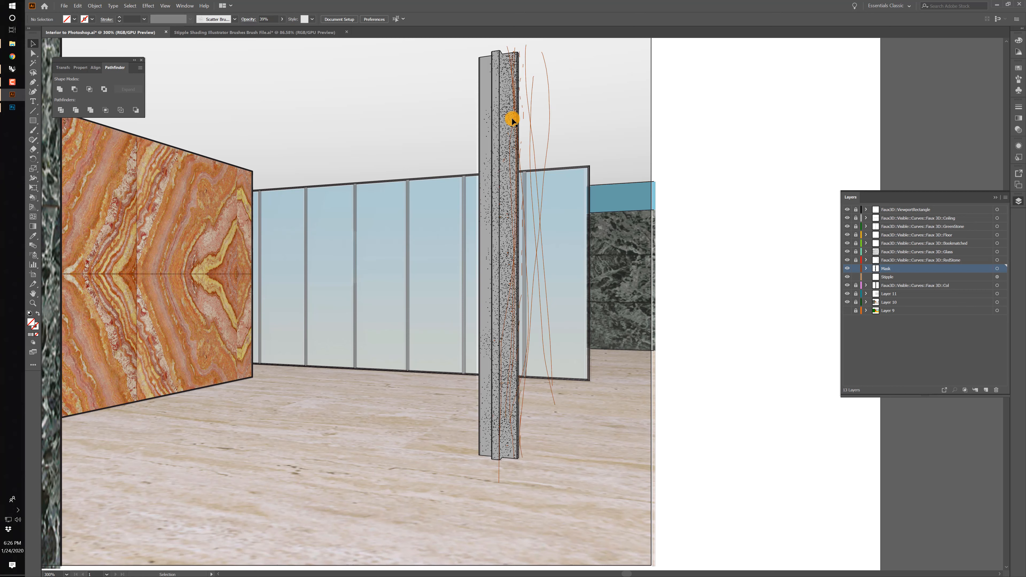
# Select the clipped stipple group on the column, reduce its opacity to 37% and deselect it.
pyautogui.click(511, 118)
pyautogui.click(448, 84)
pyautogui.click(511, 77)
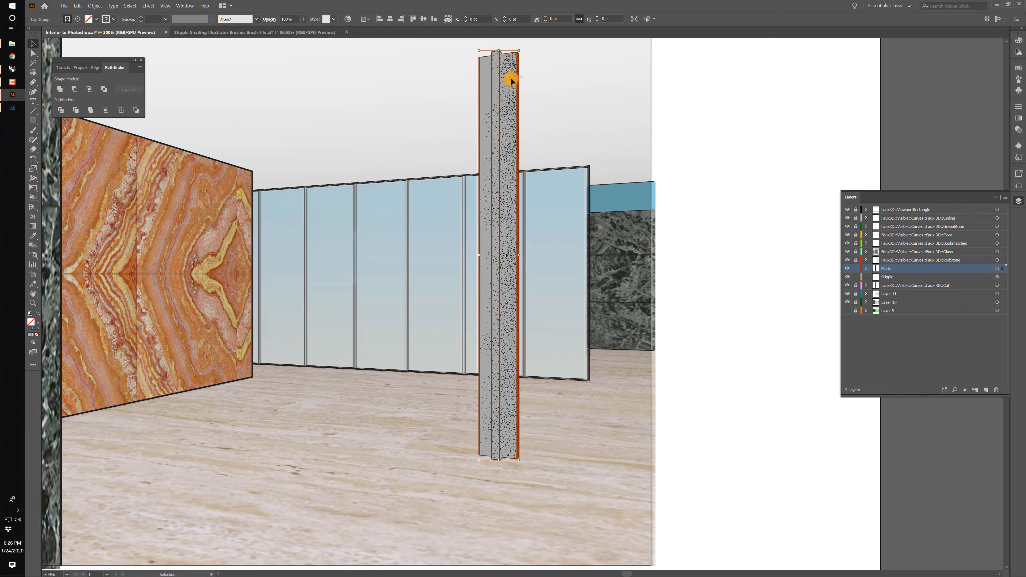
pyautogui.click(304, 18)
pyautogui.moveTo(303, 29); pyautogui.dragTo(284, 29)
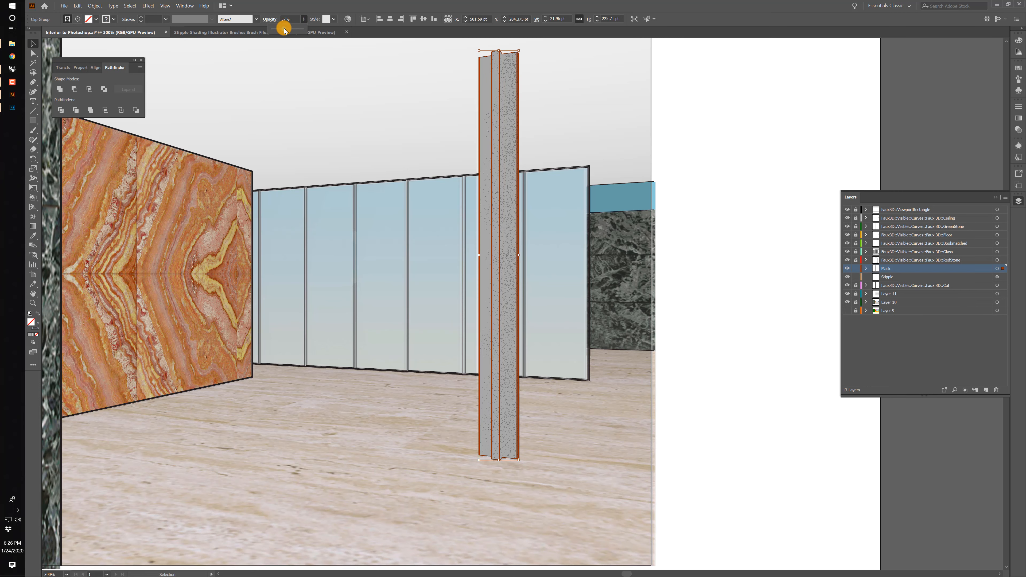
pyautogui.click(385, 68)
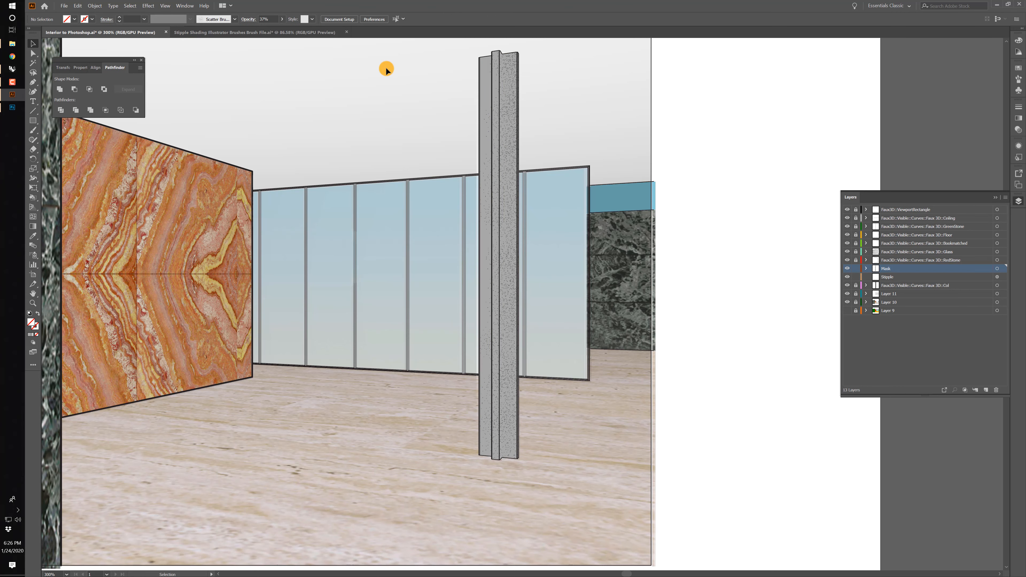
# Draw a rectangle about 350 x 75 pt above the interior image and fill it with the white-to-black gradient.
pyautogui.hotkey('ctrl', '0')
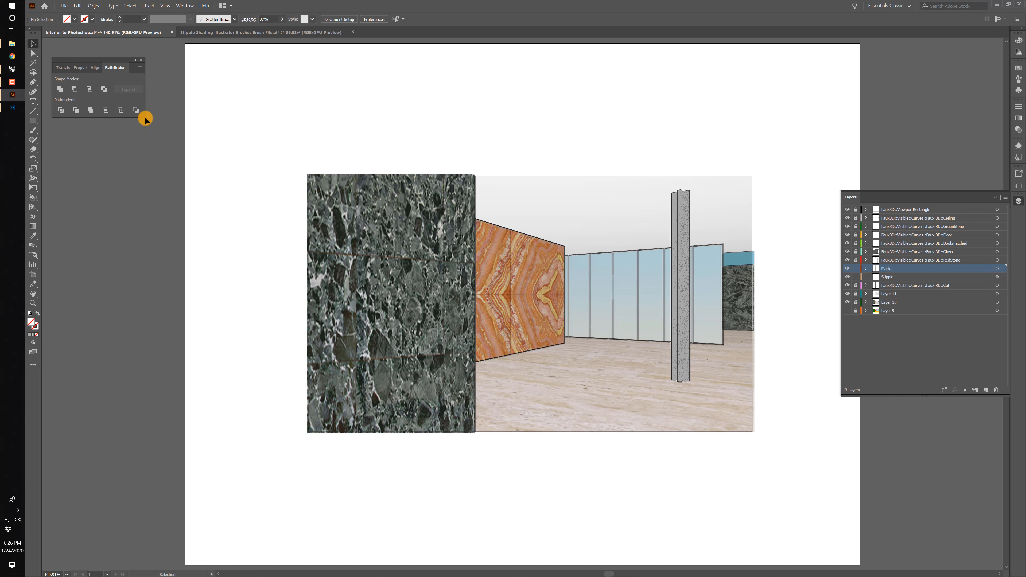
pyautogui.click(33, 121)
pyautogui.moveTo(384, 81); pyautogui.dragTo(683, 144)
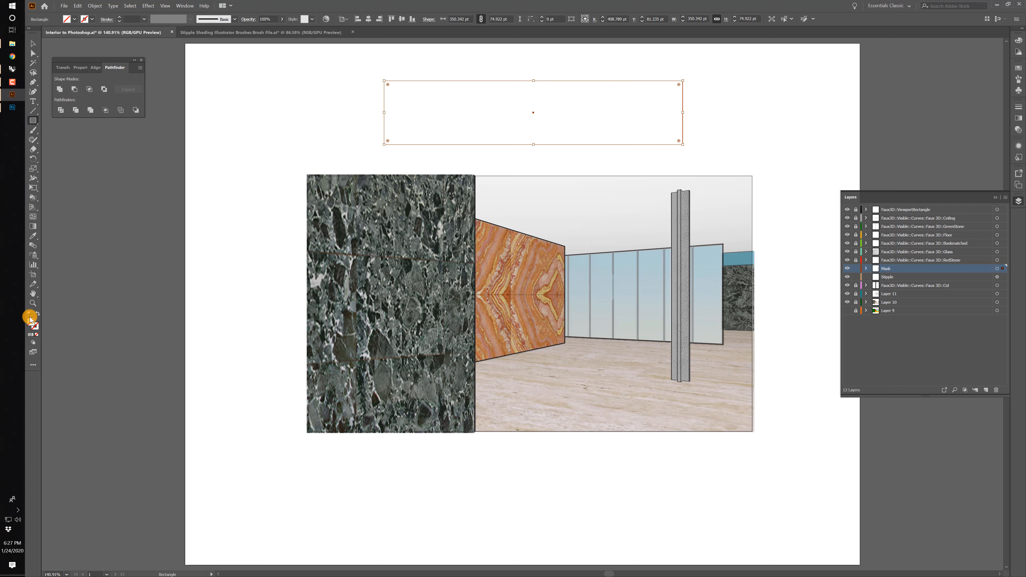
pyautogui.click(32, 335)
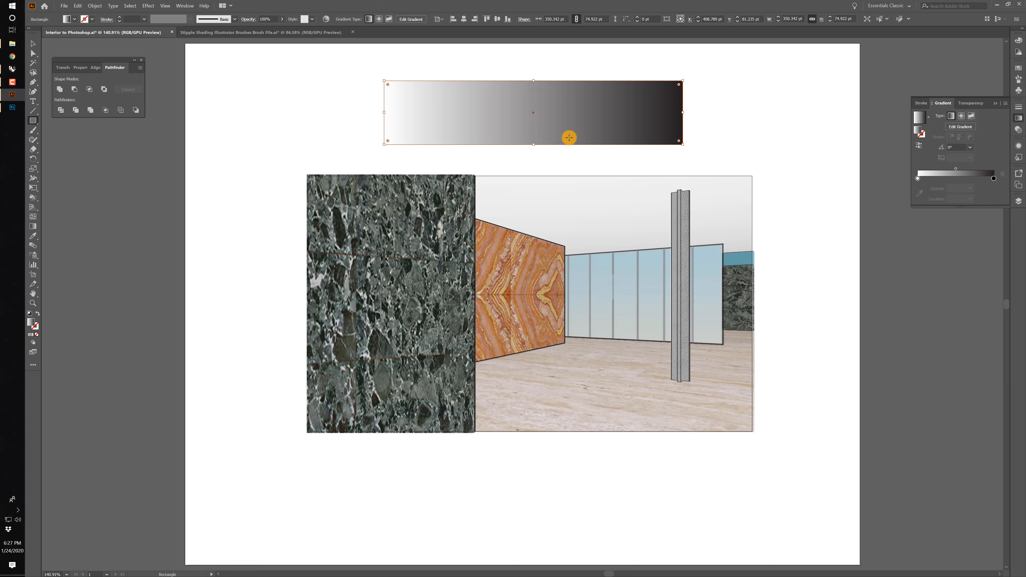
# Activate the rectangle's gradient for editing, select its white colour stop and set the gradient angle to 45°.
pyautogui.press('g')
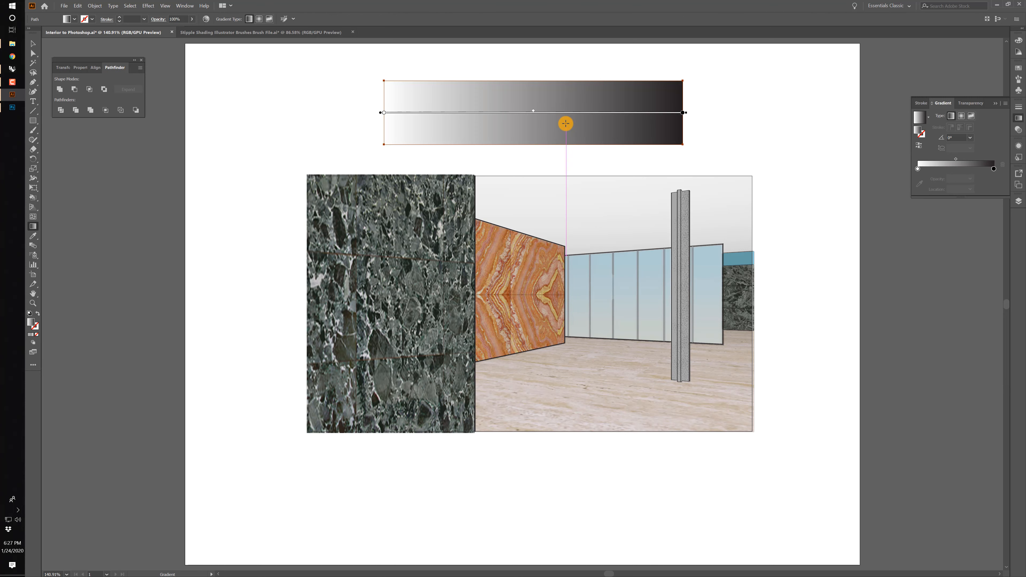
pyautogui.click(384, 116)
pyautogui.moveTo(385, 118)
pyautogui.mouseDown()
pyautogui.moveTo(435, 122)
pyautogui.moveTo(360, 124)
pyautogui.moveTo(384, 115)
pyautogui.mouseUp()
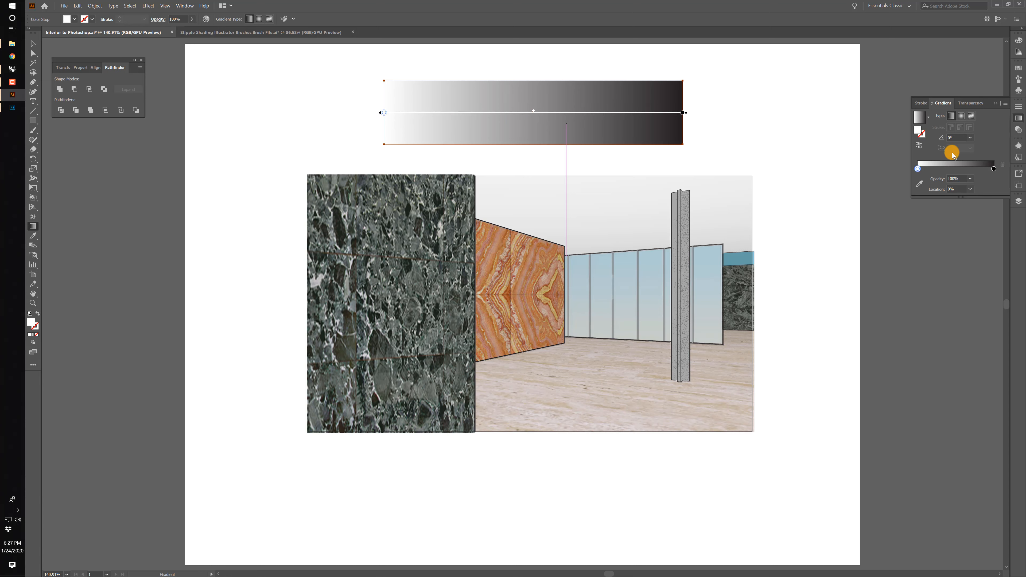
pyautogui.click(943, 139)
pyautogui.write('45')
pyautogui.press('Return')
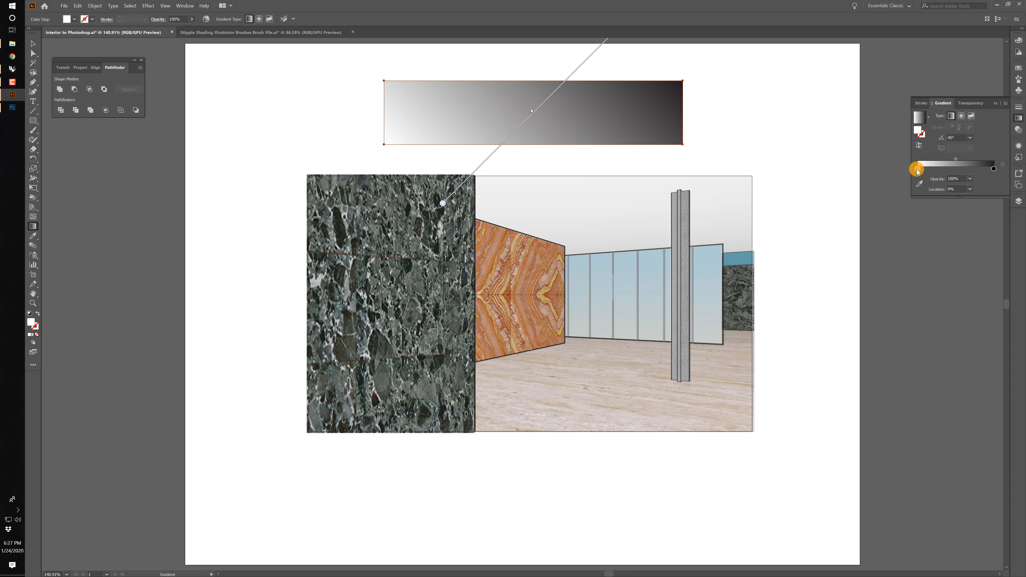
# Switch the gradient's white stop to RGB and recolour it blue with R 95, G 114, B 255.
pyautogui.doubleClick(918, 170)
pyautogui.click(994, 178)
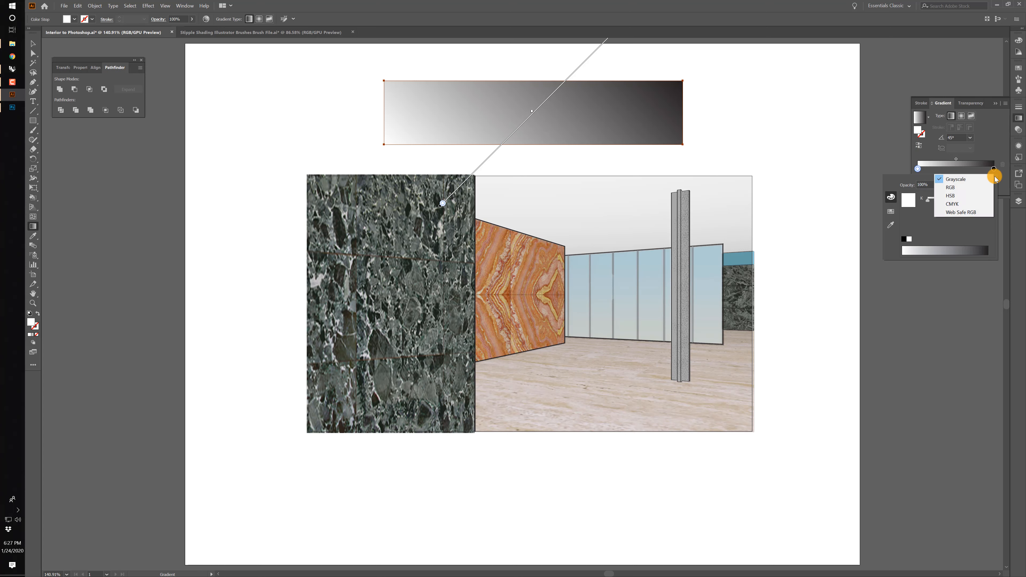
pyautogui.click(956, 188)
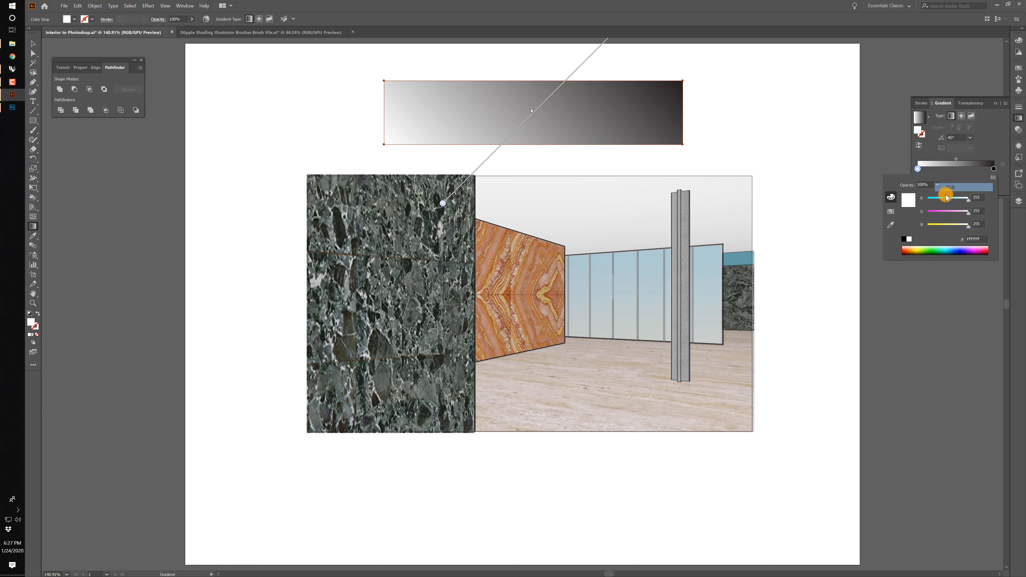
pyautogui.click(945, 212)
pyautogui.click(943, 199)
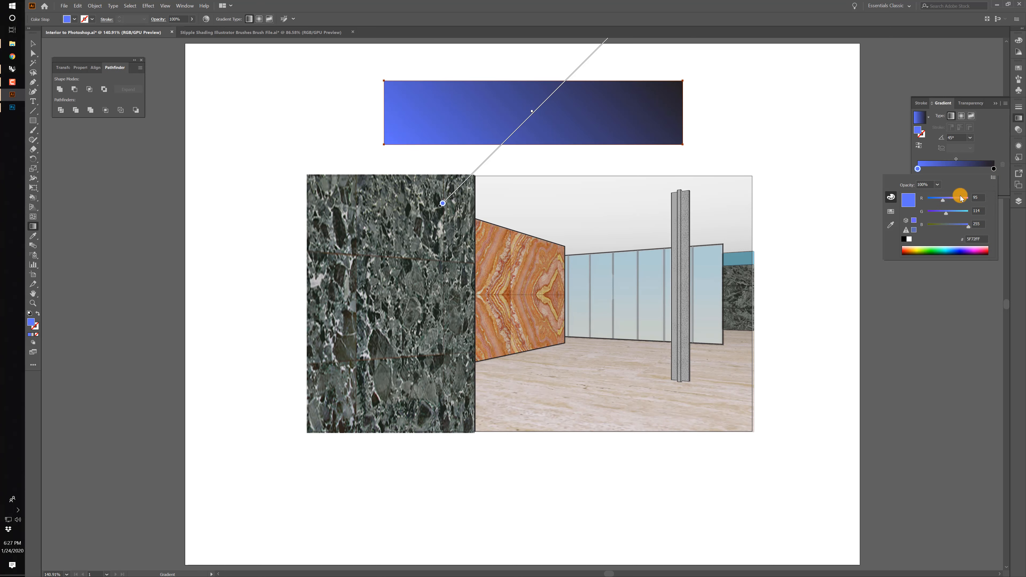
# Switch the gradient's black stop to RGB and recolour it green with R 0, G 164, B 0.
pyautogui.click(991, 168)
pyautogui.click(994, 169)
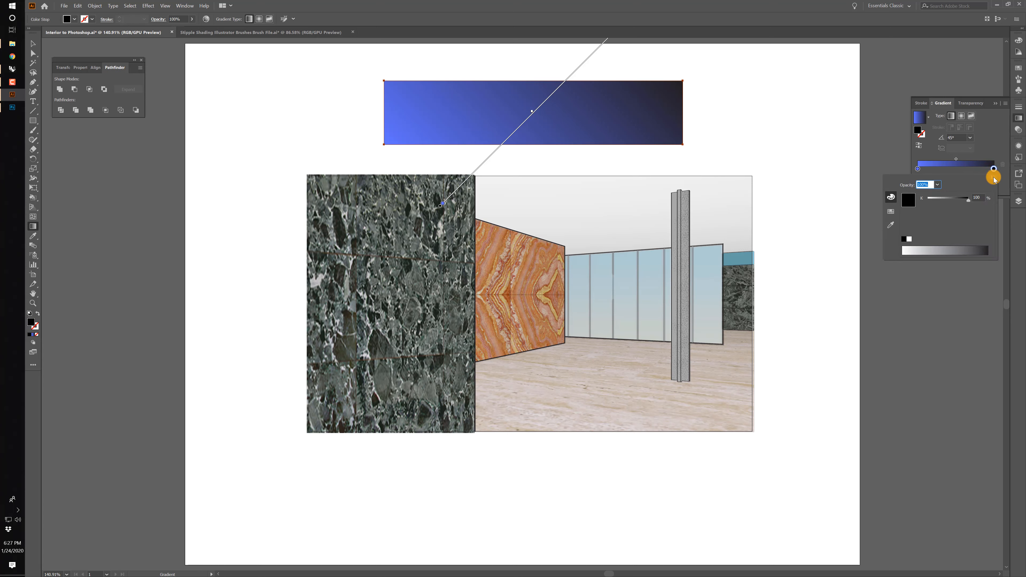
pyautogui.click(994, 177)
pyautogui.click(963, 190)
pyautogui.click(955, 212)
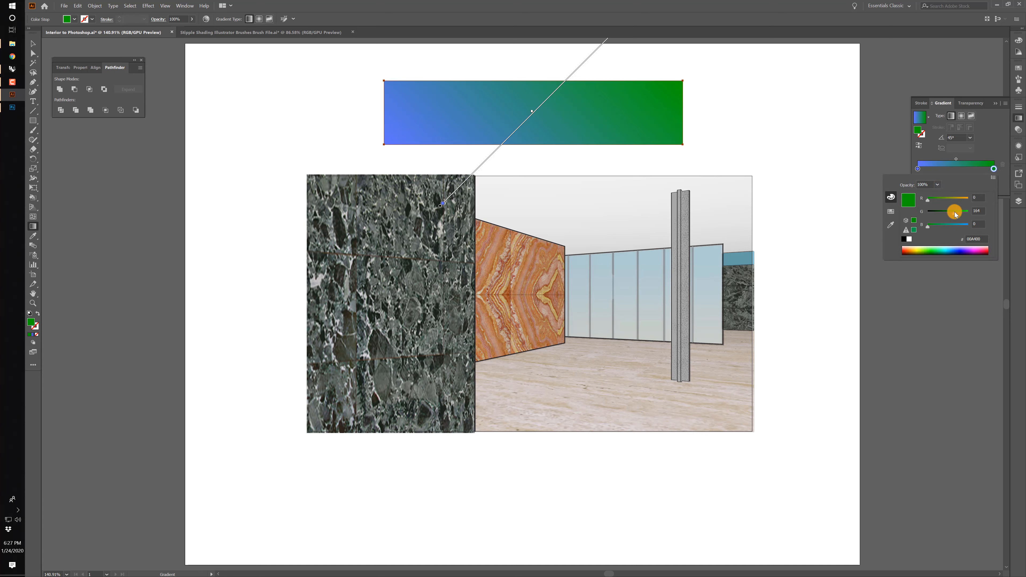
pyautogui.click(993, 151)
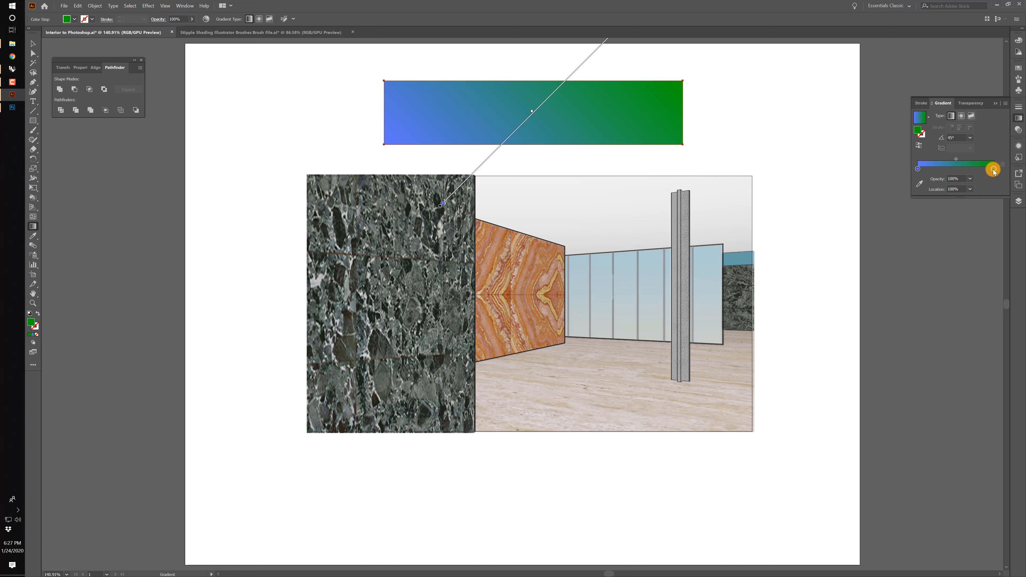
# Set the green gradient stop's opacity to 40% and deselect the rectangle.
pyautogui.click(971, 179)
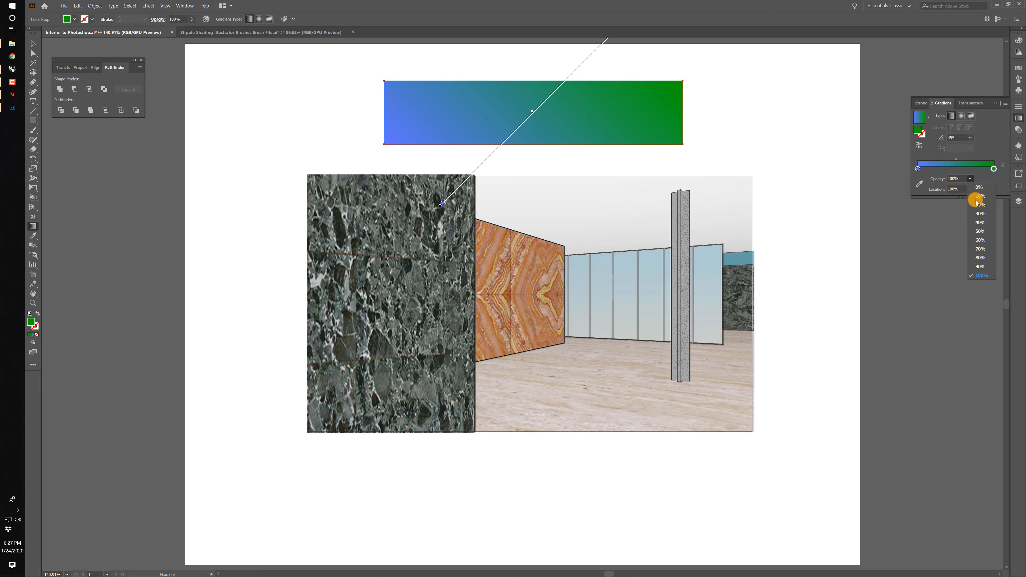
pyautogui.click(979, 230)
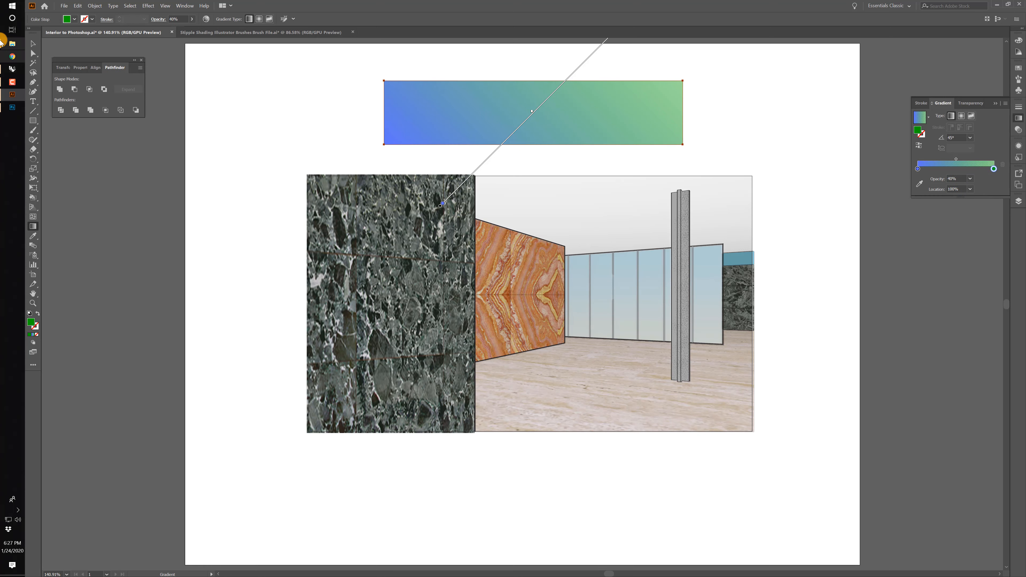
pyautogui.click(33, 43)
pyautogui.click(262, 98)
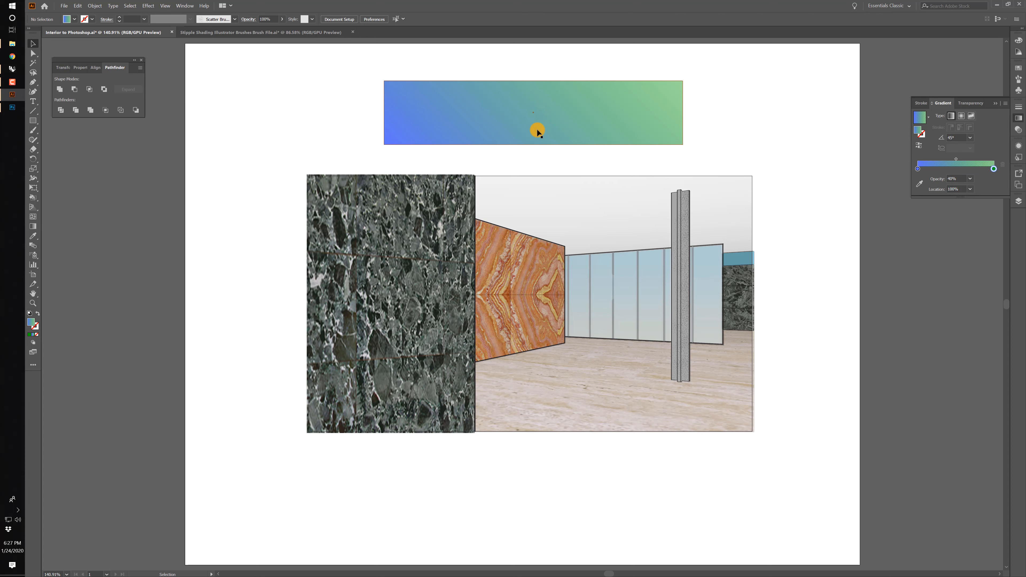